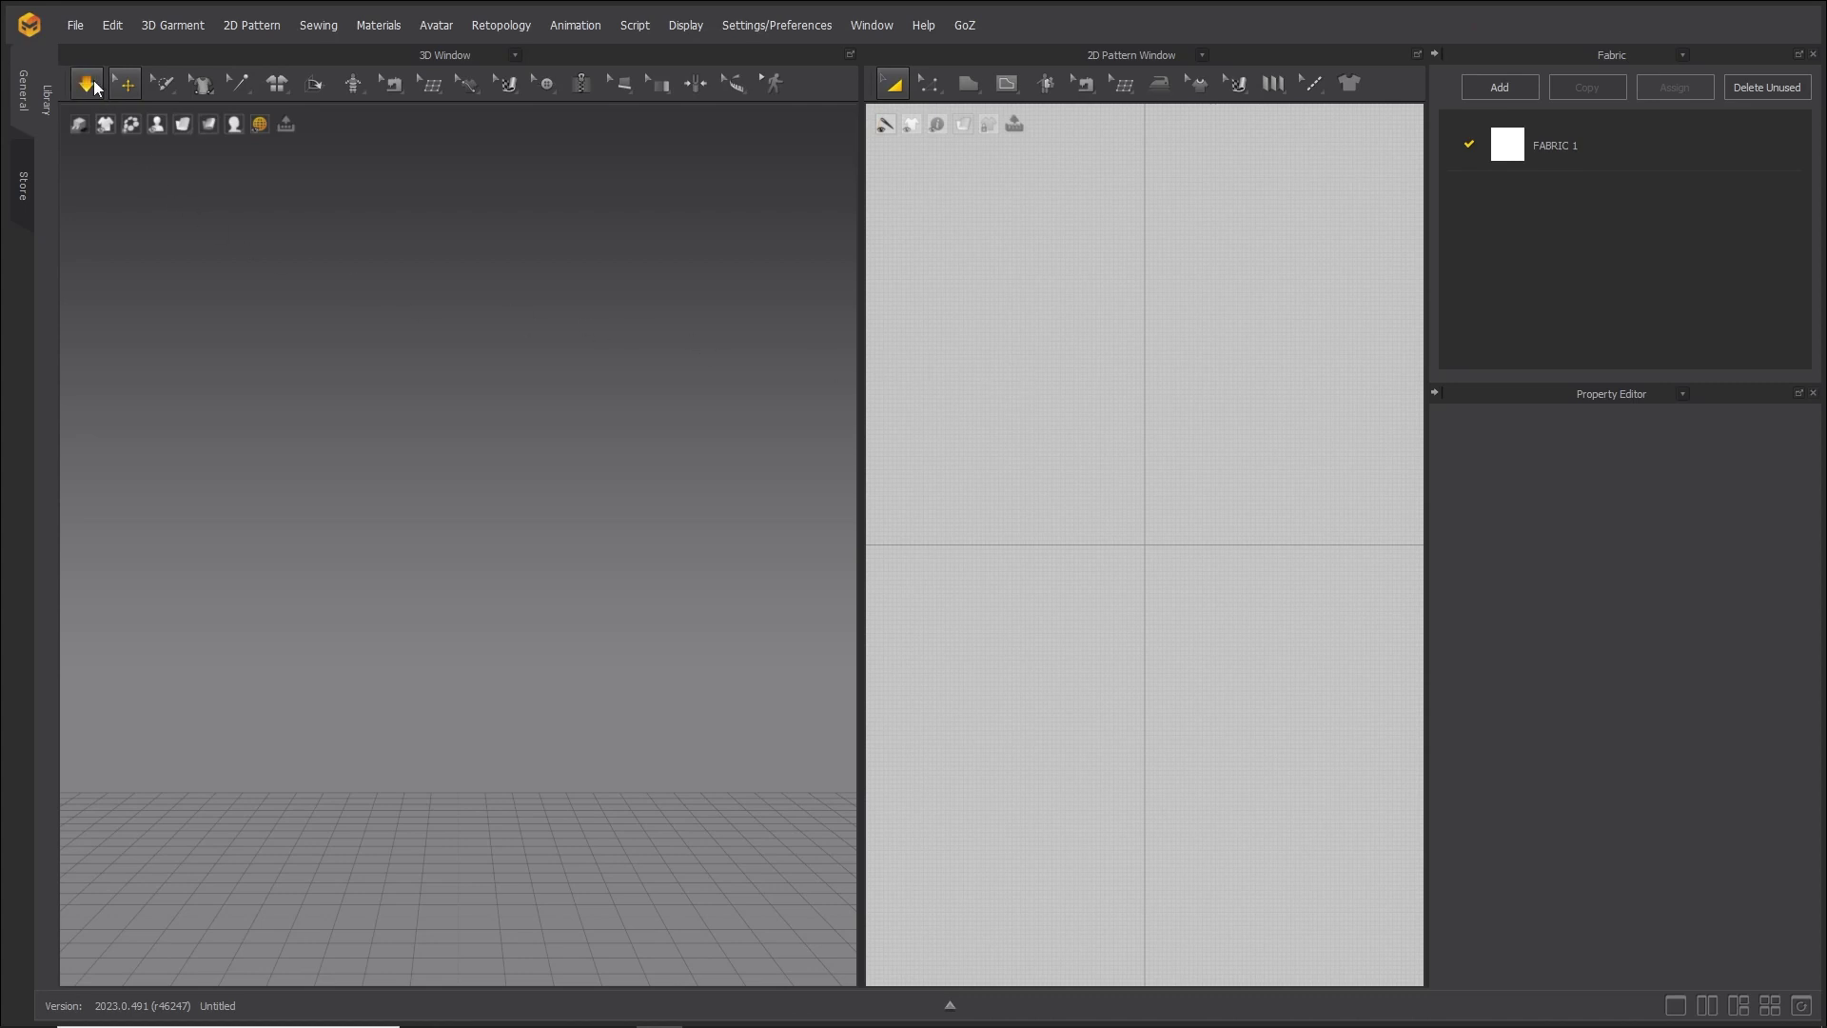
Import the palm tree OBJ as an avatar at cm (DAZ Studio) scale, 100%, with automatic arrangement points enabled.
click(77, 27)
mouse_move(94, 226)
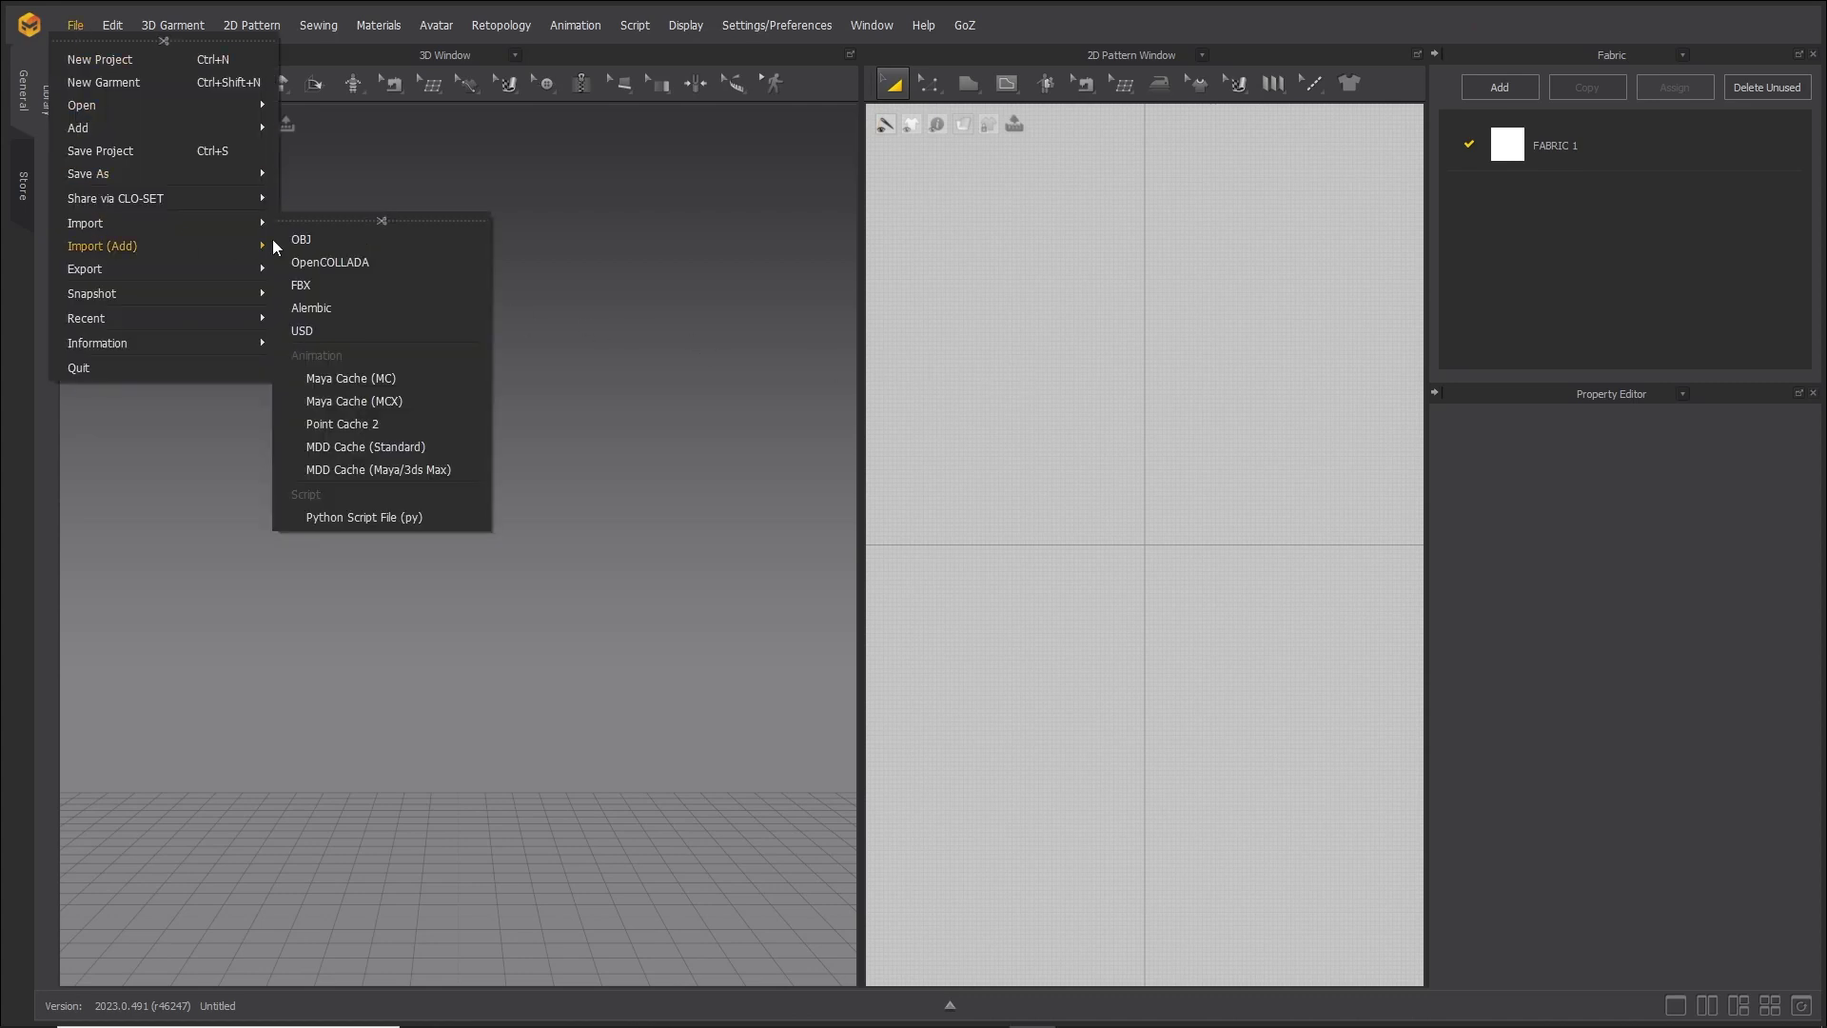
click(314, 242)
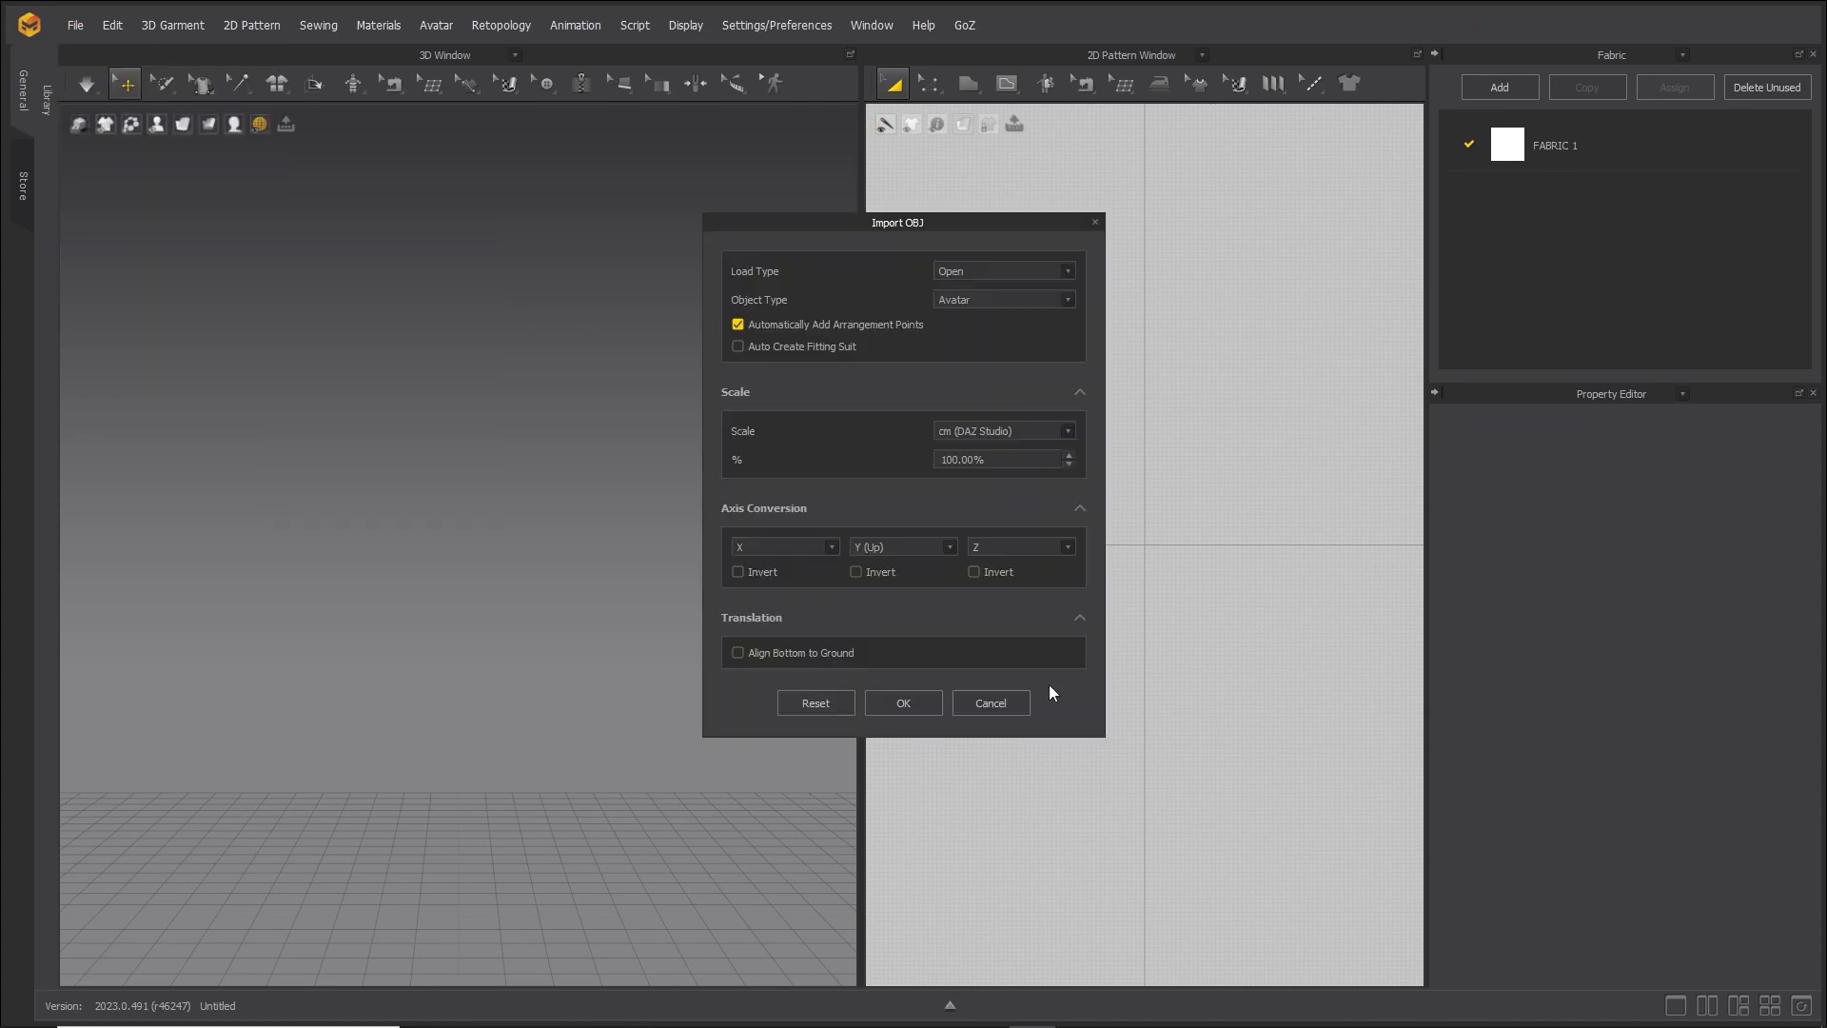
click(904, 704)
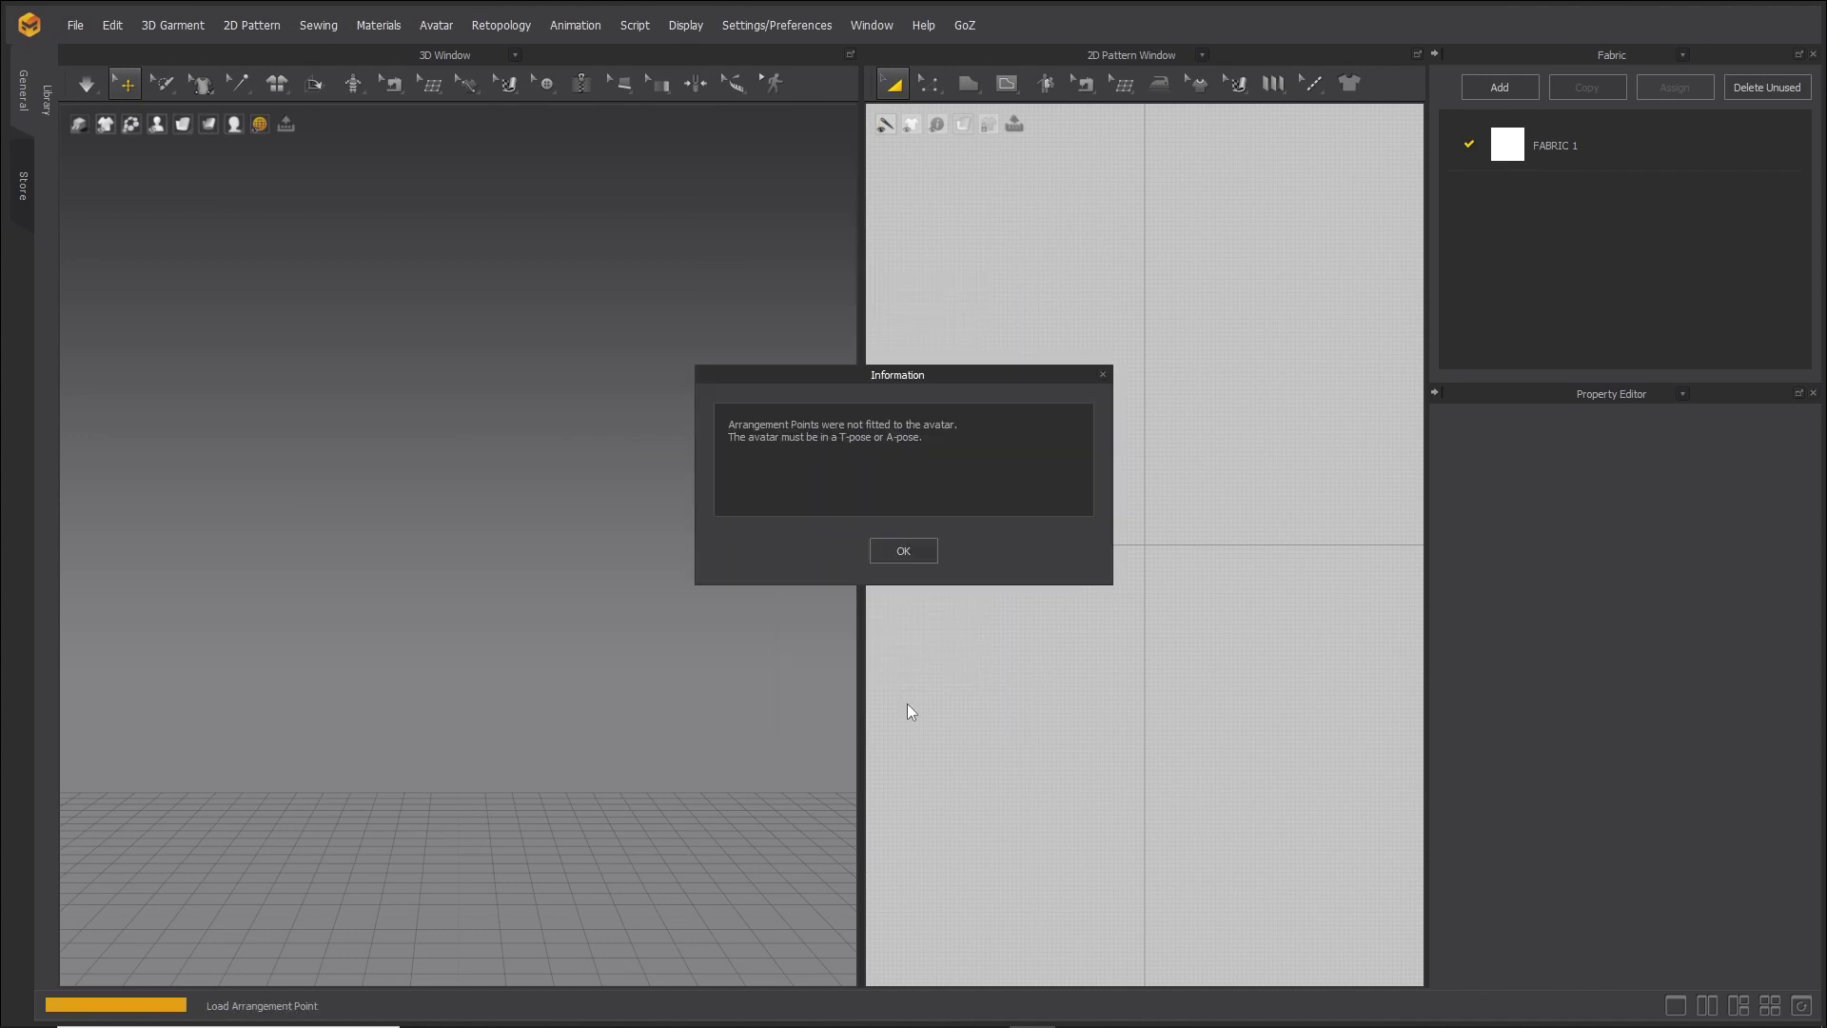
click(904, 552)
Apply the trunk and frond colour image as the texture of the palm tree mesh.
right_drag(551, 714, 535, 675)
click(454, 678)
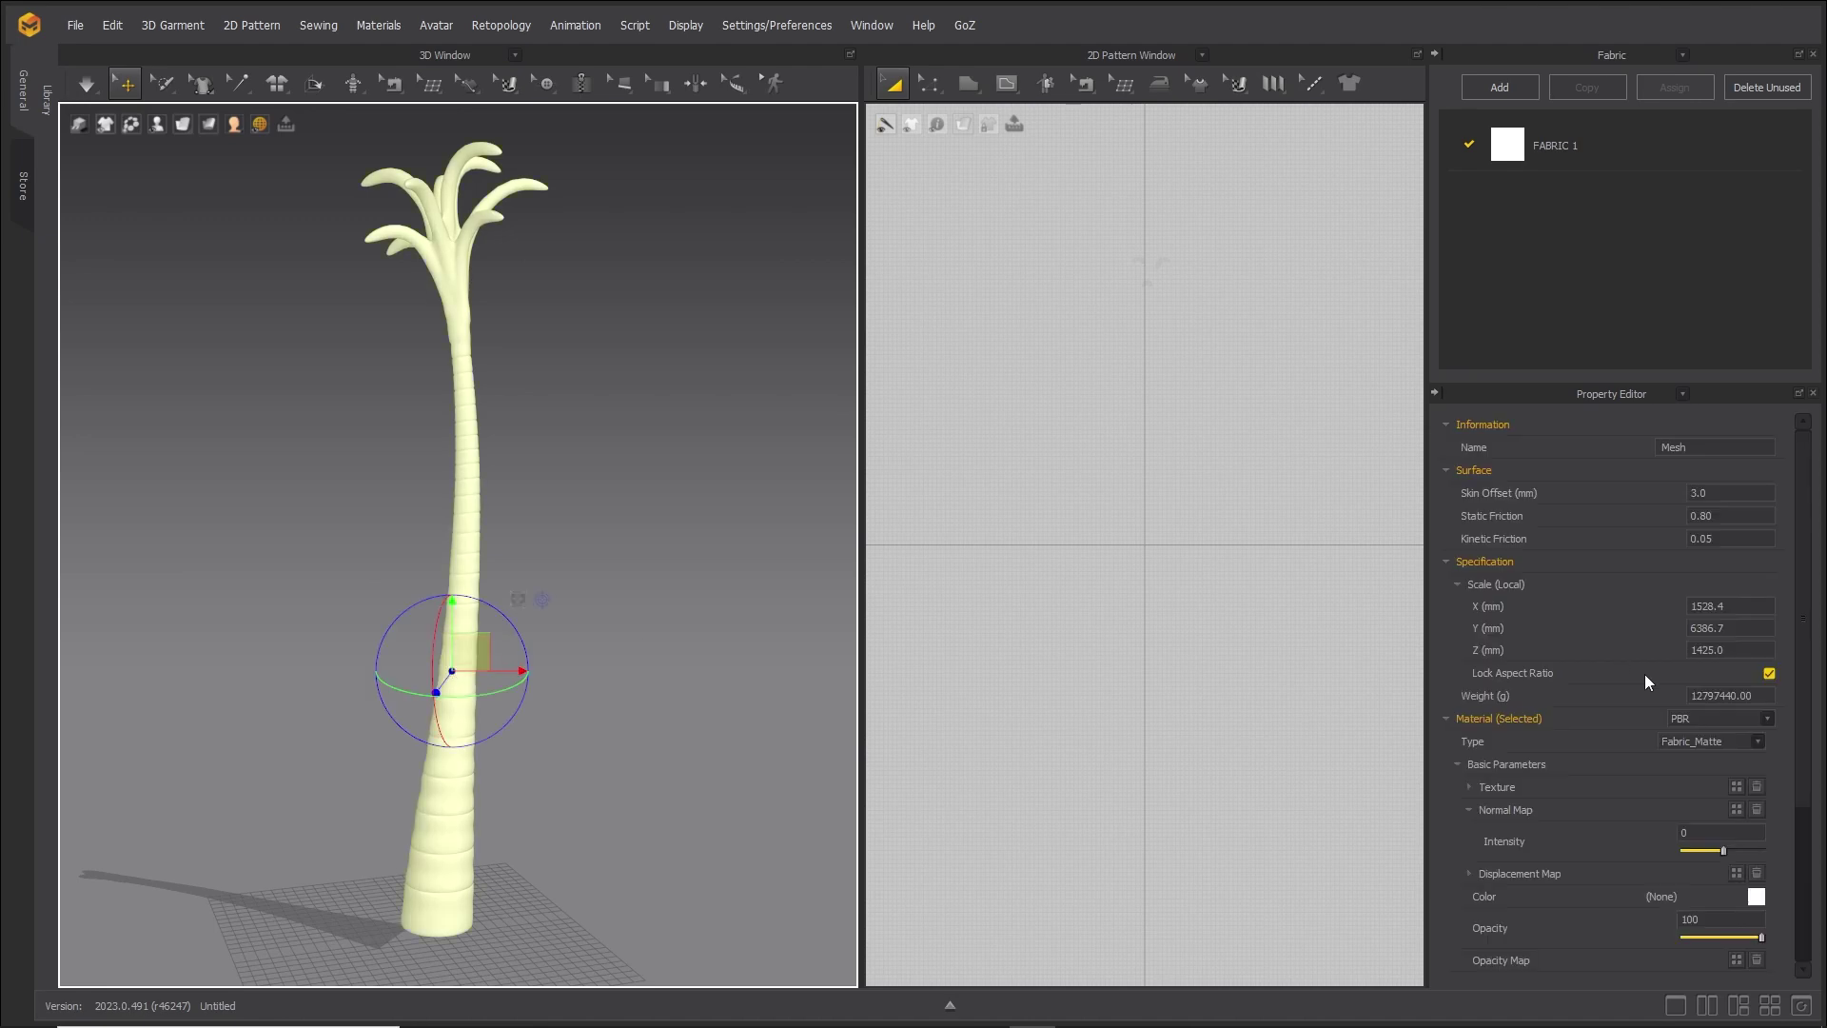
click(1736, 788)
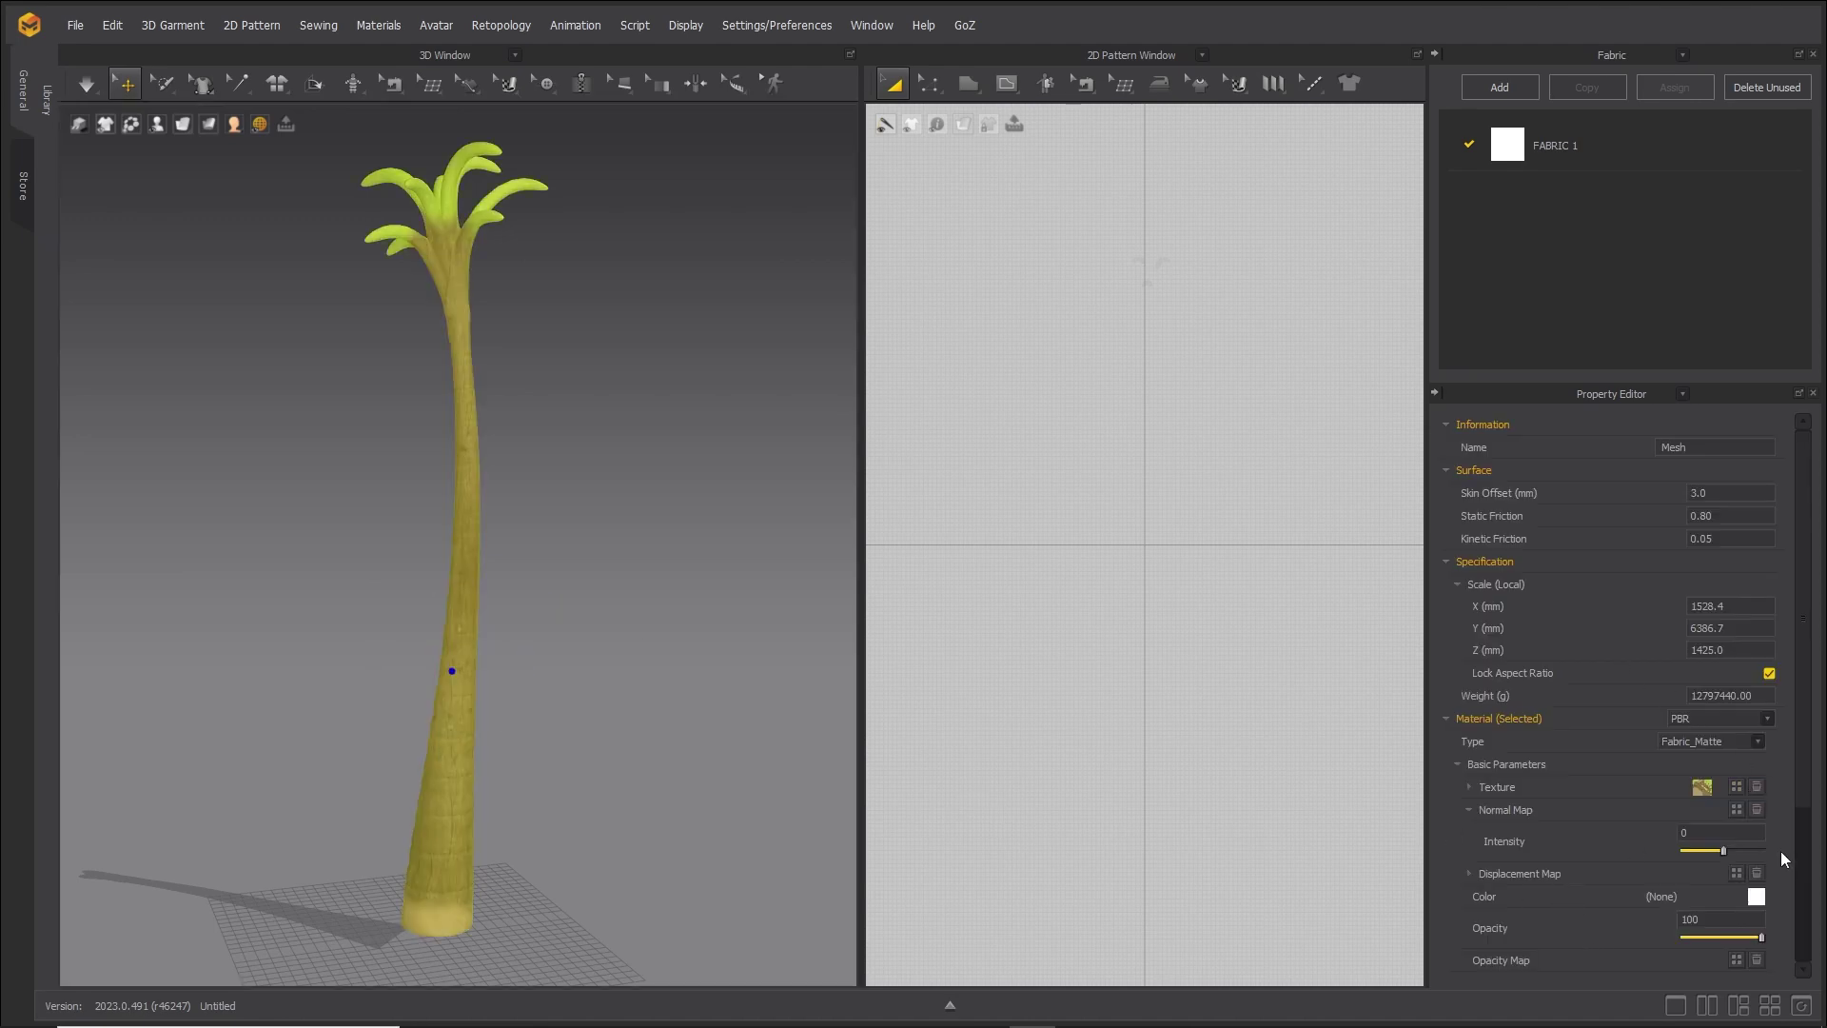
Load the bark normal map onto the palm tree material and deselect the mesh.
click(1471, 814)
click(1471, 814)
scroll(429, 618, up, 5)
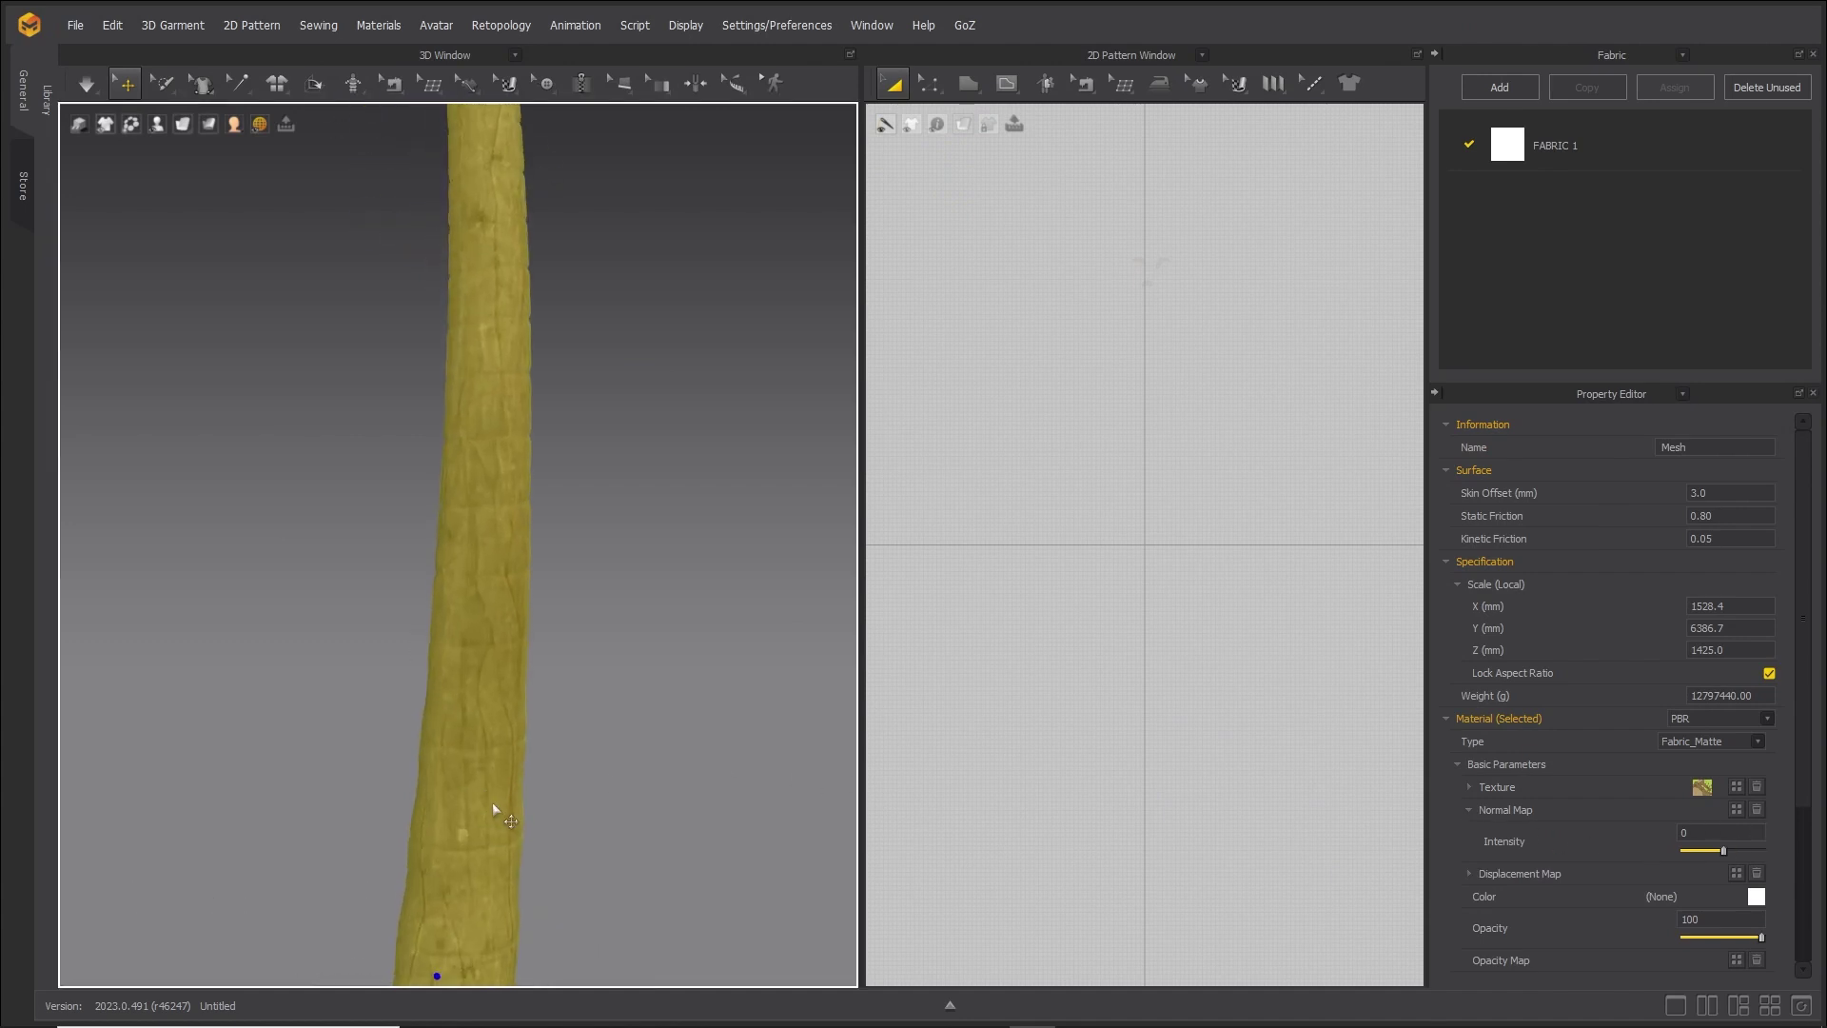
click(1737, 809)
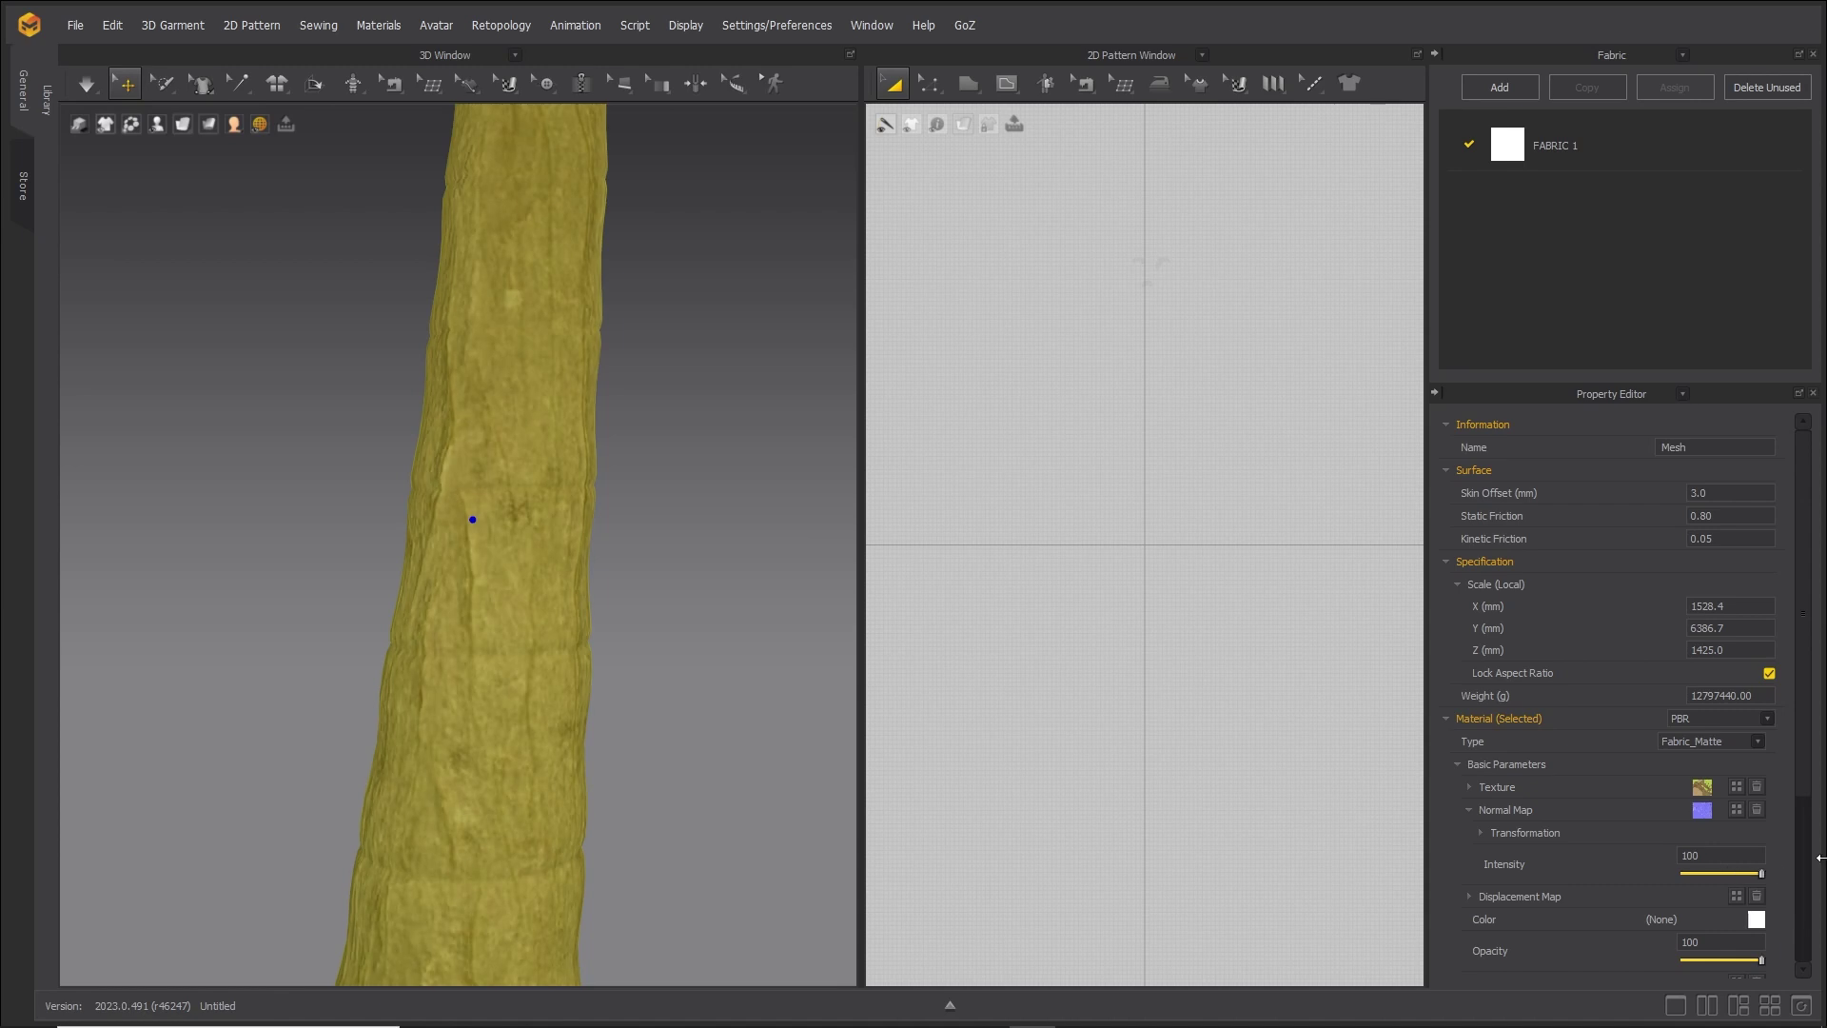
click(786, 712)
scroll(702, 648, down, 10)
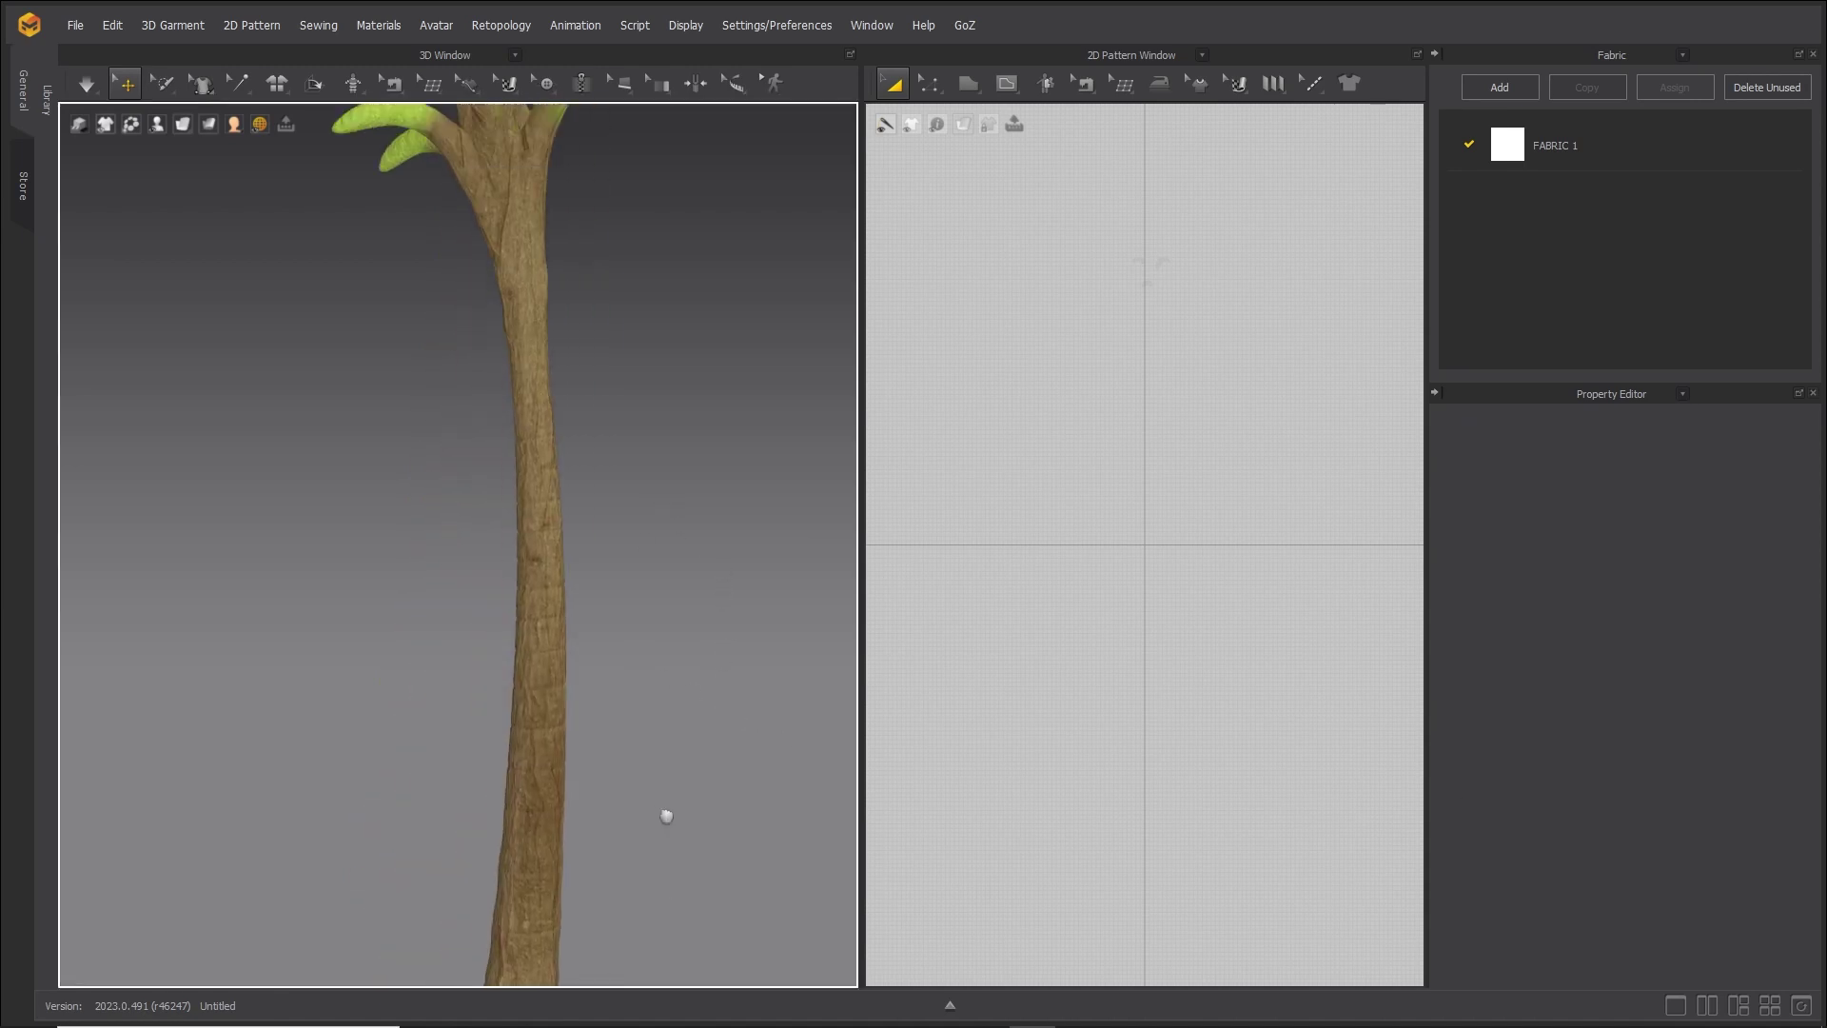
Frame the whole tree, enlarge the 2D pattern area, and float the pattern shape tools as a separate palette.
scroll(679, 678, down, 5)
right_drag(677, 832, 675, 710)
drag(860, 771, 521, 801)
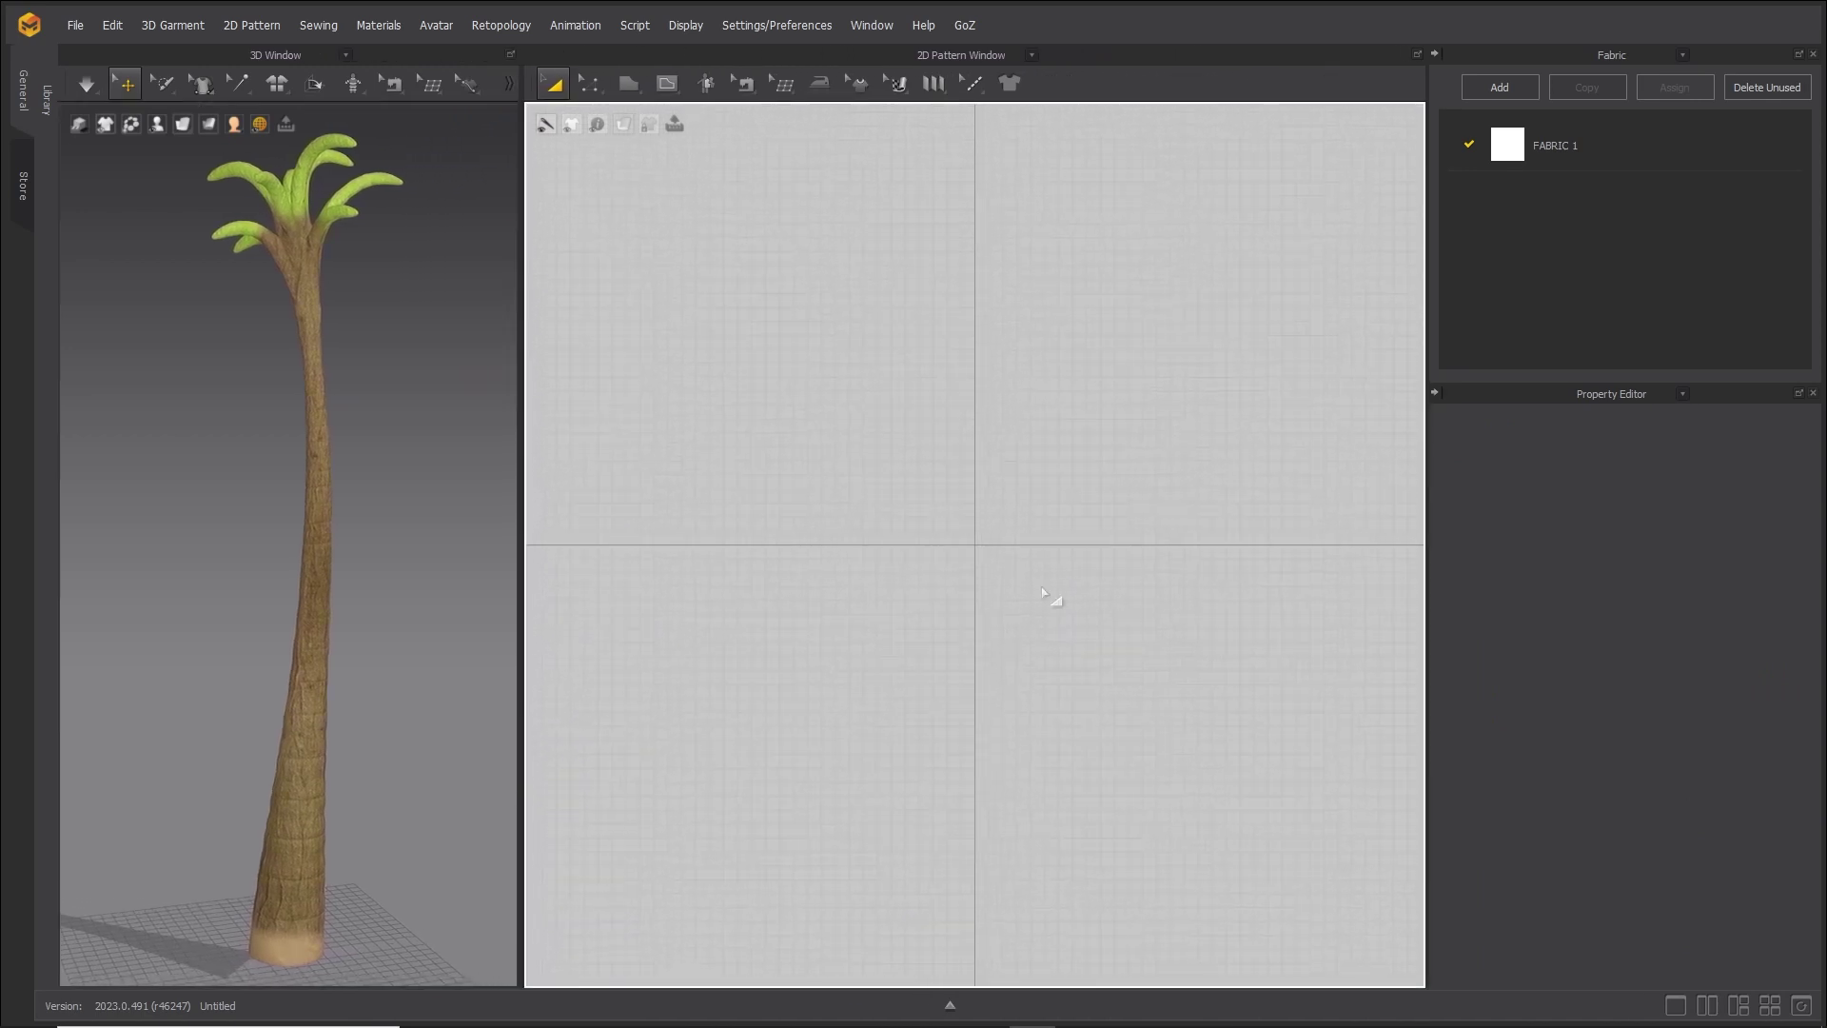
middle_drag(906, 664, 862, 720)
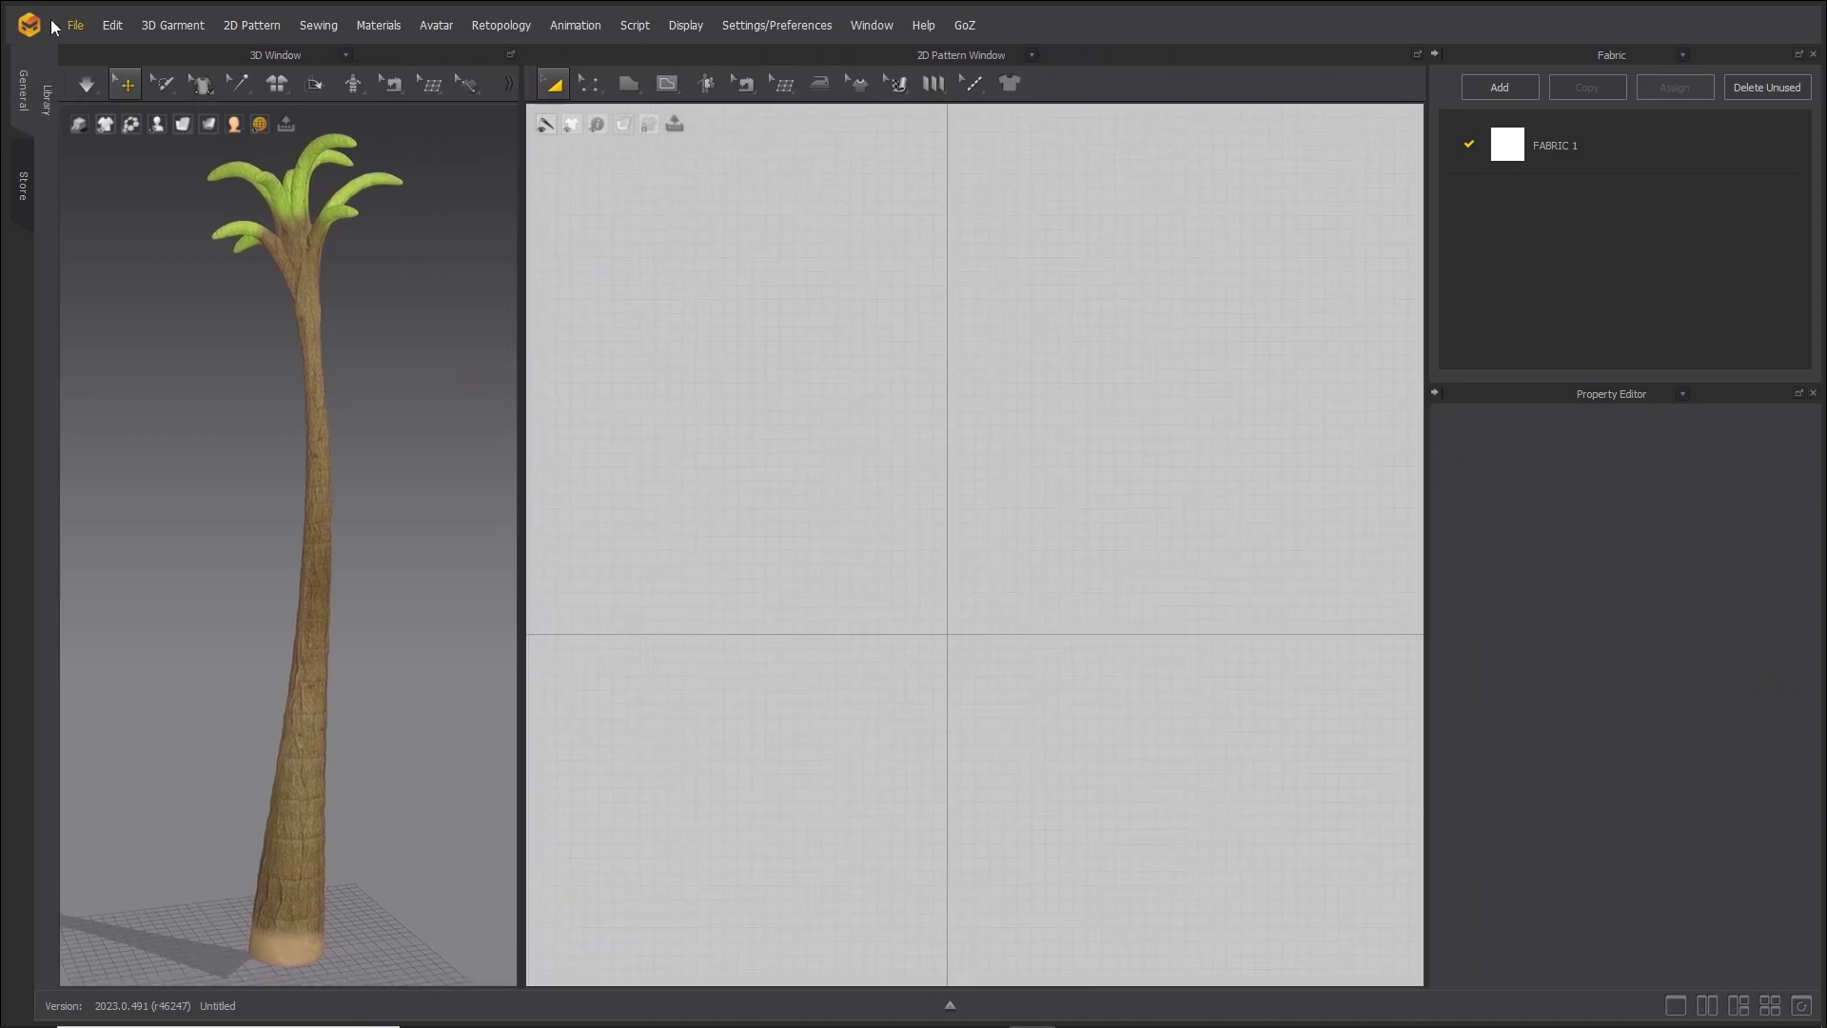
click(592, 86)
click(629, 86)
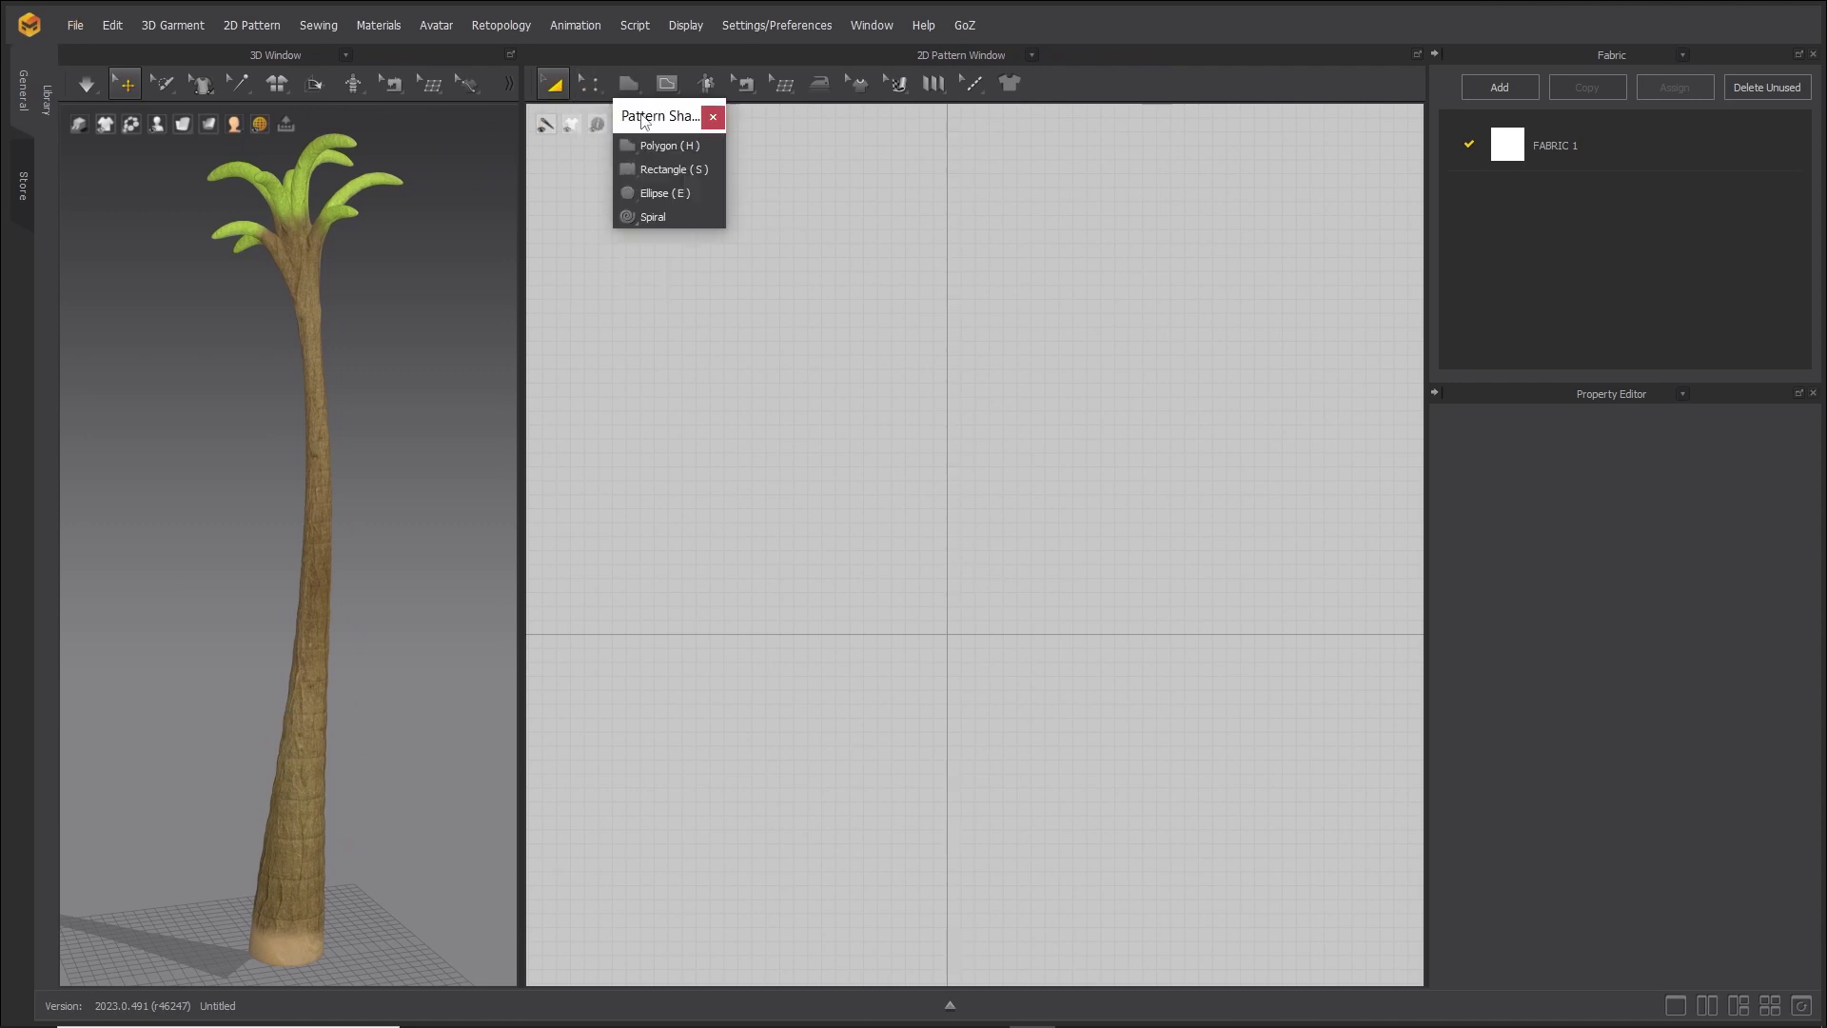
drag(644, 121, 572, 198)
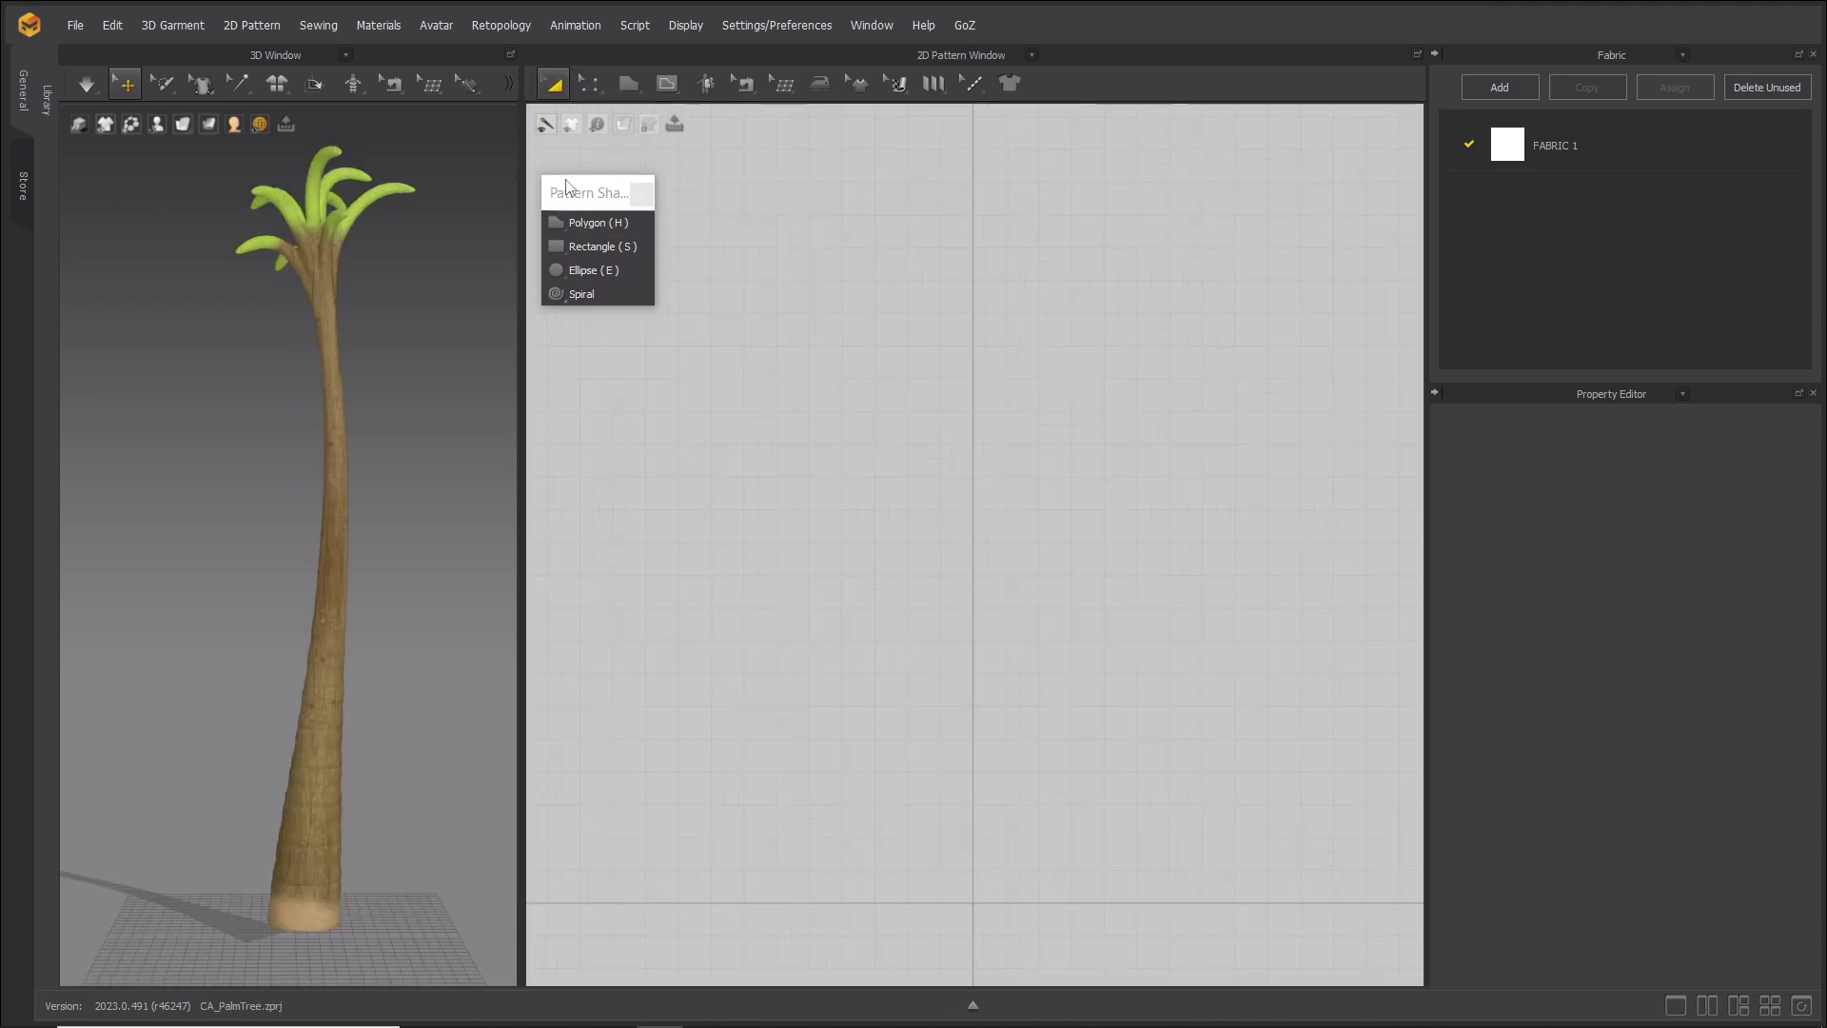
Draw a narrow tapered four-sided stem pattern against the vertical axis, about 196 mm wide at the base, with a slanted tip.
click(567, 224)
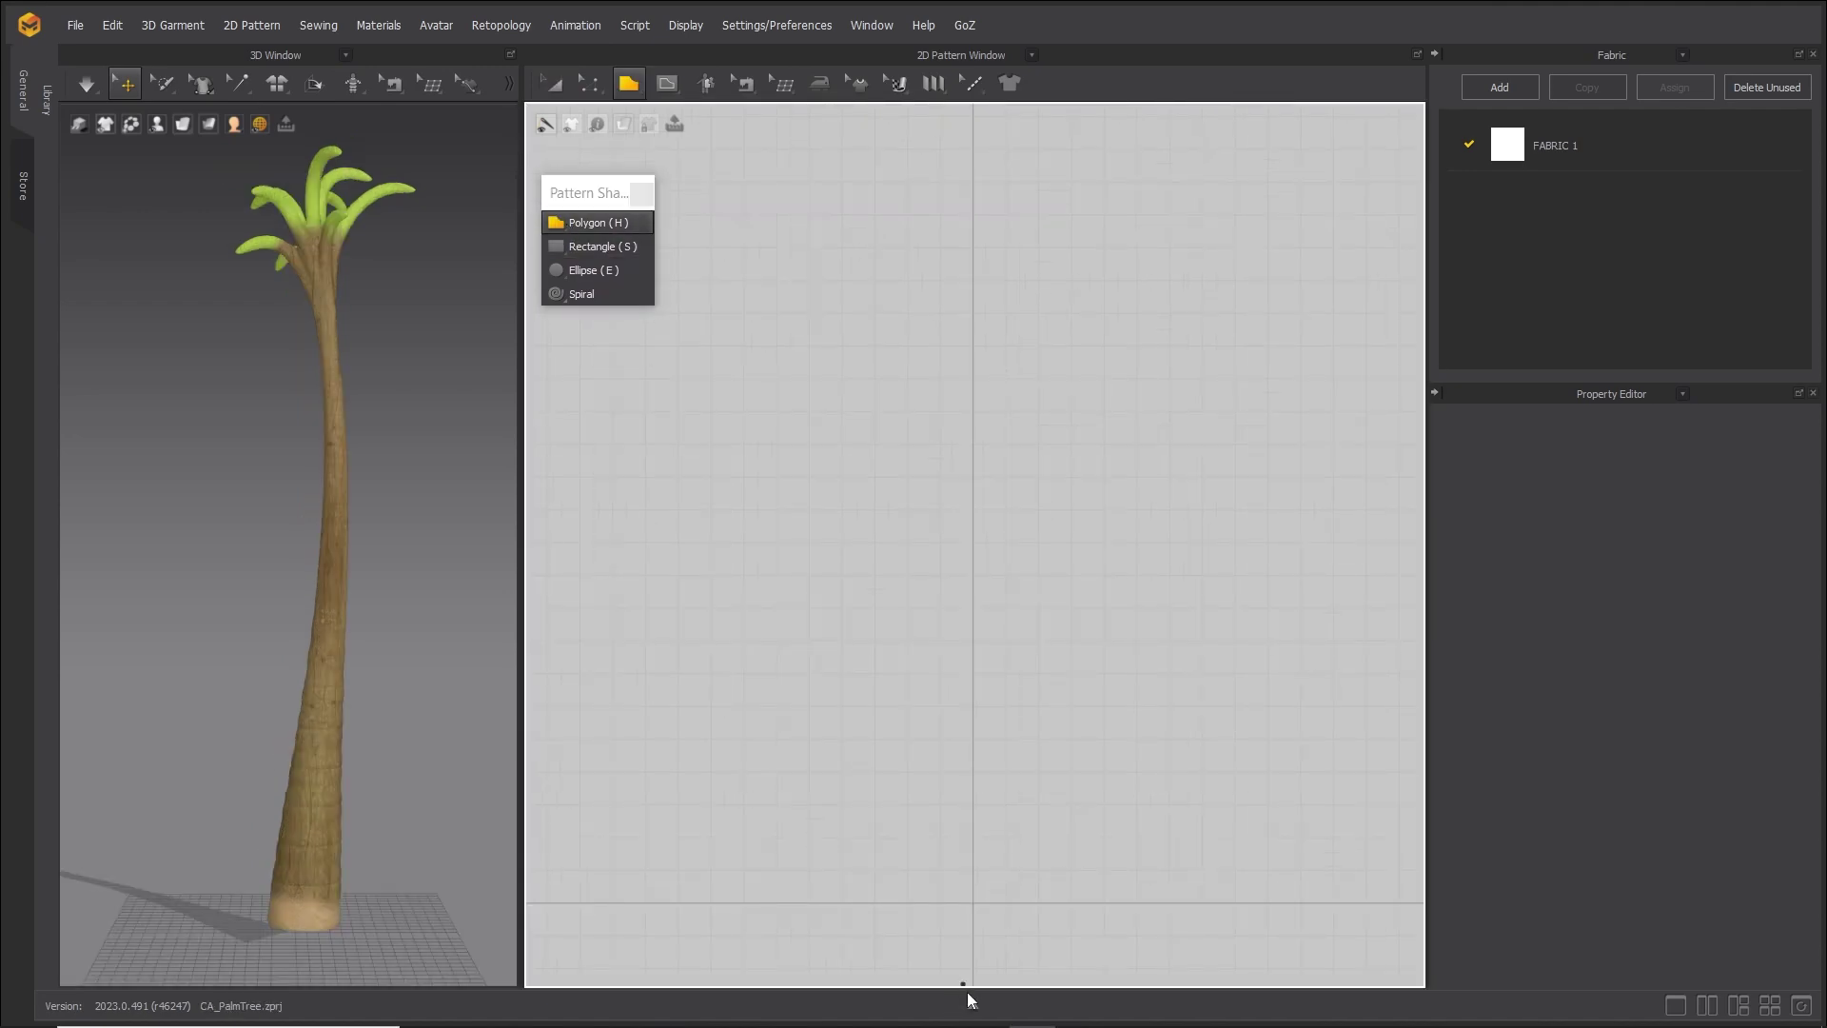
click(909, 902)
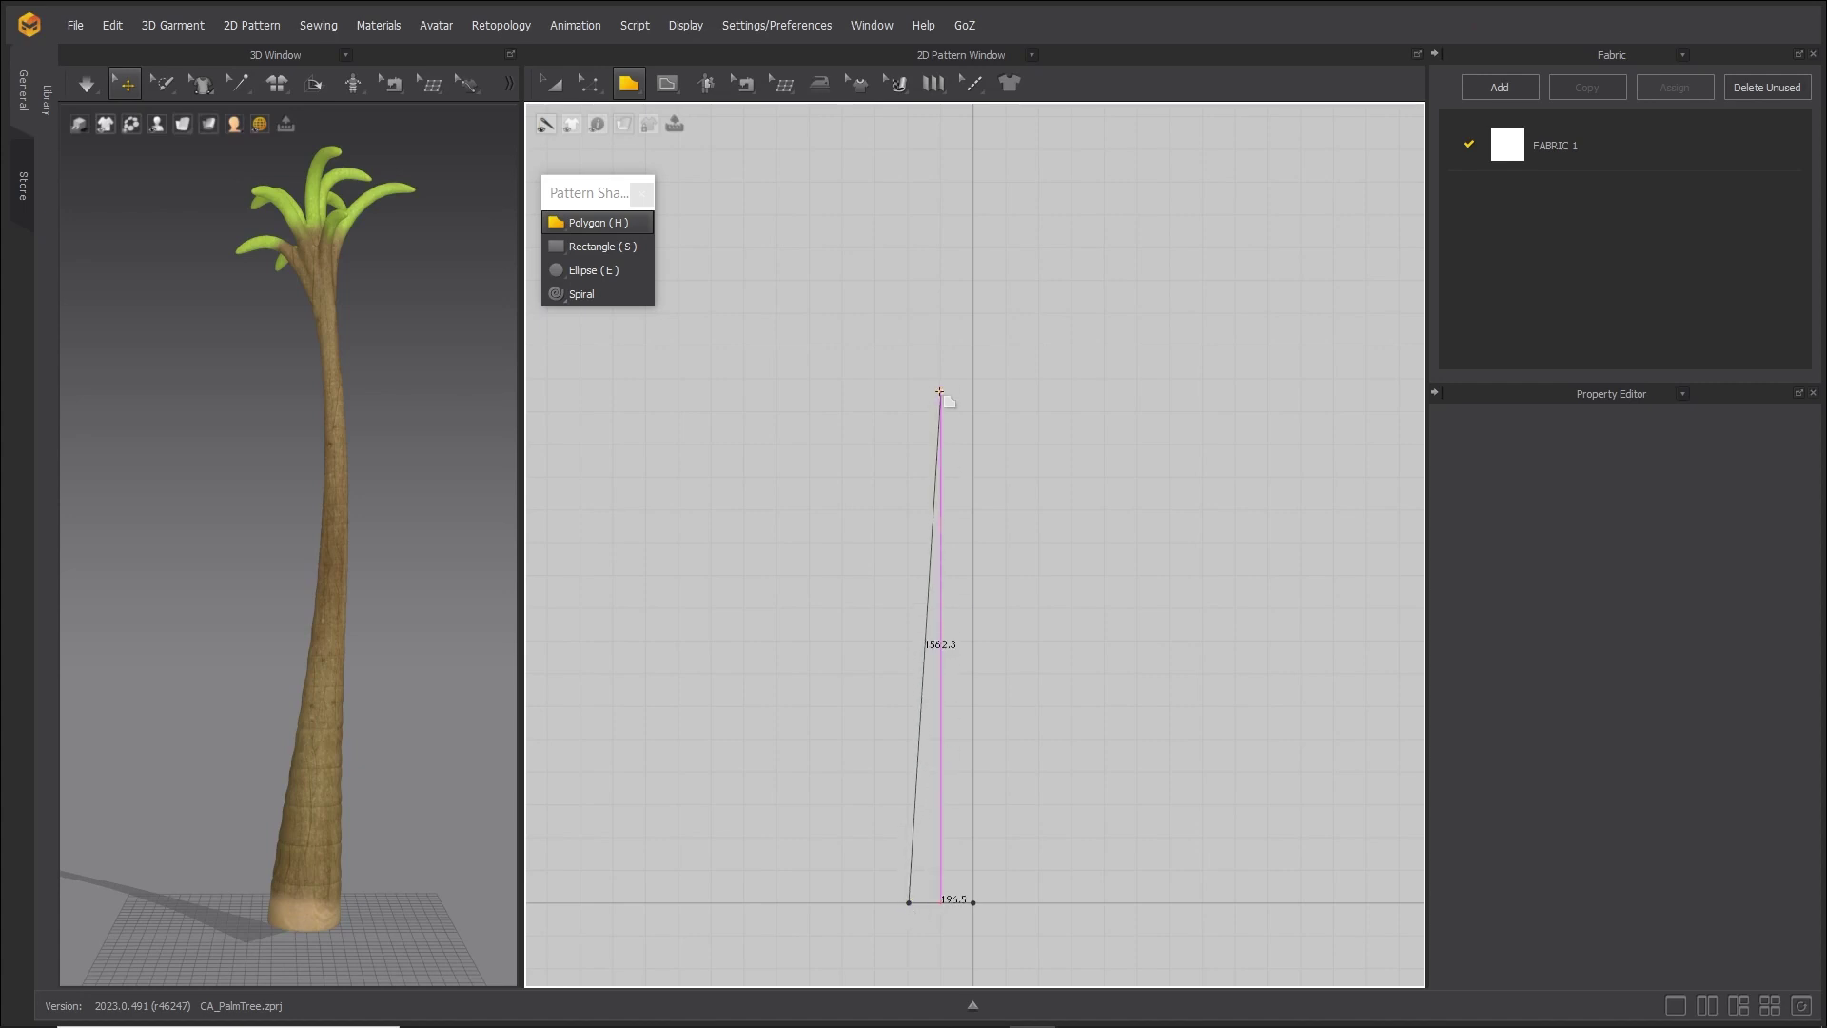
click(942, 340)
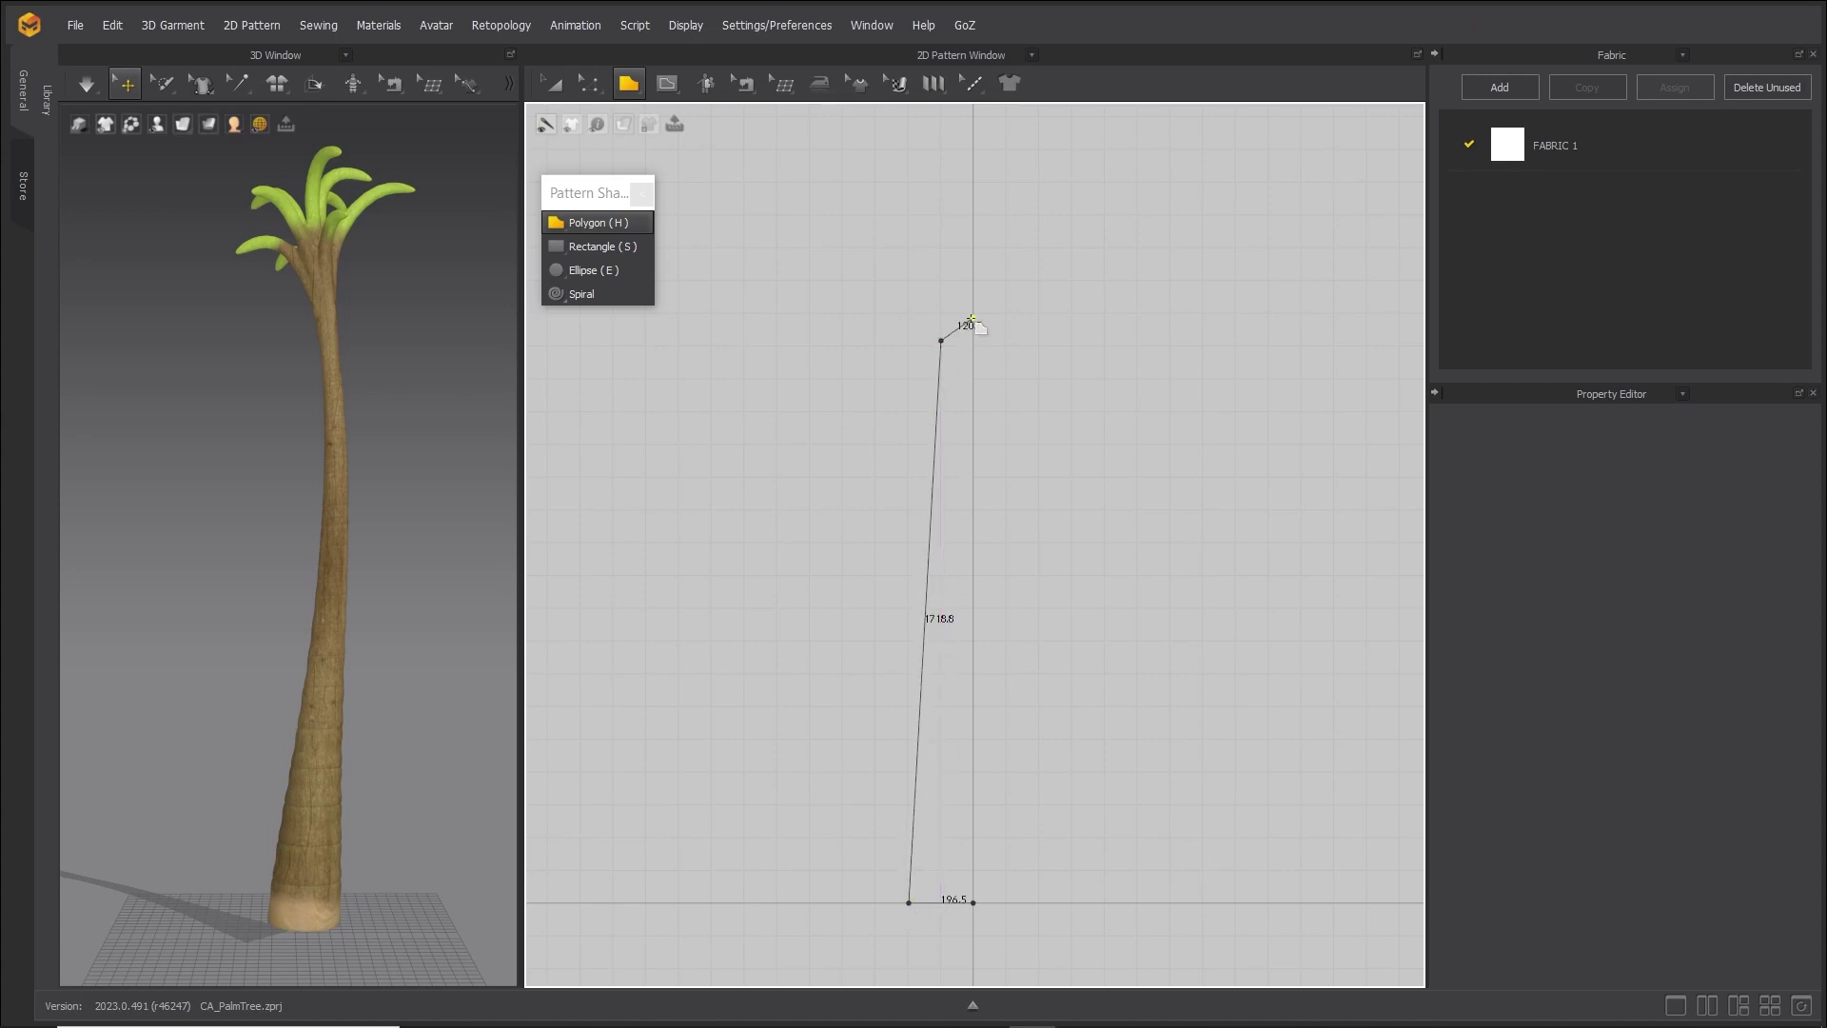
click(973, 319)
click(973, 901)
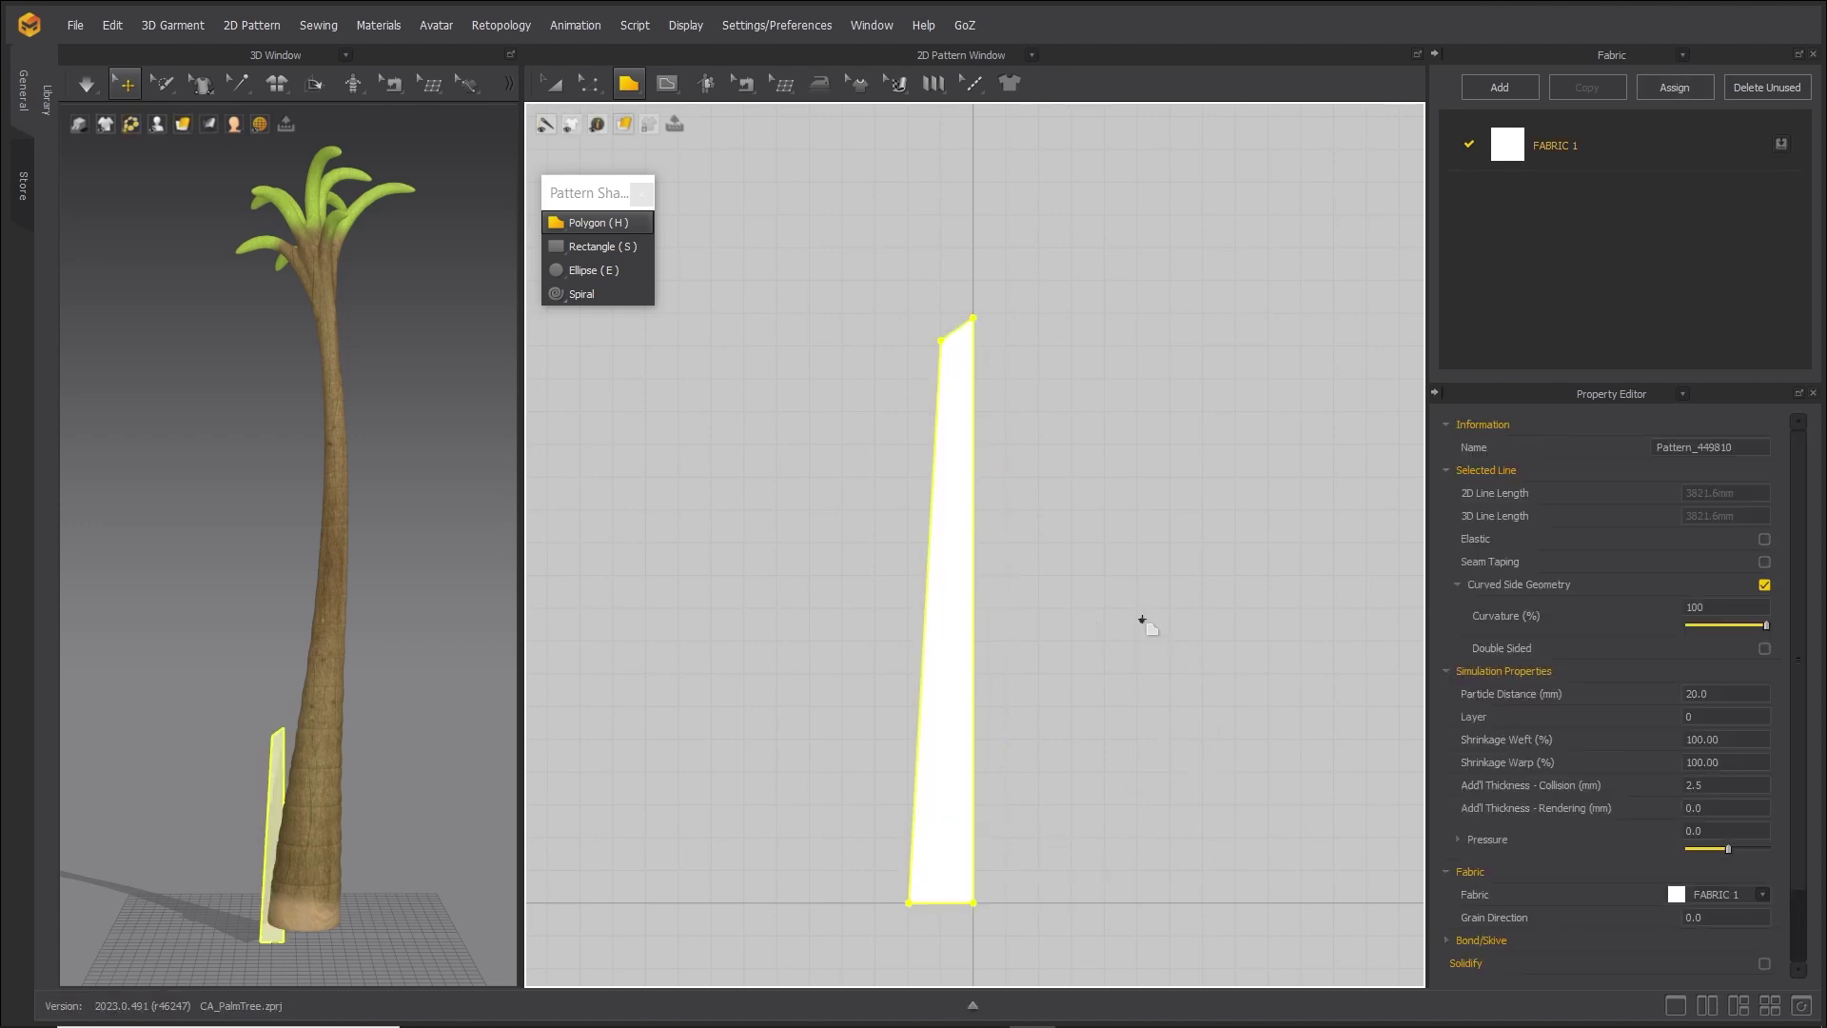
Draw a tall rectangular pattern about 1653 mm high beside the upper part of the stem for the leaf.
middle_drag(1142, 622, 1142, 576)
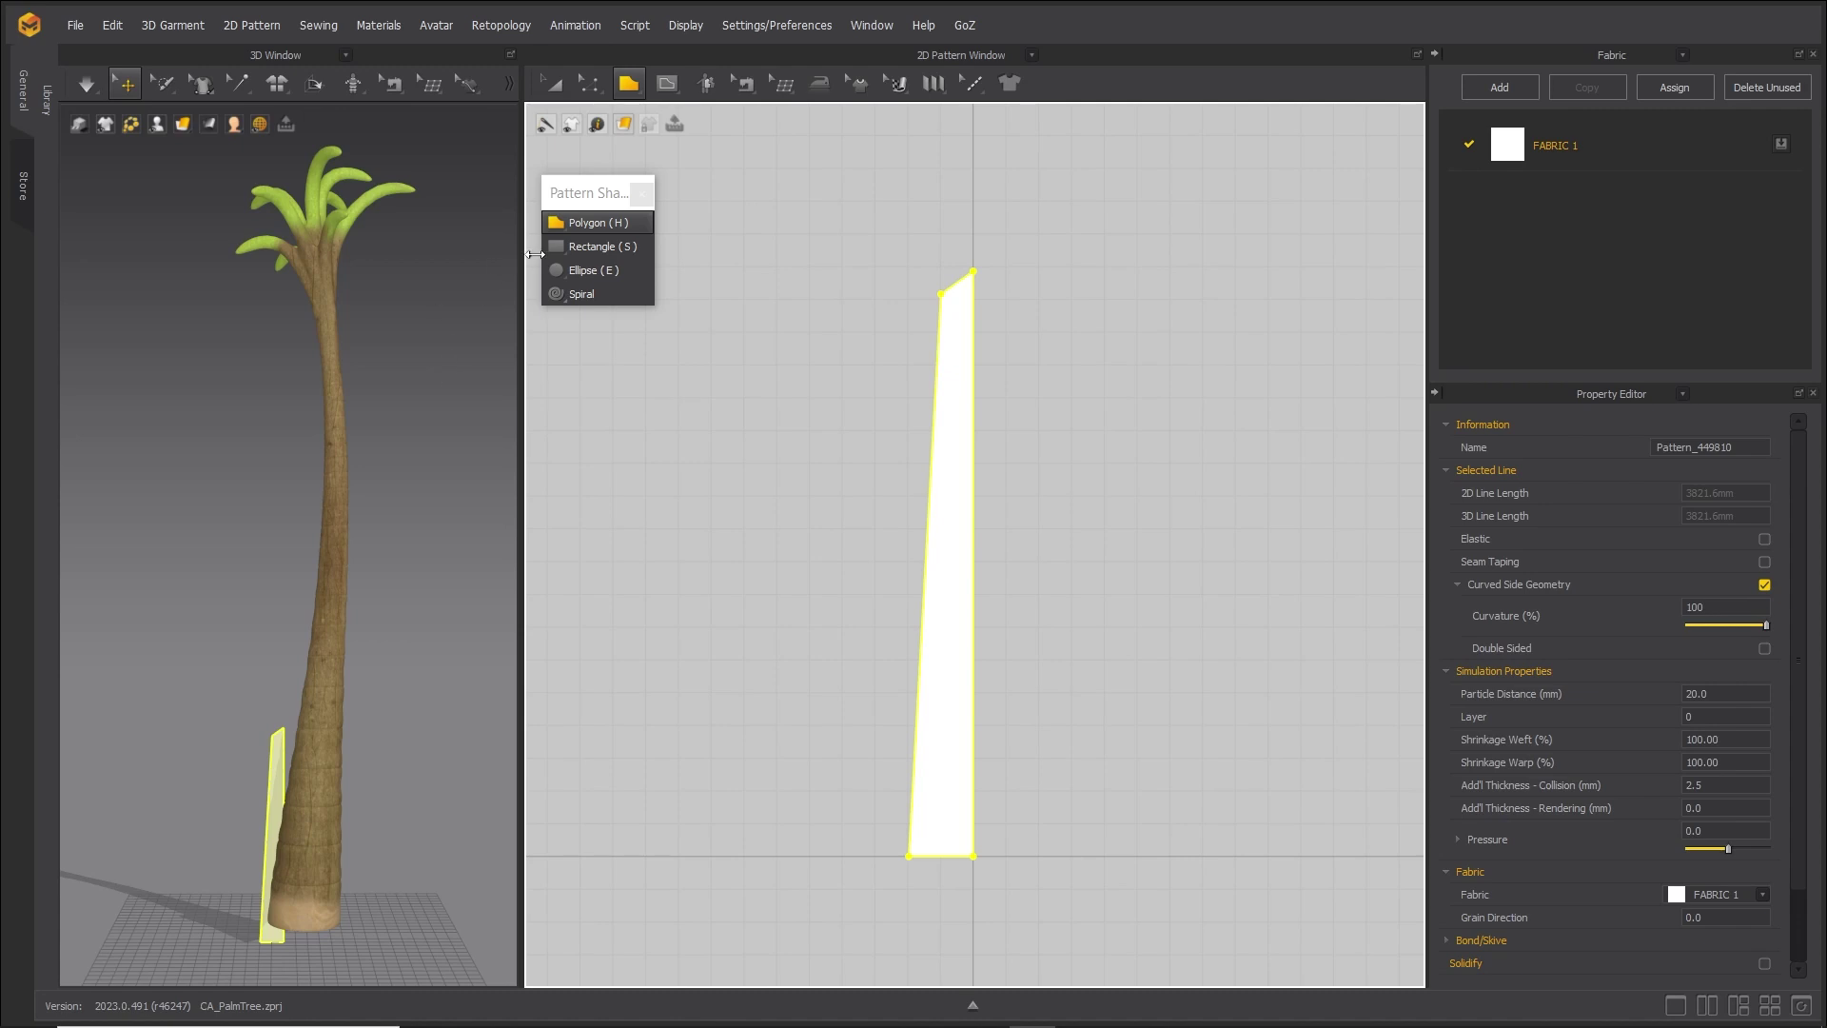
click(583, 249)
middle_drag(864, 436, 1006, 499)
drag(816, 204, 1048, 746)
Add a second fabric, assign it to the rectangle and give it the palm leaf image as texture.
click(1511, 92)
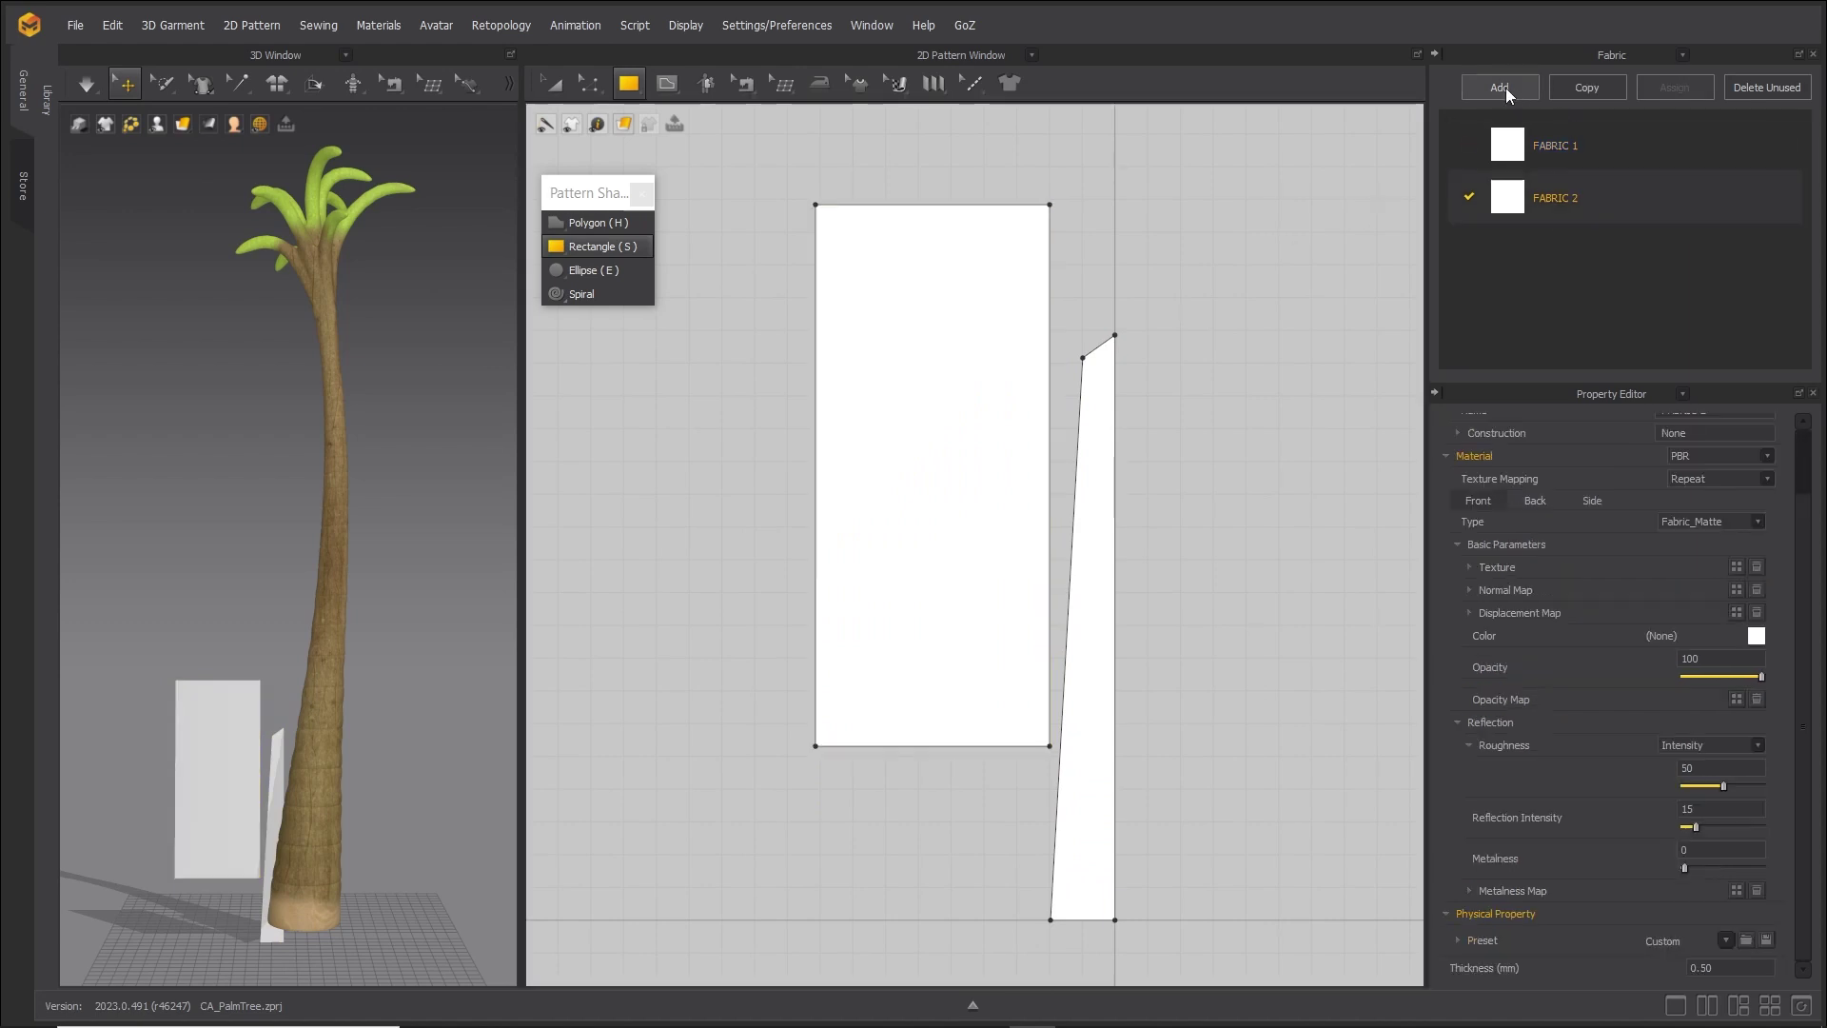
drag(968, 404, 969, 406)
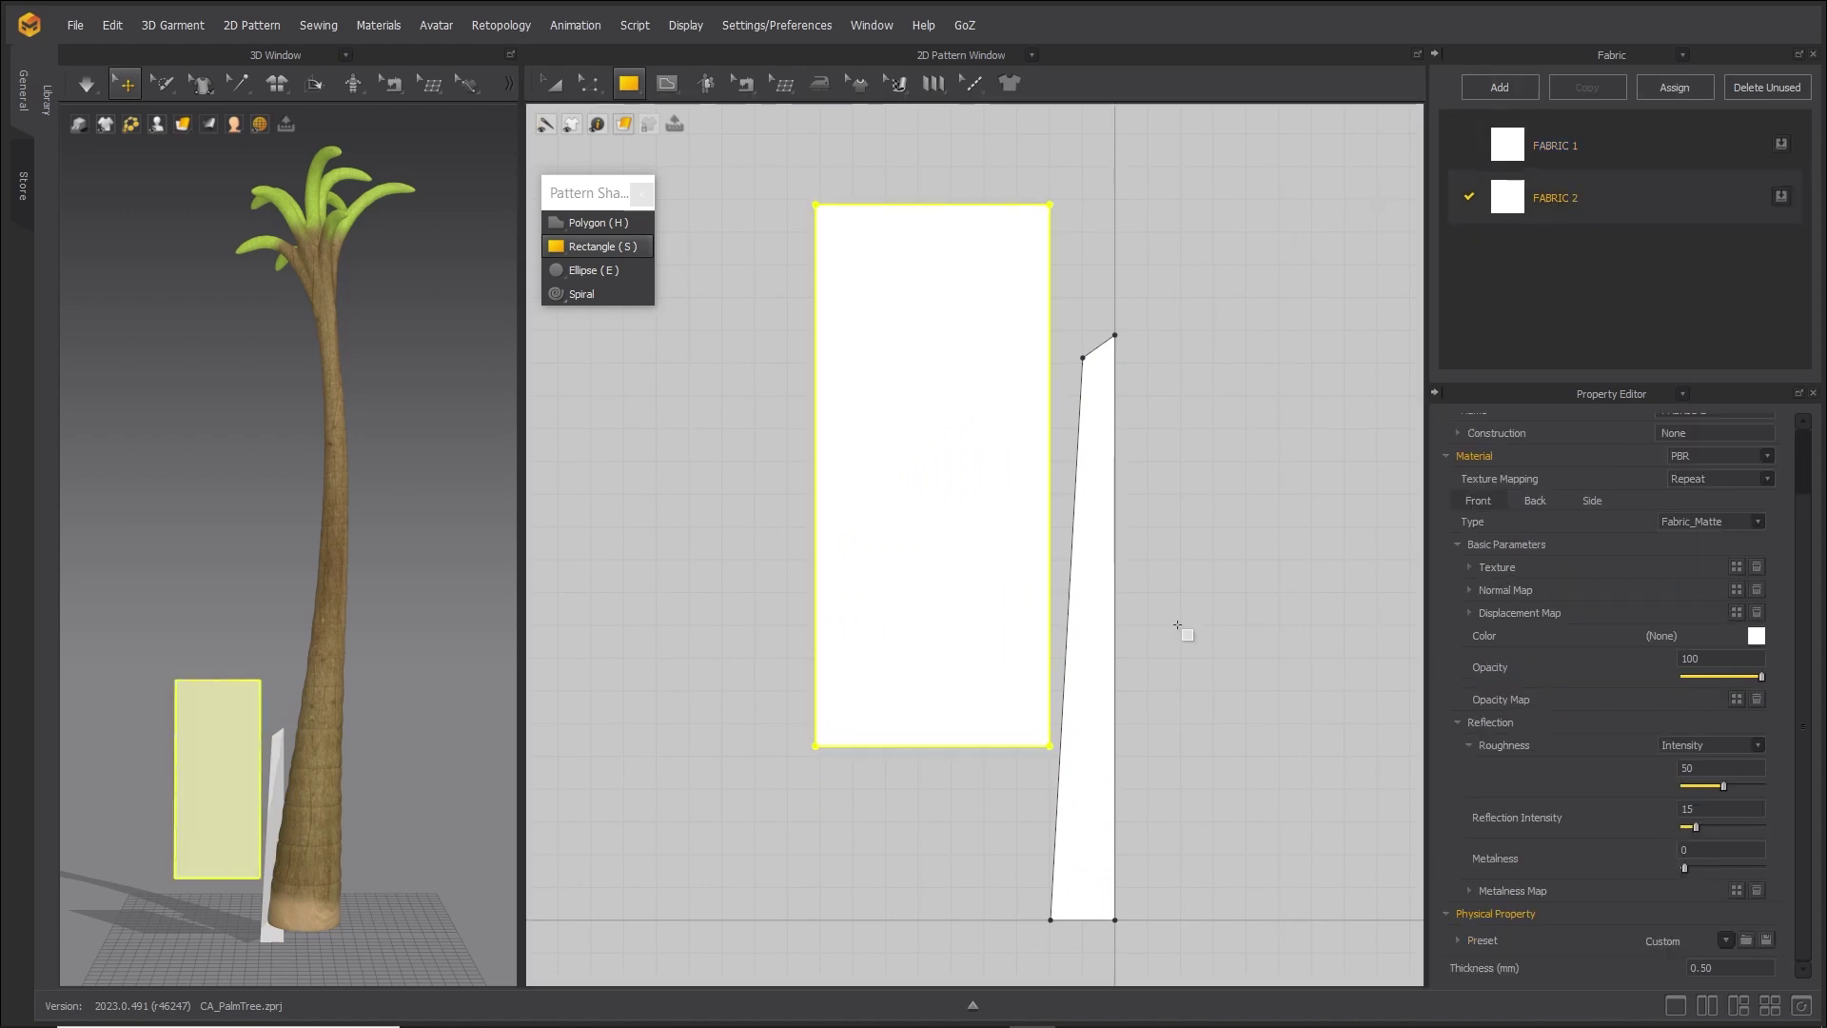
middle_drag(1191, 660, 1091, 650)
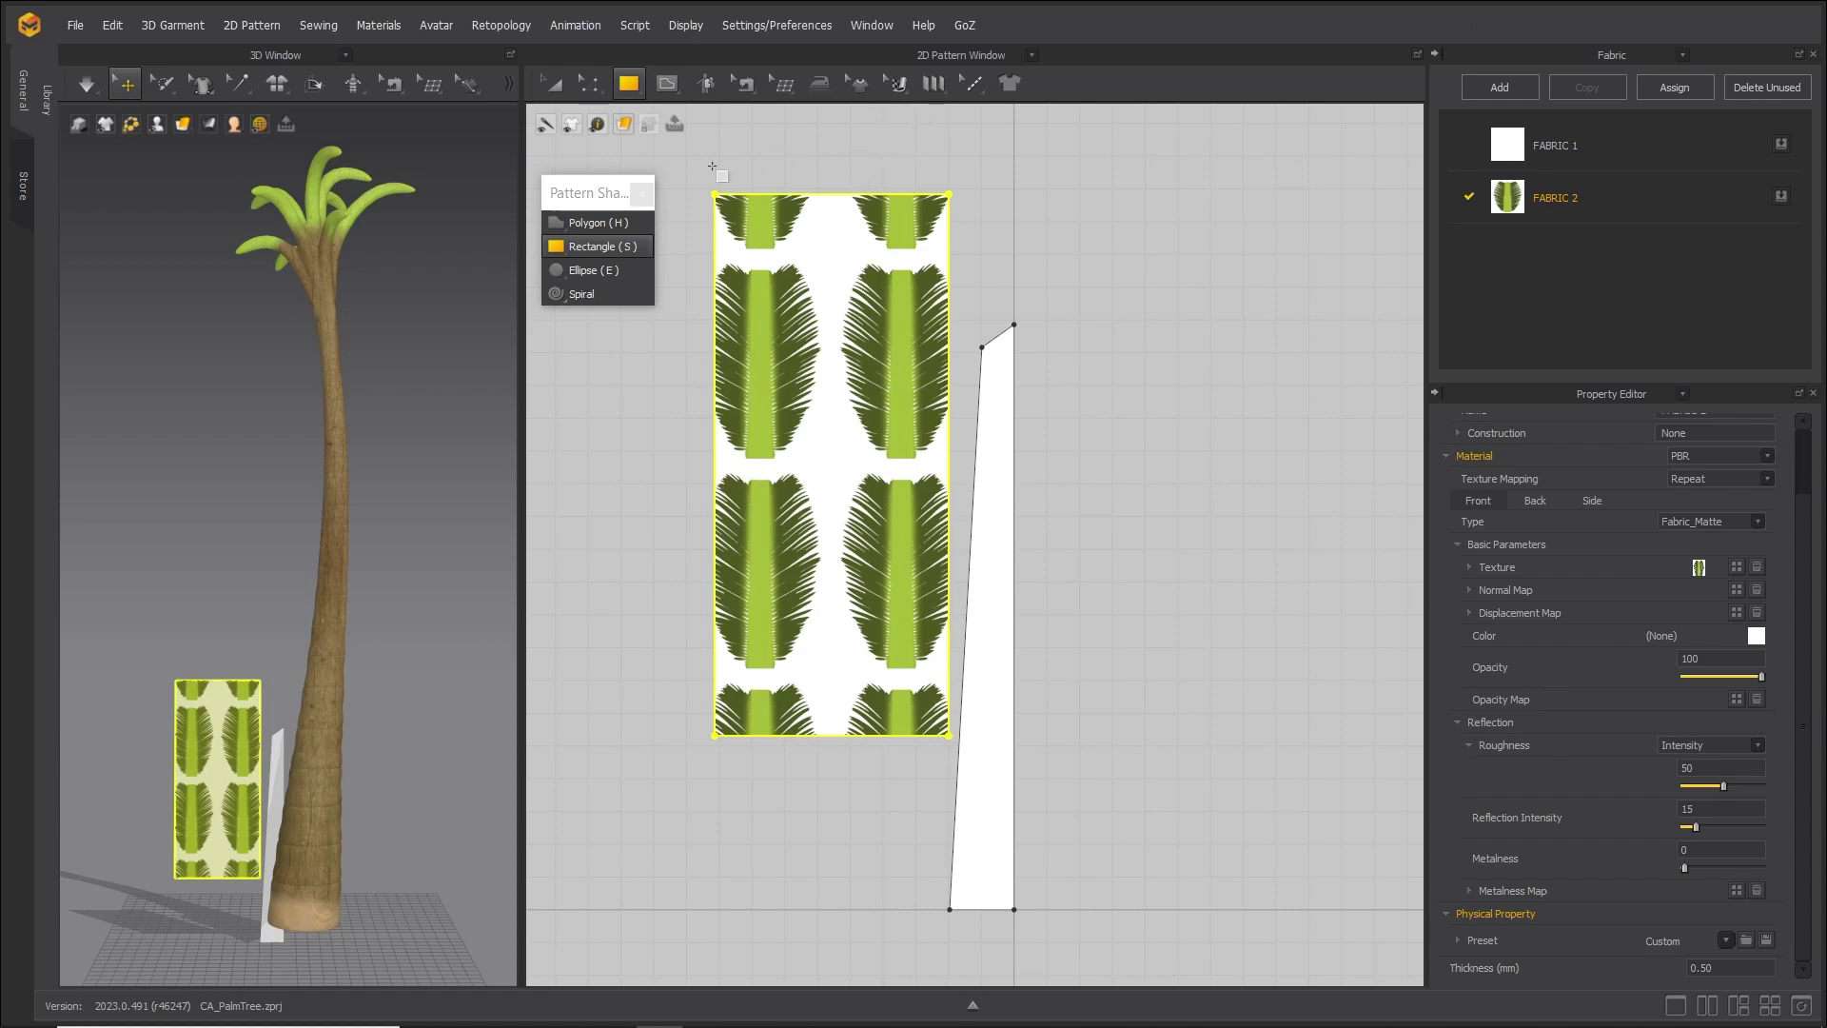
click(643, 195)
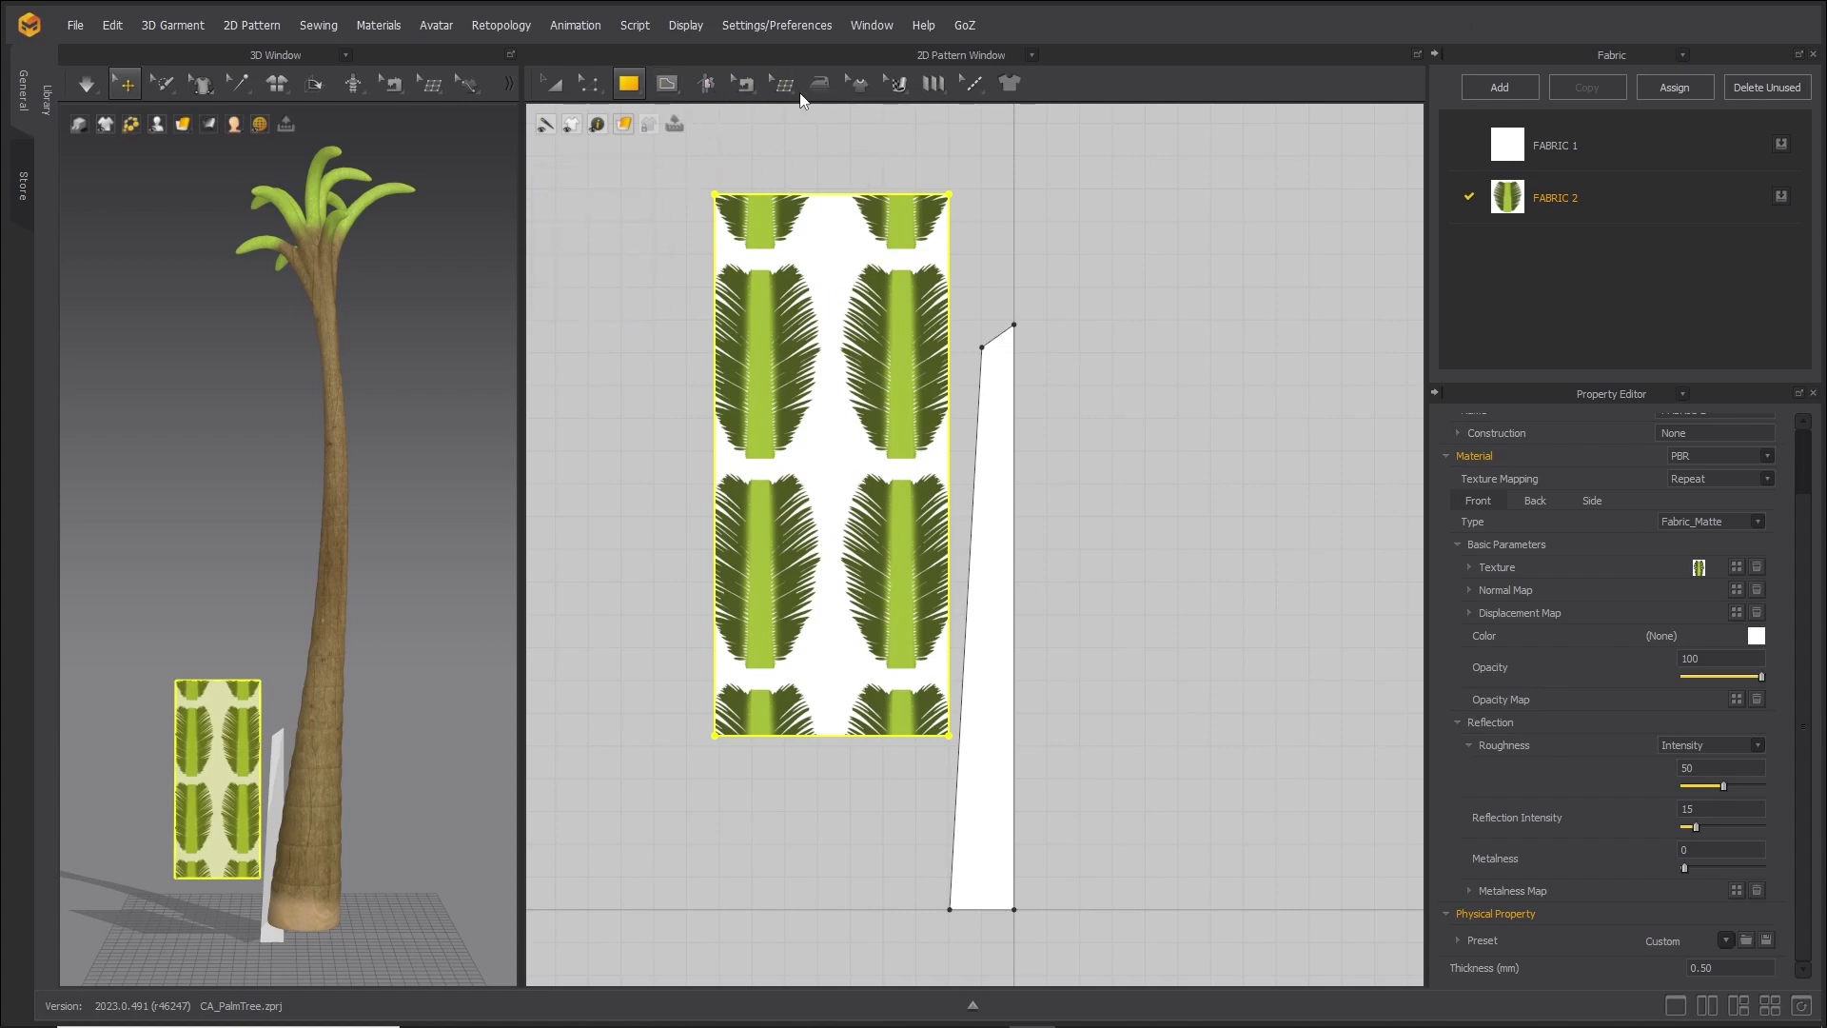
With Edit Texture (2D), enlarge the palm leaf texture and shift it so one leaf is centred in the rectangle.
click(897, 84)
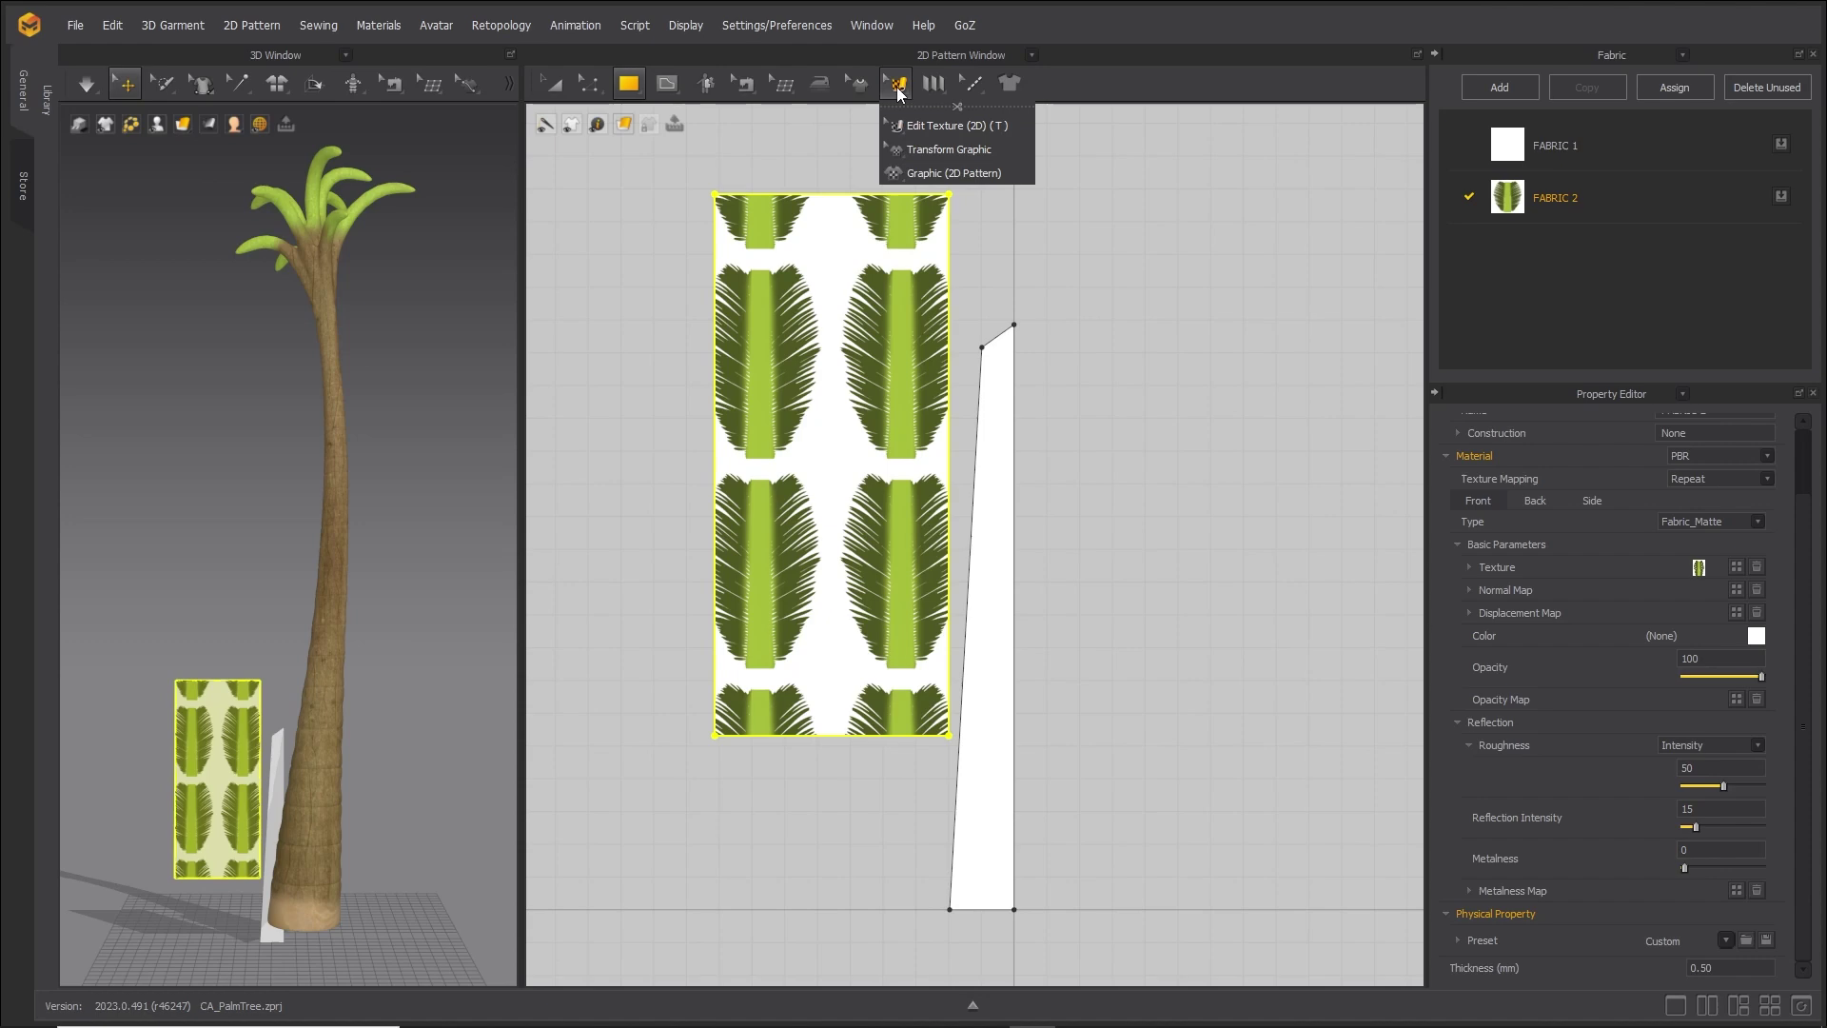
drag(903, 114, 1049, 183)
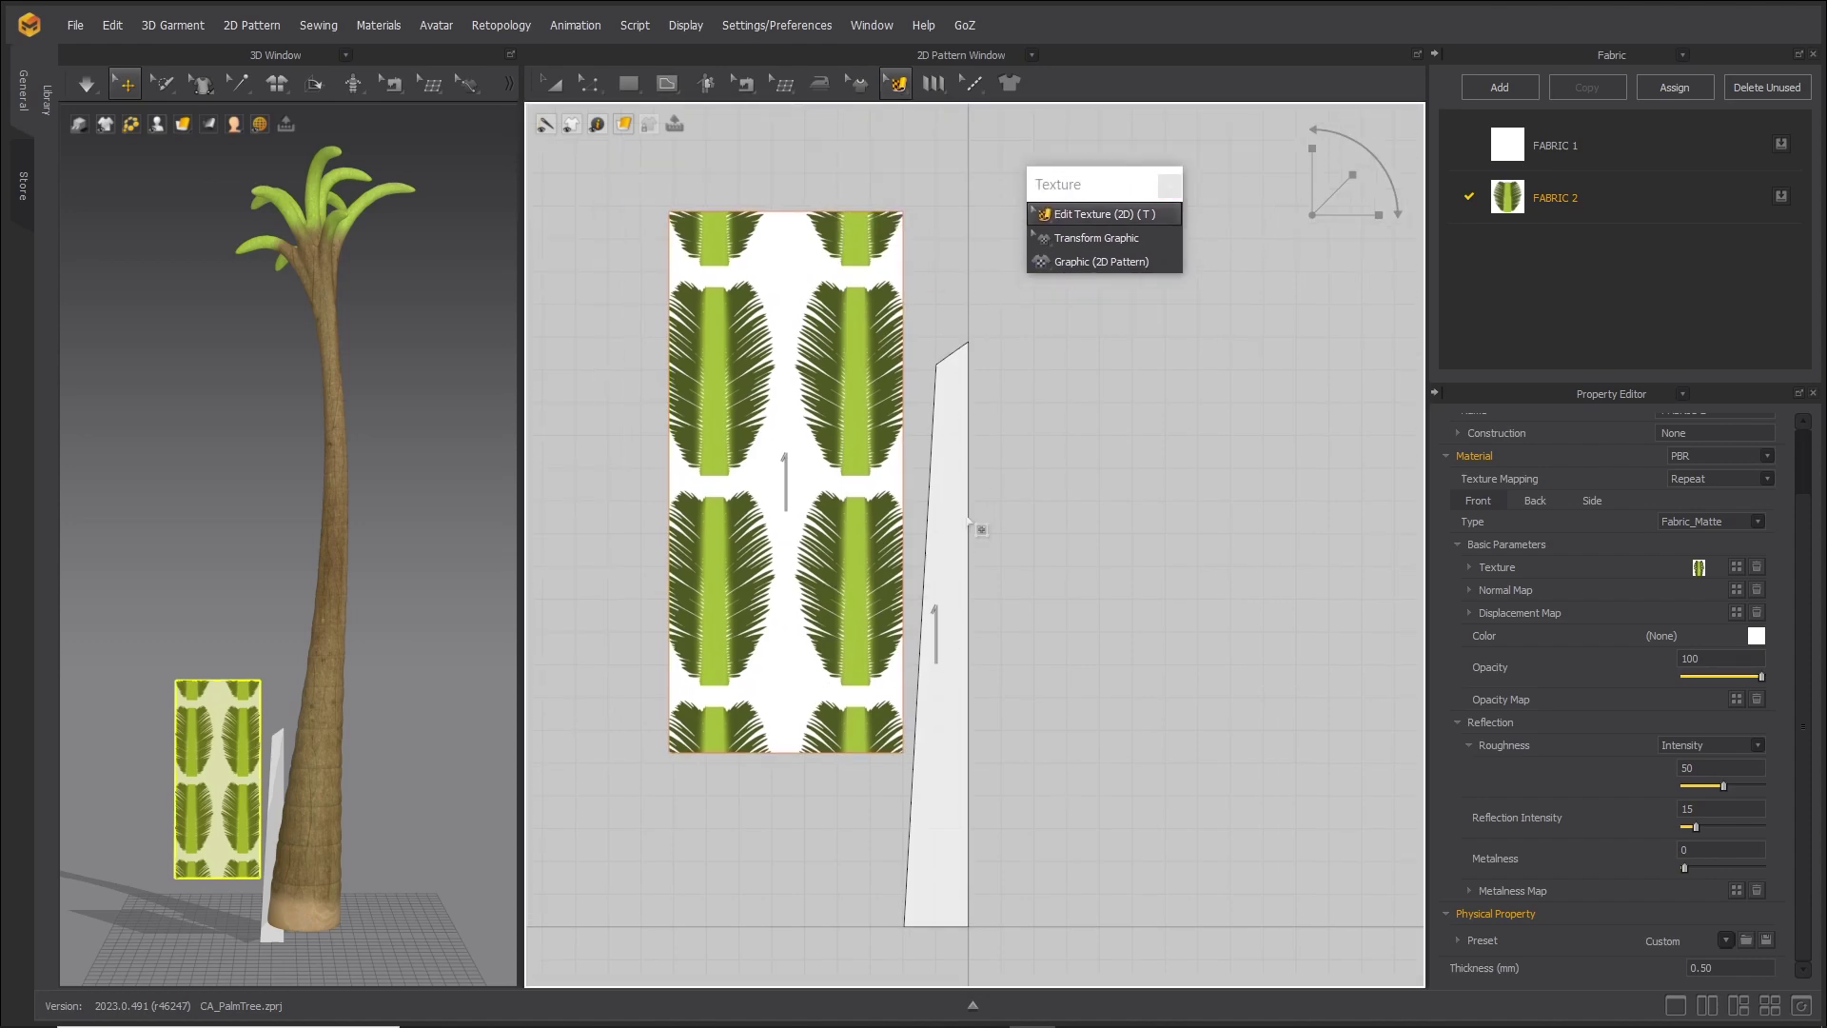
click(791, 538)
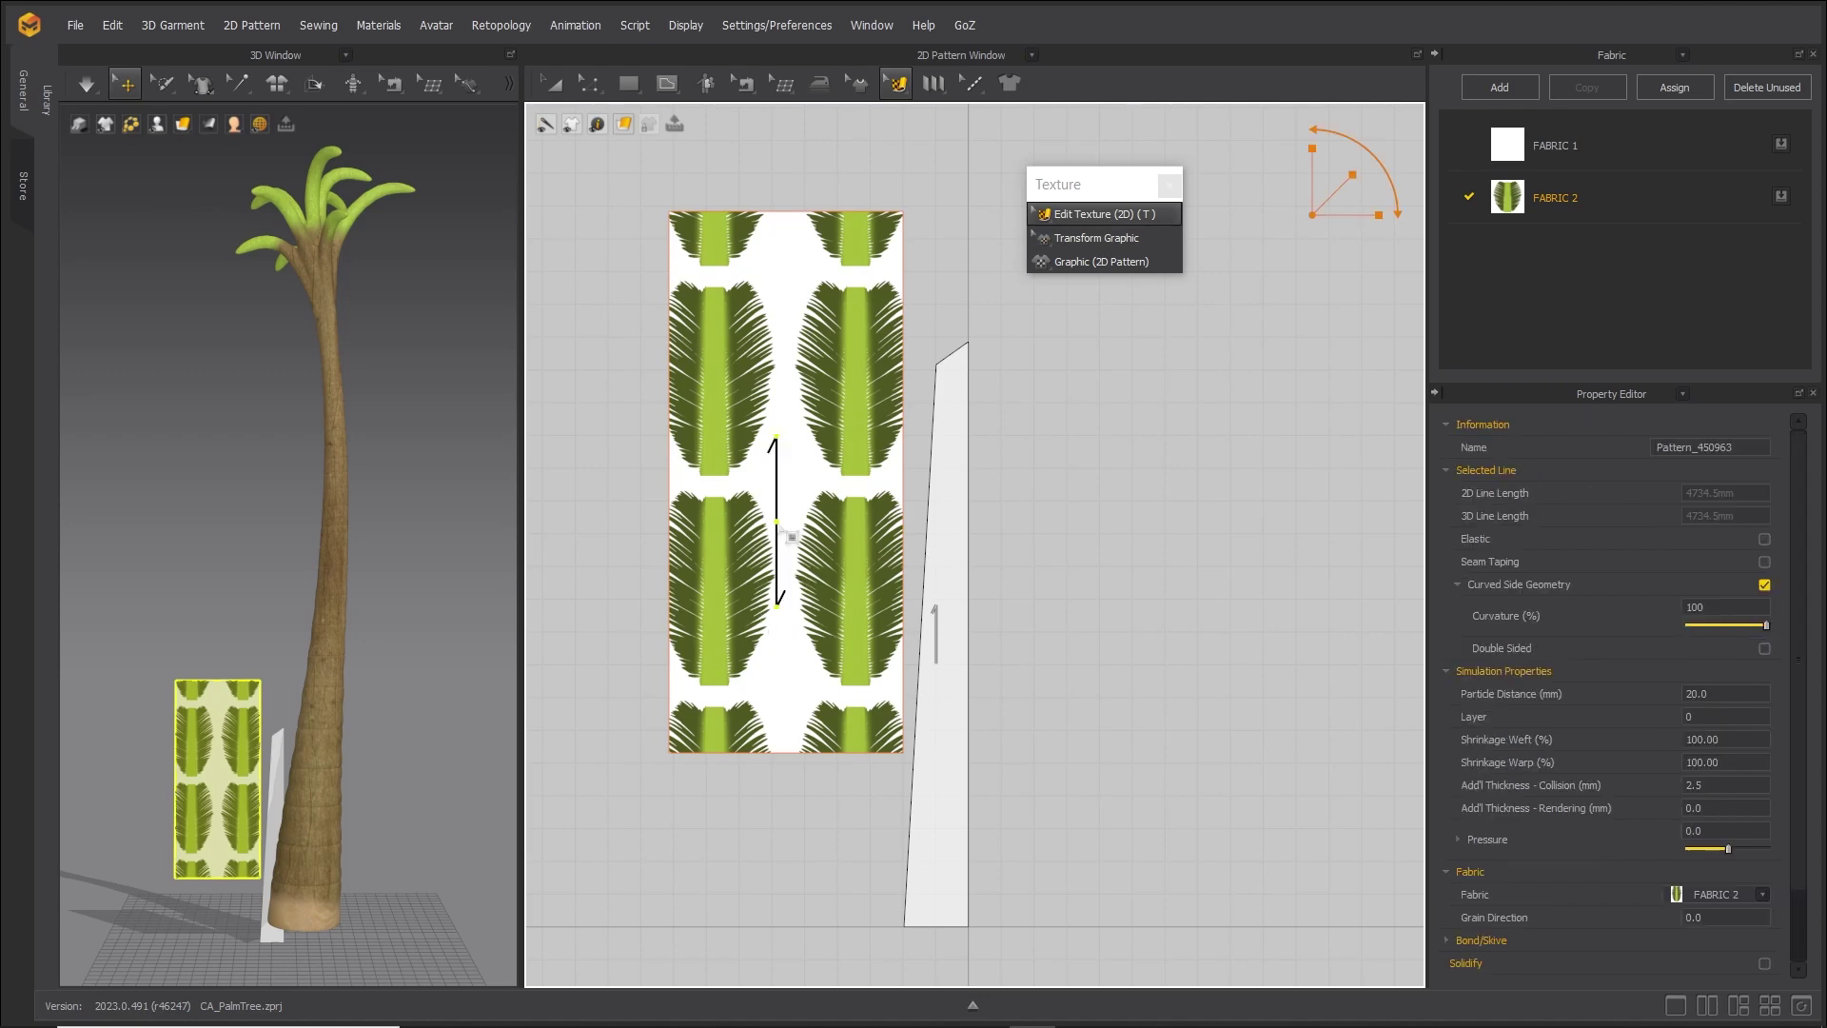
drag(1351, 177, 1367, 161)
drag(852, 495, 989, 271)
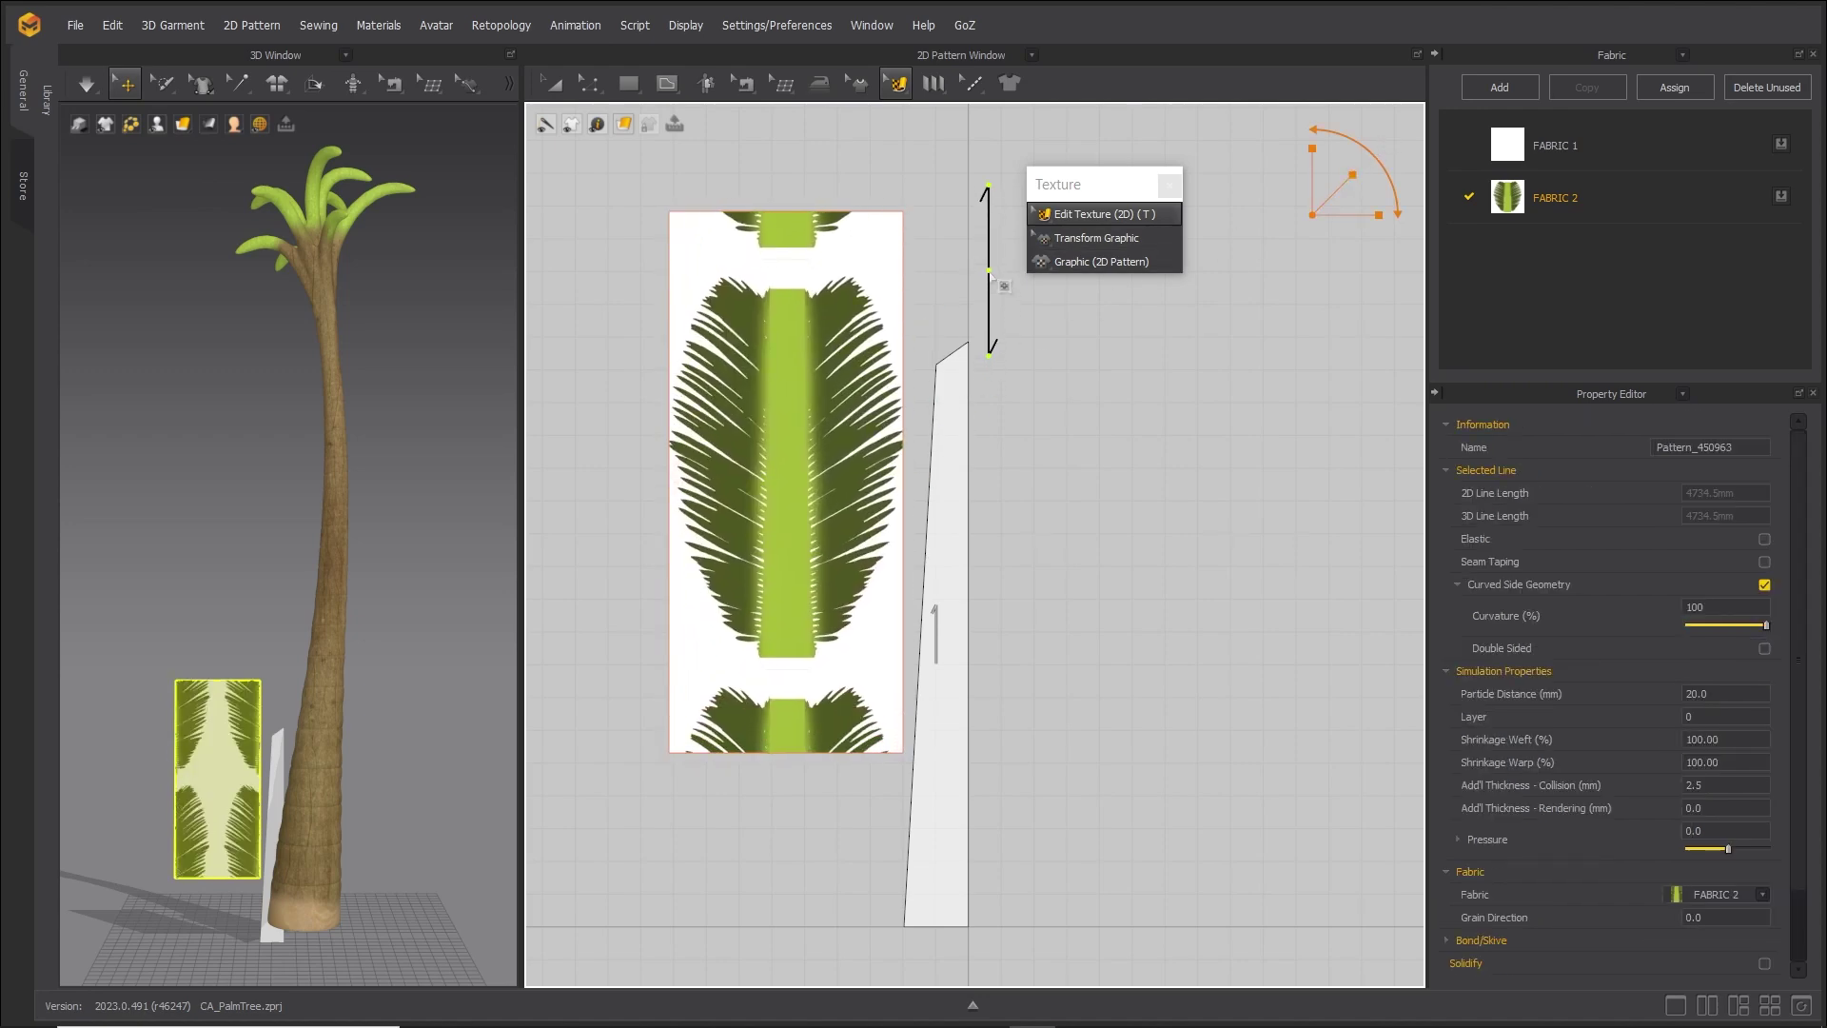
Widen the leaf rectangle with Edit Pattern by moving both of its long edges outward.
mouse_move(597, 87)
click(605, 123)
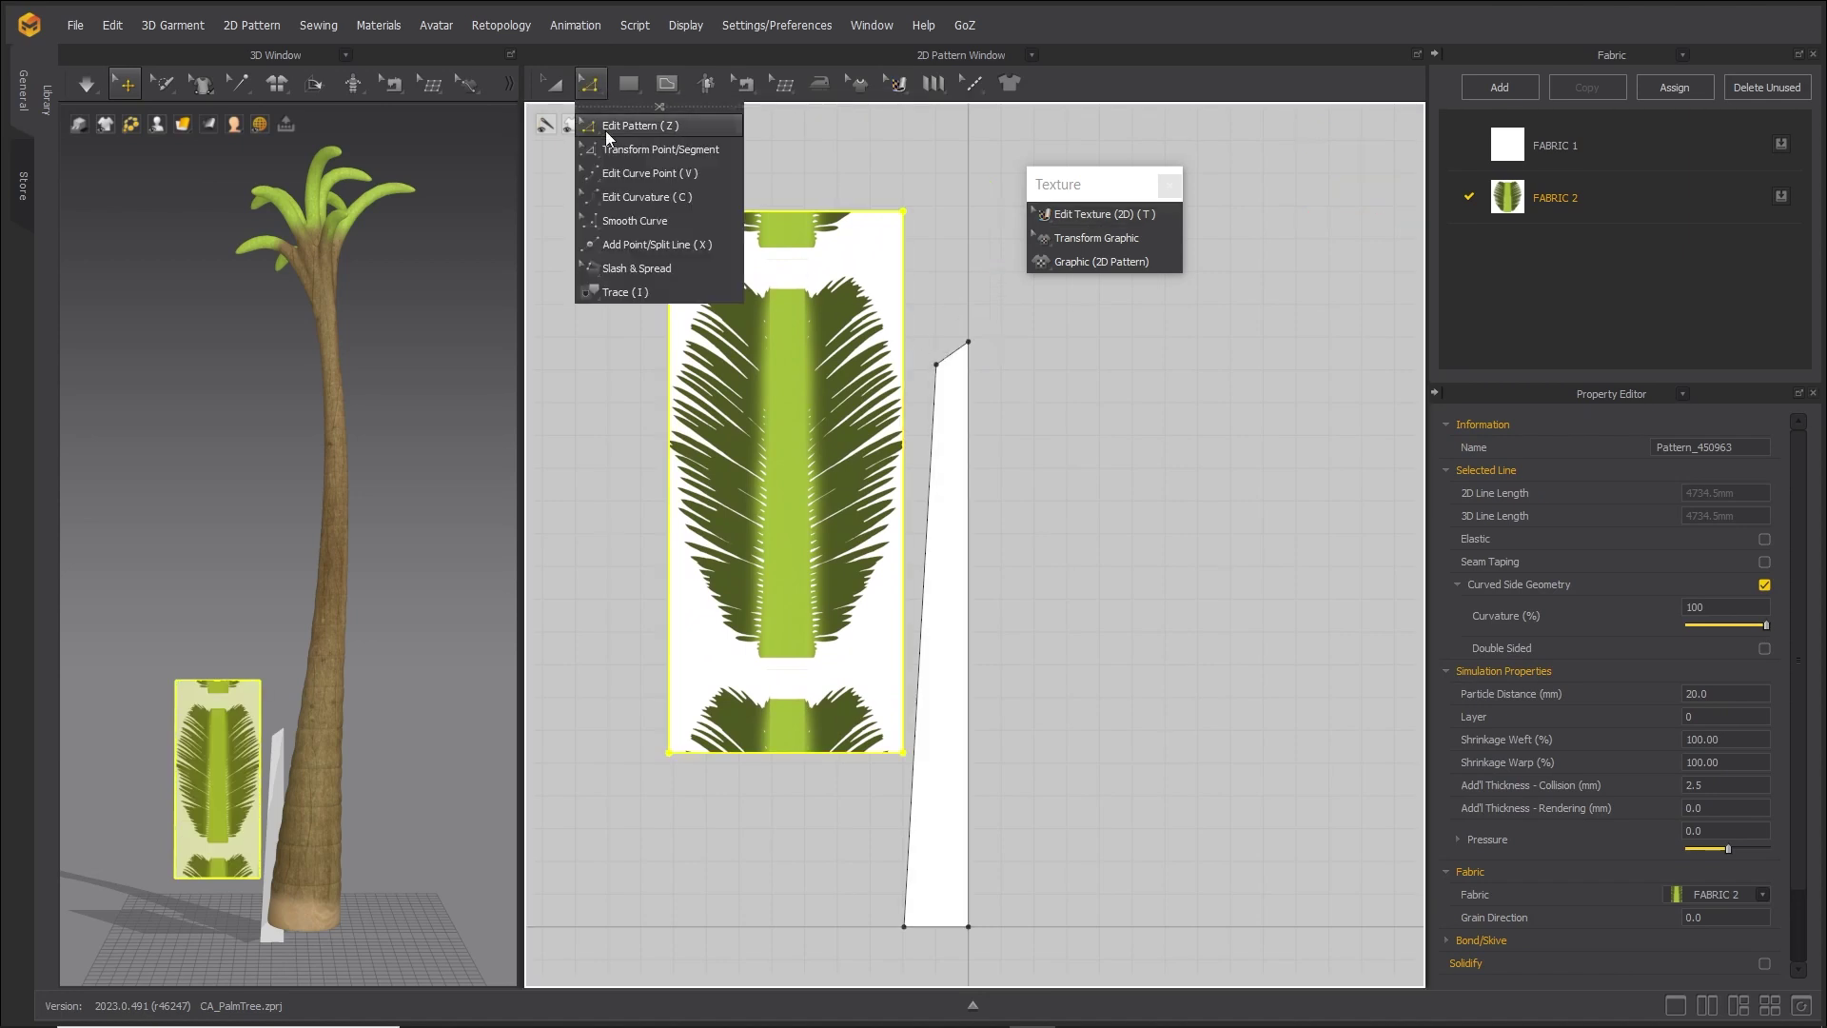
drag(904, 469, 919, 470)
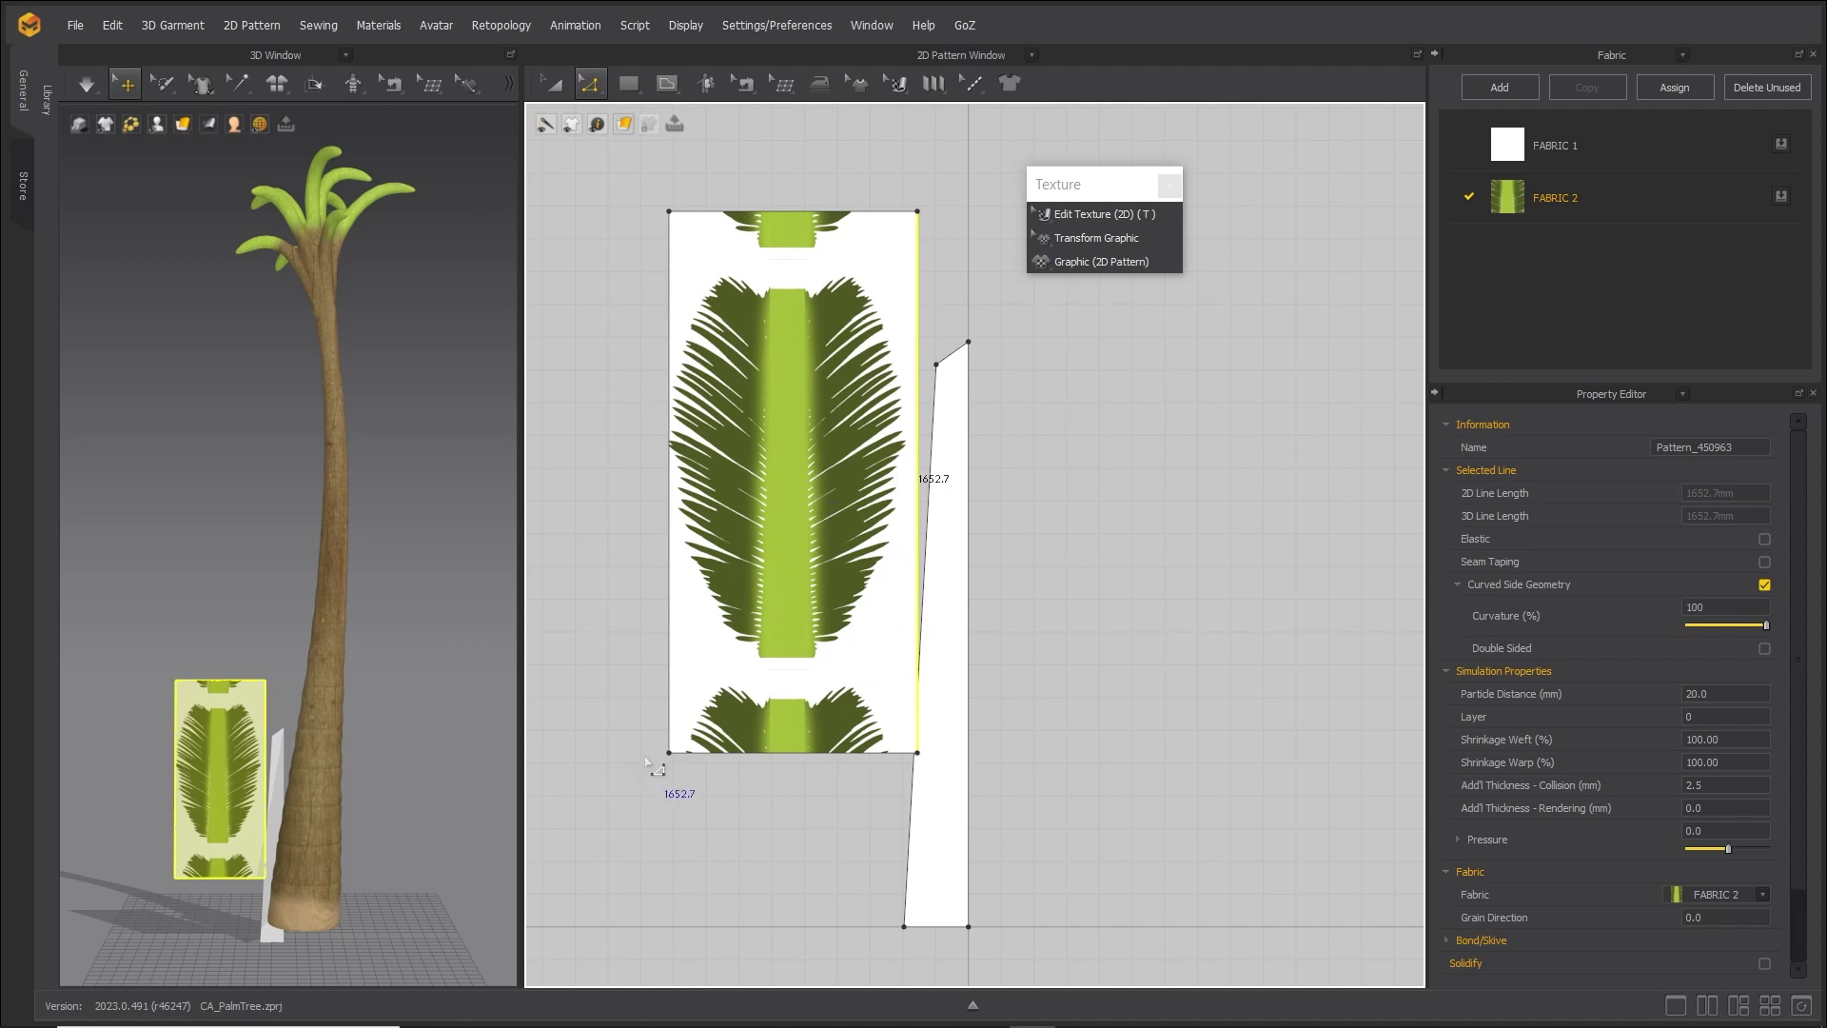
drag(671, 709, 607, 706)
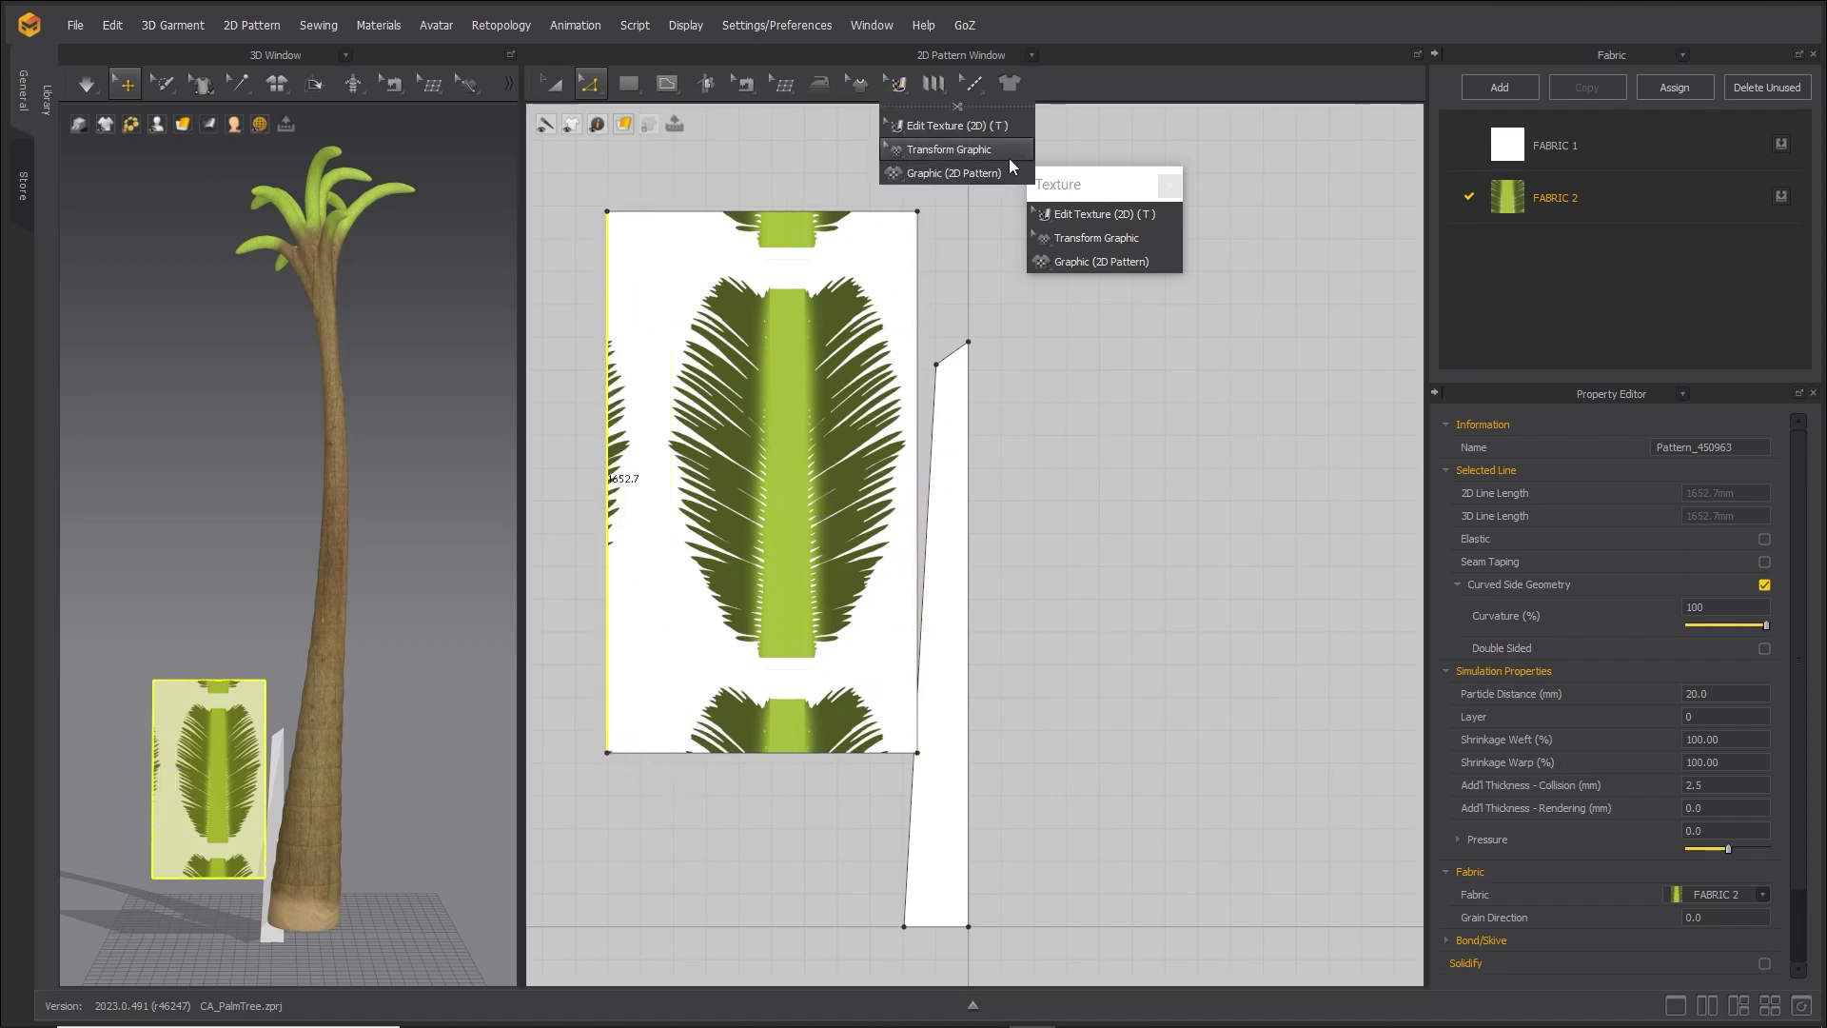
Reposition and enlarge the palm leaf texture so a single leaf fills the widened rectangle, and close the texture palette.
click(1108, 216)
drag(812, 471, 795, 568)
drag(1352, 175, 1358, 171)
drag(874, 393, 876, 390)
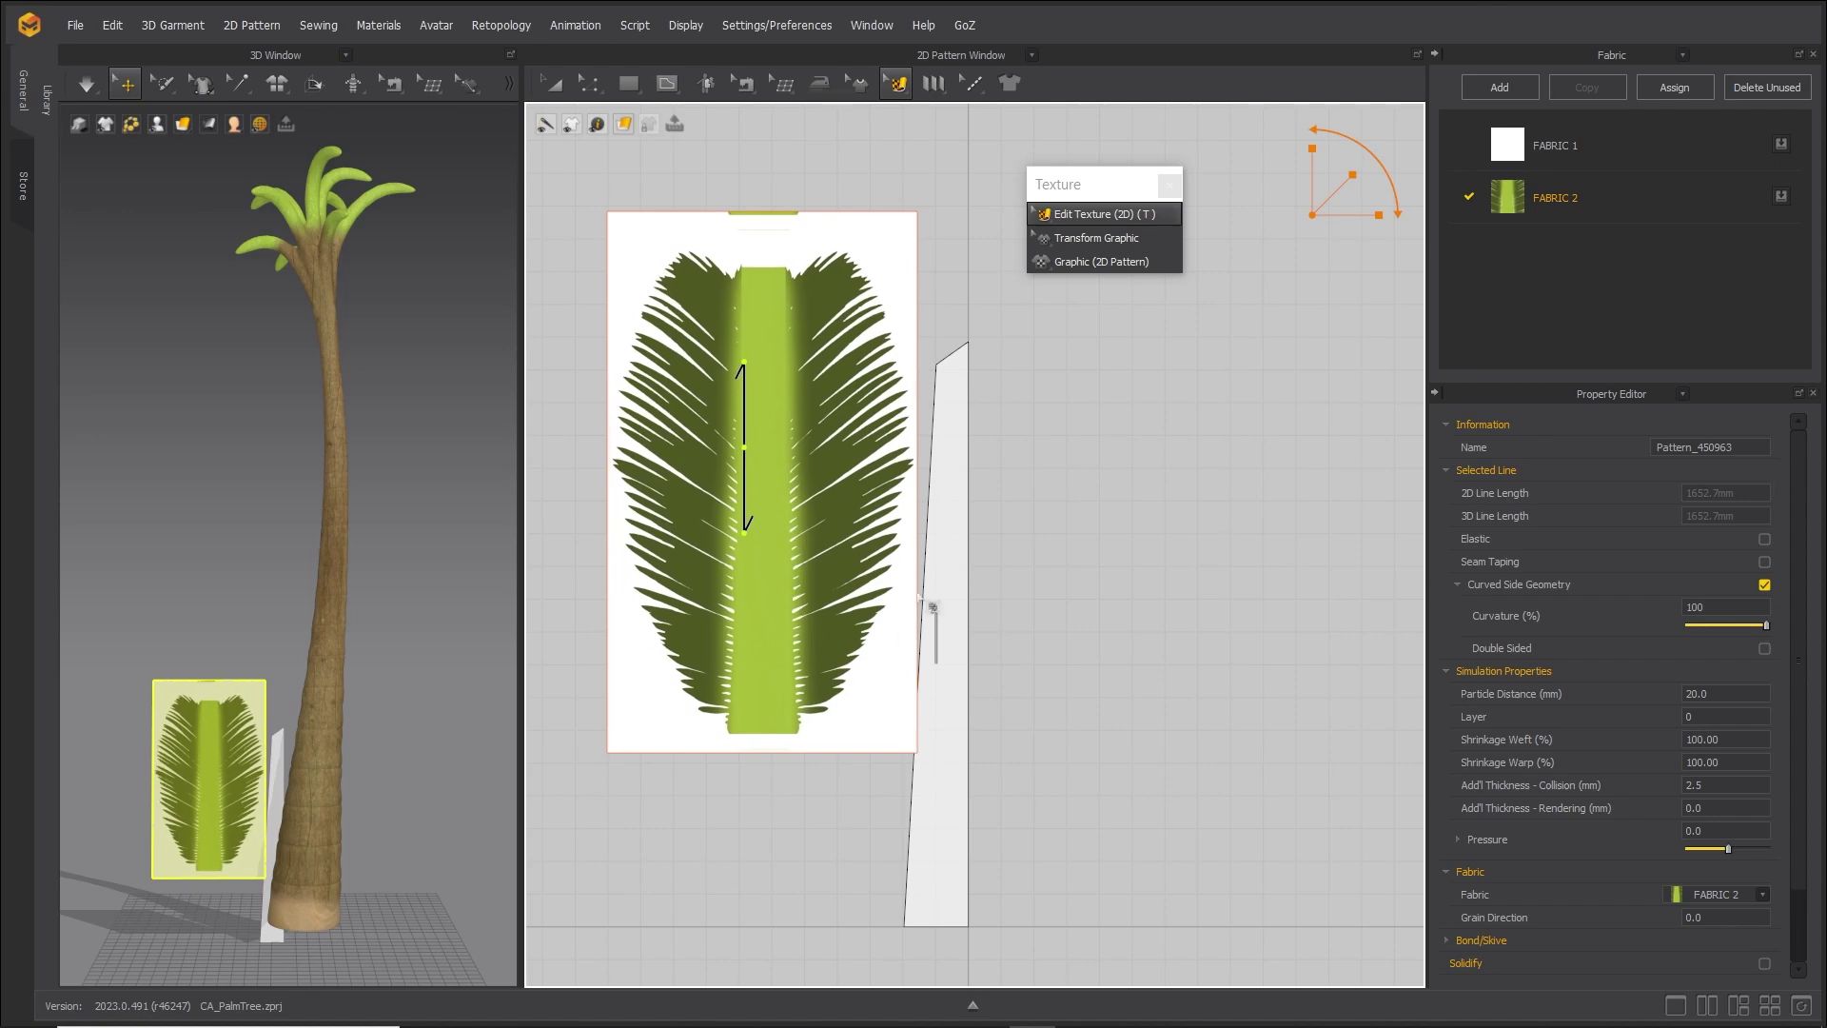
click(1169, 184)
Move the leaf rectangle onto the stem pattern so its midrib overlaps the stem.
click(552, 83)
drag(798, 246, 999, 328)
drag(1069, 765, 1051, 766)
middle_drag(1077, 783, 1061, 655)
Bring the stem pattern forward in the 2D order so it lies in front of the leaf rectangle.
click(923, 775)
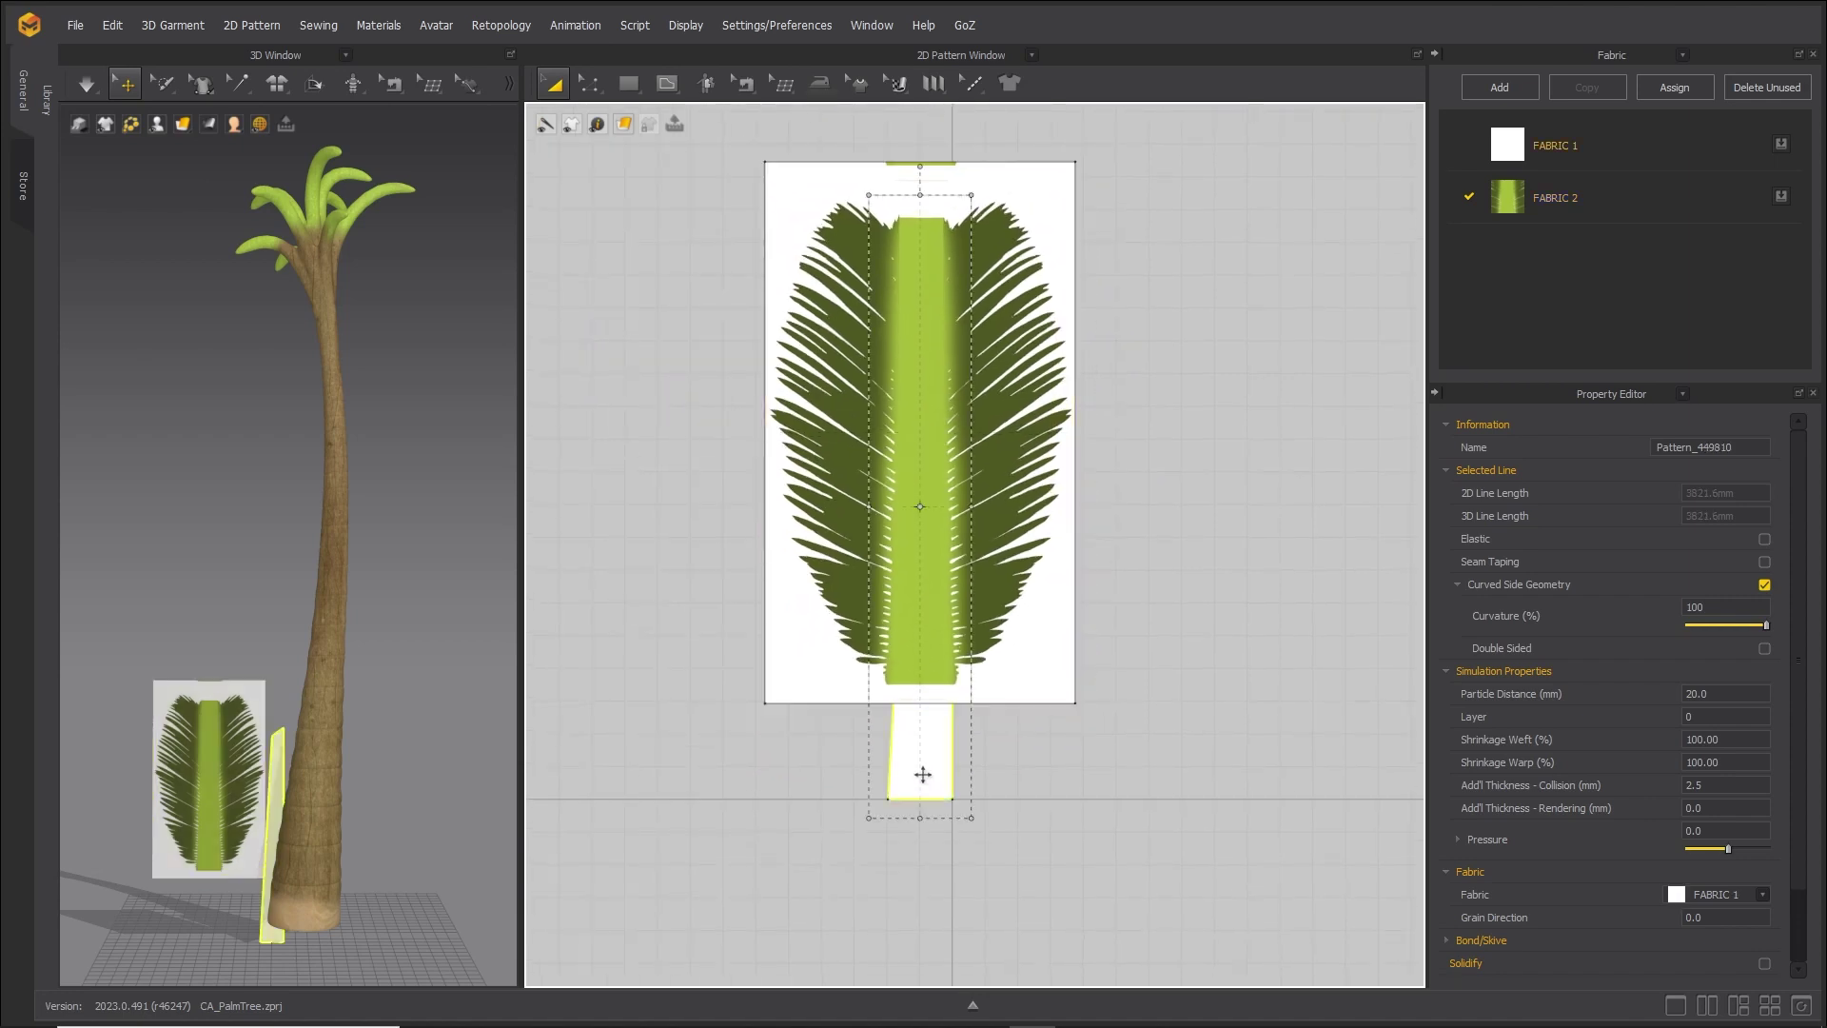
right_click(923, 776)
mouse_move(1040, 644)
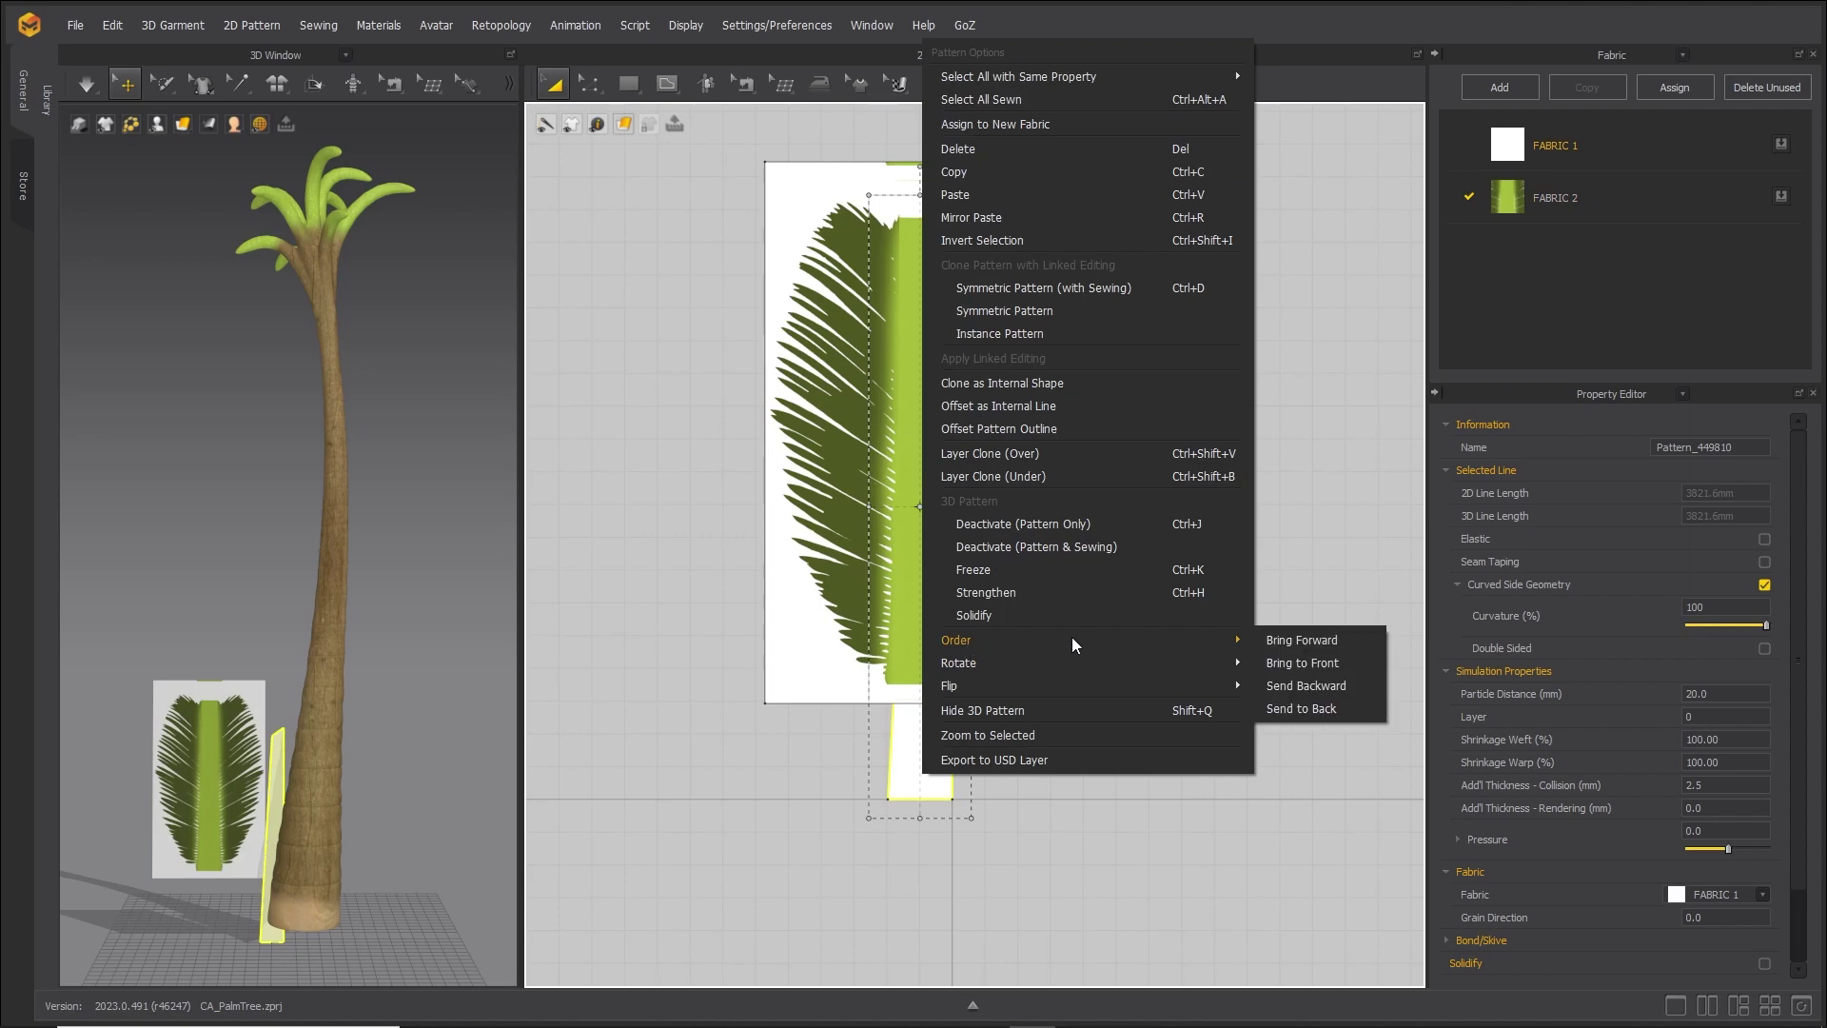
click(1327, 641)
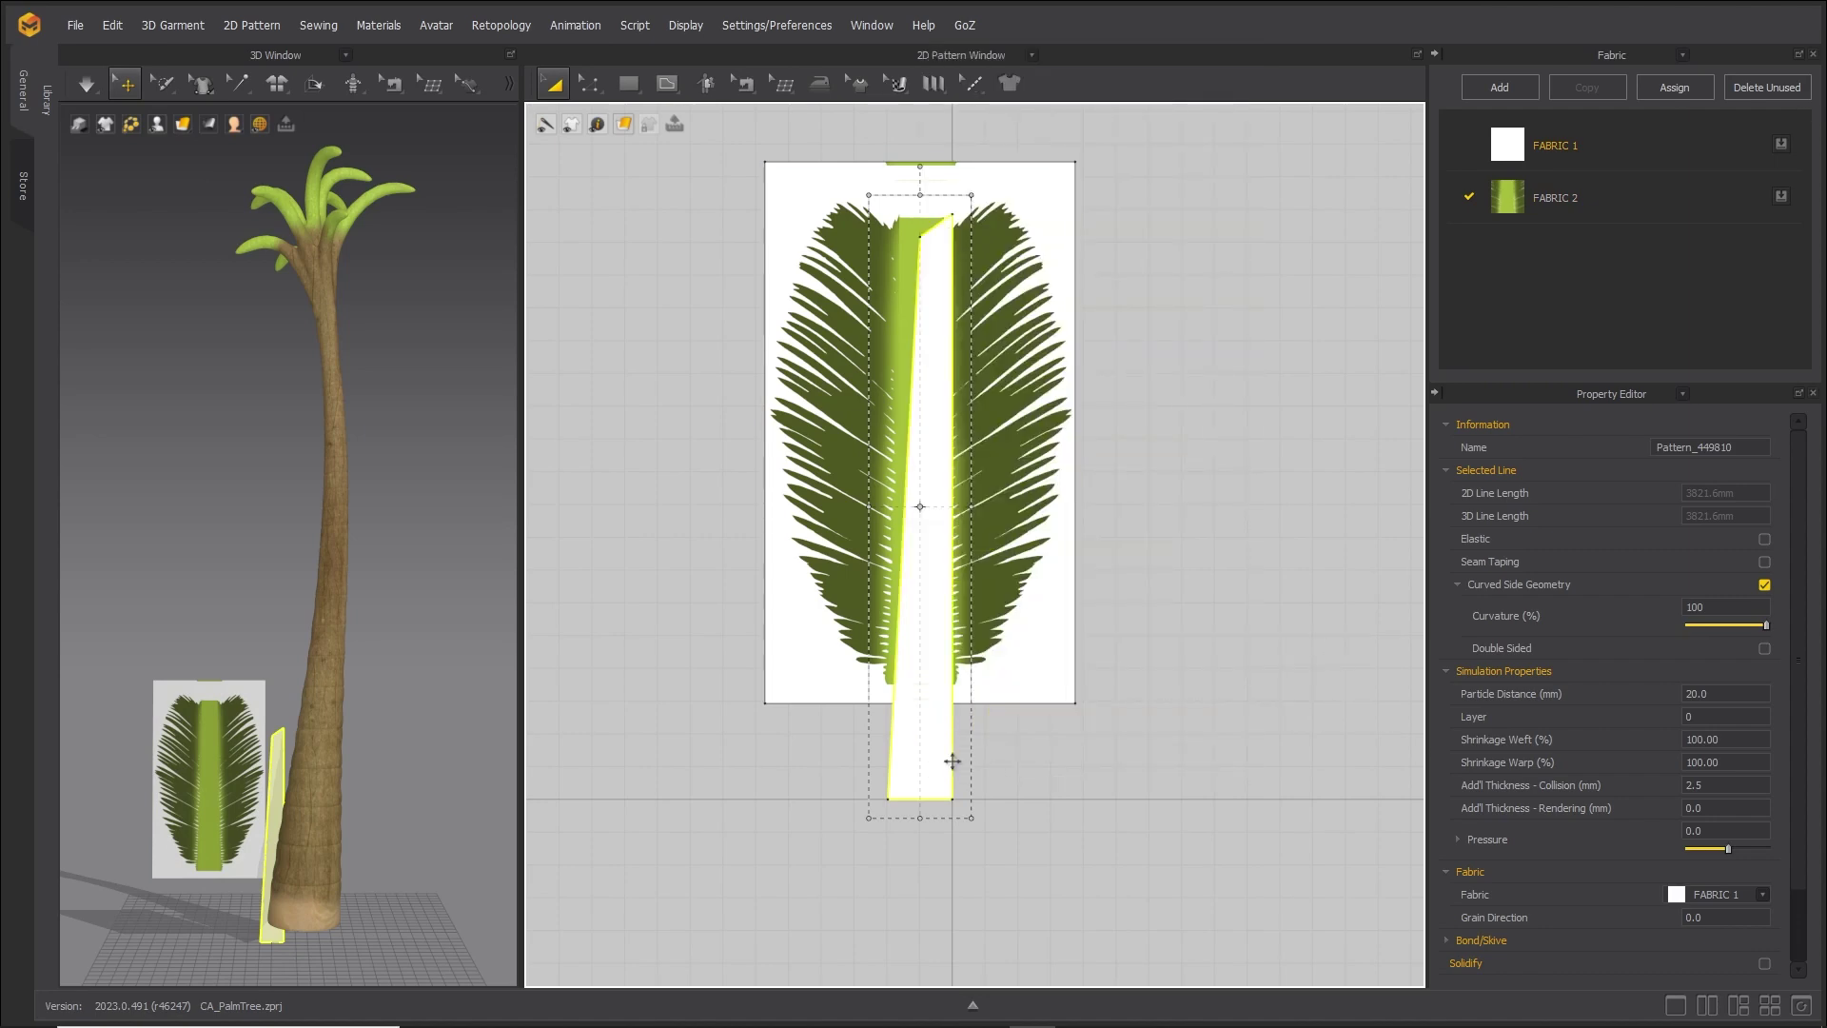
Shift the leaf rectangle so its vertical centre line meets the stem's straight edge and its top sits above the stem tip.
click(1027, 624)
scroll(996, 477, up, 5)
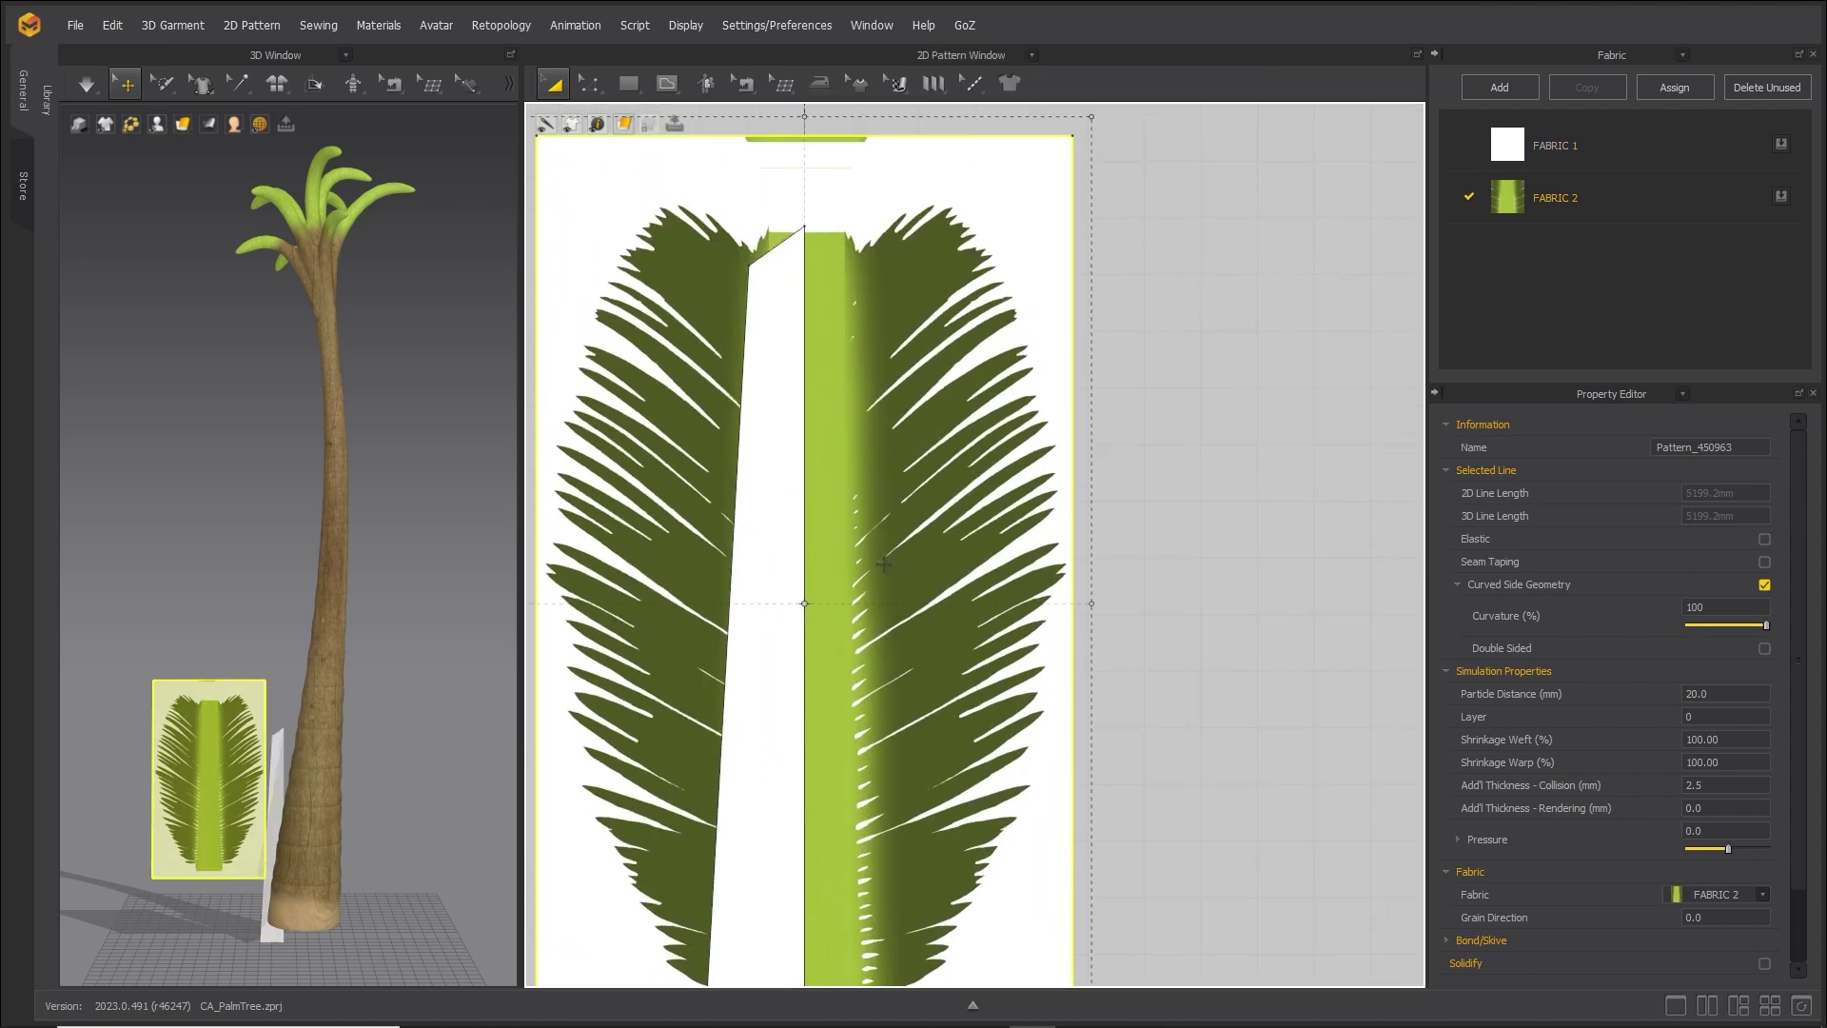
drag(884, 578, 872, 564)
drag(913, 637, 896, 585)
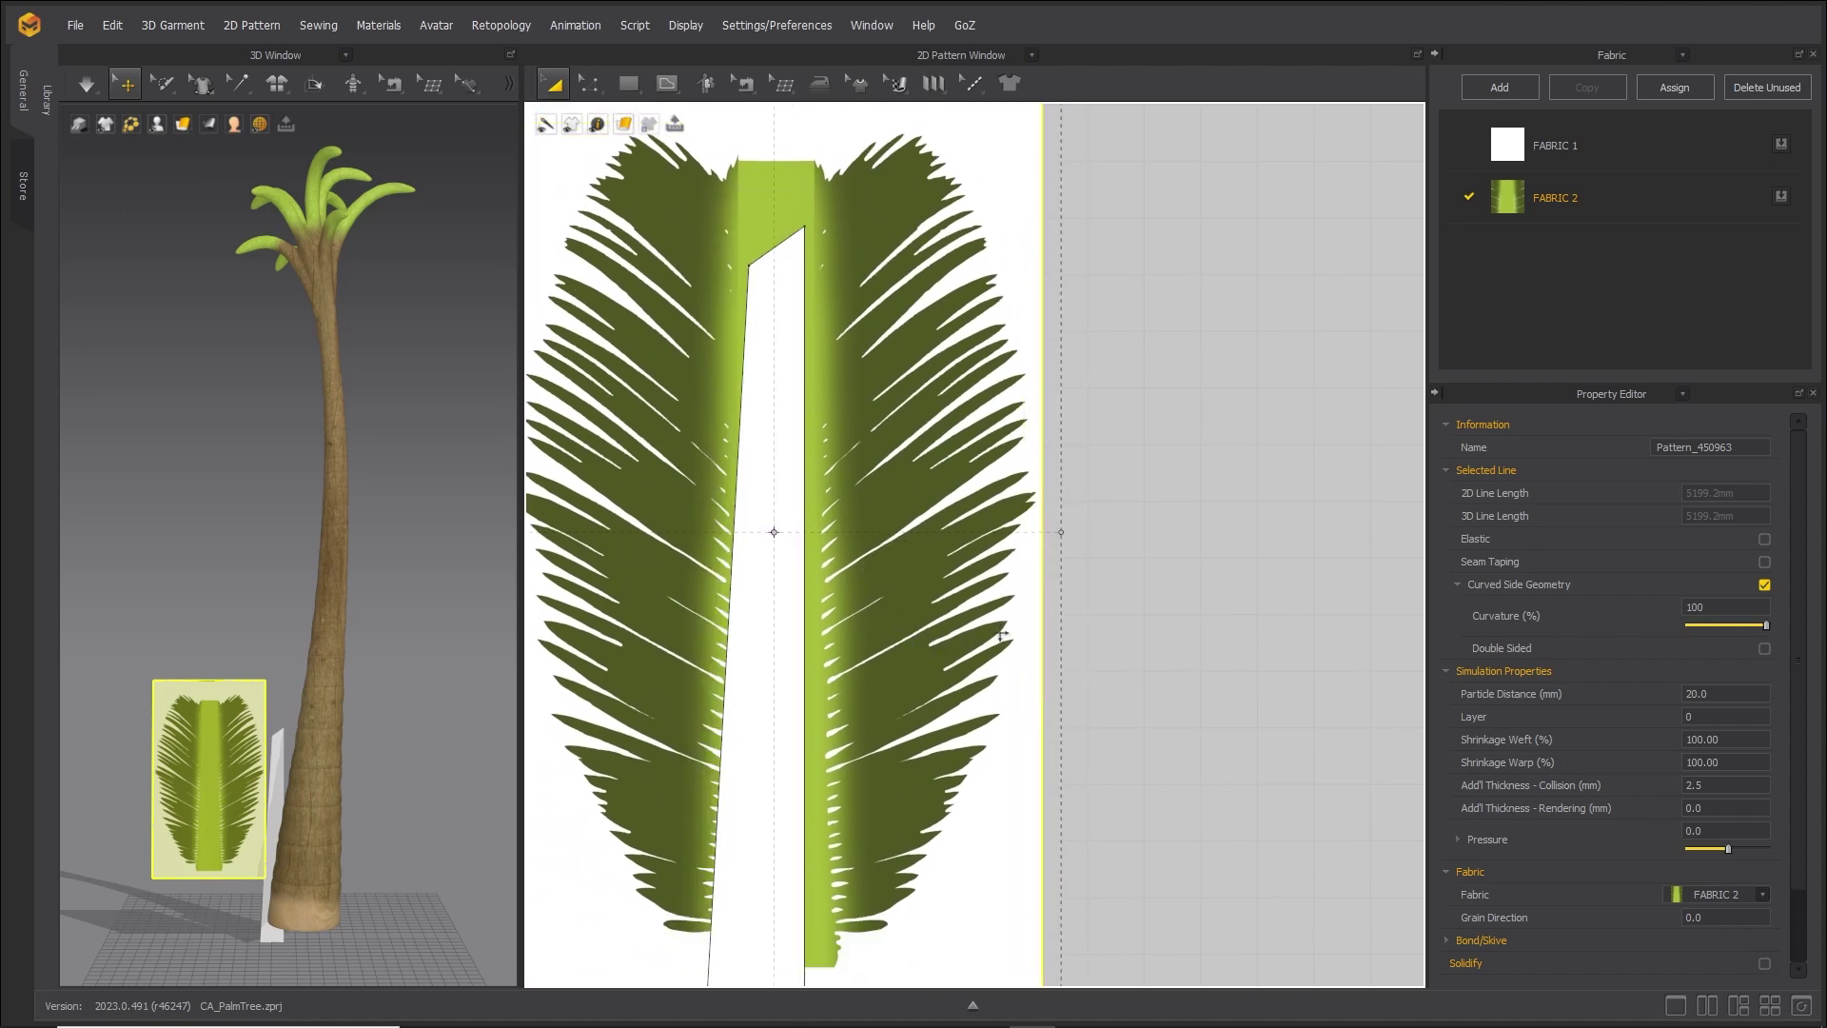
drag(998, 634, 1027, 632)
scroll(949, 655, down, 3)
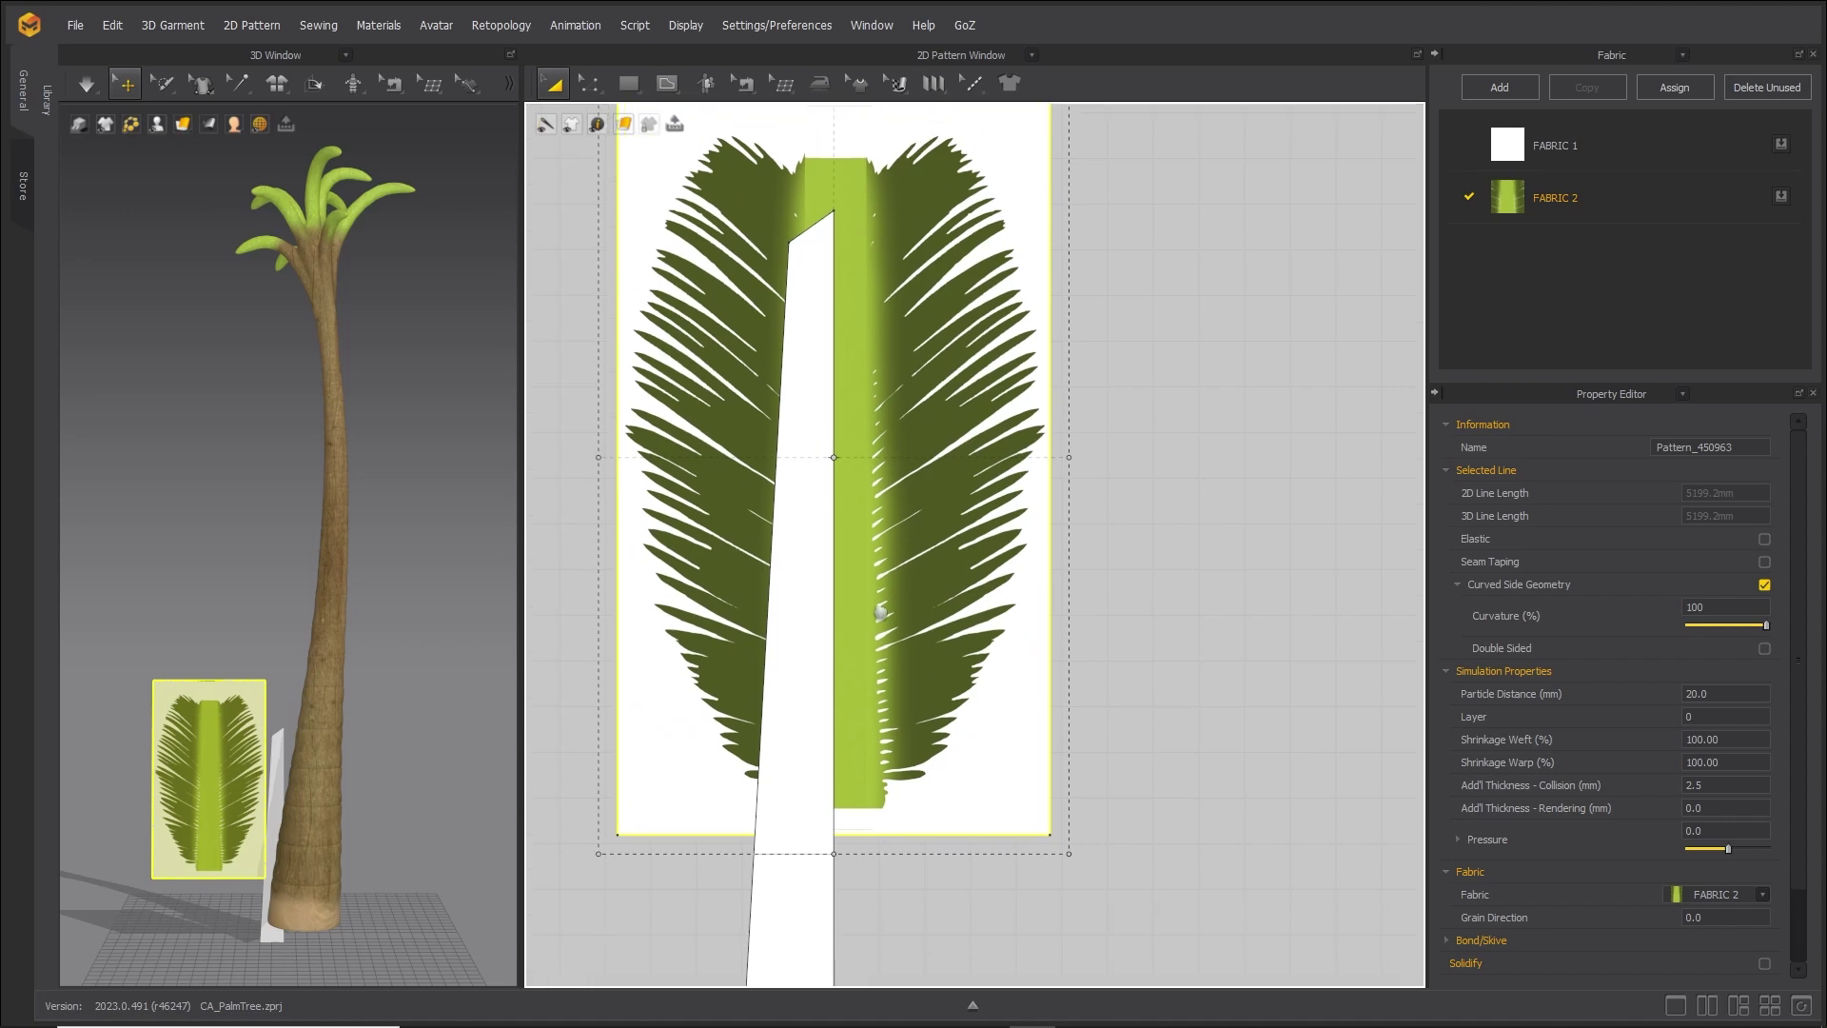
Enlarge the leaf rectangle by extending its bottom-left corner and its left edge outward.
scroll(830, 578, down, 2)
drag(631, 814, 576, 844)
drag(618, 498, 584, 498)
scroll(844, 413, up, 3)
scroll(933, 519, down, 2)
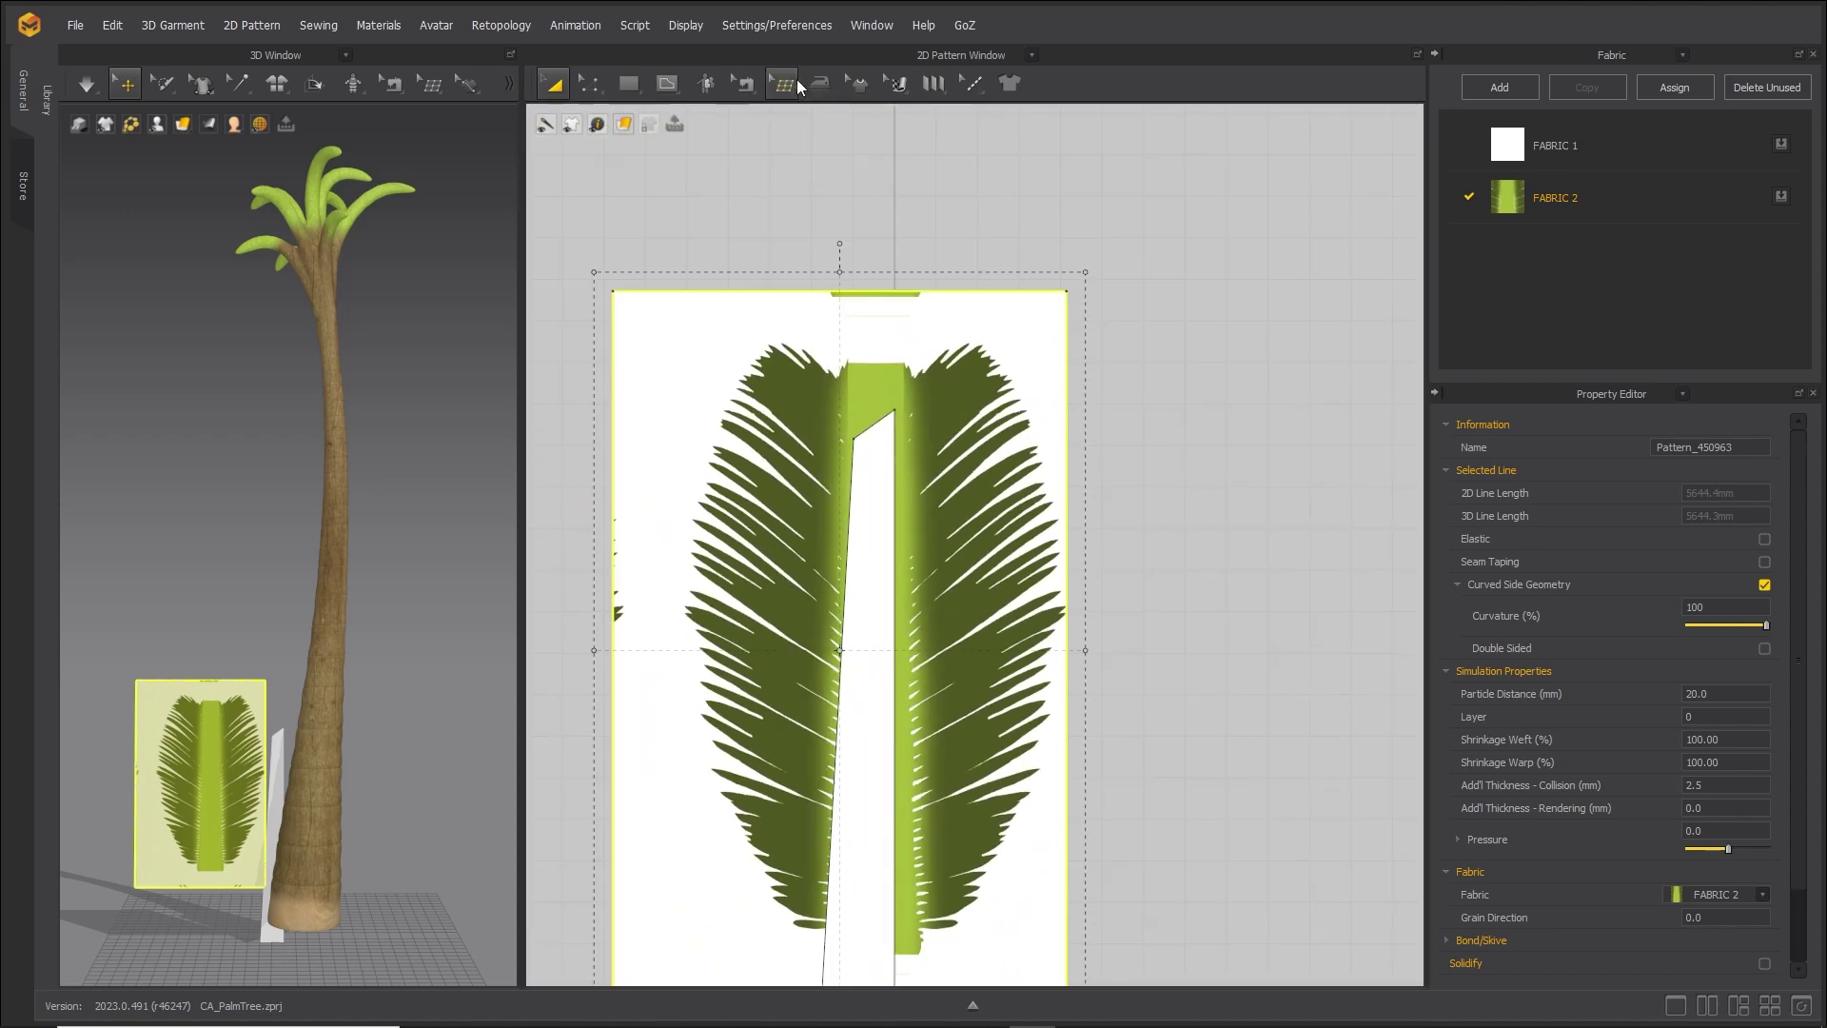
Edit the leaf texture's scale and position so one leaf fills the enlarged rectangle with its midrib over the stem.
click(895, 84)
click(943, 125)
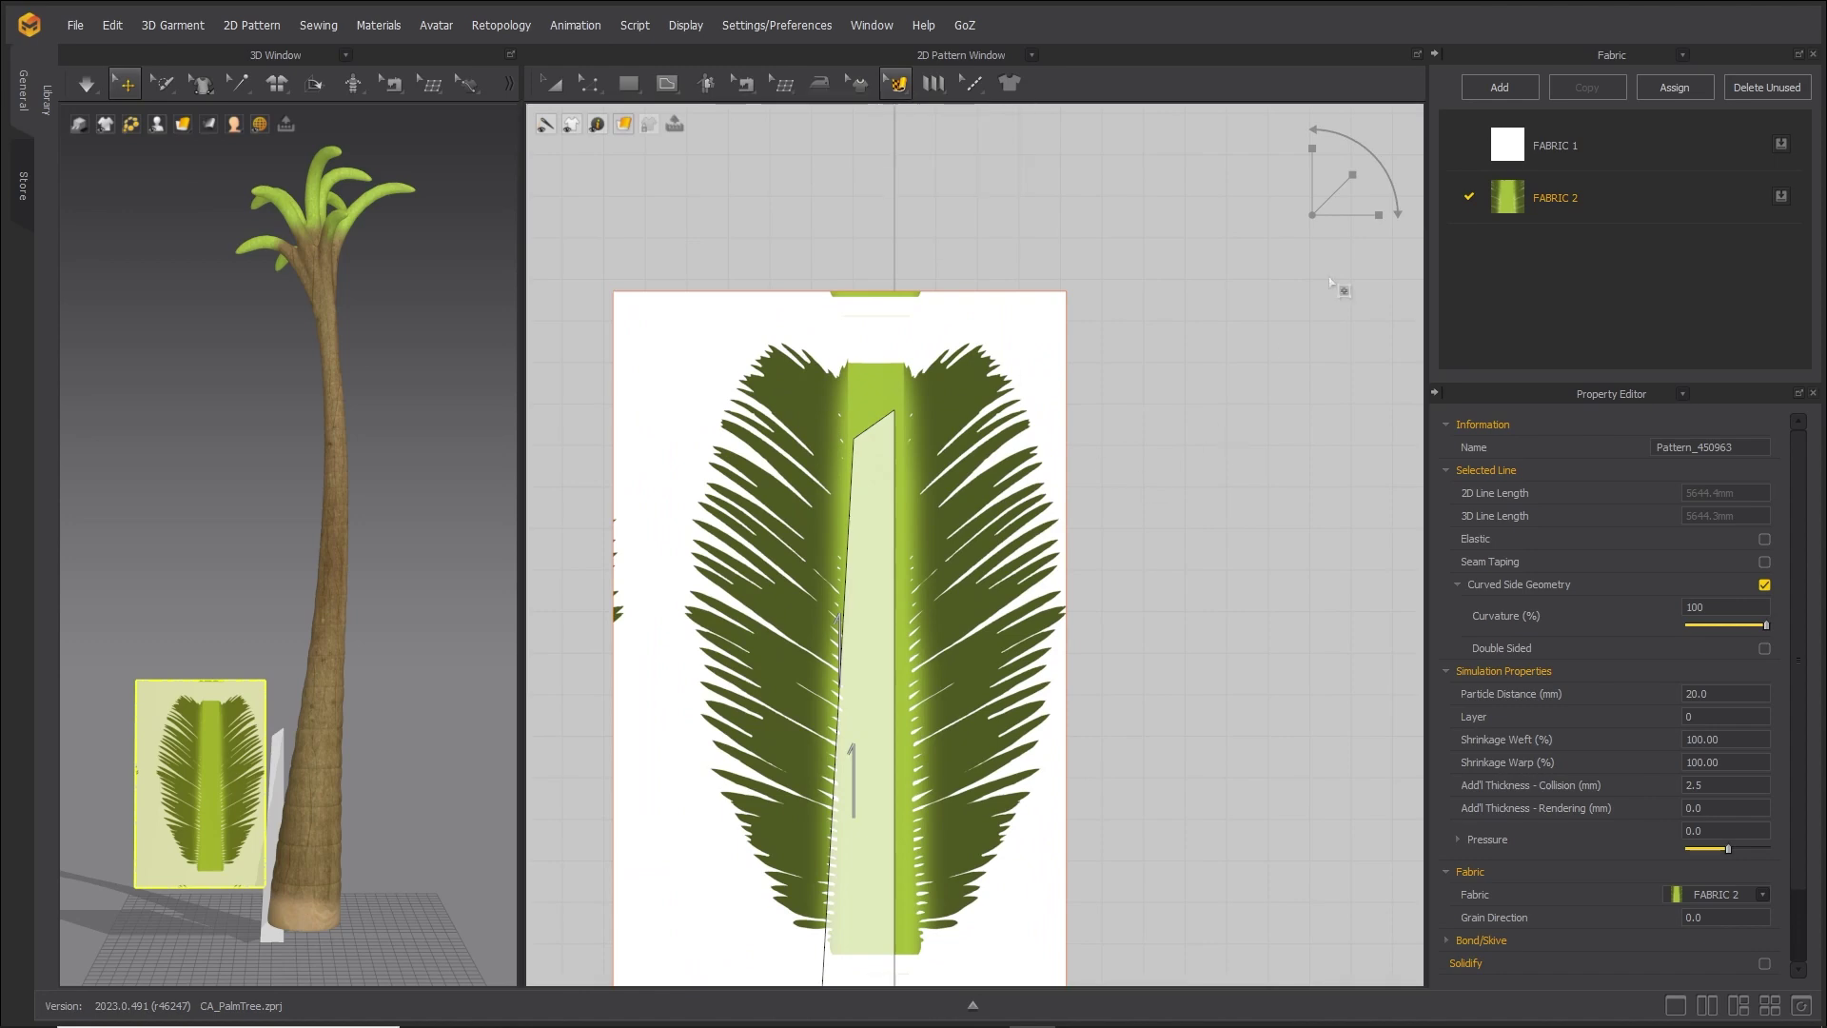
click(917, 547)
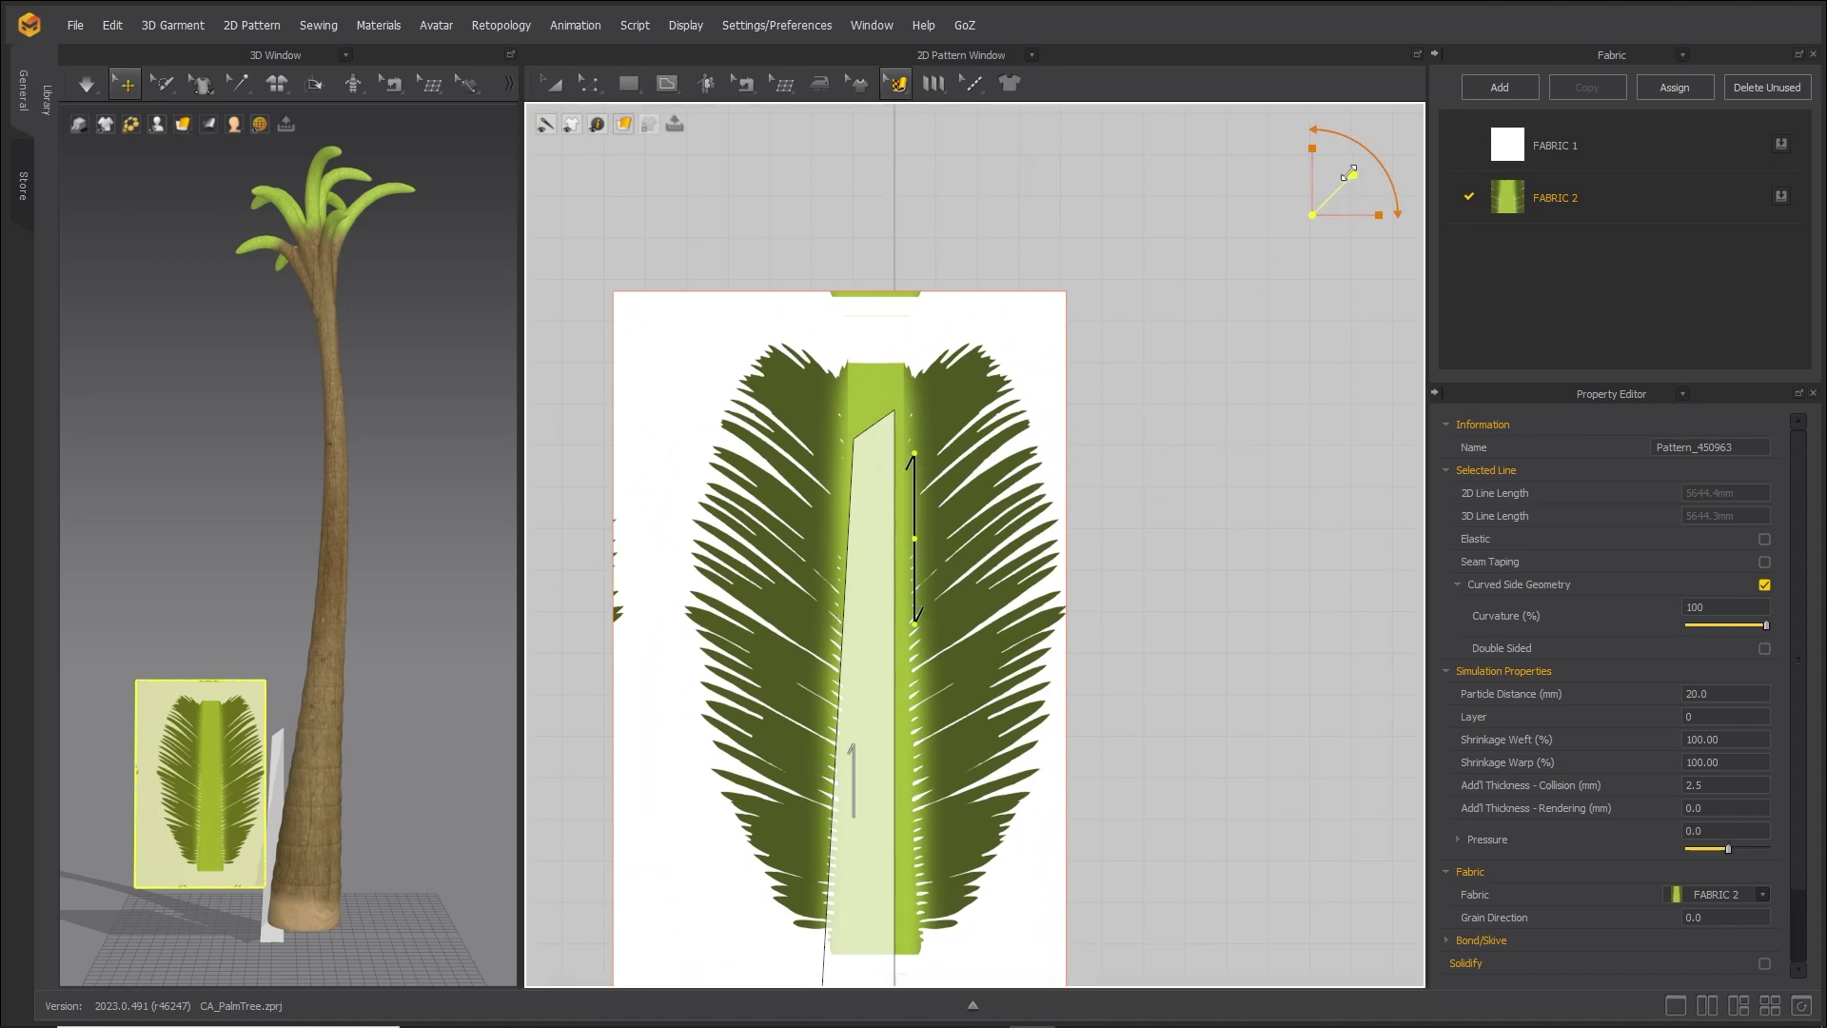
drag(1348, 174, 1355, 169)
middle_drag(979, 771, 1047, 585)
drag(1052, 578, 1093, 534)
scroll(880, 435, up, 3)
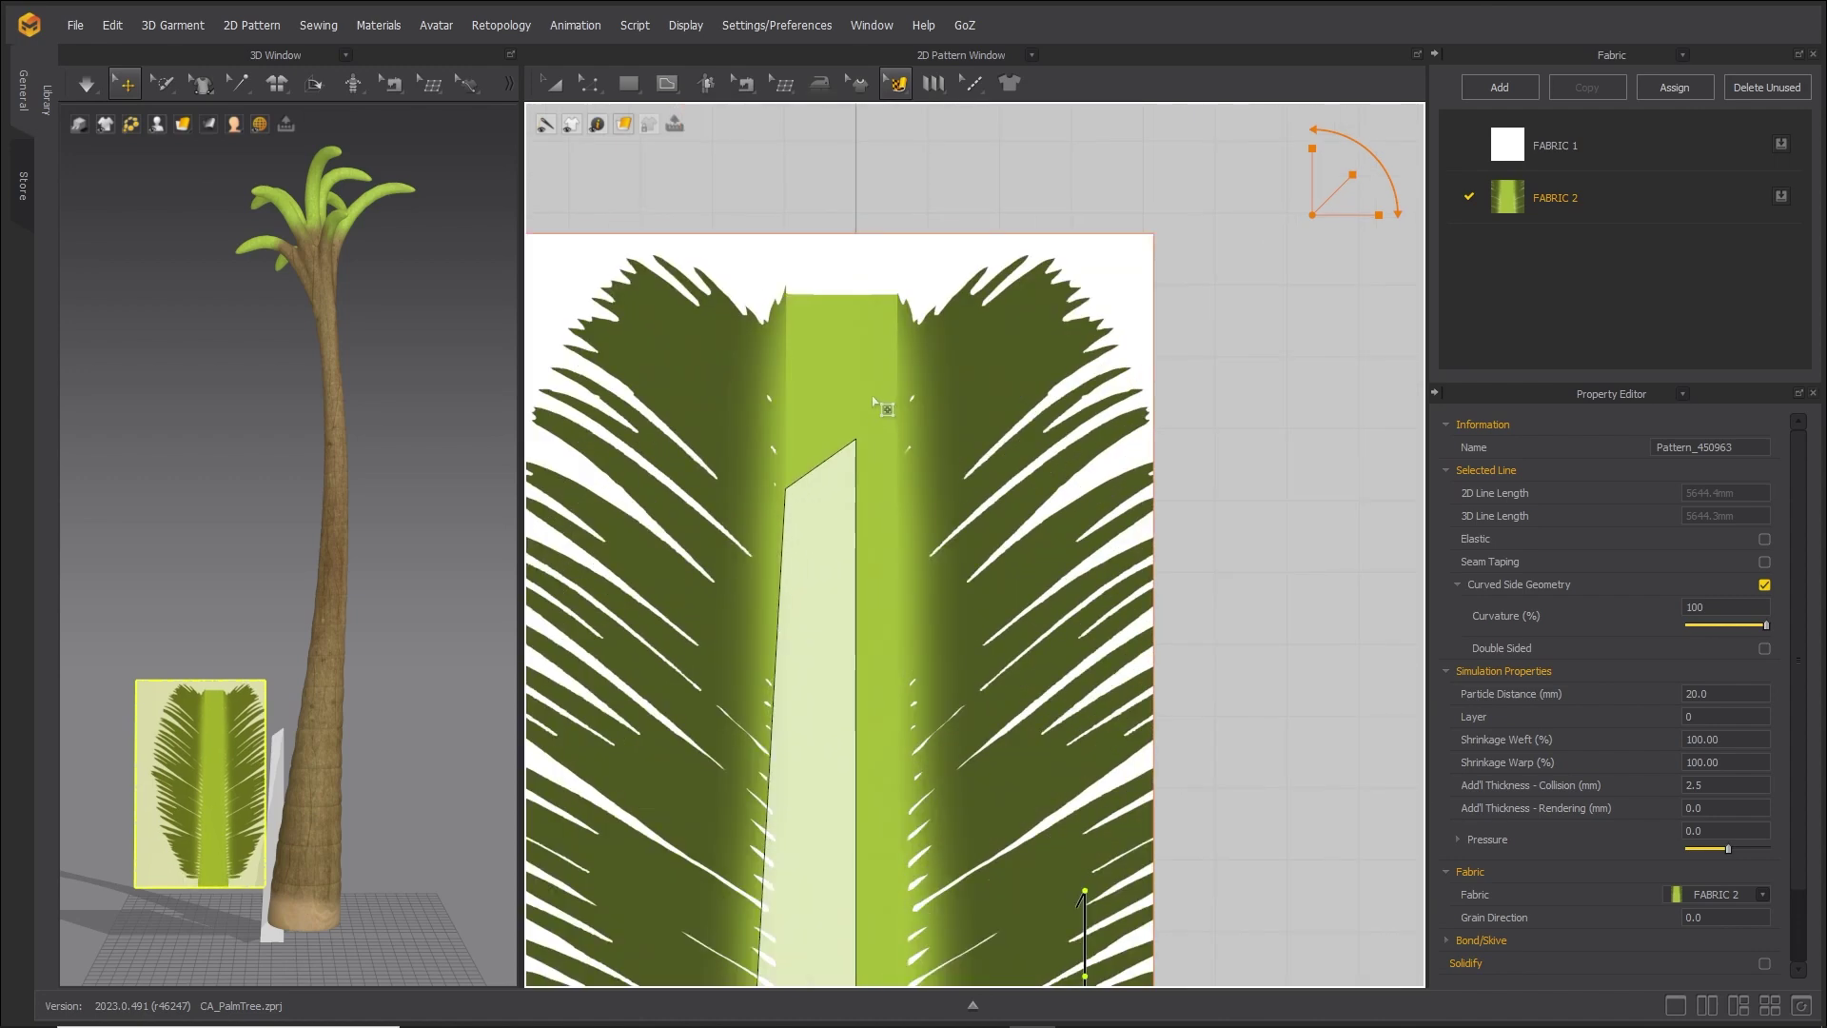
scroll(952, 314, down, 3)
drag(1017, 654, 988, 637)
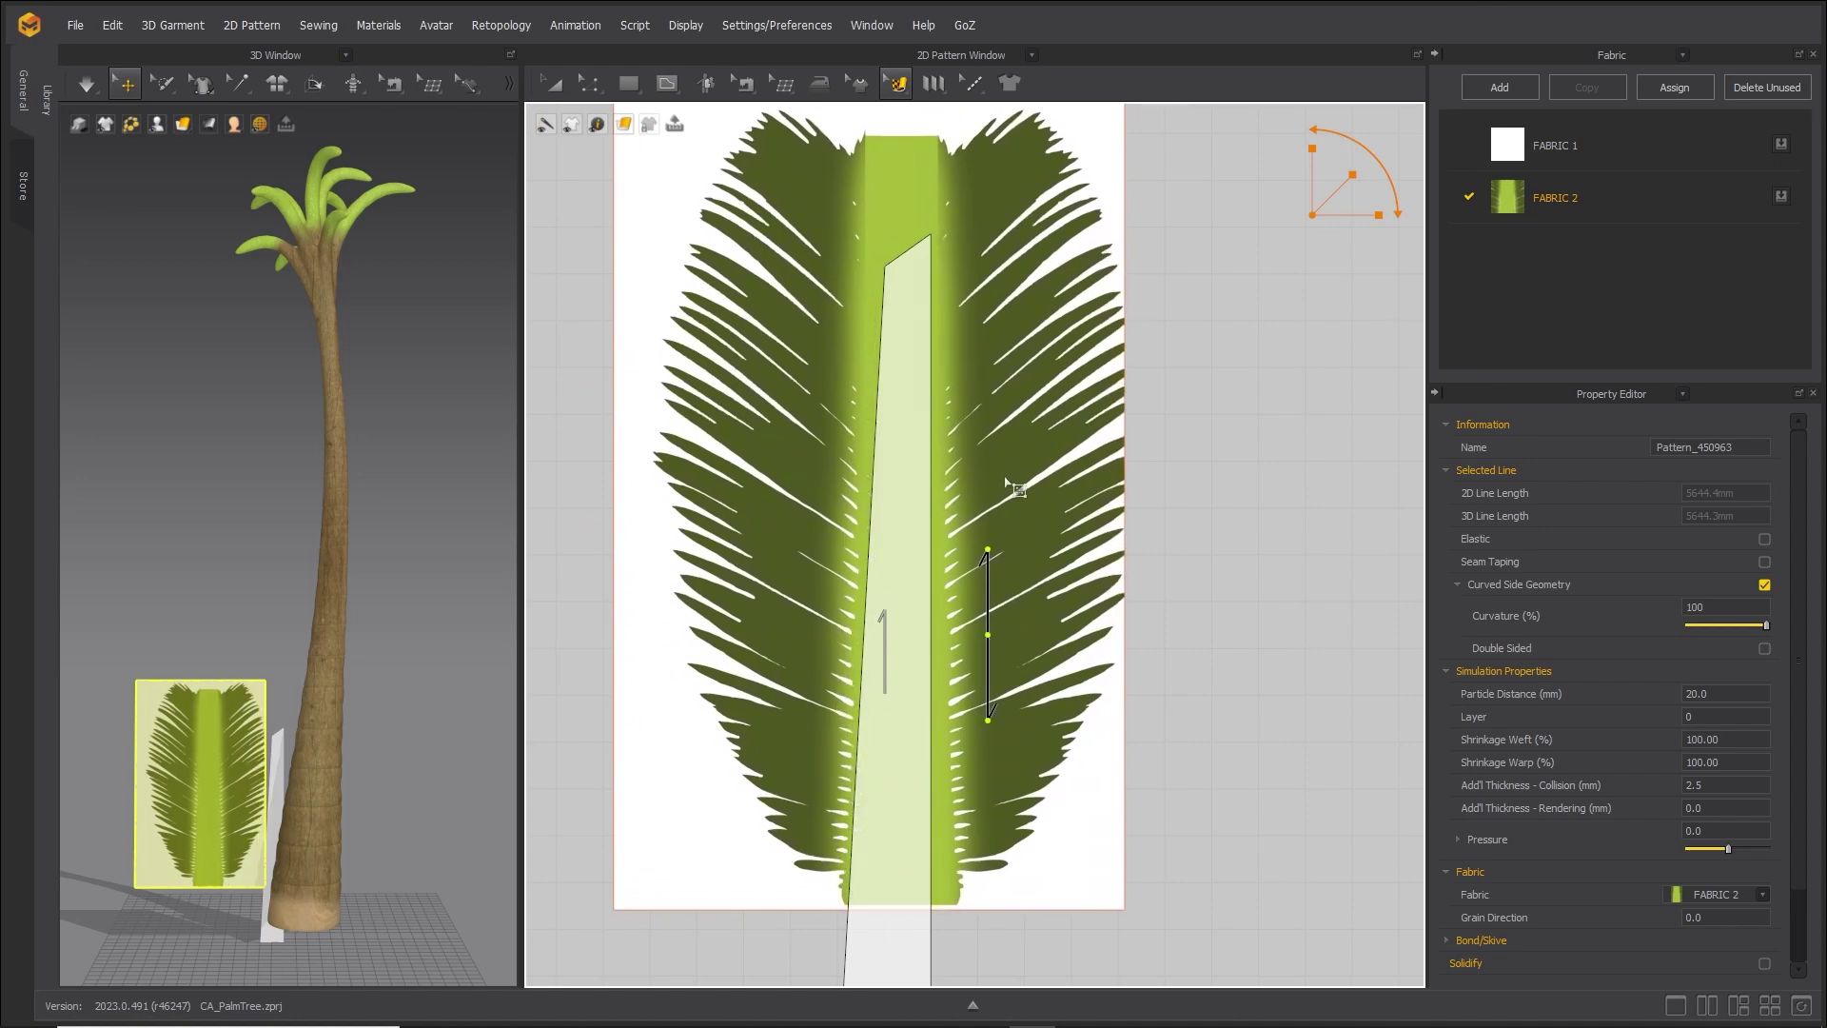
middle_drag(1065, 408, 1090, 459)
Detach the pattern editing tool list and add a split point on the leaf rectangle's left edge and bottom edge.
click(589, 86)
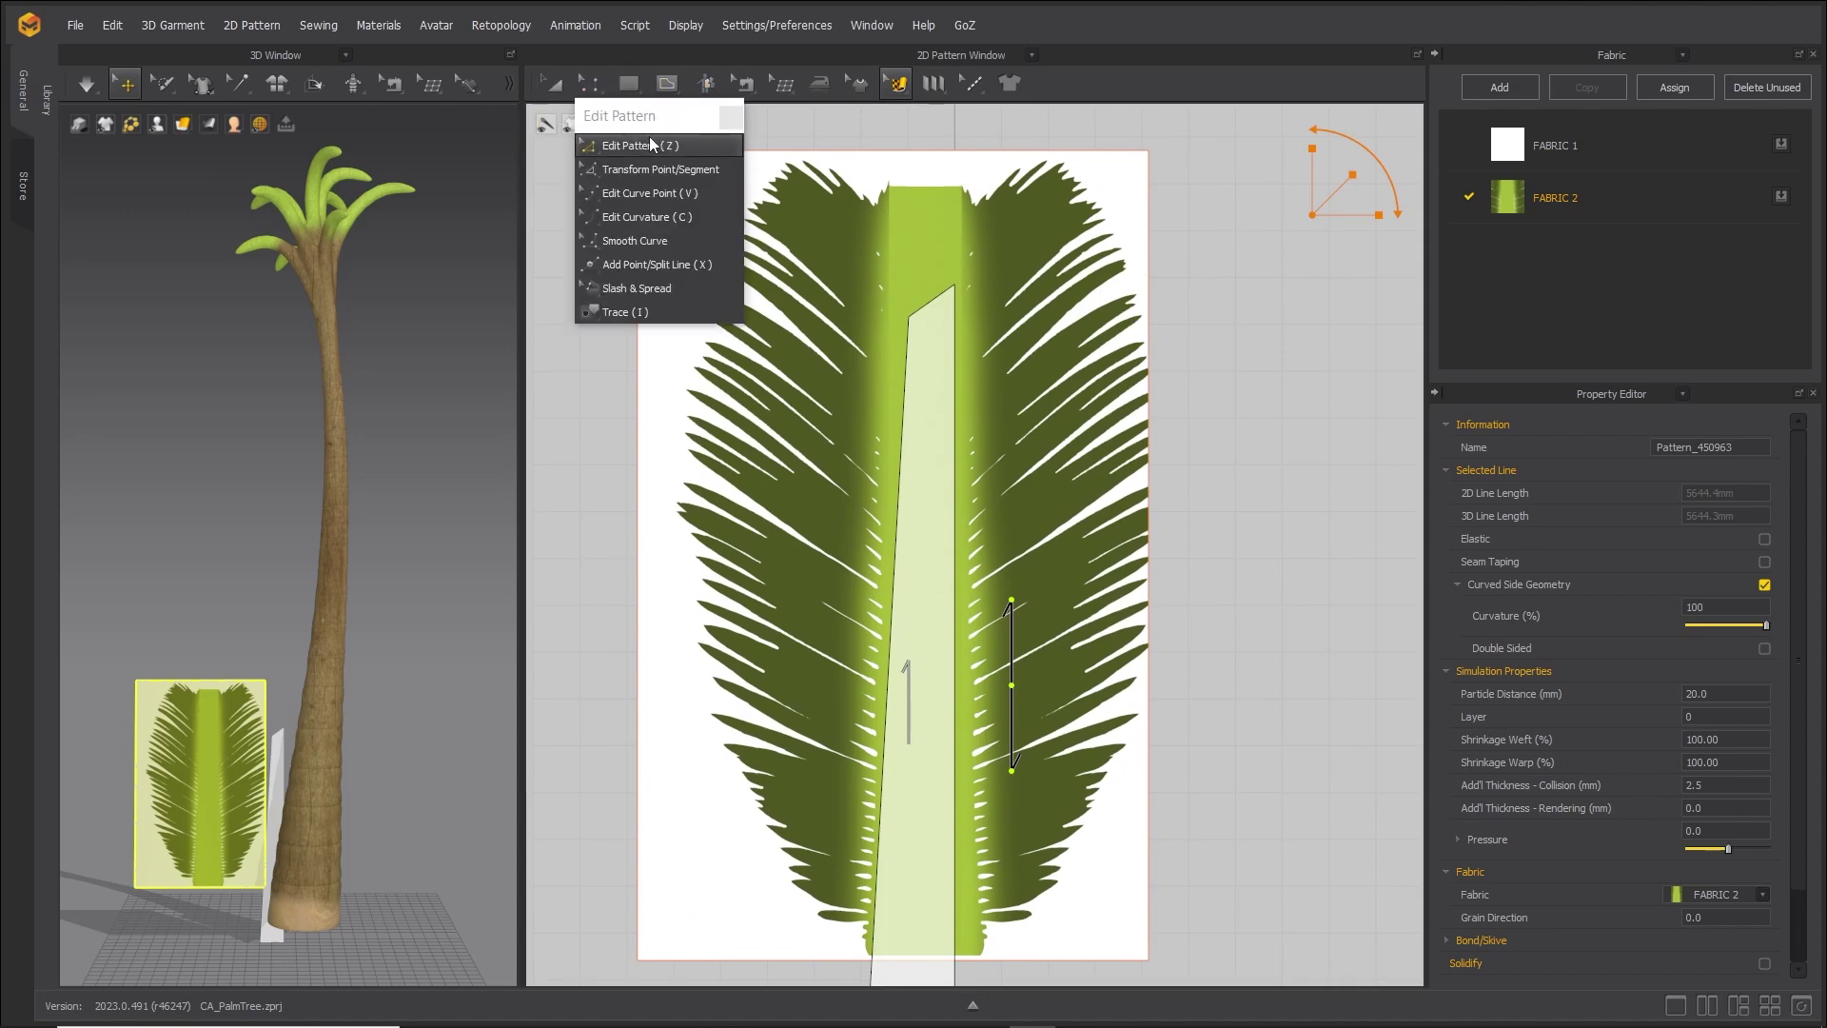
click(659, 108)
drag(656, 122, 1266, 267)
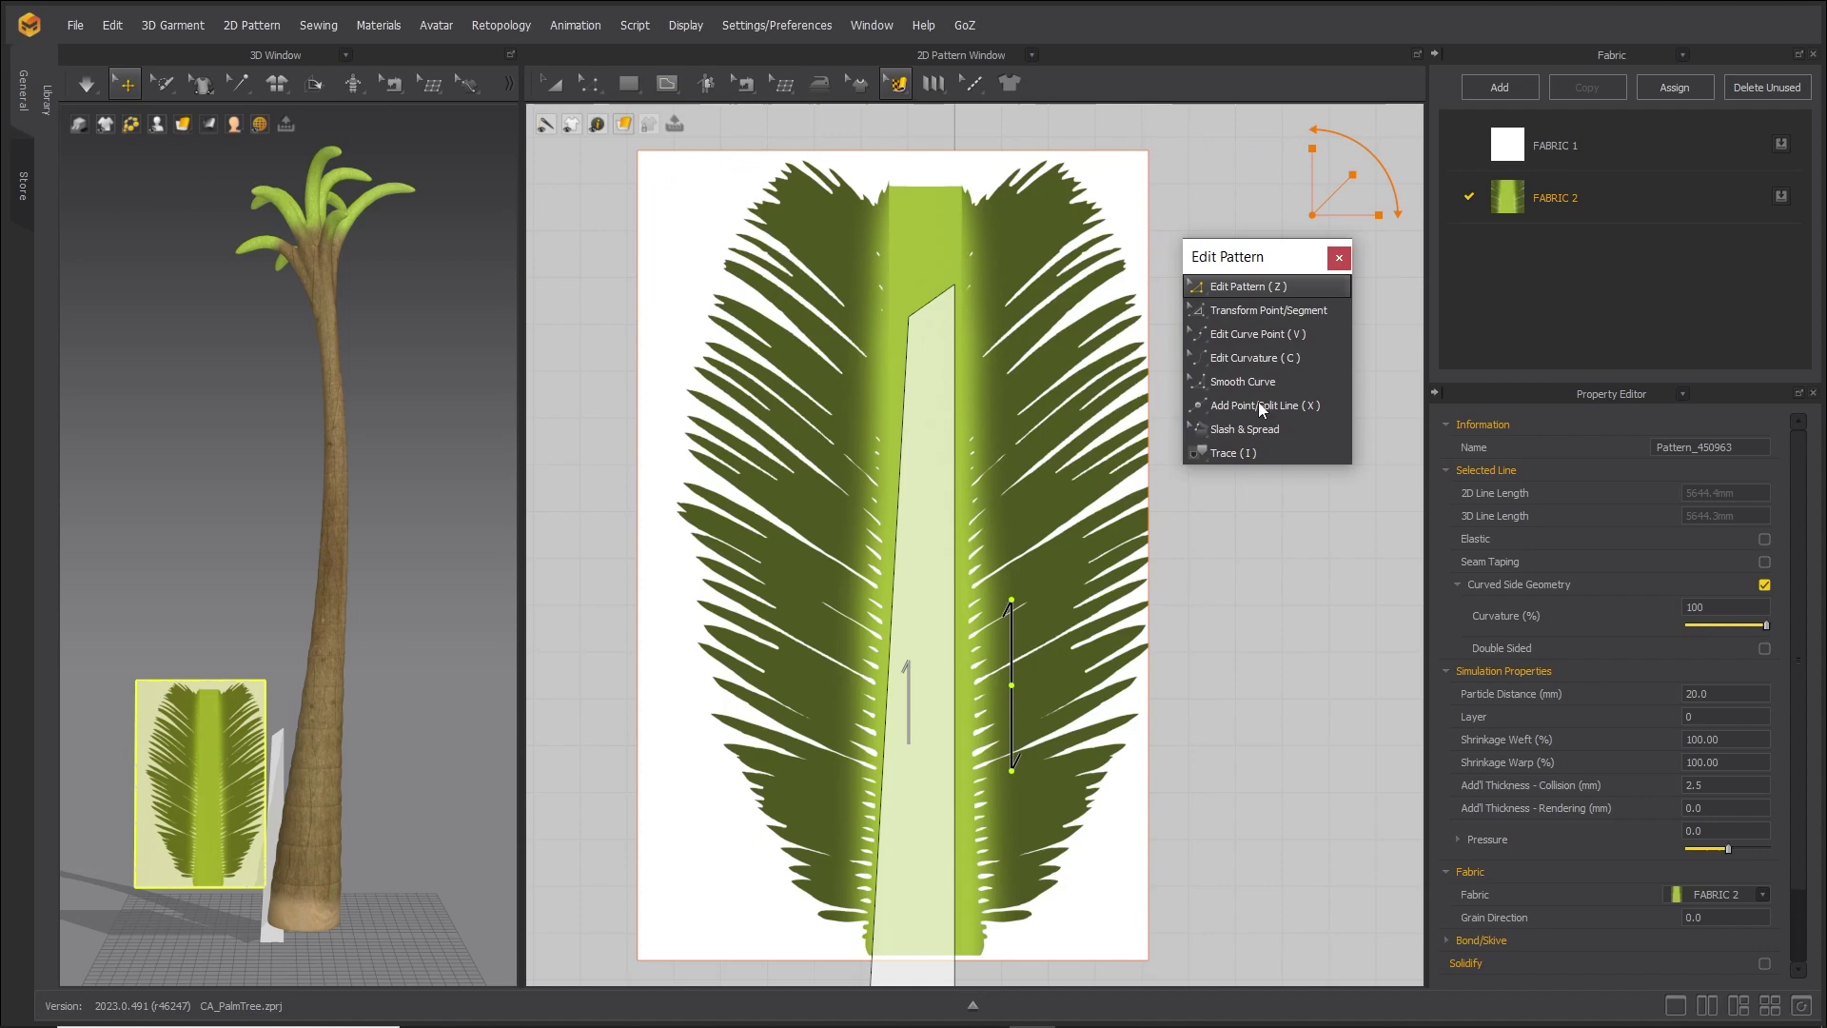
click(1245, 404)
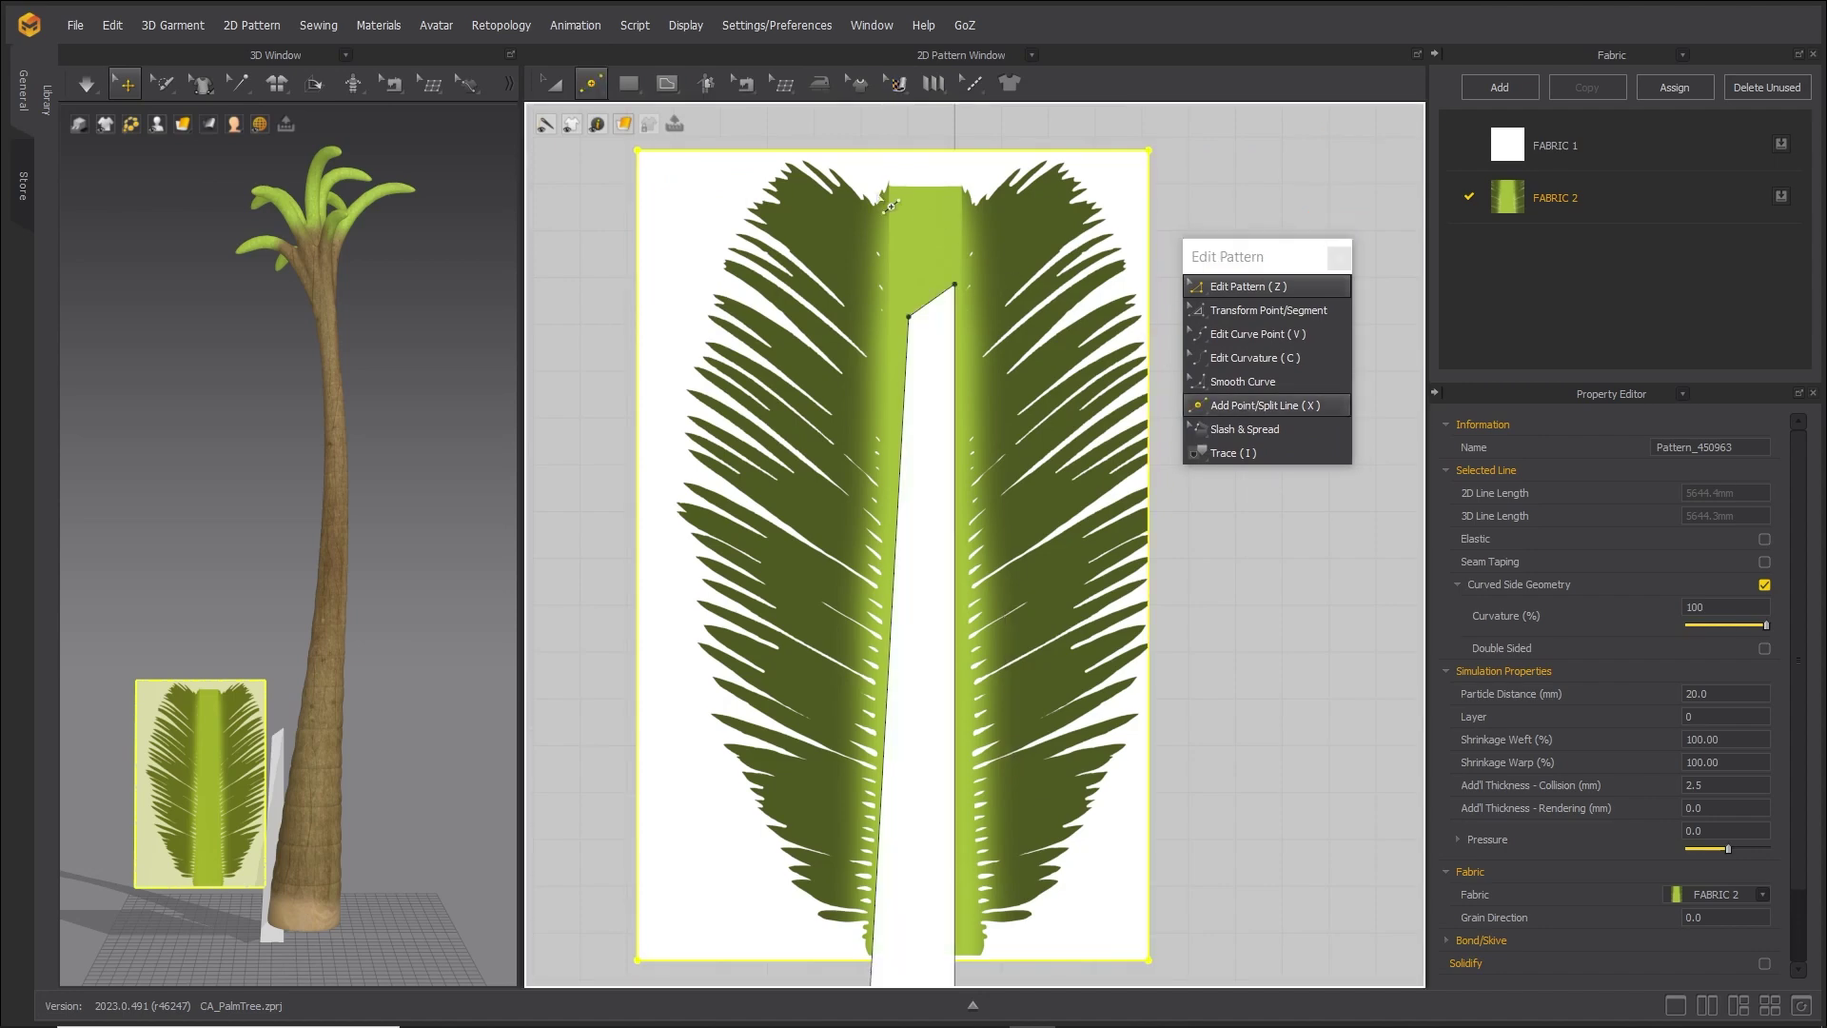
click(638, 481)
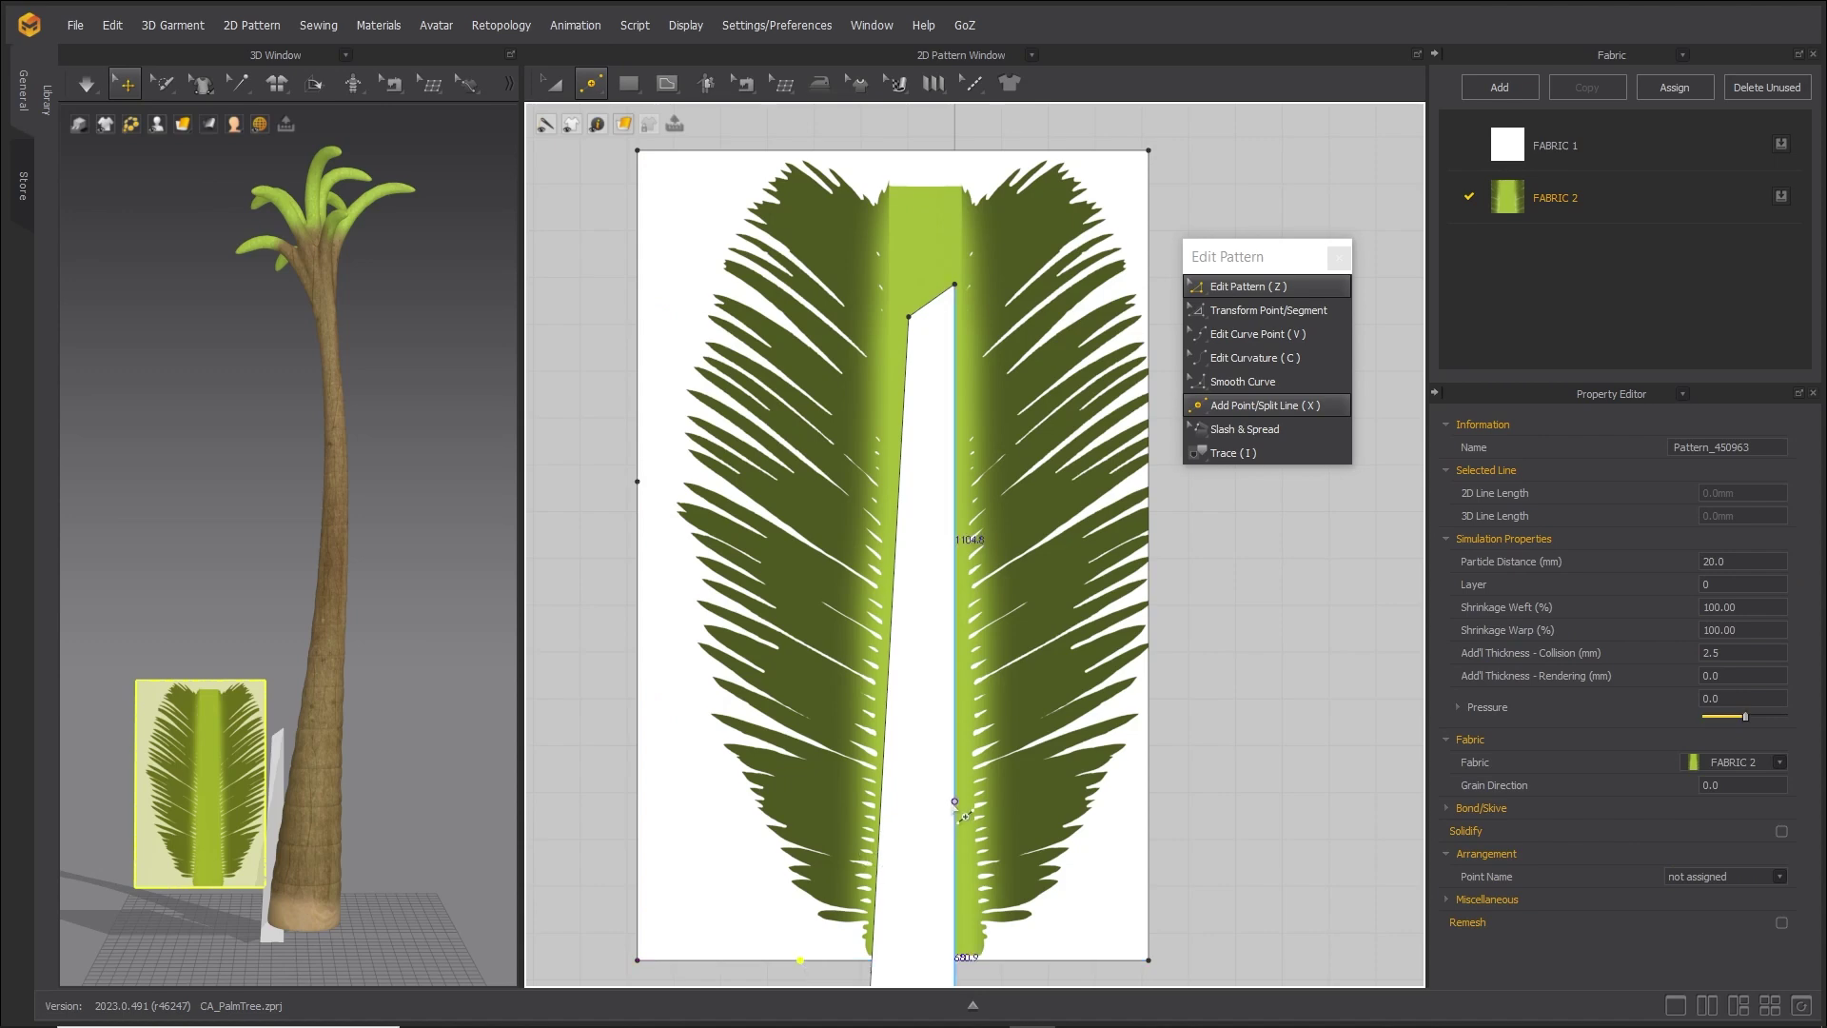
Delete the leaf rectangle's bottom-left corner point and move its top-left corner onto the stem's vertical centre line.
click(1236, 287)
middle_drag(616, 904, 630, 715)
drag(618, 816, 697, 718)
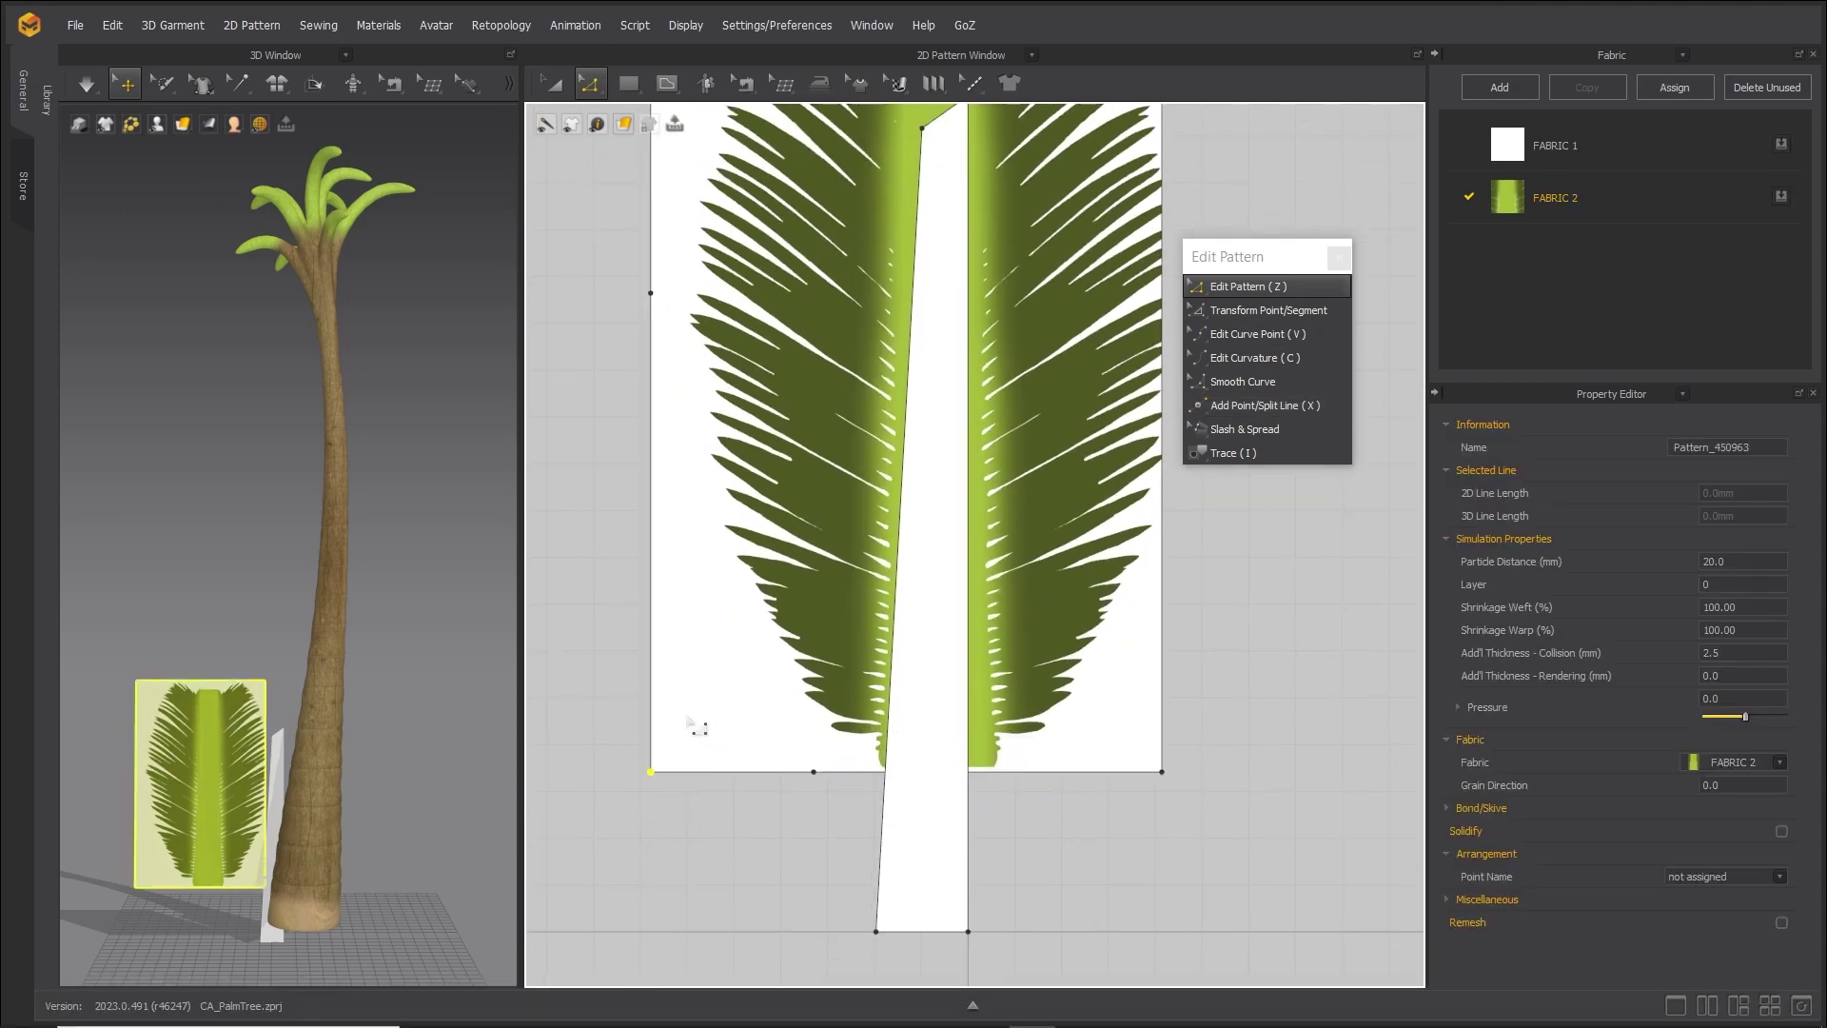
key(Delete)
middle_drag(716, 424, 713, 719)
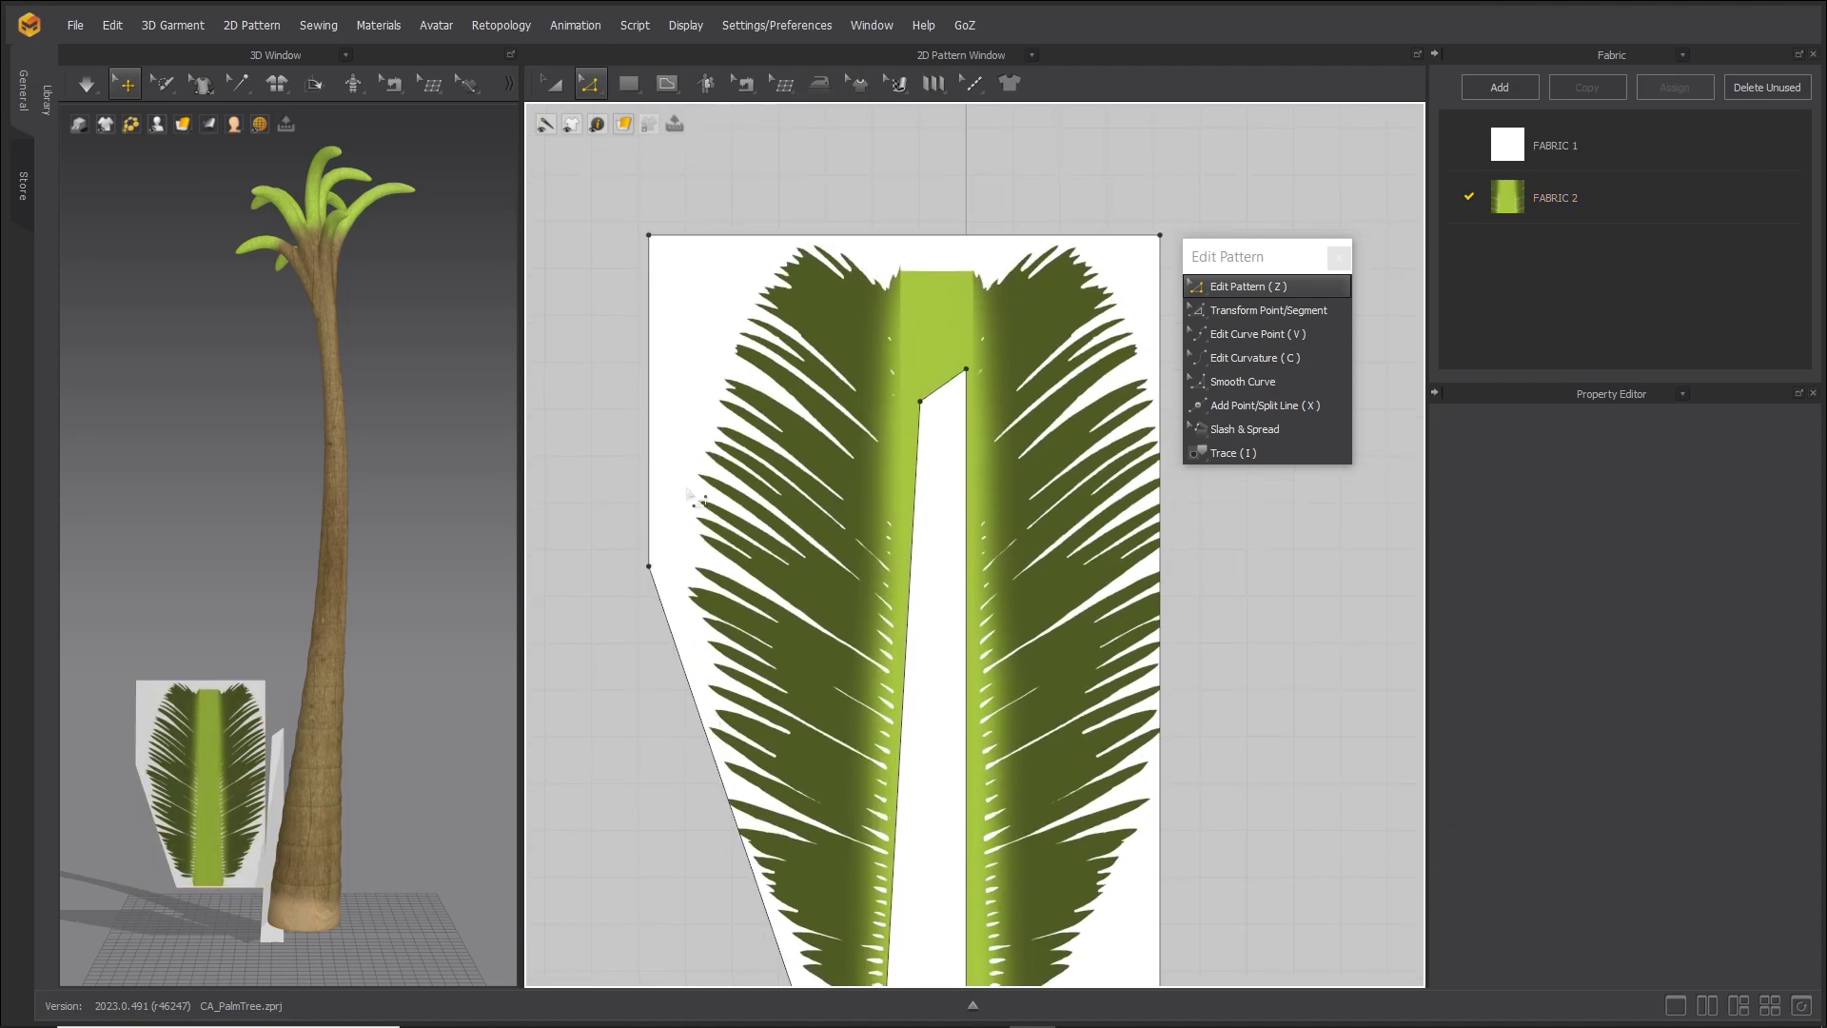
drag(656, 239, 980, 249)
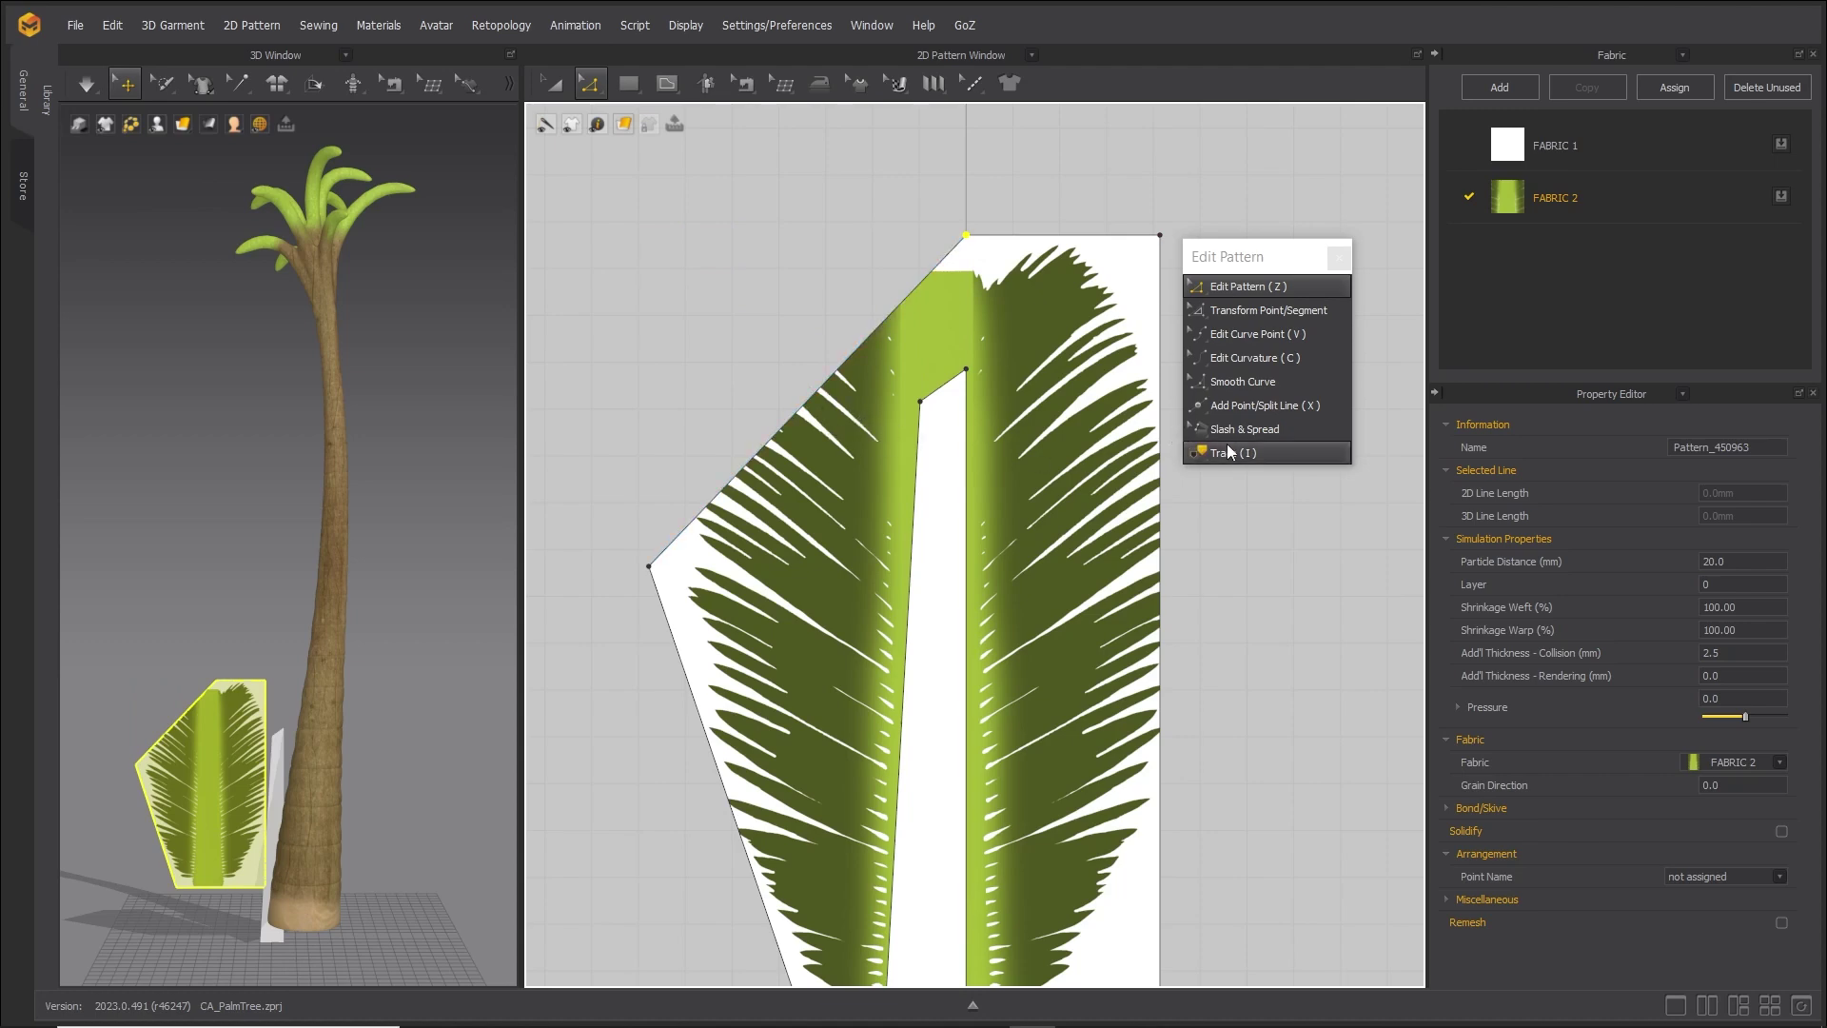
Curve the leaf pattern's diagonal upper-left edge outward around the frond tips with Edit Curvature.
middle_drag(802, 362, 769, 325)
key(c)
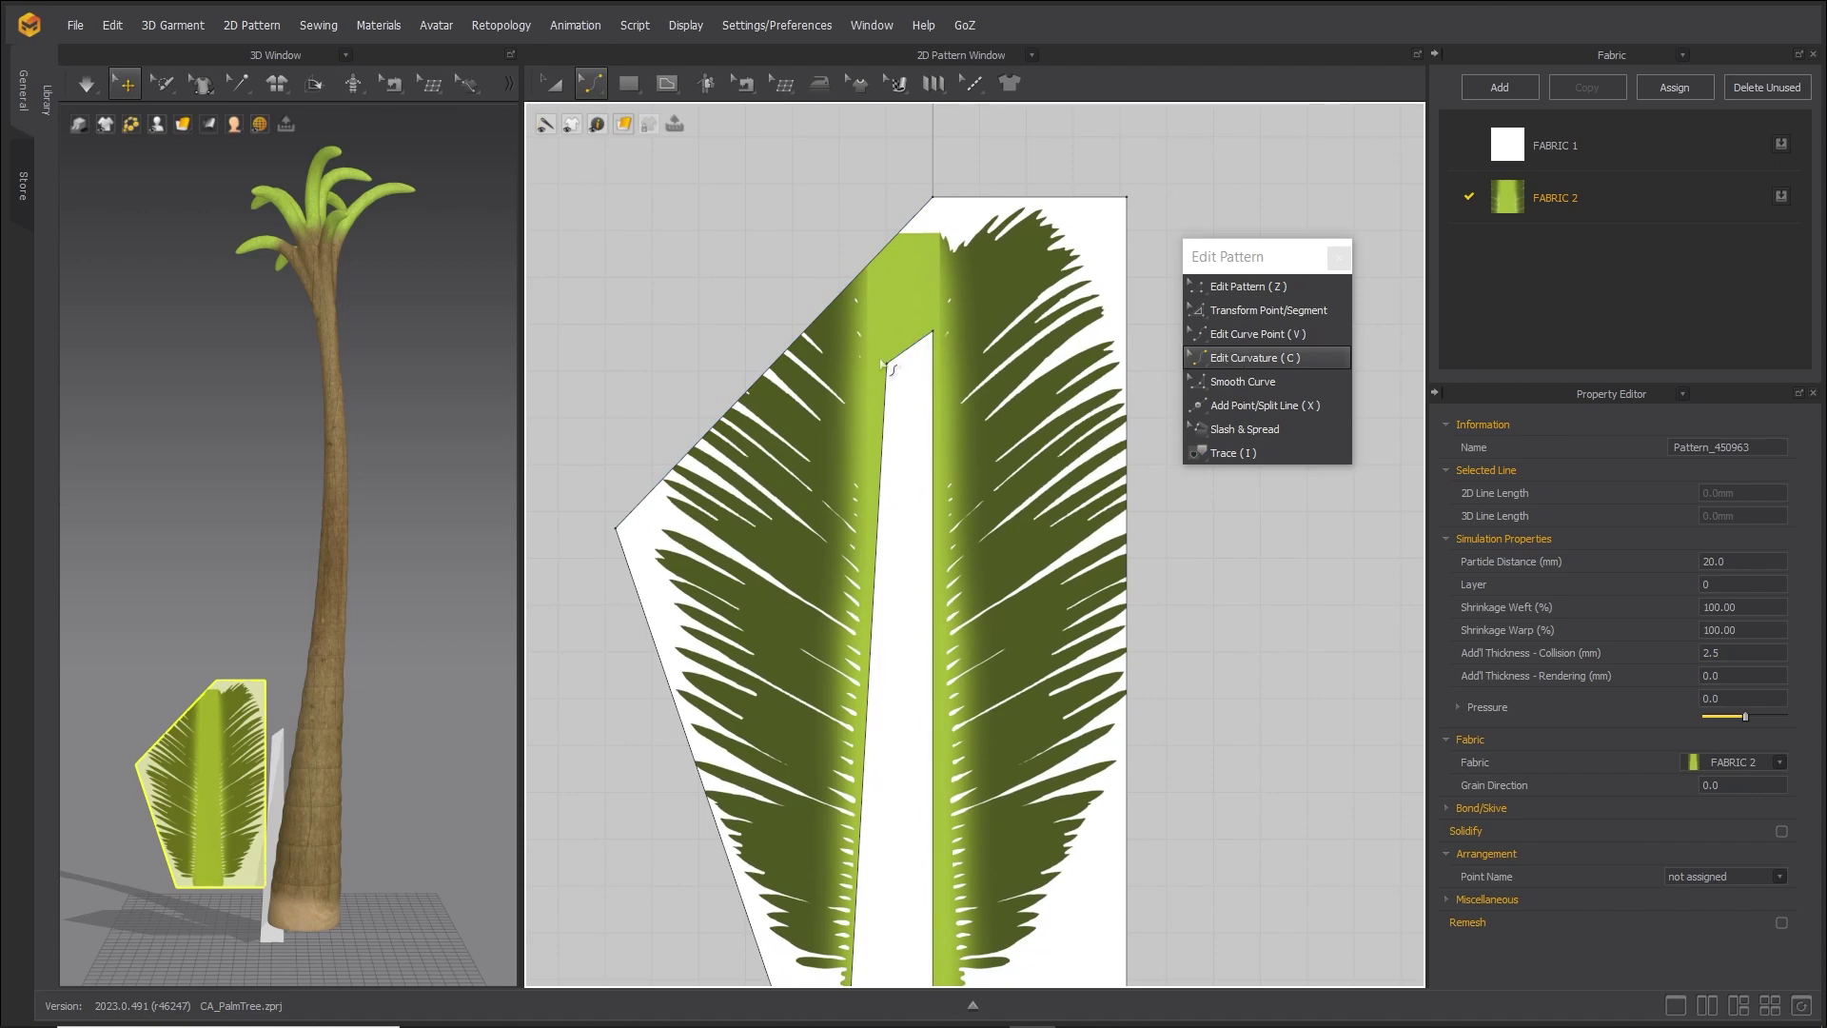
drag(775, 360, 737, 214)
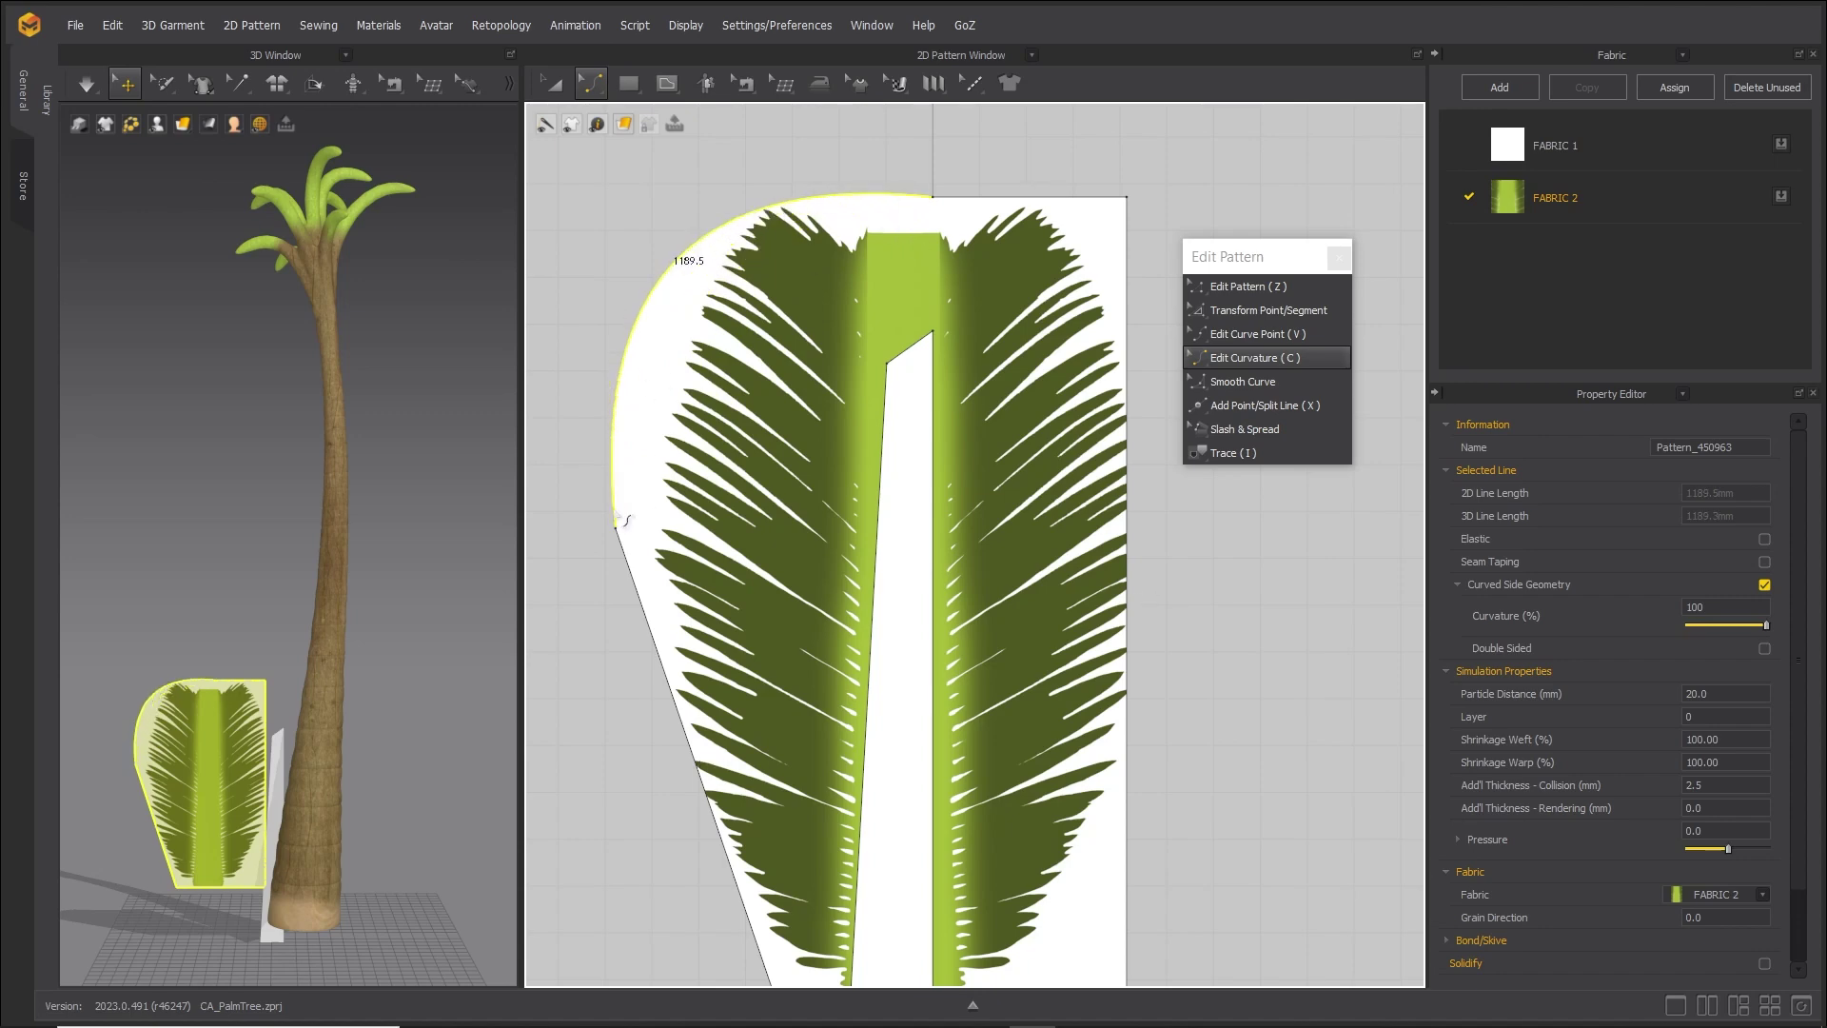
Move the leaf's left side point inward and curve the edge below it outward around the lower fronds.
click(1239, 287)
drag(624, 511, 669, 480)
middle_drag(709, 647, 666, 503)
key(c)
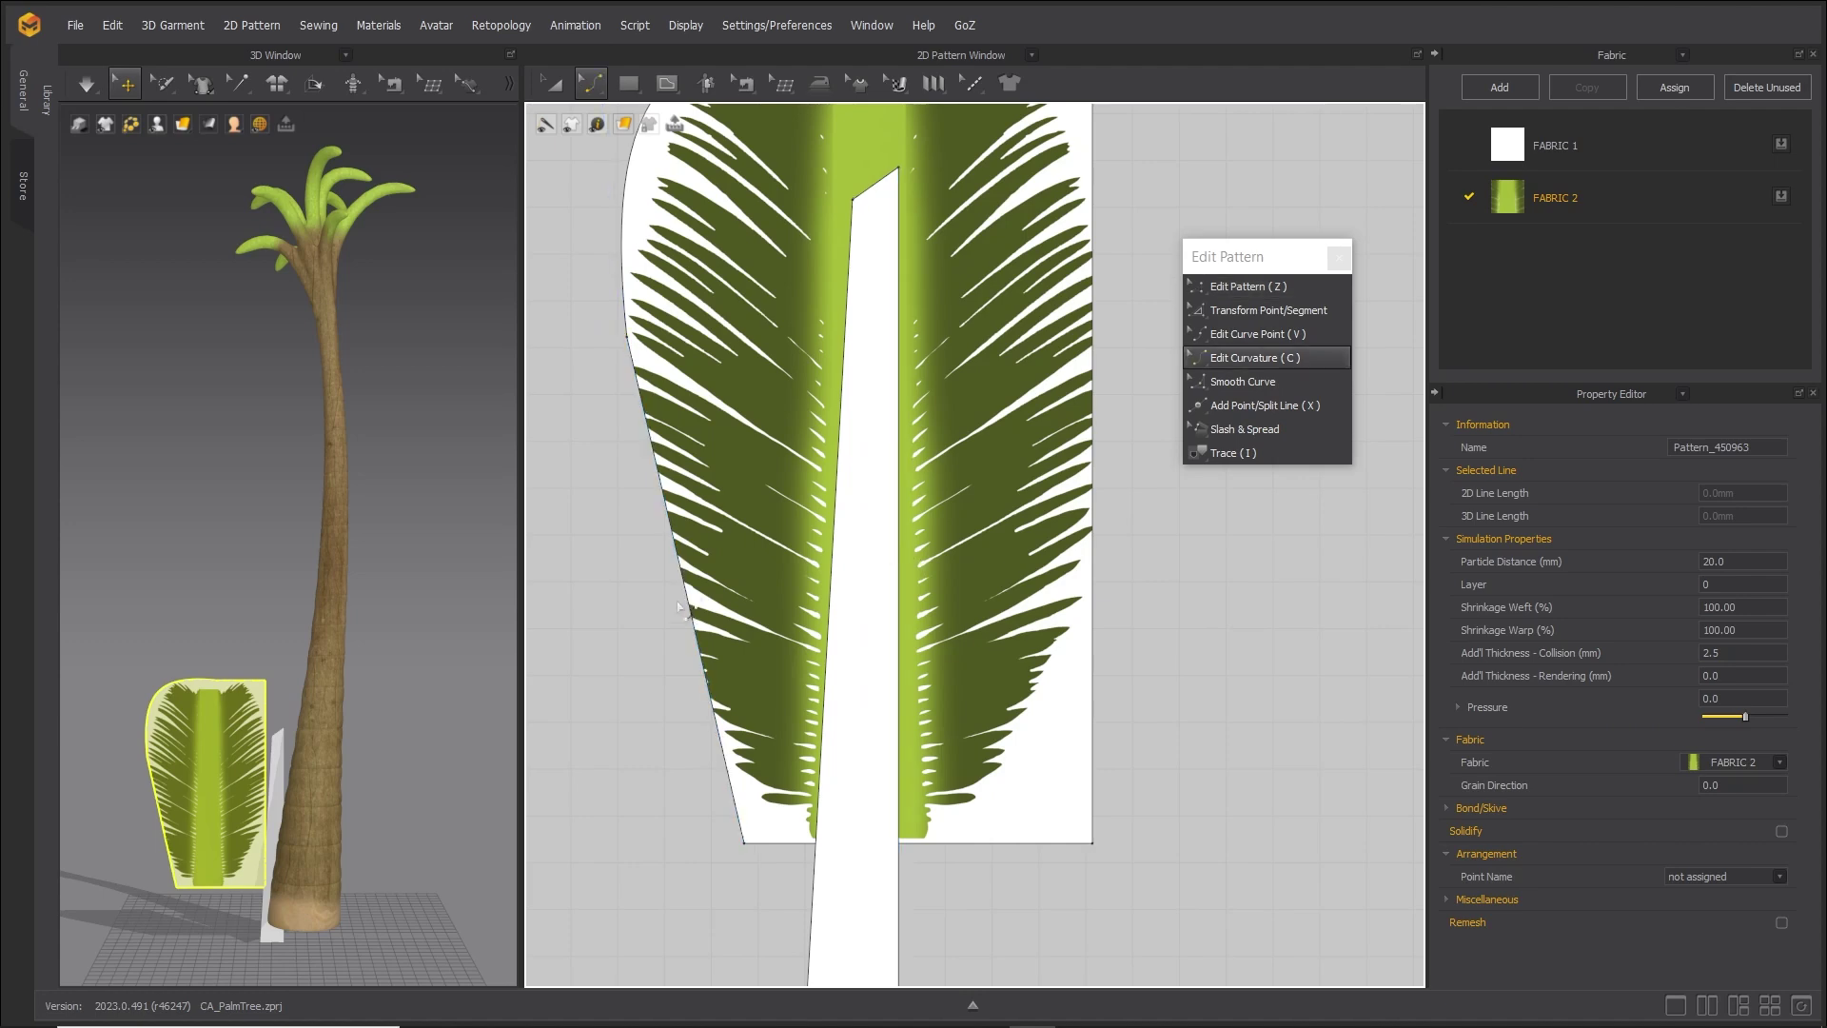
click(635, 425)
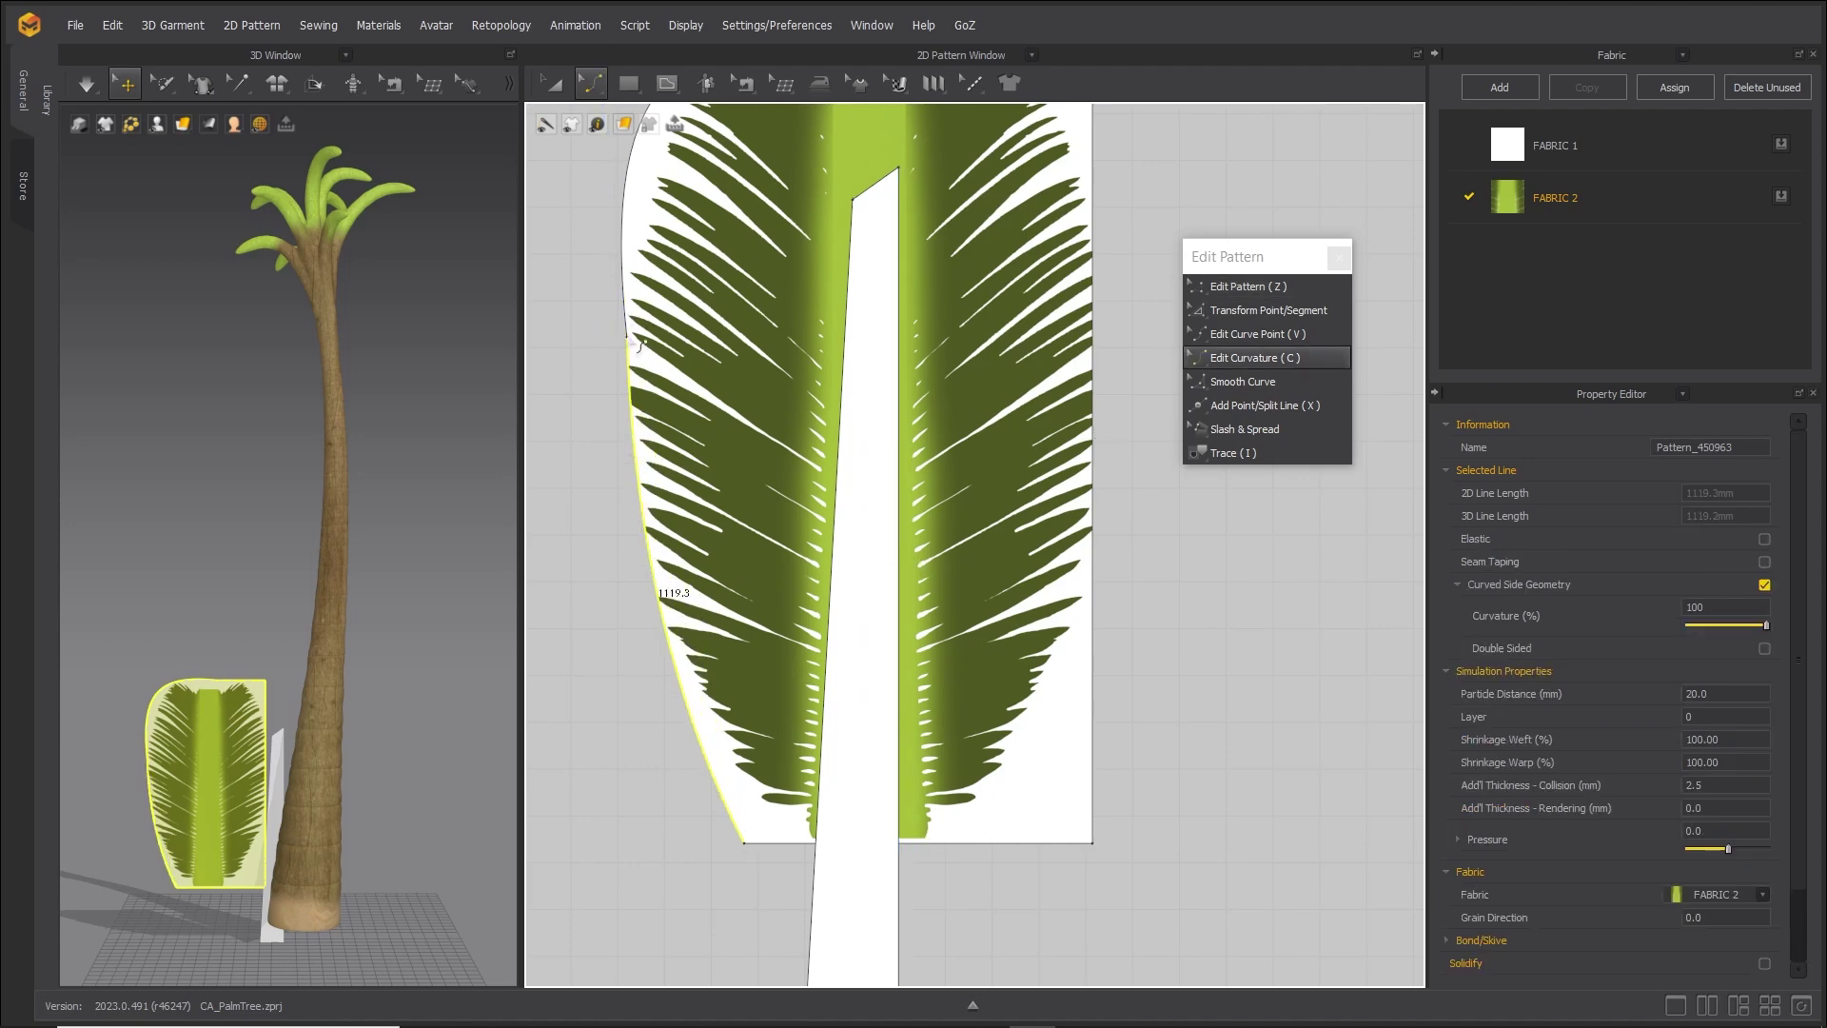
Refine the leaf's outer outline with Edit Curve Point, shifting the side point slightly outward and adjusting the curves above and below it.
scroll(666, 380, up, 5)
key(v)
click(738, 363)
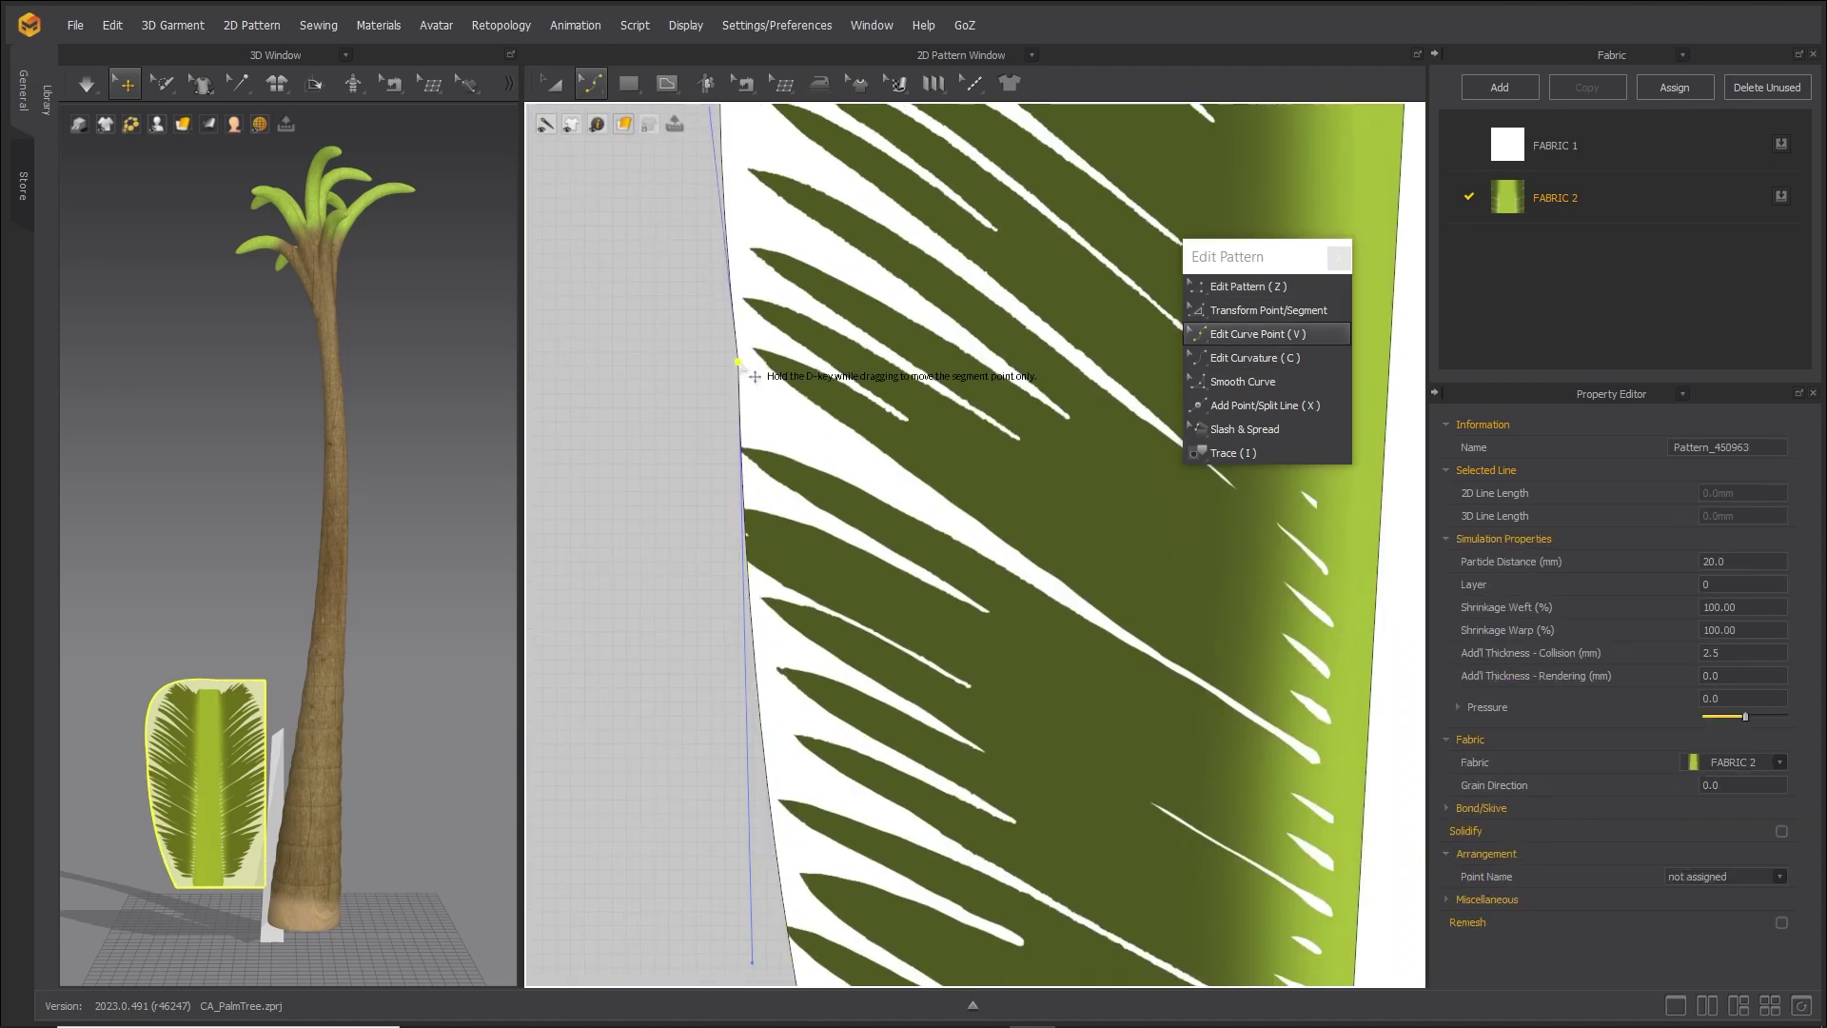
drag(739, 363, 710, 359)
scroll(714, 367, down, 5)
middle_drag(741, 164, 721, 435)
drag(696, 374, 773, 307)
middle_drag(728, 809, 704, 420)
click(666, 448)
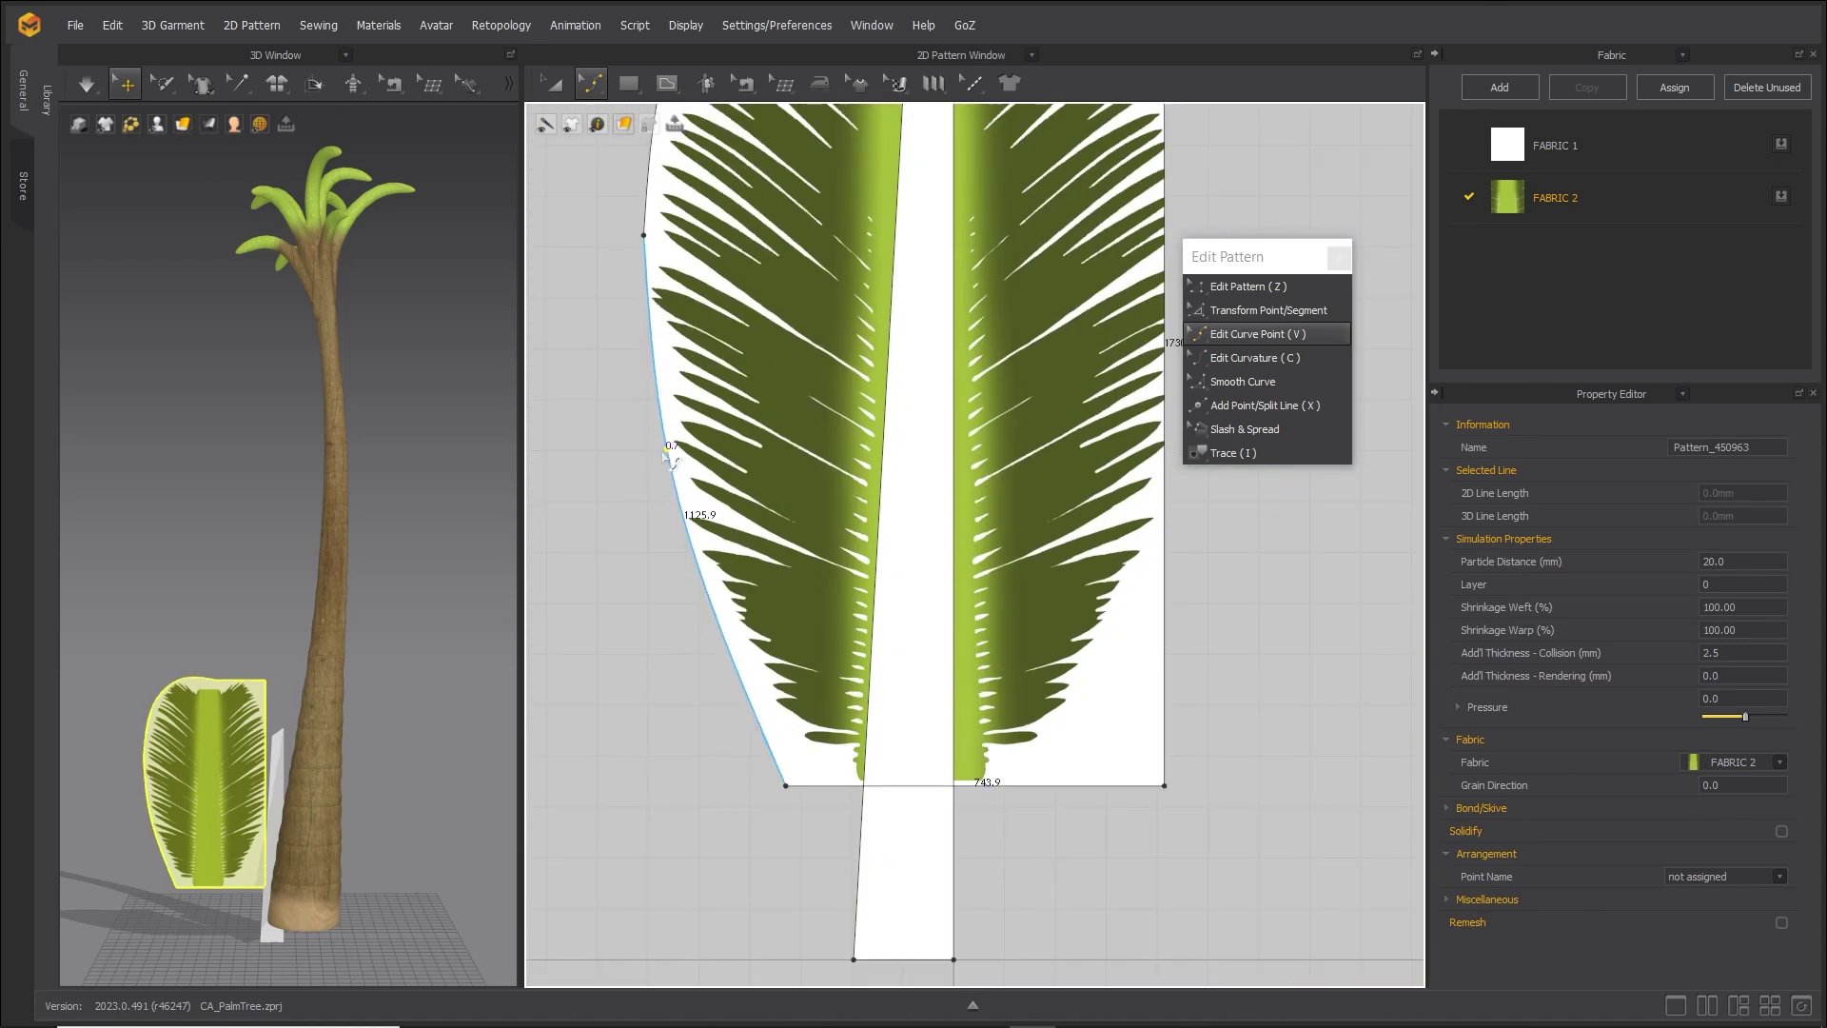
scroll(875, 523, down, 3)
scroll(729, 730, up, 2)
Add a point on the leaf's bottom edge beside the stem and move both right corners inward to form a half leaf following the stem.
click(1267, 408)
middle_drag(873, 110, 791, 503)
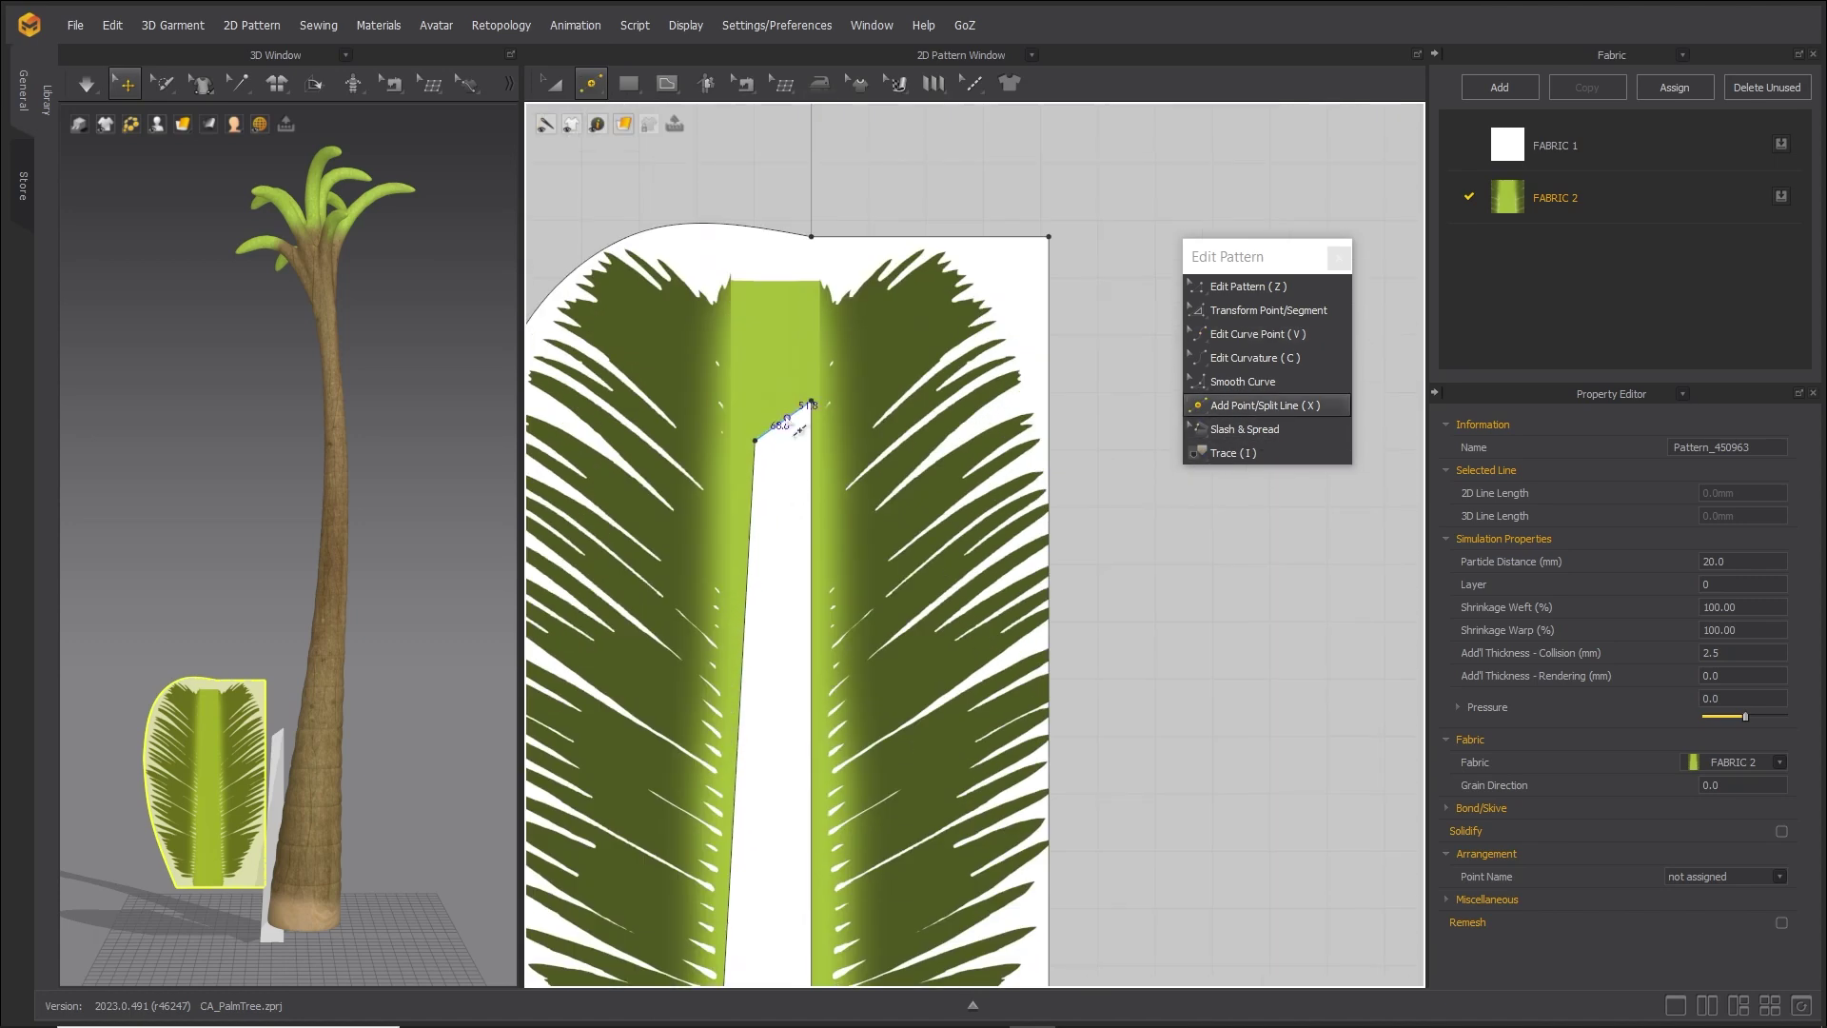
scroll(983, 203, down, 2)
key(z)
drag(1026, 224, 871, 318)
drag(1026, 871, 826, 352)
Adjust the half leaf's inner points at the bottom, stem shoulder and stem tip to leave a narrow, even gap beside the stem.
scroll(785, 890, up, 3)
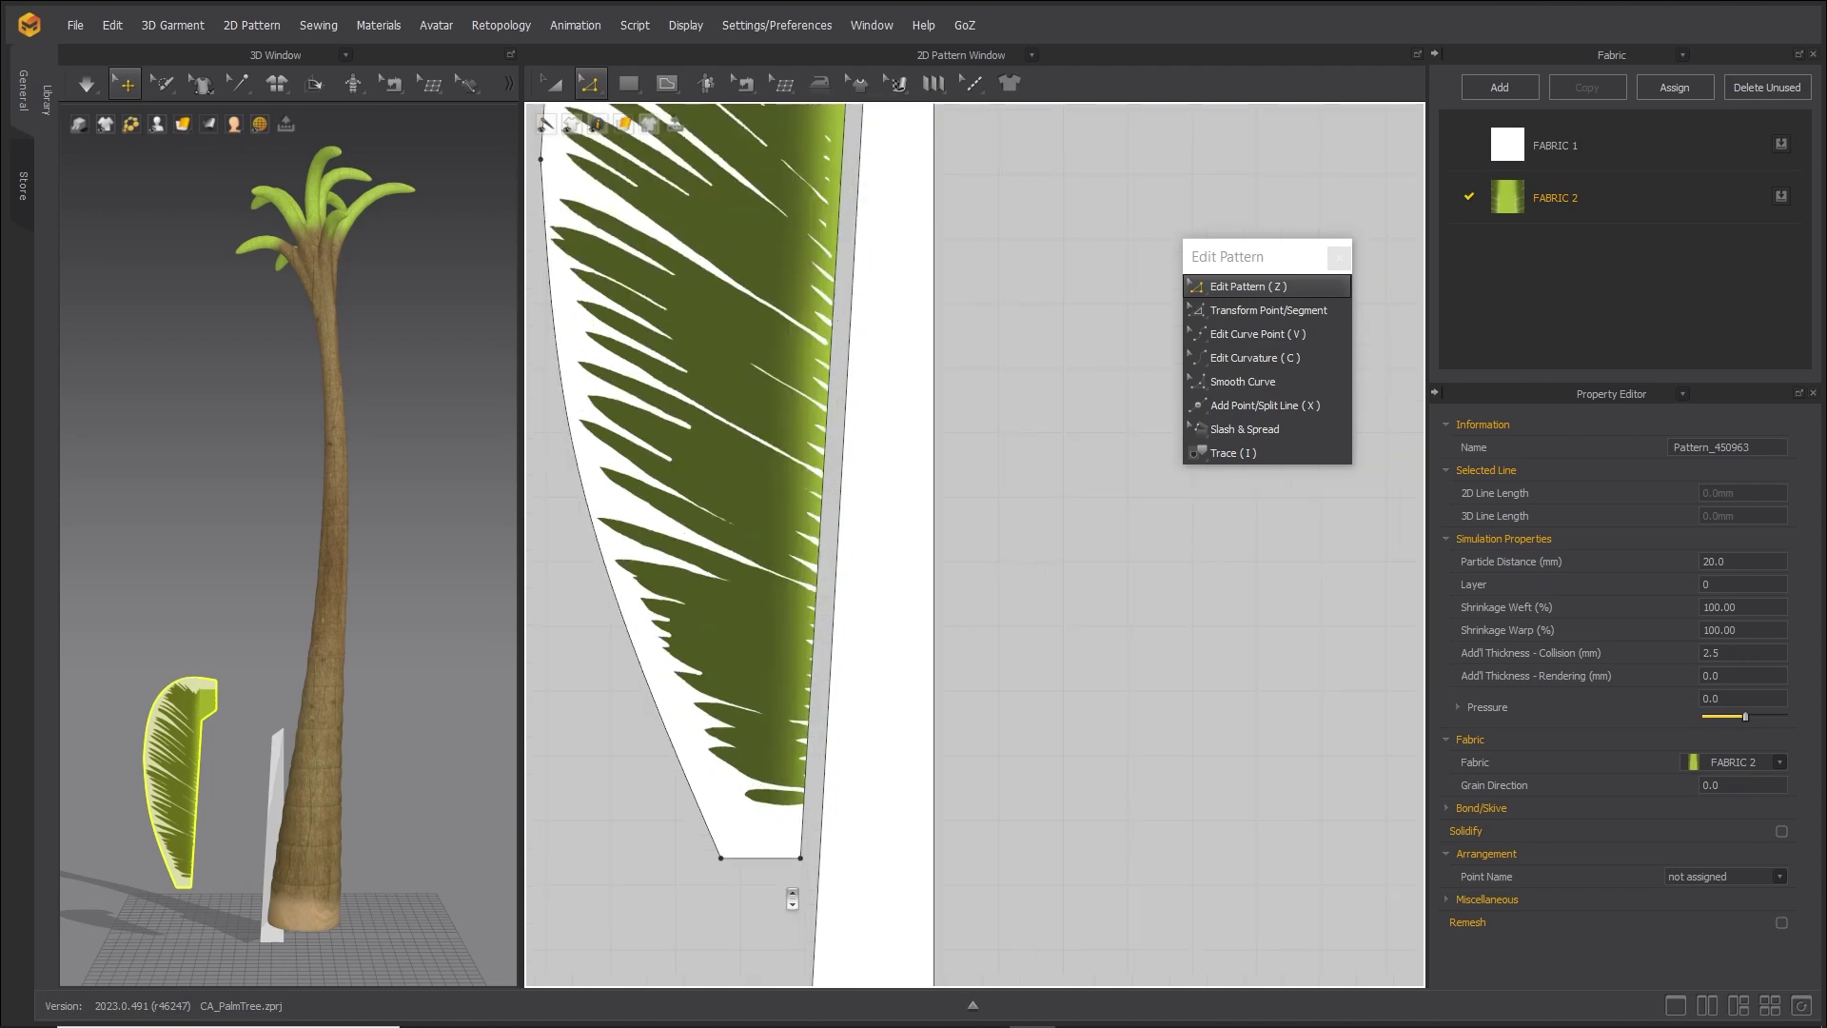
drag(801, 858, 815, 861)
scroll(955, 591, down, 2)
middle_drag(947, 587, 897, 826)
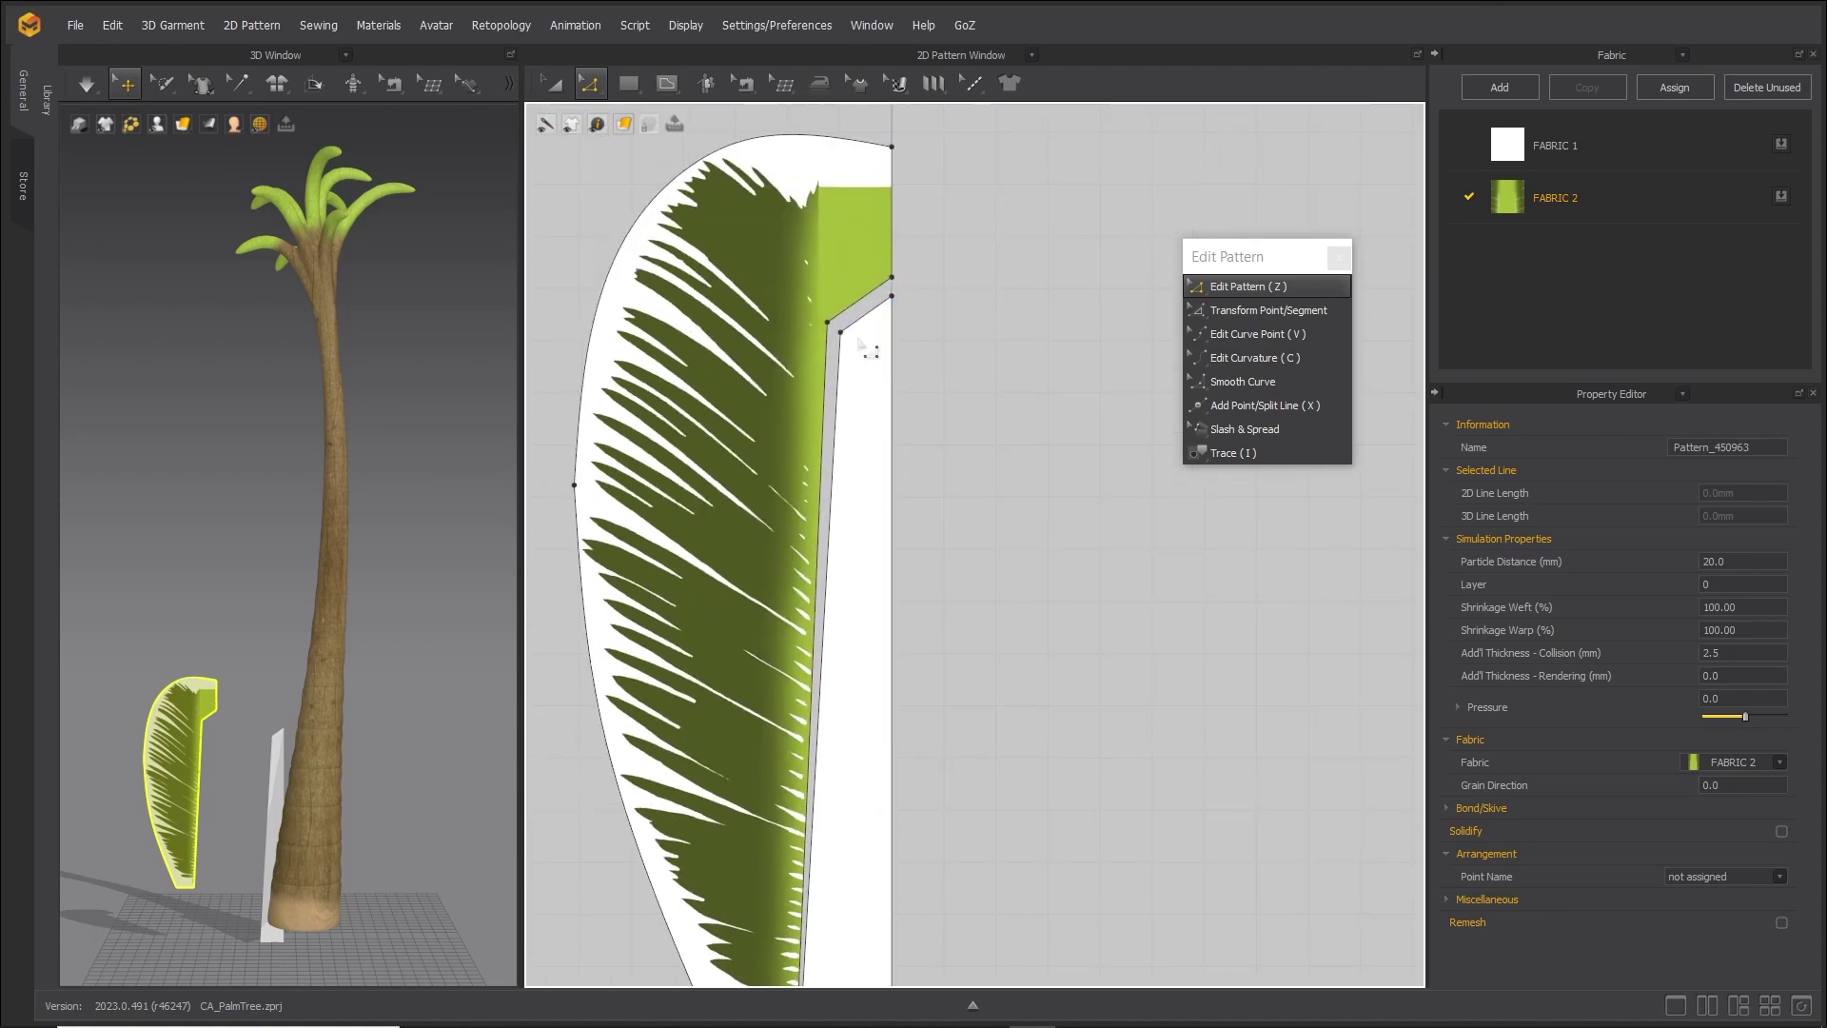
drag(828, 327, 834, 330)
scroll(831, 328, up, 4)
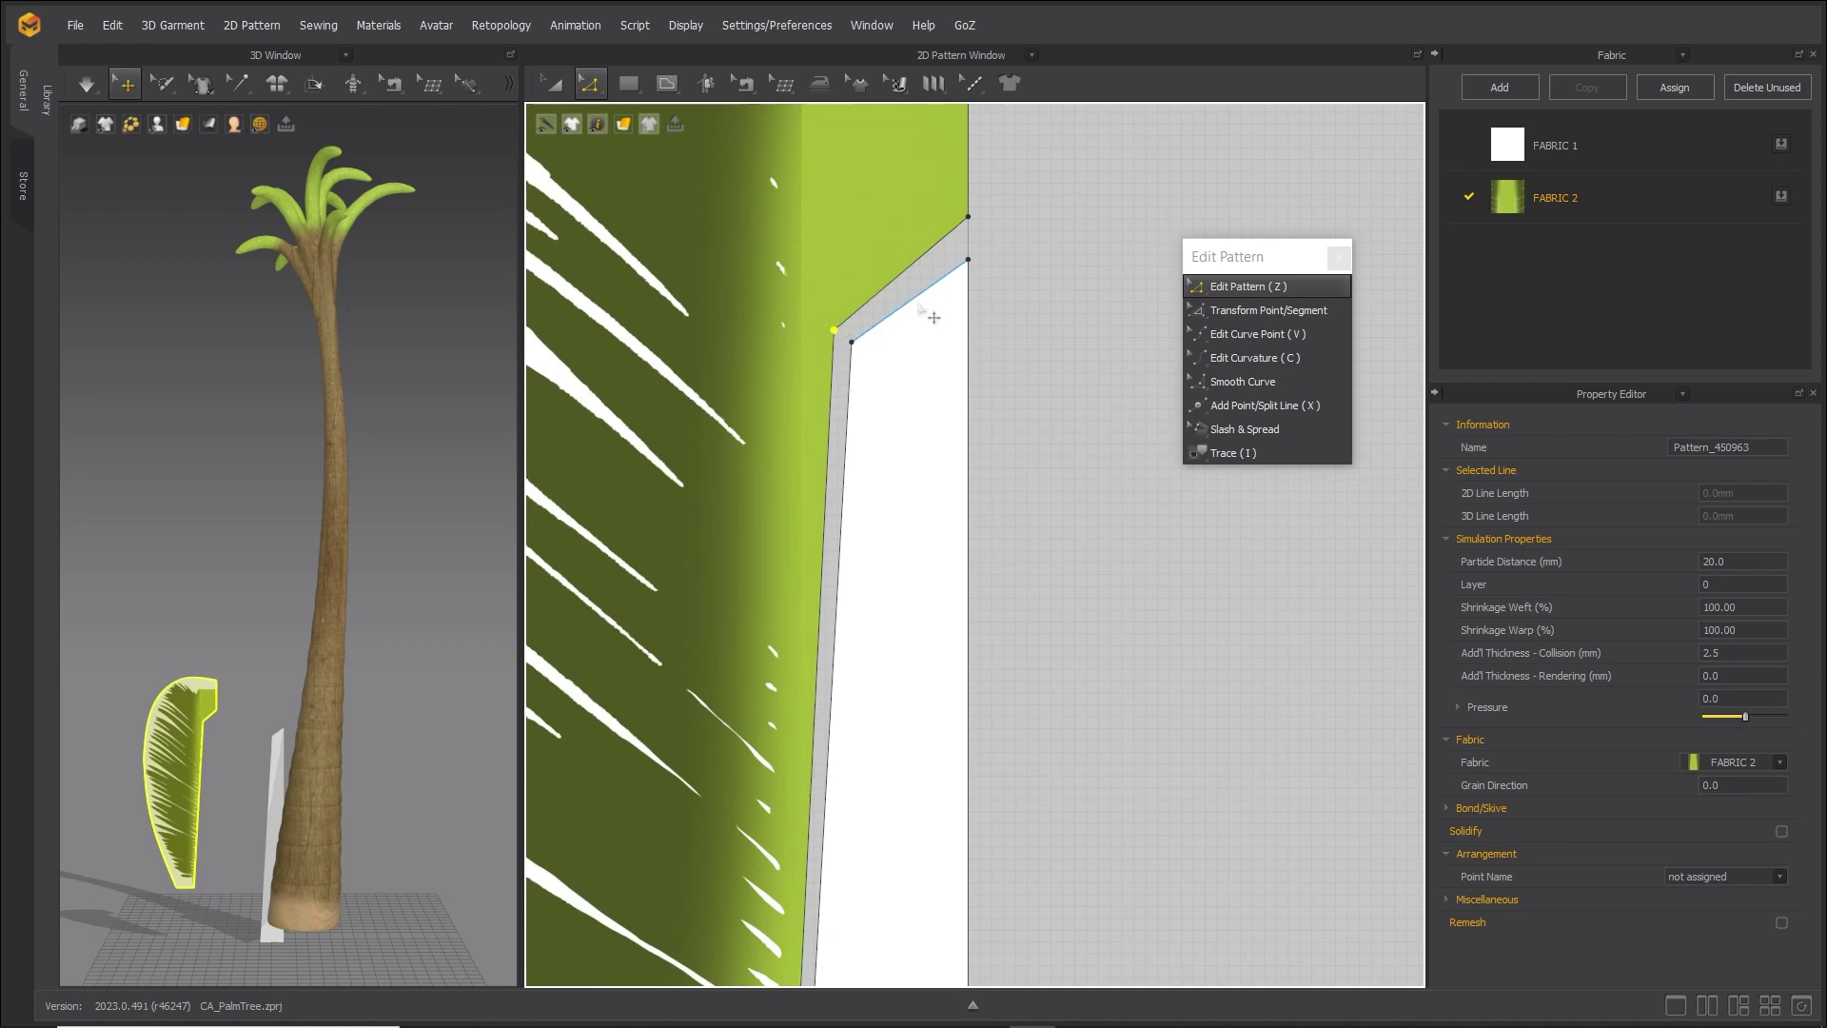
scroll(962, 274, down, 2)
drag(965, 237, 965, 247)
scroll(1056, 555, down, 4)
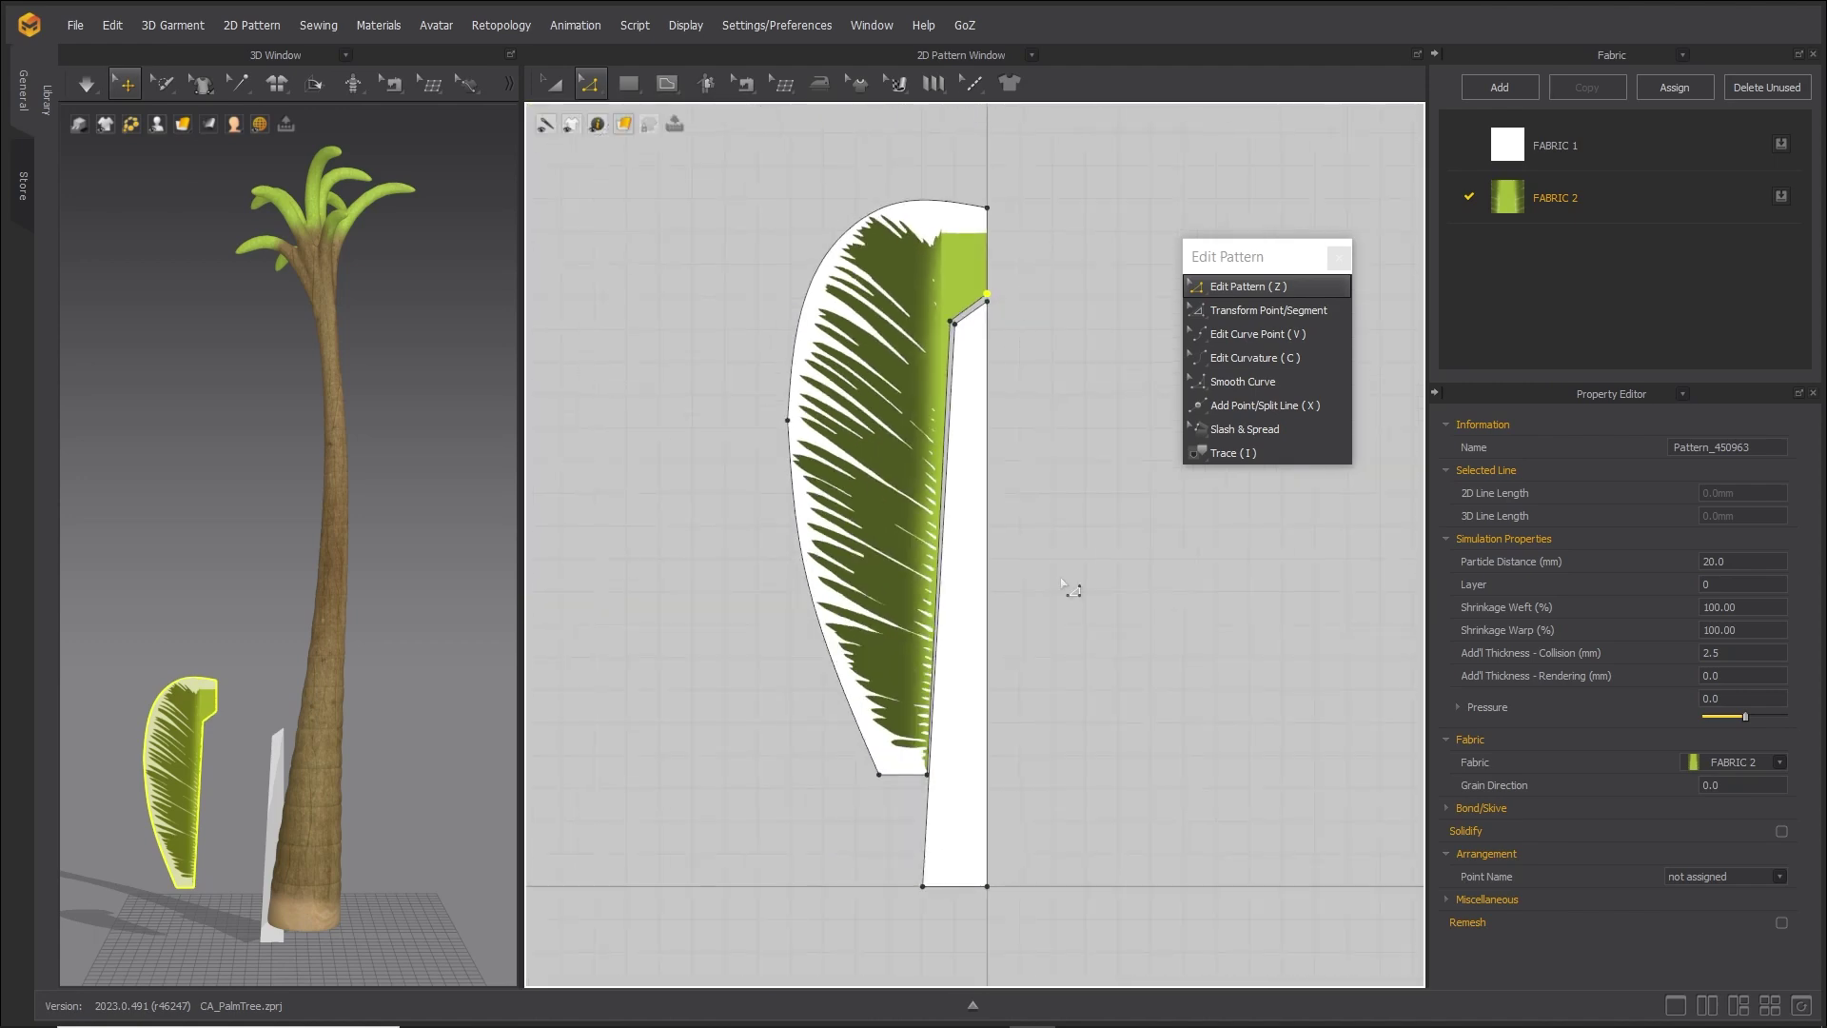
Set the colour of FABRIC 1 to A5BC3A by sampling the light green of the leaf's midrib.
click(1639, 151)
click(1756, 637)
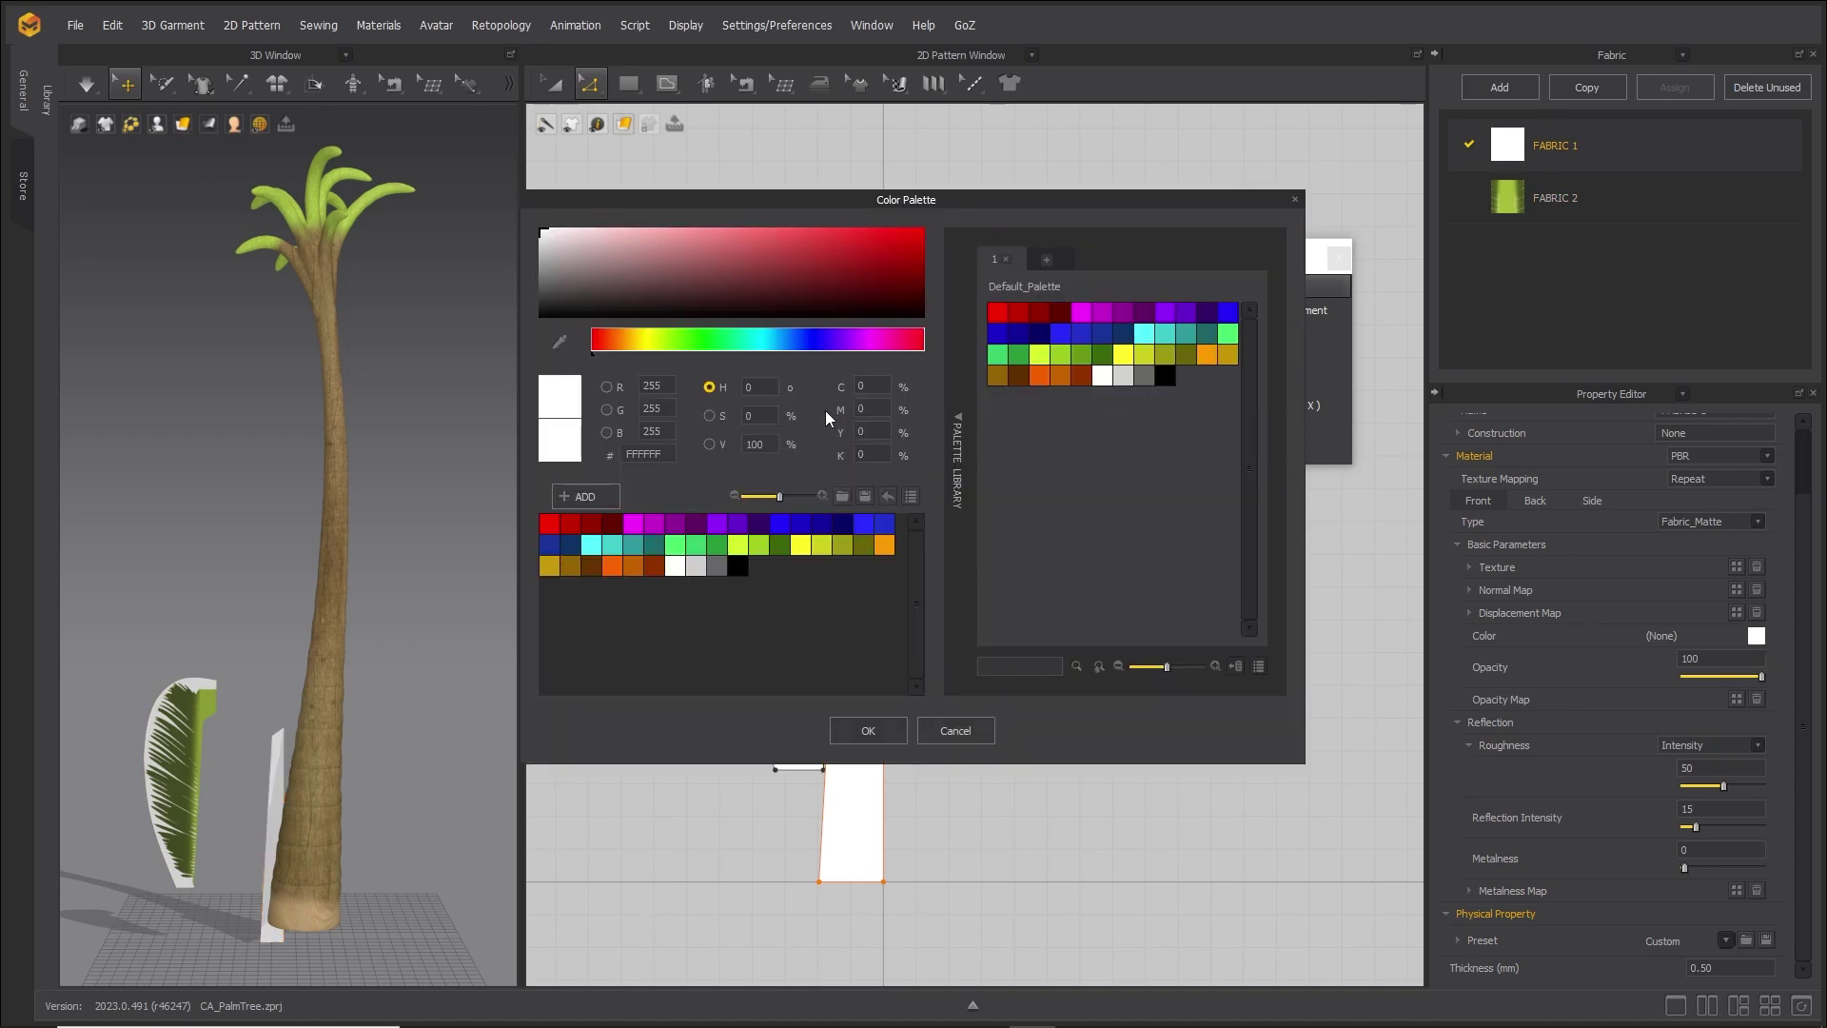
drag(849, 207, 1220, 248)
click(932, 382)
click(861, 283)
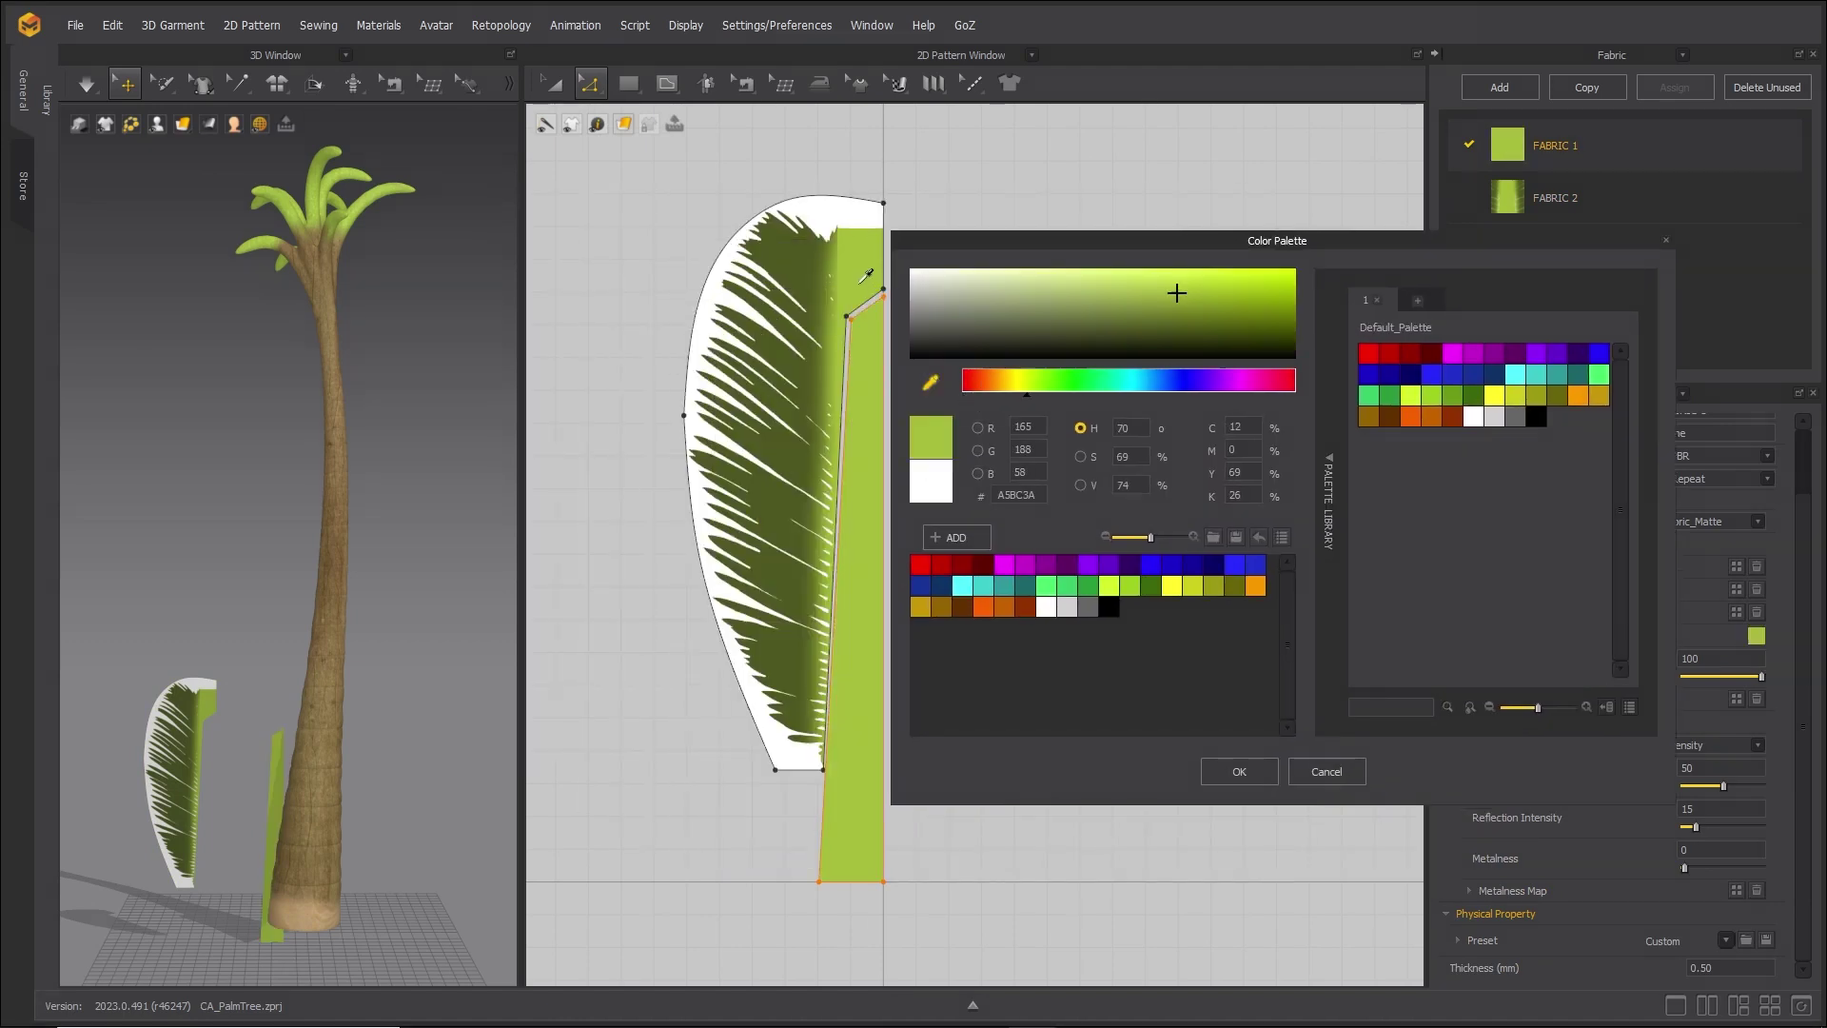
click(1242, 771)
click(868, 257)
key(Escape)
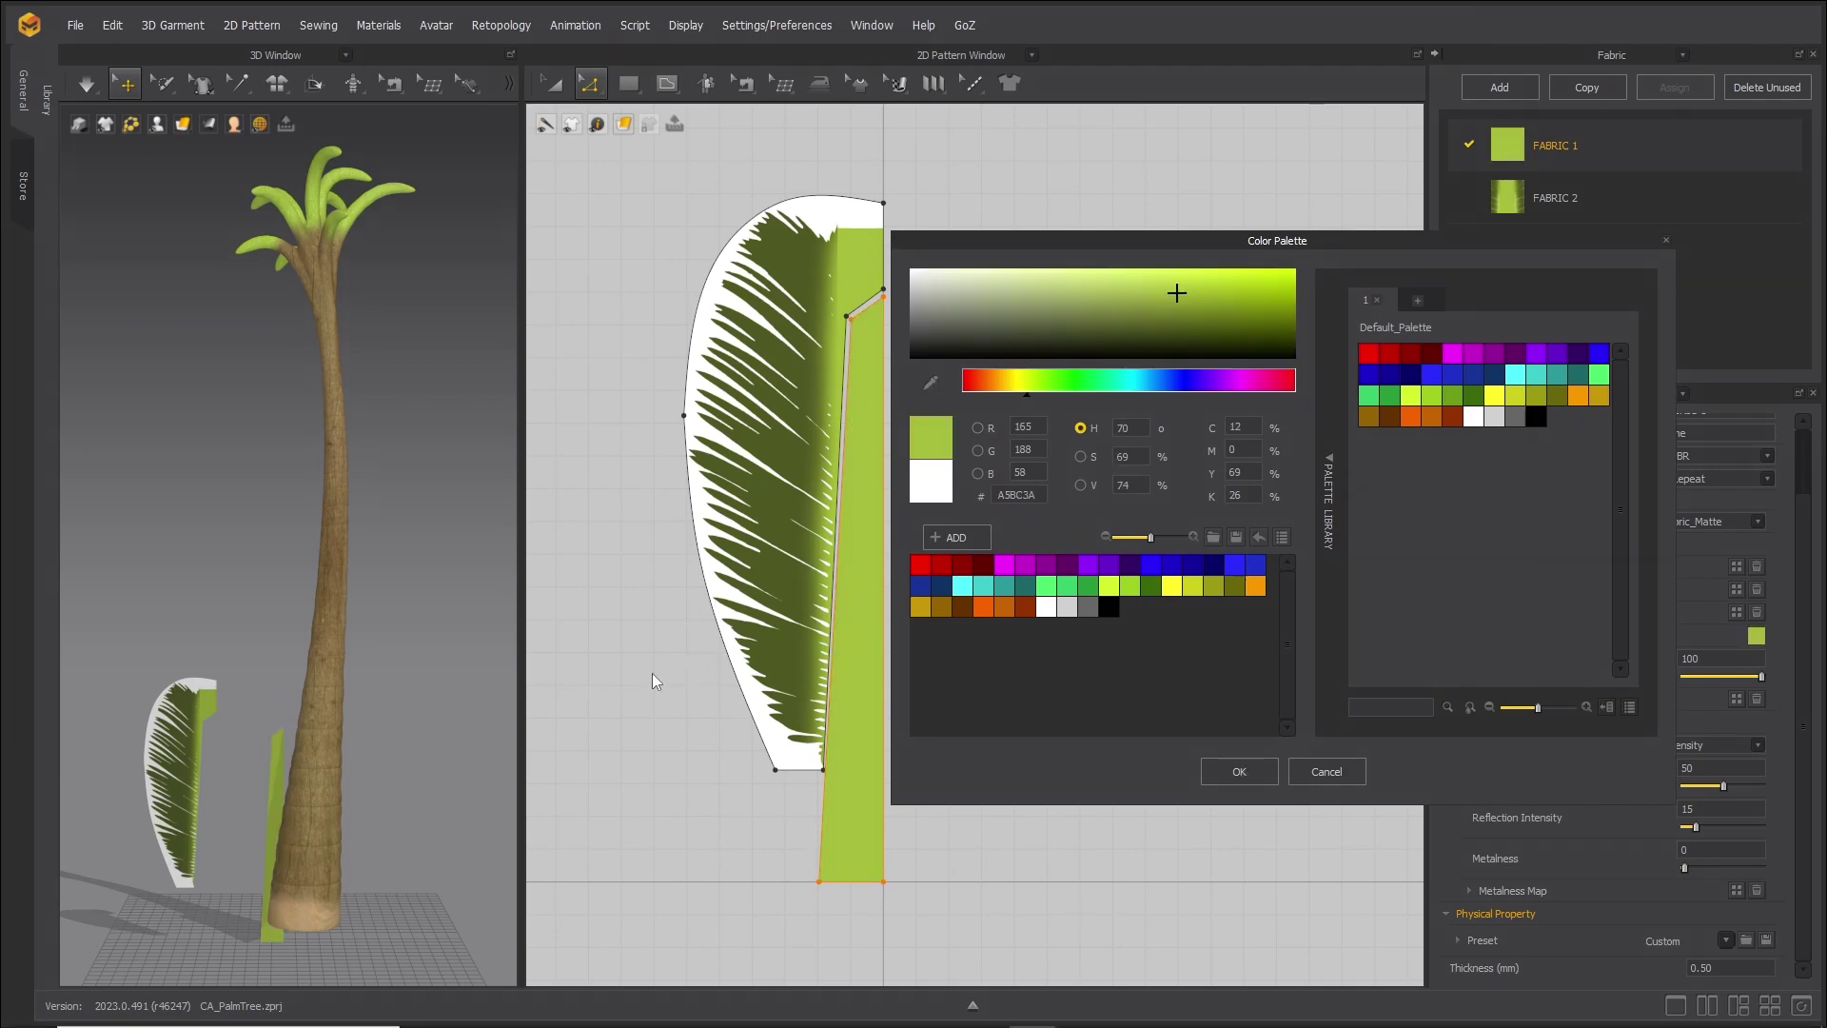
click(1240, 772)
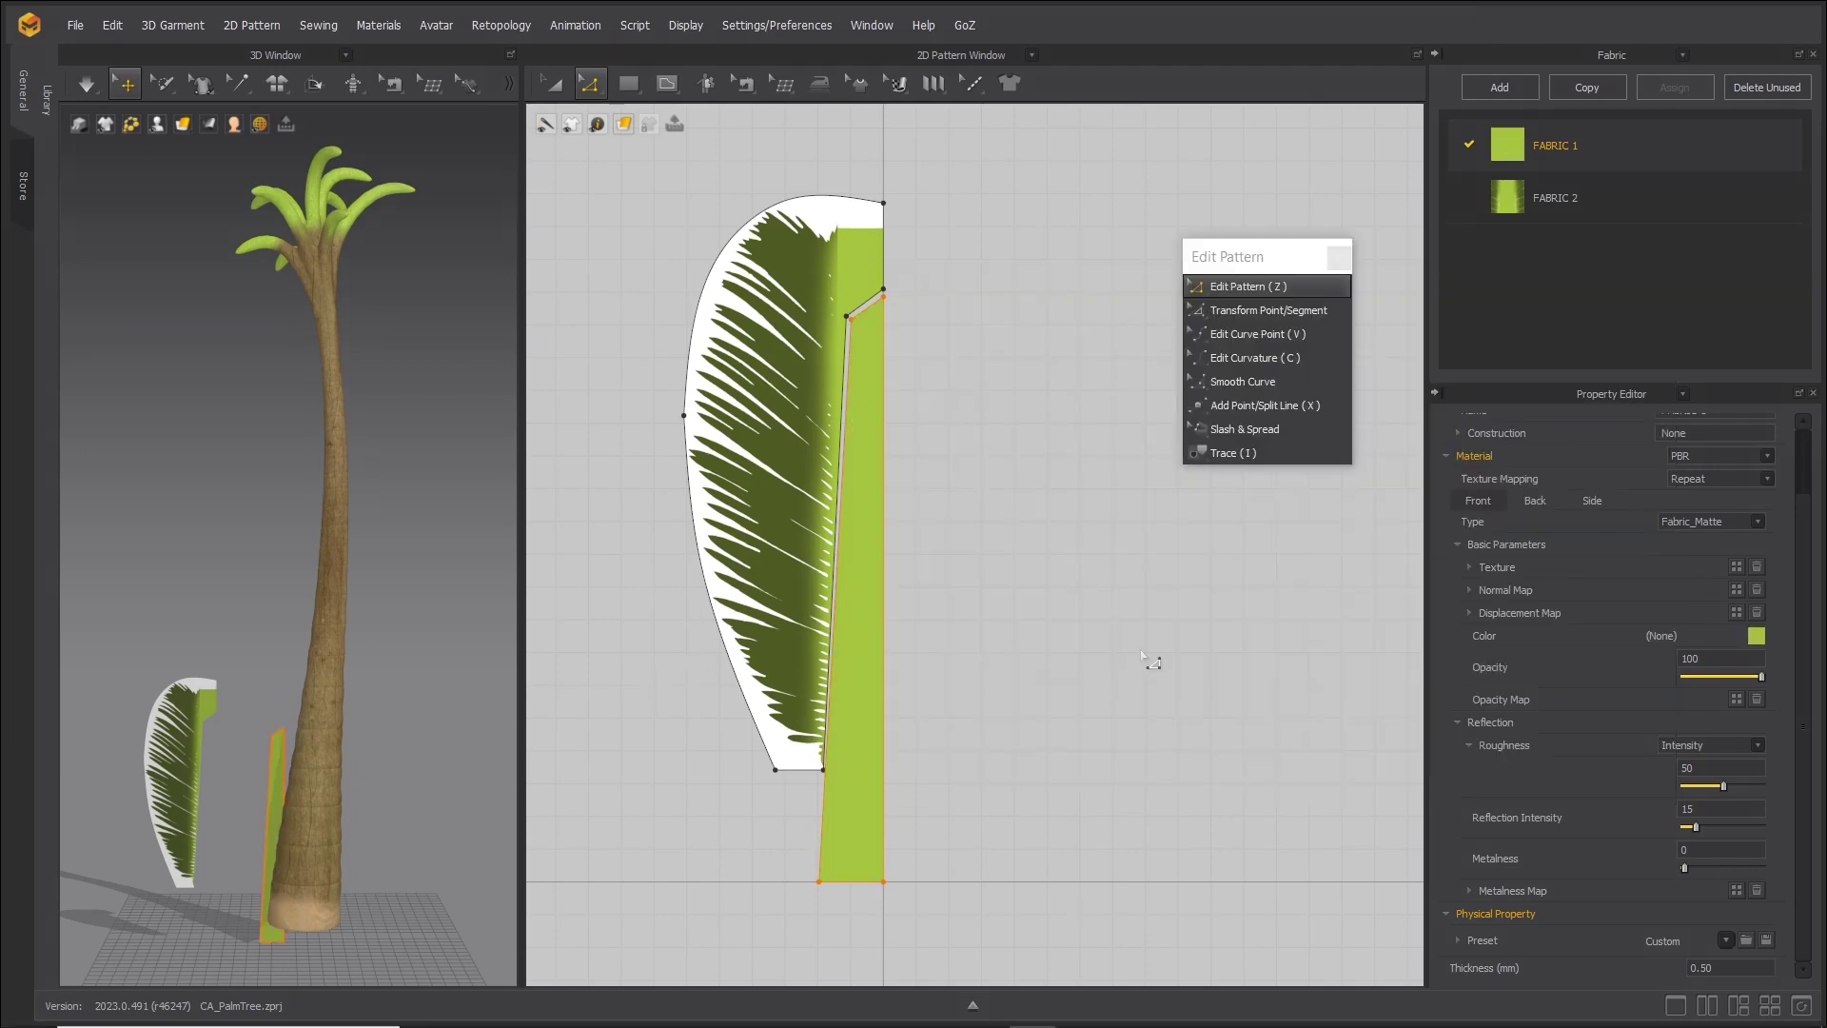
Rename FABRIC 1 as Stalk and FABRIC 2 as Leaf, and close the pattern editing tool list.
double_click(1556, 147)
double_click(1561, 198)
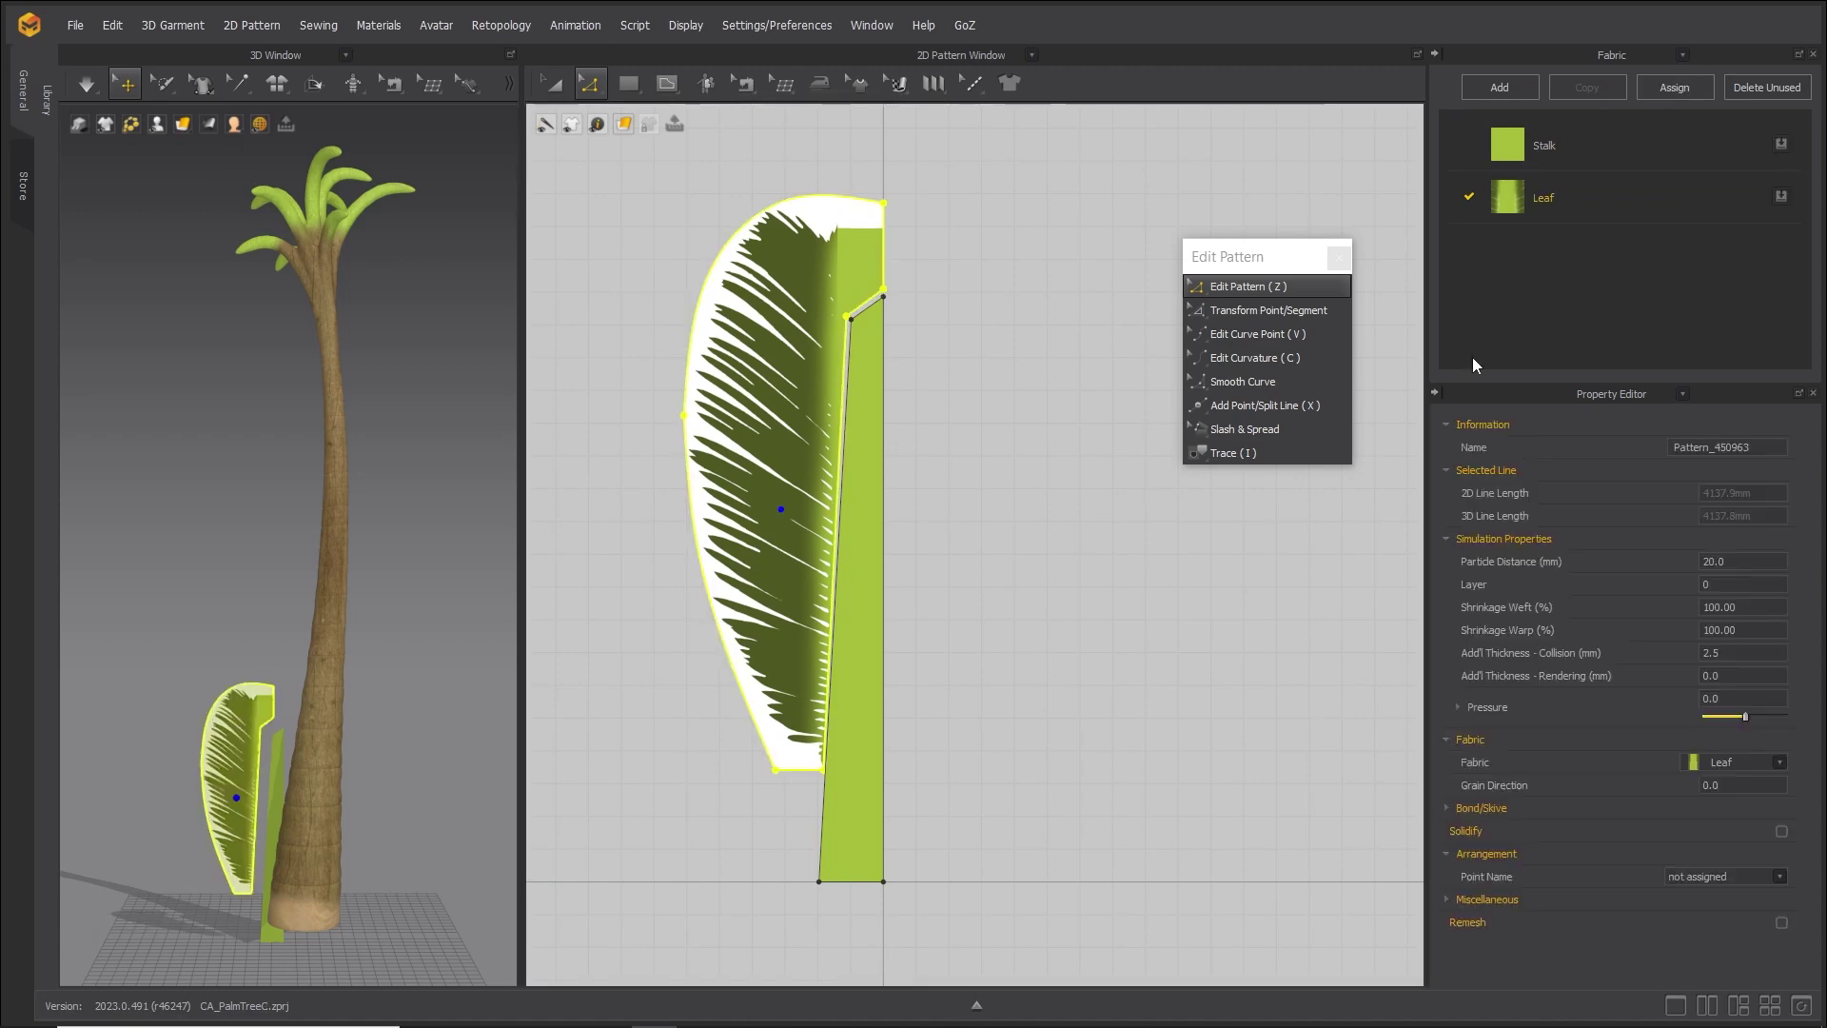
click(1339, 259)
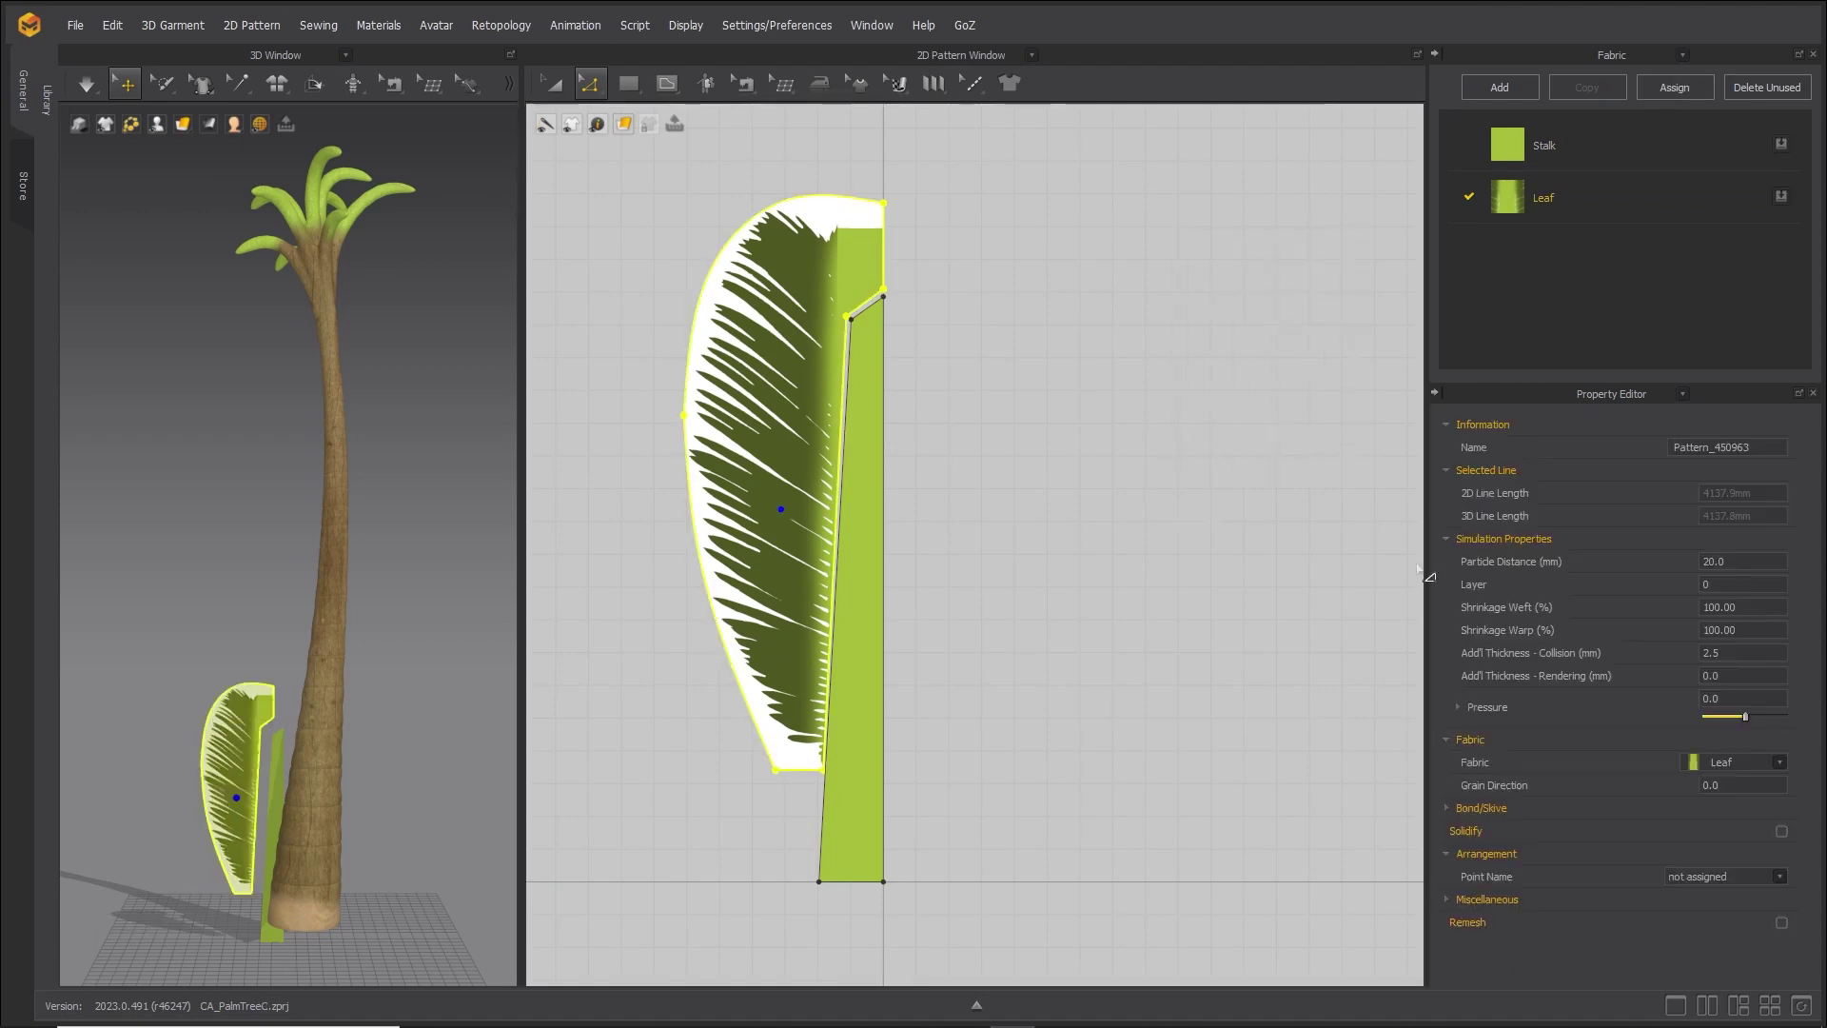
Assign the leaf mask as the Leaf fabric's opacity map and match its size to the texture: 1229.2 mm wide, 1826.3 mm high.
click(1585, 186)
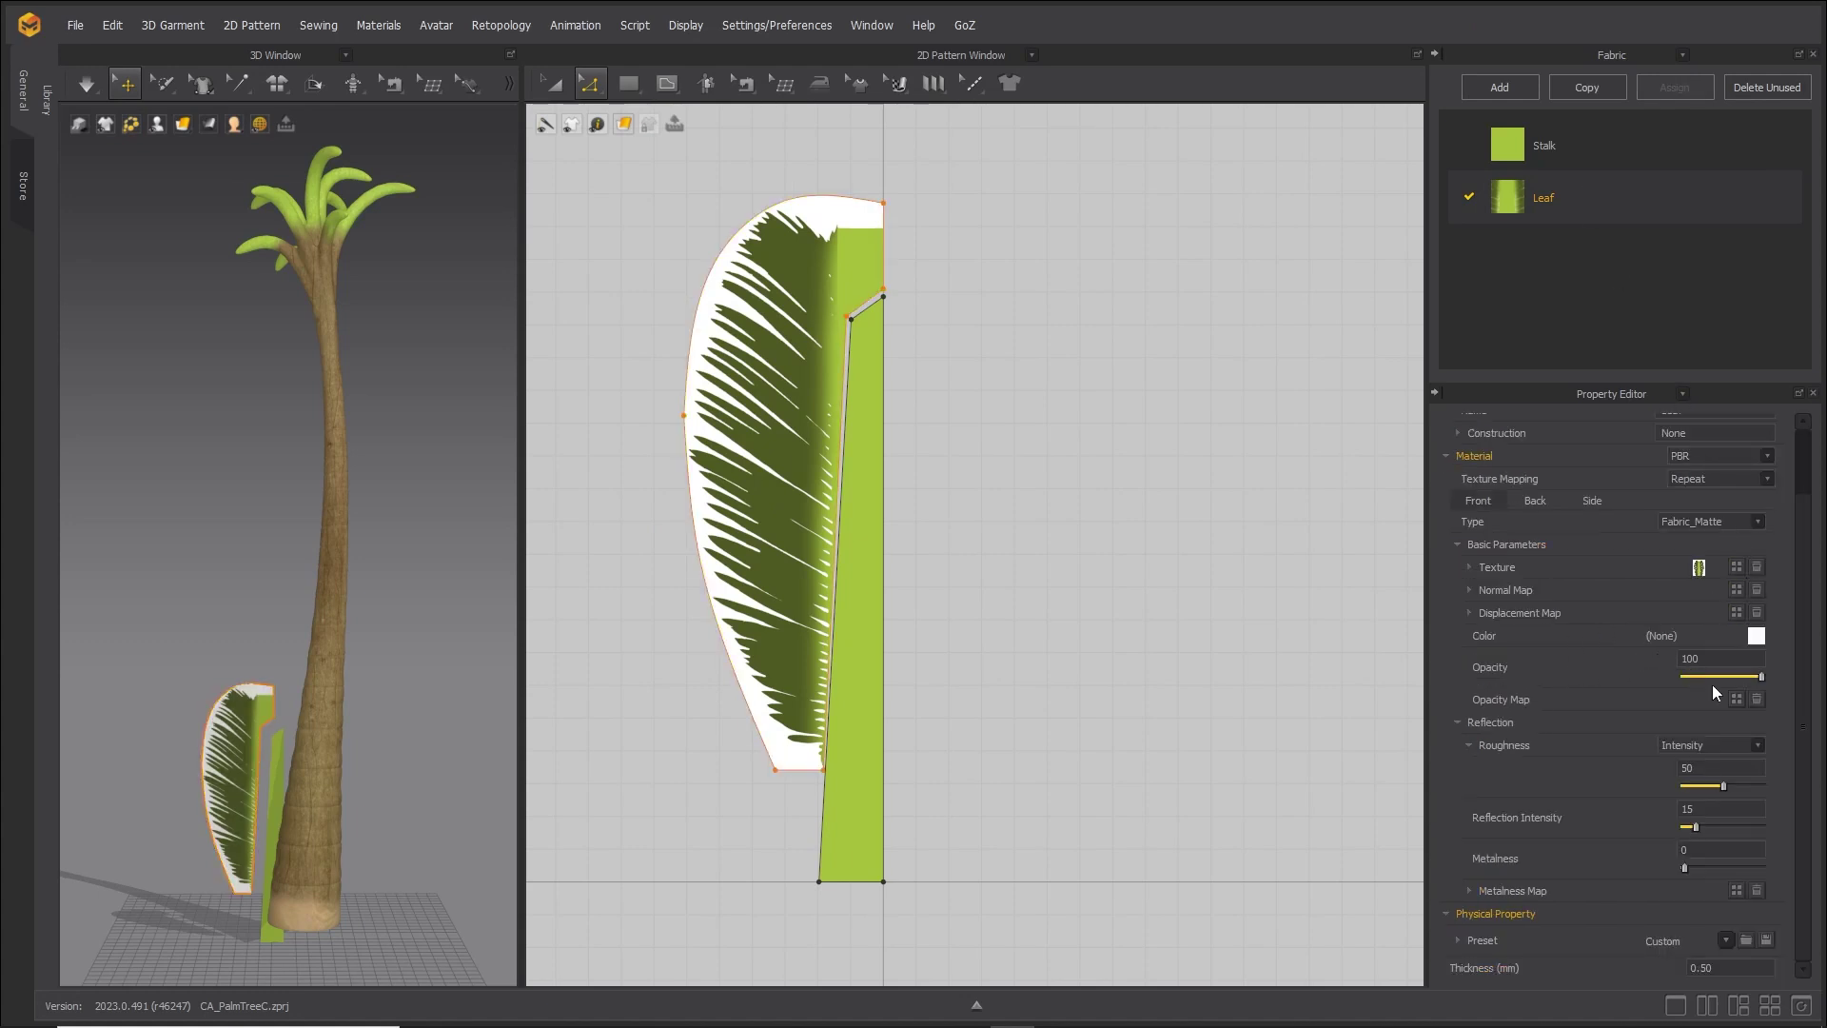
click(1736, 698)
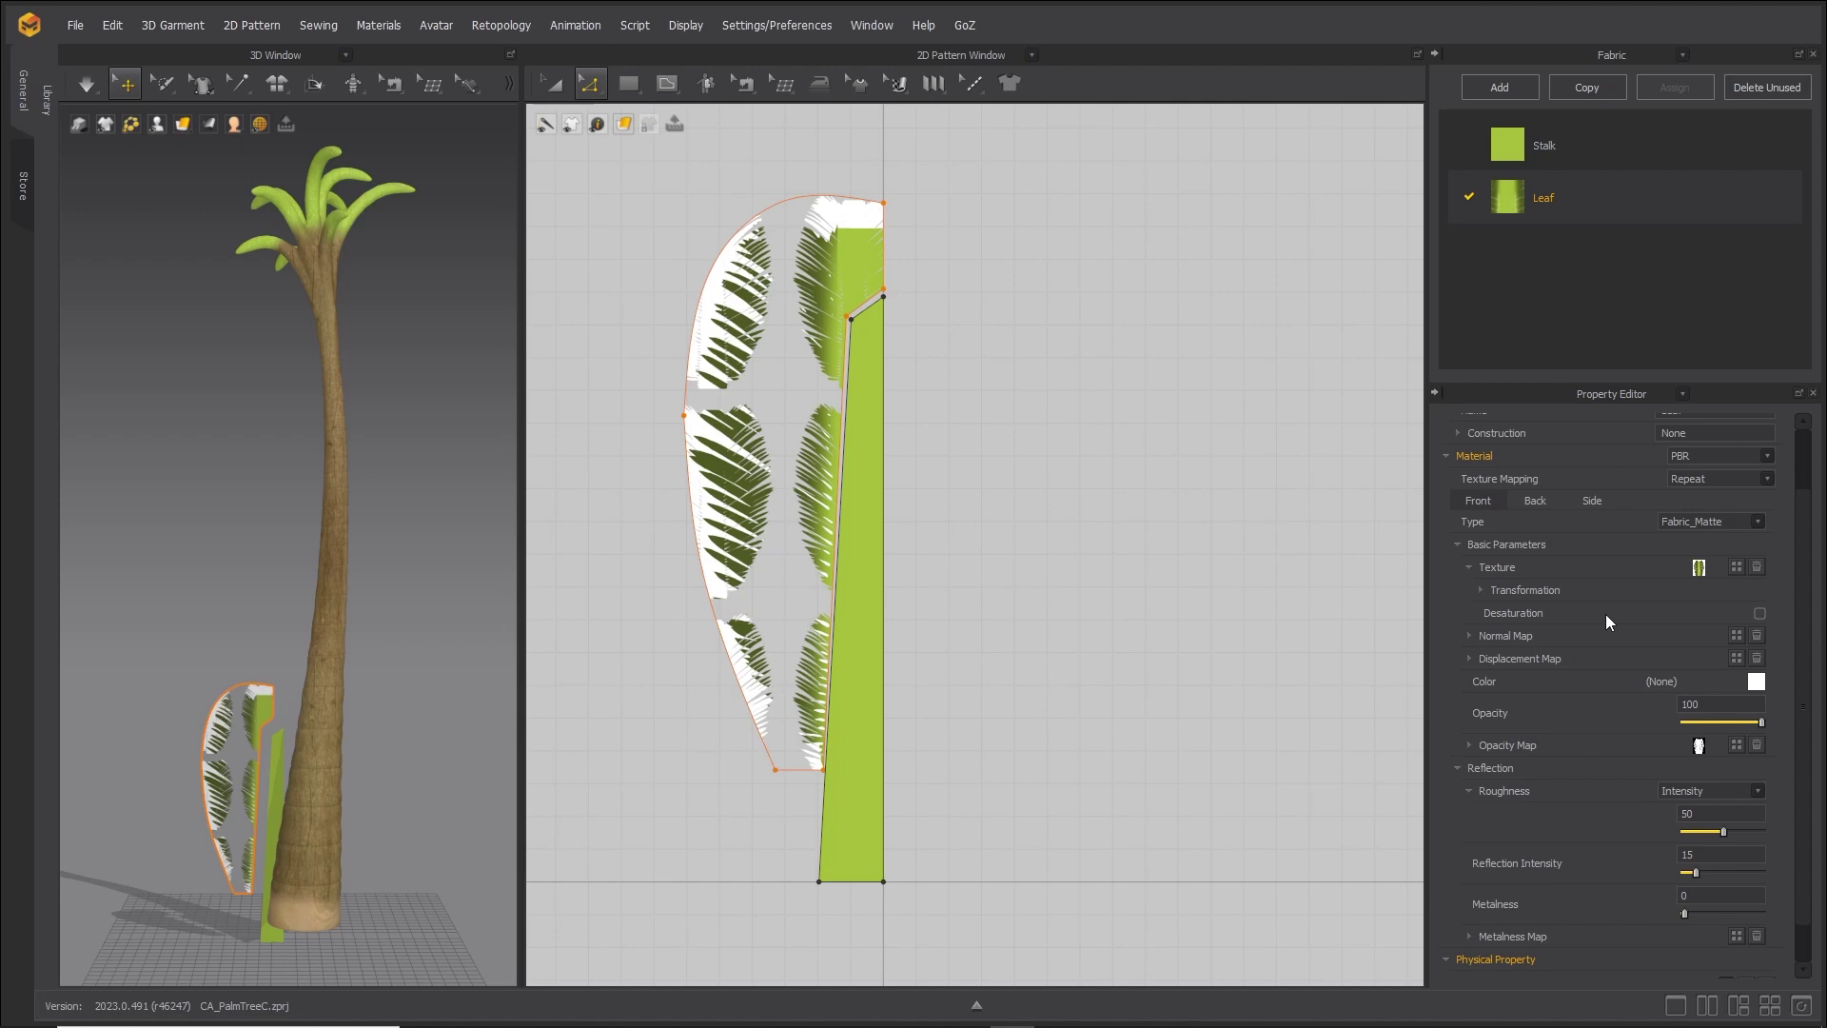
click(1481, 591)
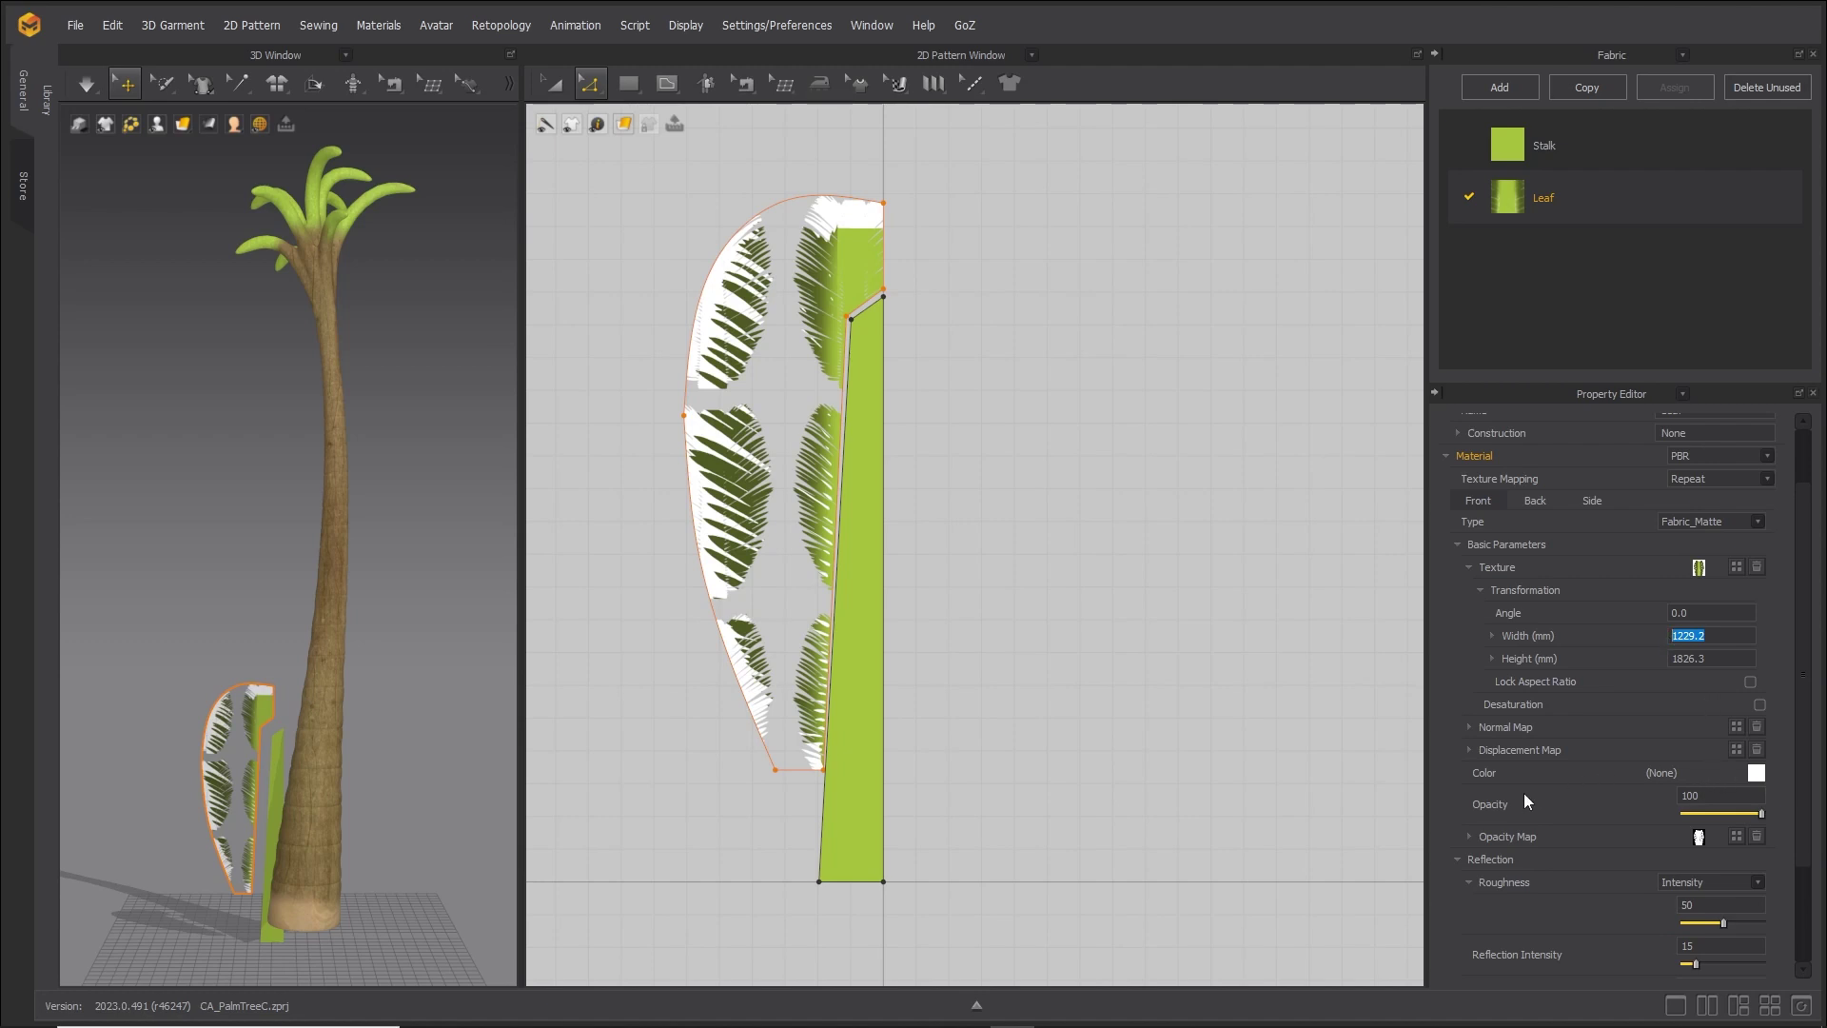
click(1472, 838)
click(1596, 861)
scroll(1595, 845, down, 2)
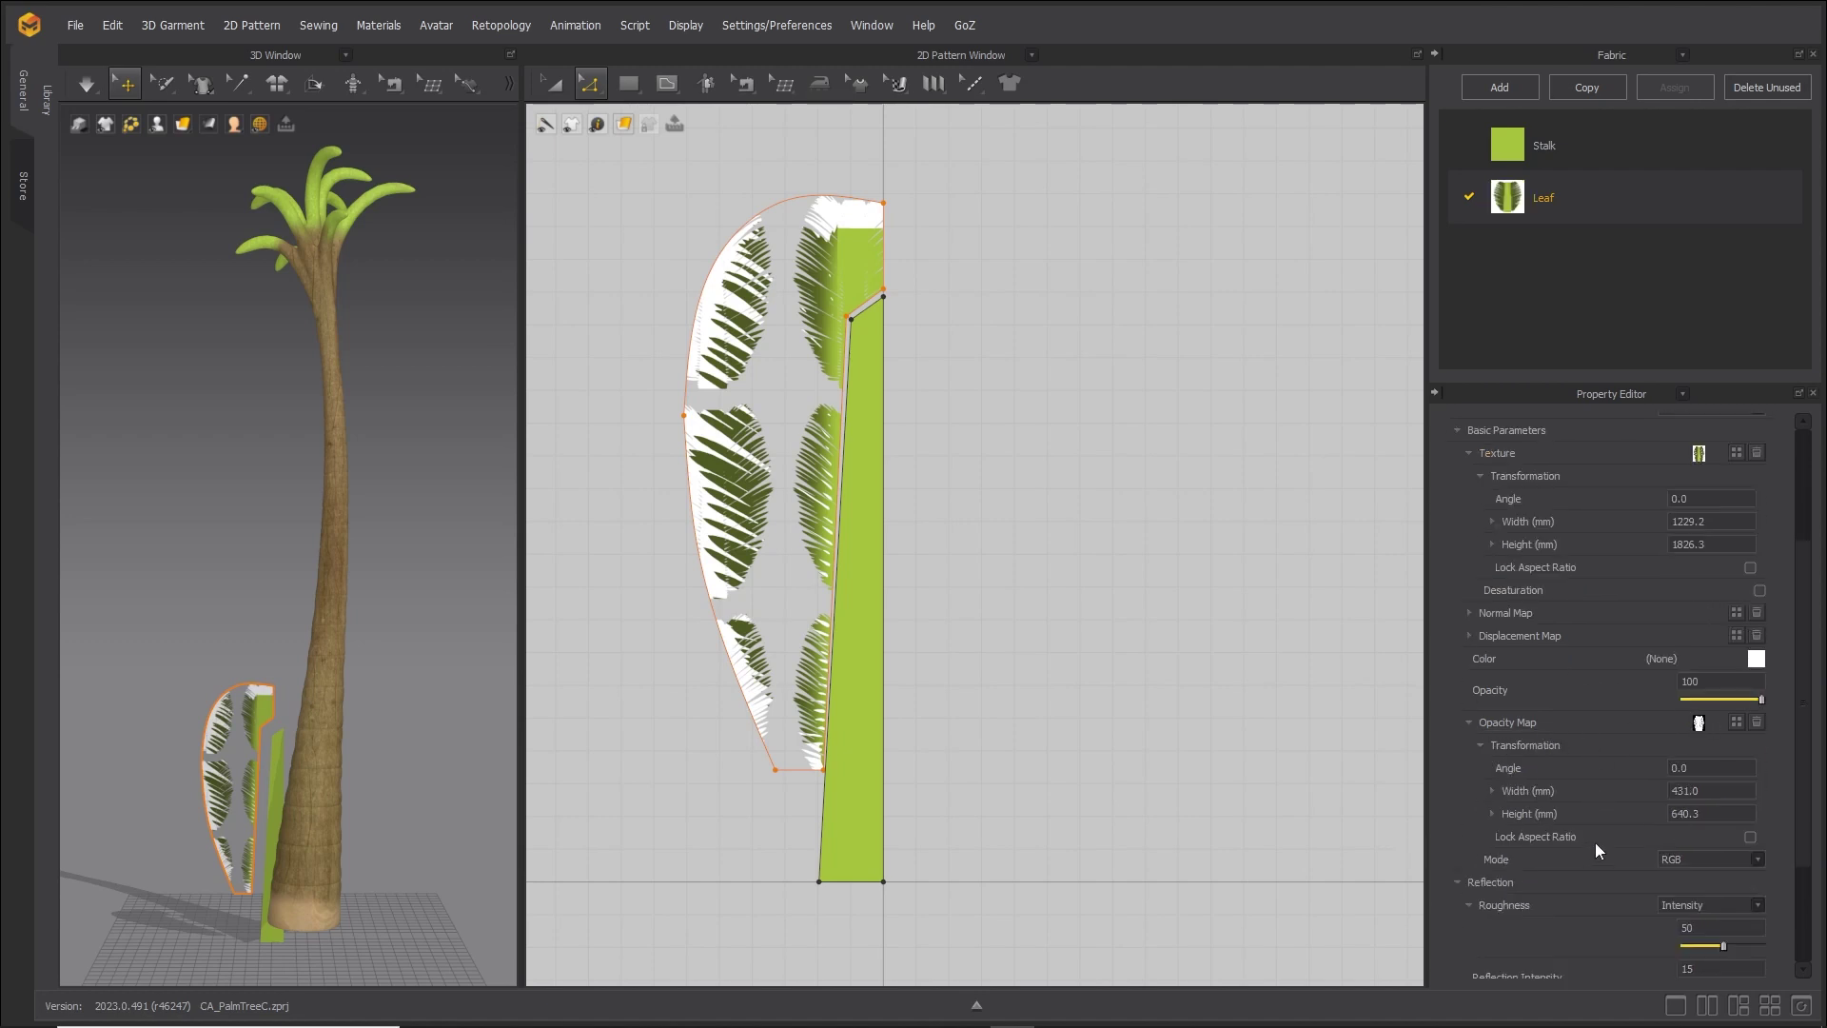
click(1717, 543)
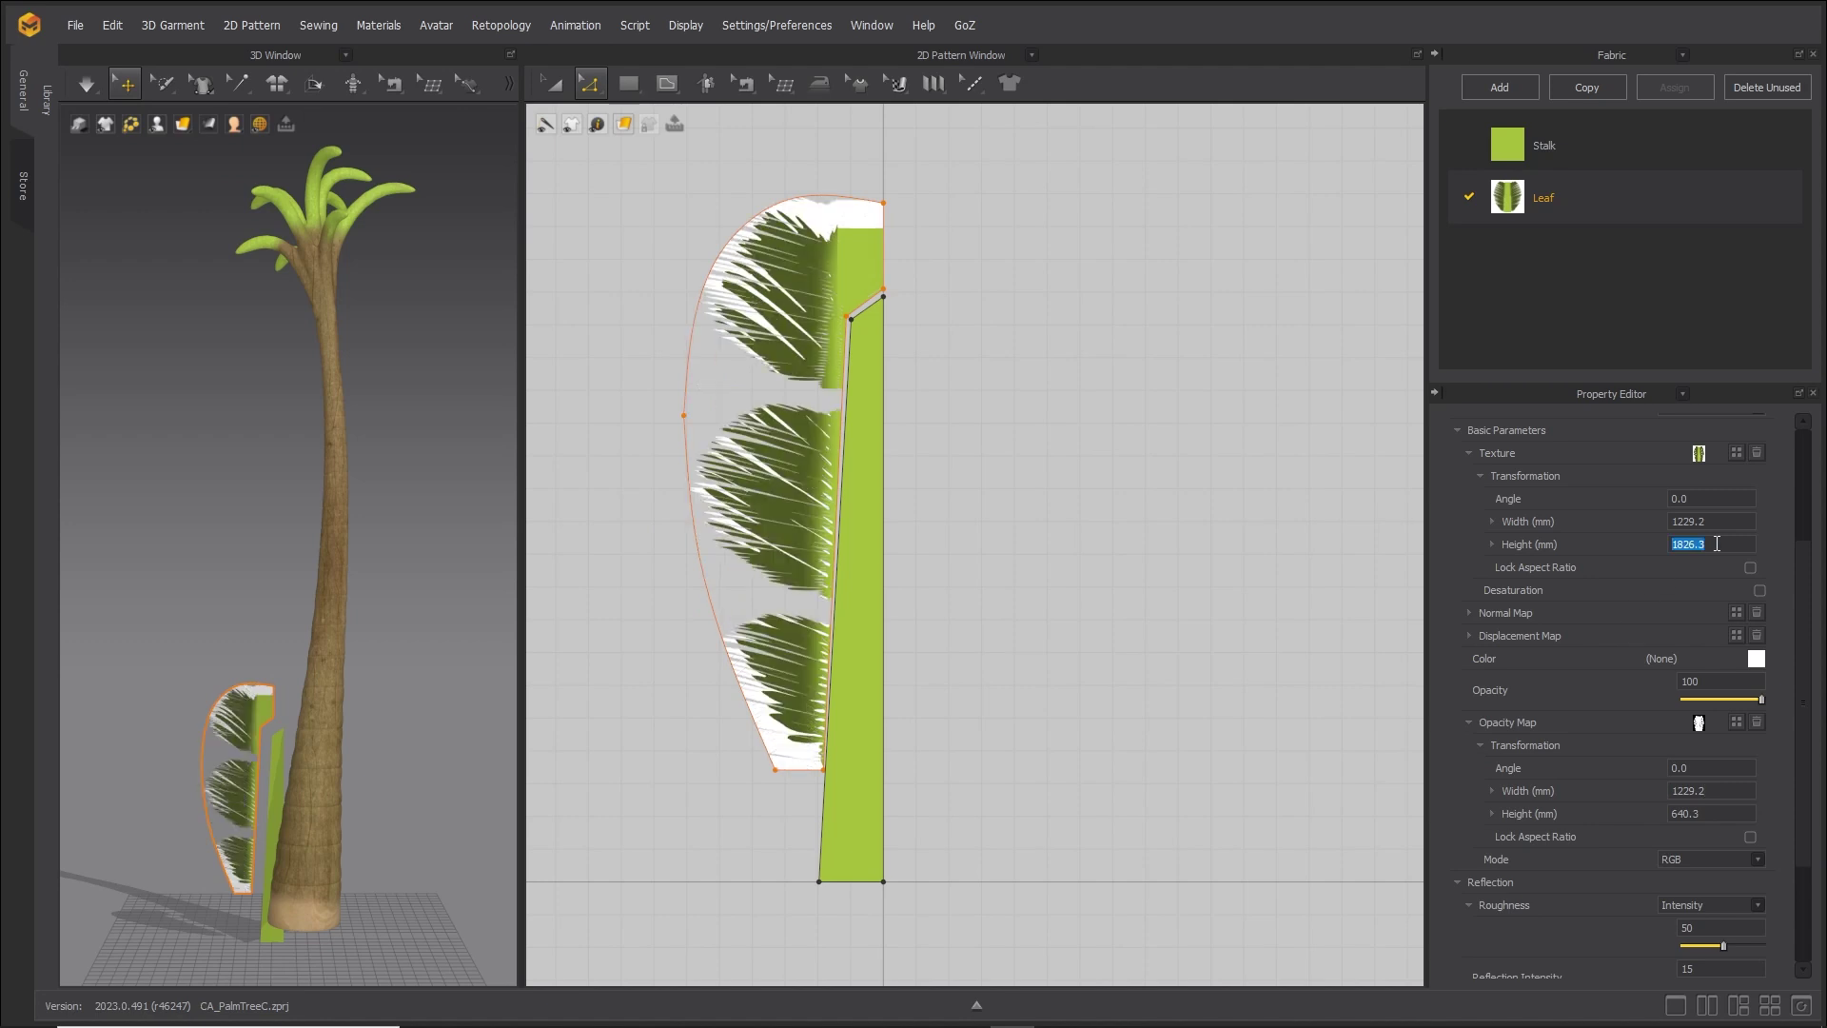
click(1713, 811)
click(1710, 768)
middle_drag(231, 807, 326, 526)
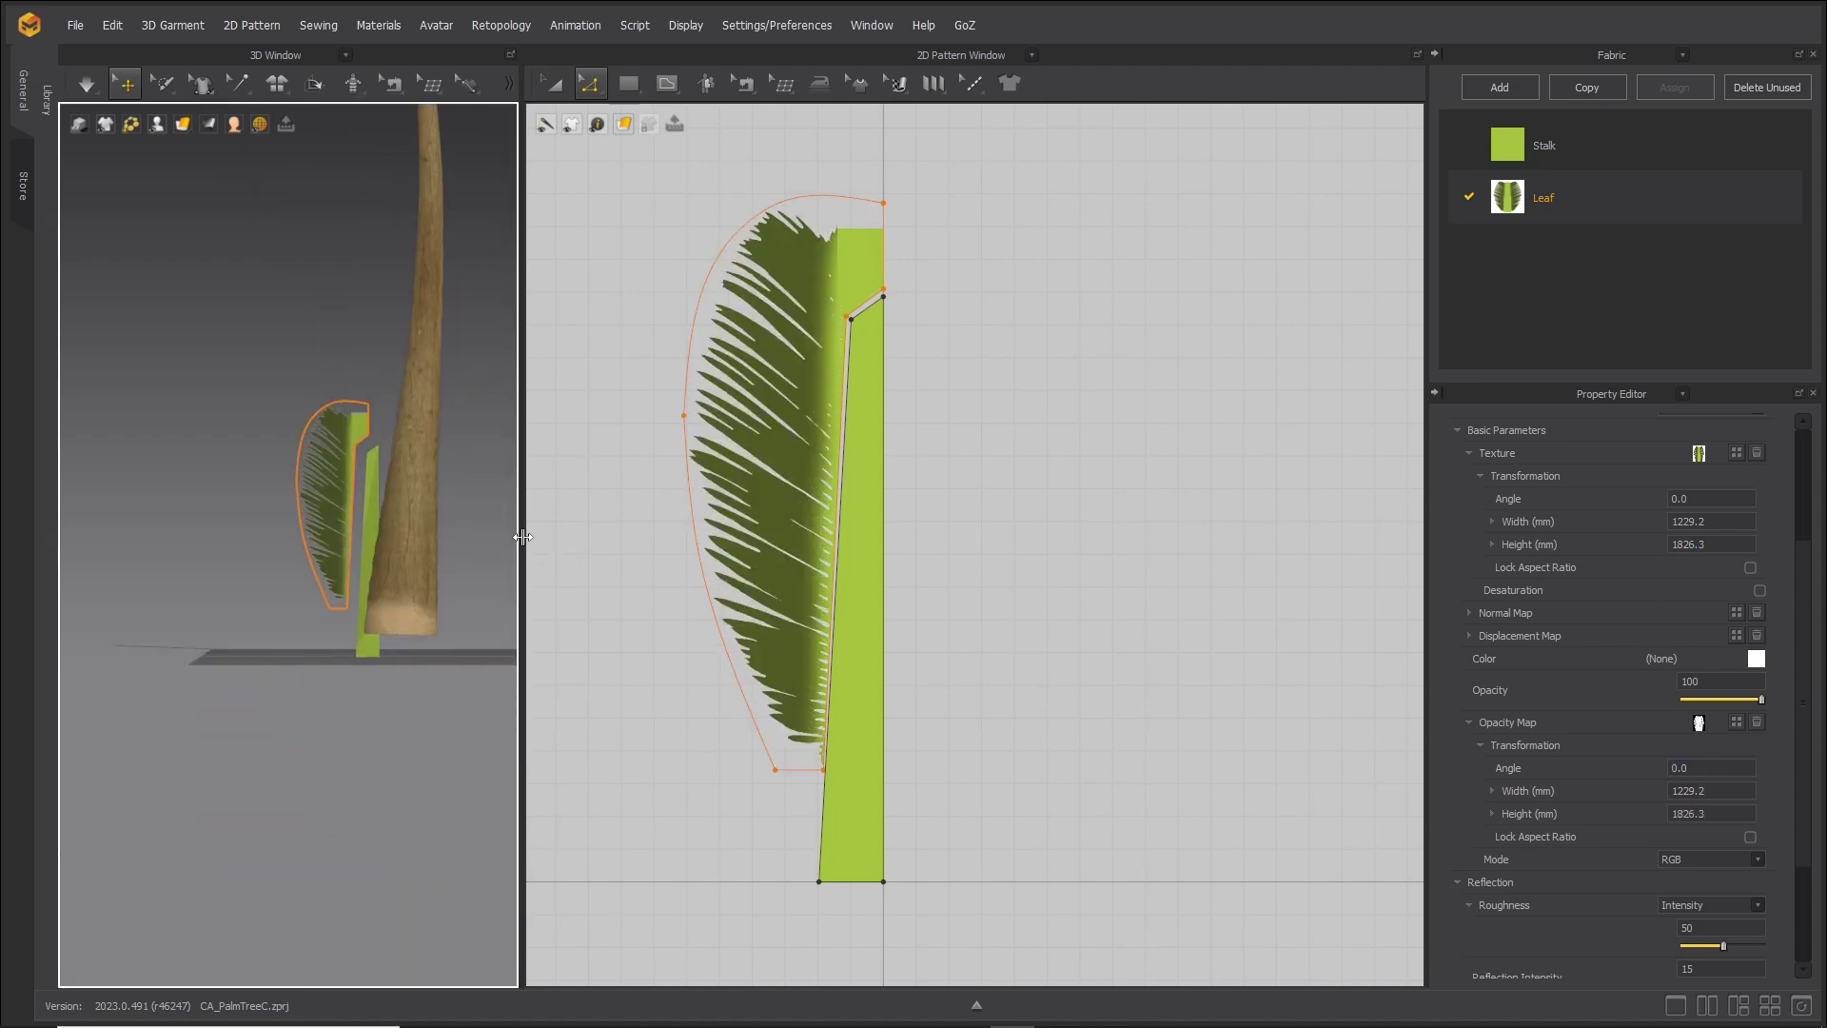
Enlarge the 3D view temporarily to examine how the leaf's transparency and stalk look beside the palm trunk.
drag(520, 537, 1151, 537)
scroll(806, 542, down, 5)
scroll(808, 541, down, 10)
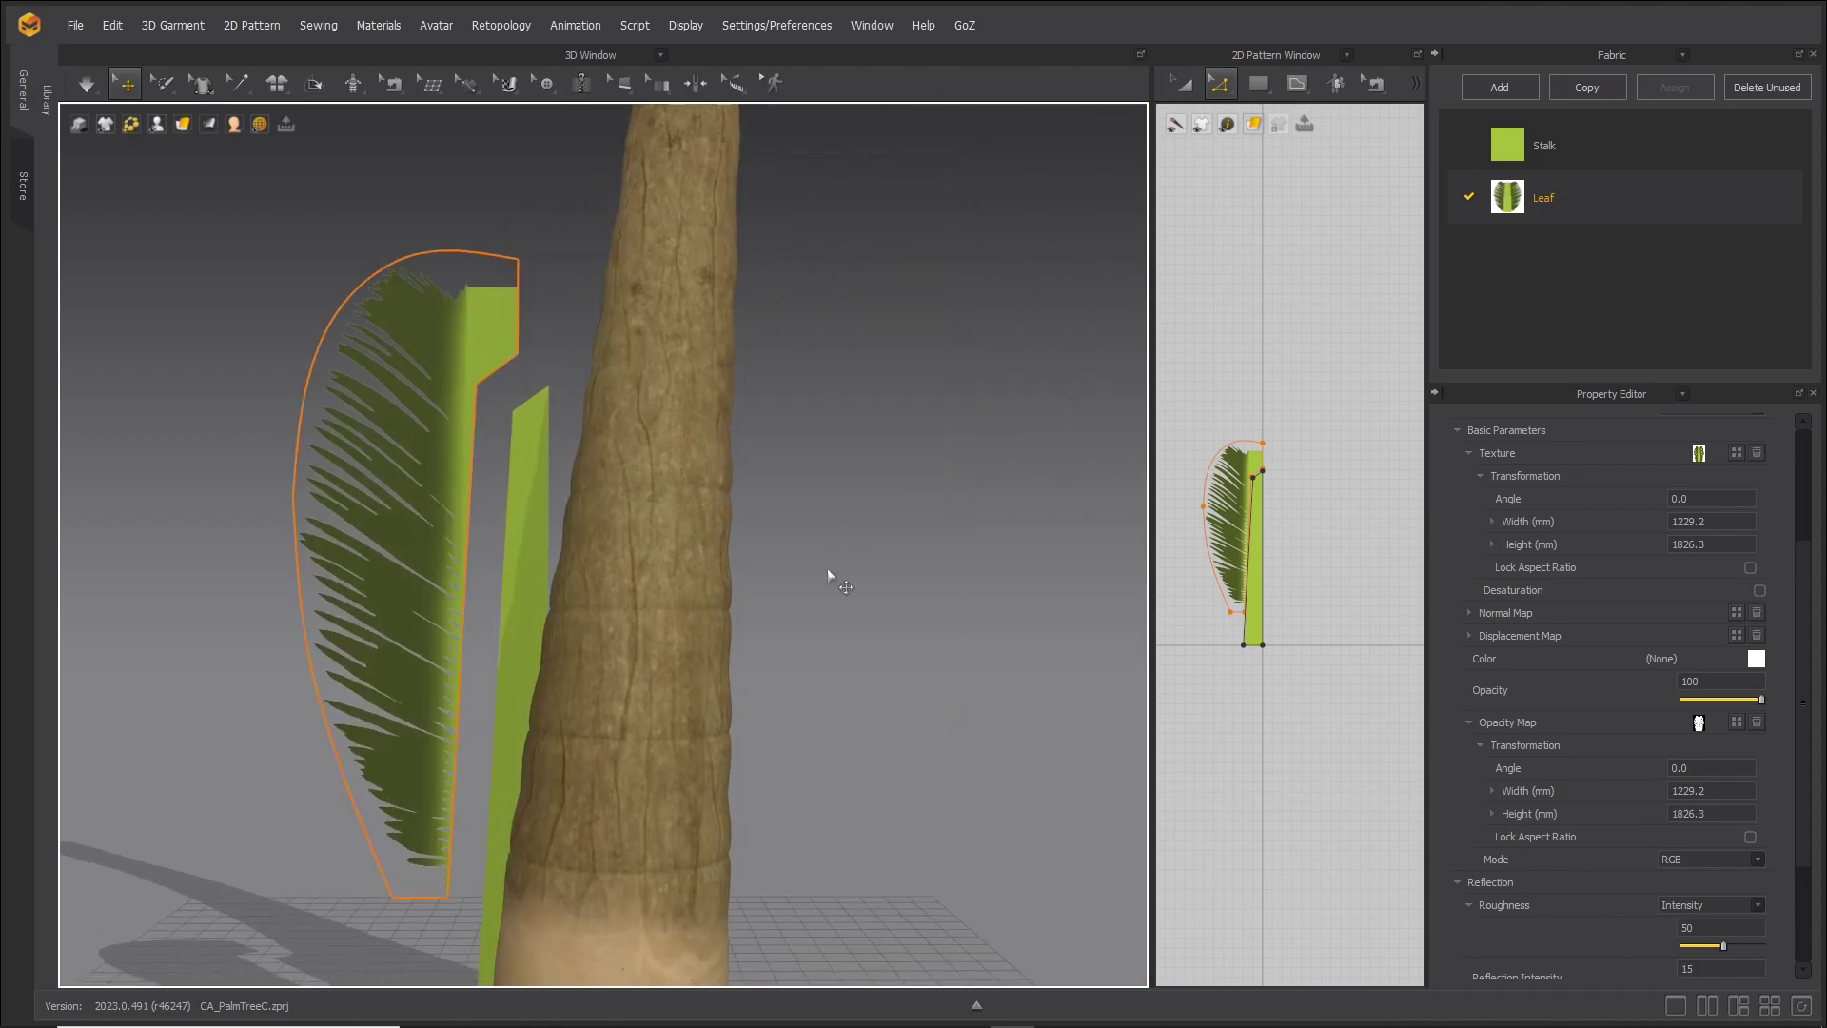
drag(1151, 519, 555, 518)
scroll(937, 476, up, 8)
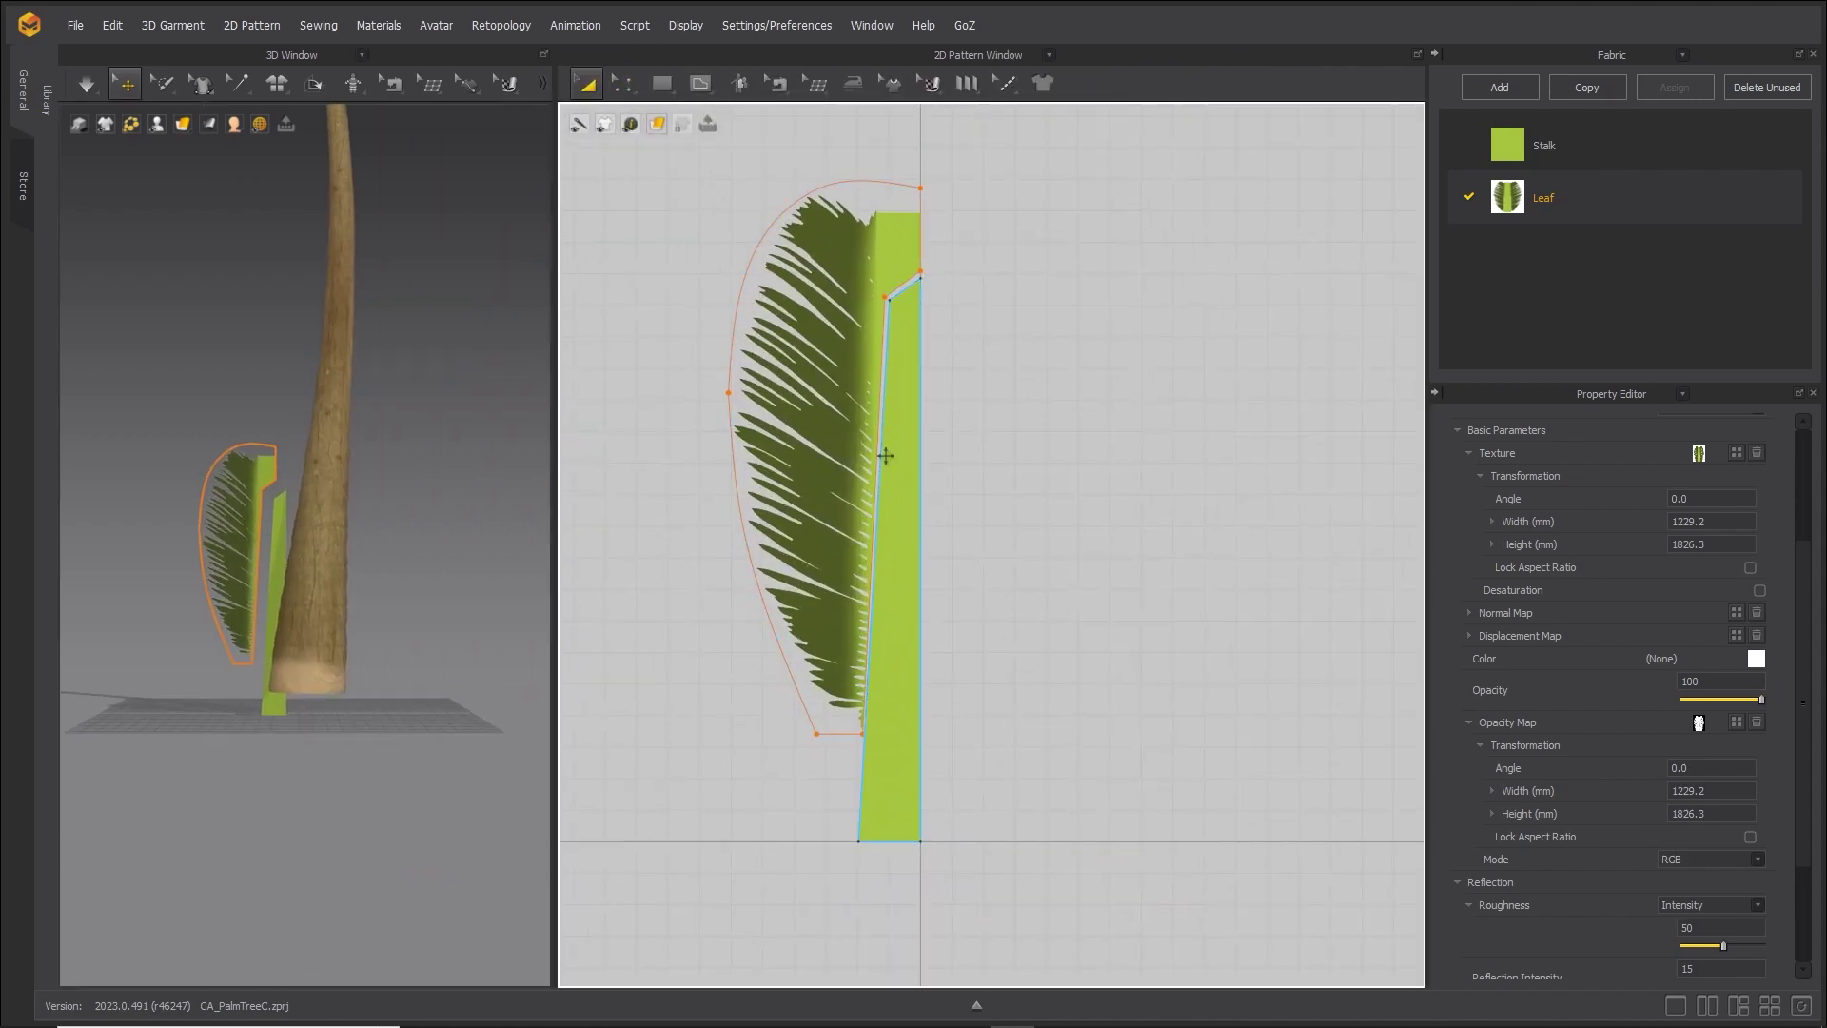
click(960, 511)
middle_drag(960, 511, 1174, 520)
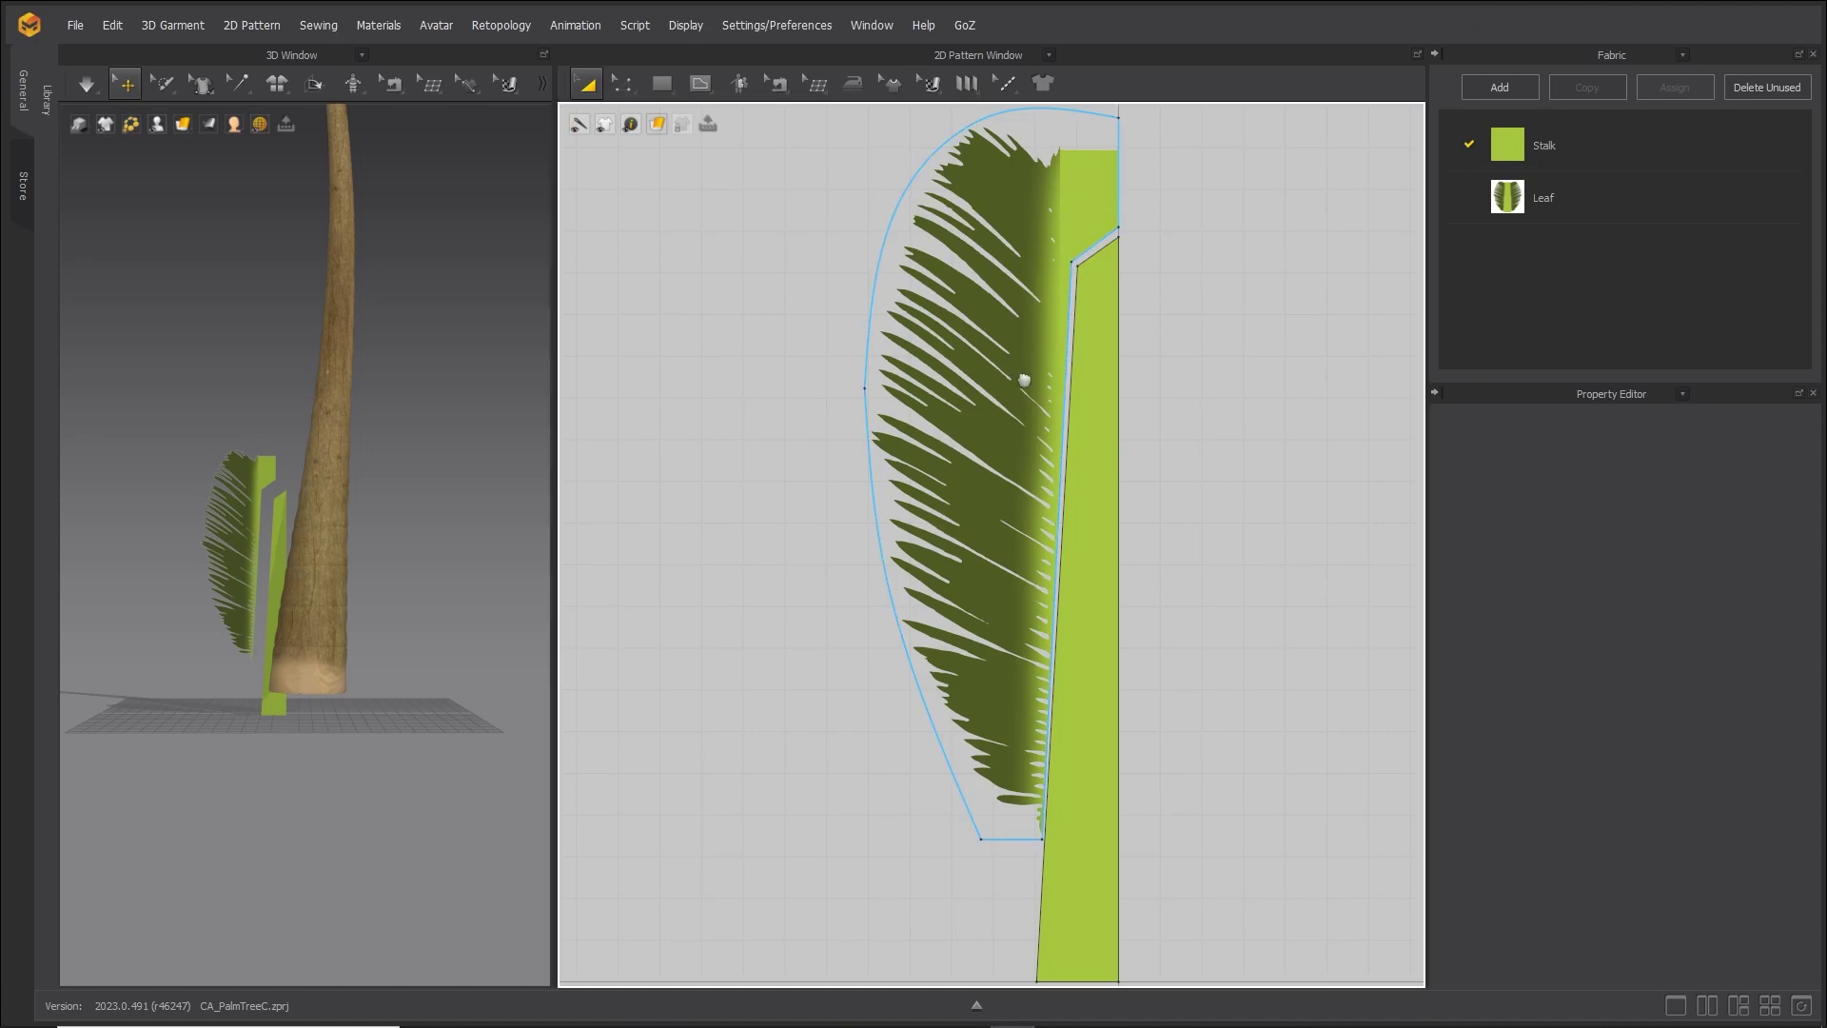
Move the half leaf pattern sideways away from the stalk to open a wider gap between the two.
middle_drag(1073, 365, 862, 428)
scroll(862, 428, down, 2)
scroll(879, 496, up, 6)
scroll(879, 496, down, 4)
drag(824, 486, 770, 494)
scroll(847, 428, up, 2)
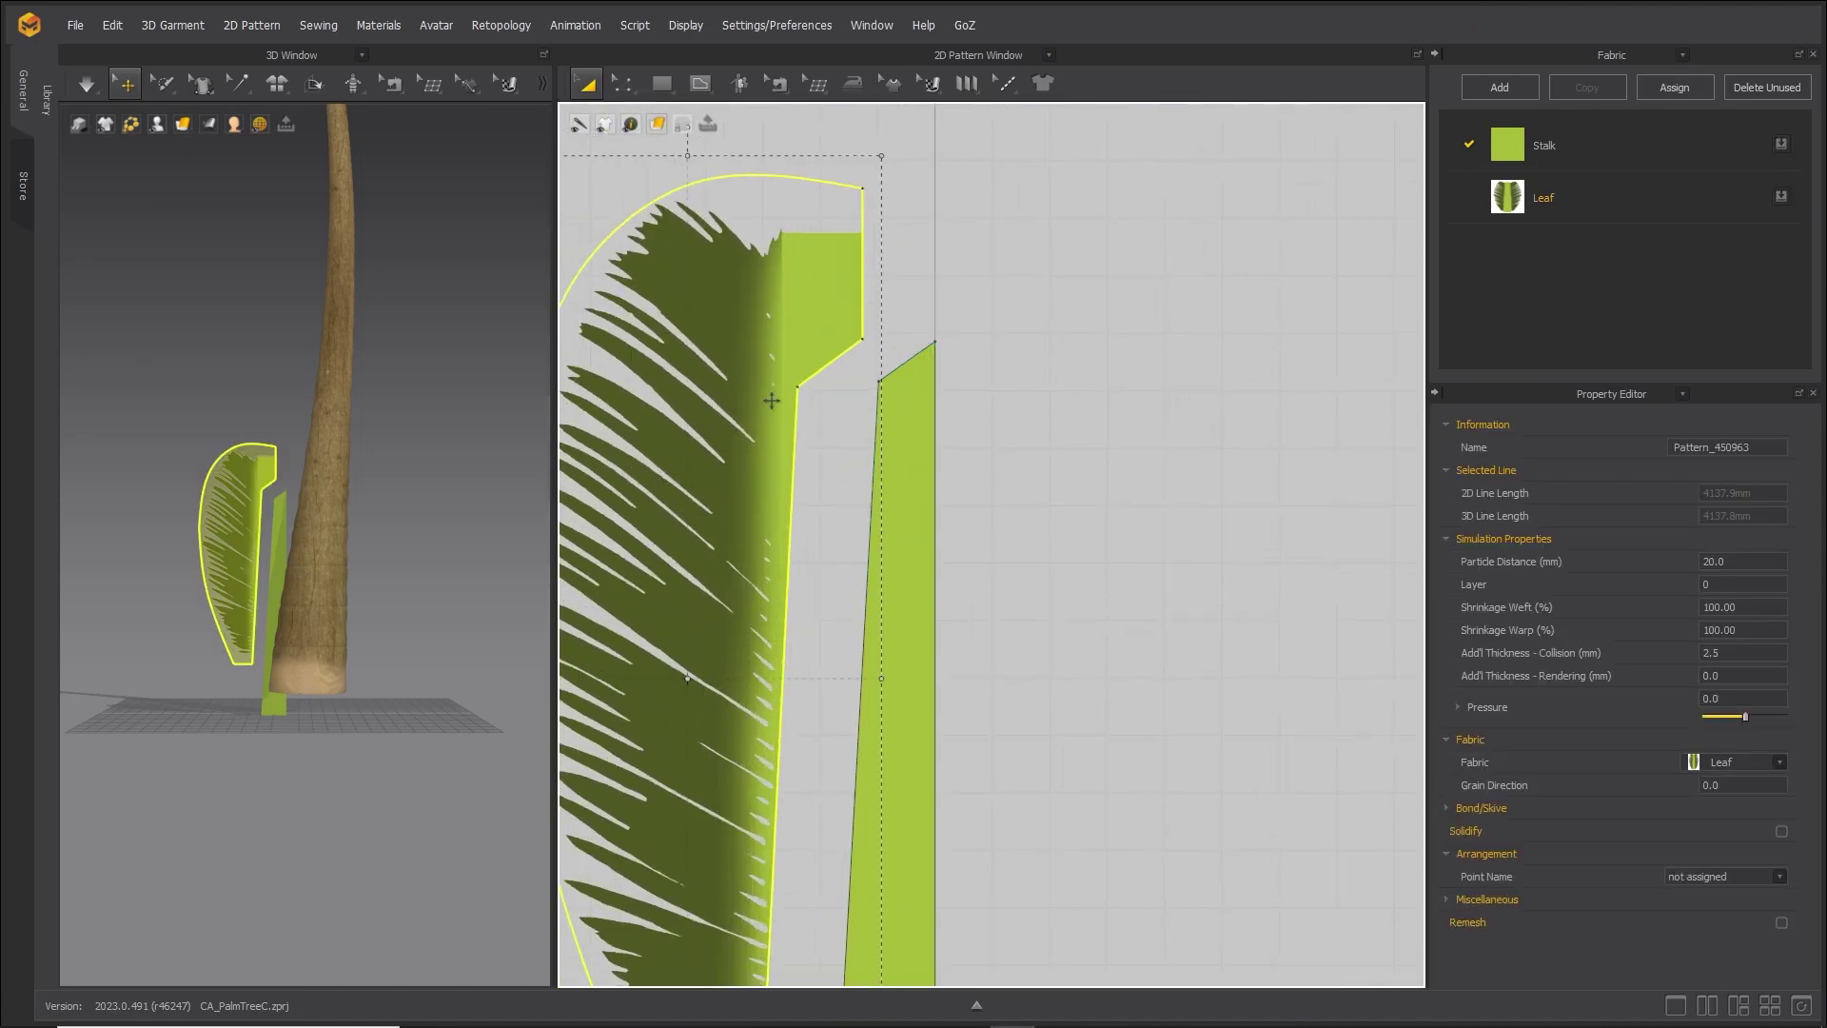
scroll(847, 413, up, 3)
scroll(1020, 481, down, 2)
Add a point on the stalk's slanted top edge about 67.2 mm from its tip, roughly matching the leaf's short slanted edge.
key(z)
click(1039, 453)
drag(1039, 453, 975, 487)
scroll(1018, 533, up, 3)
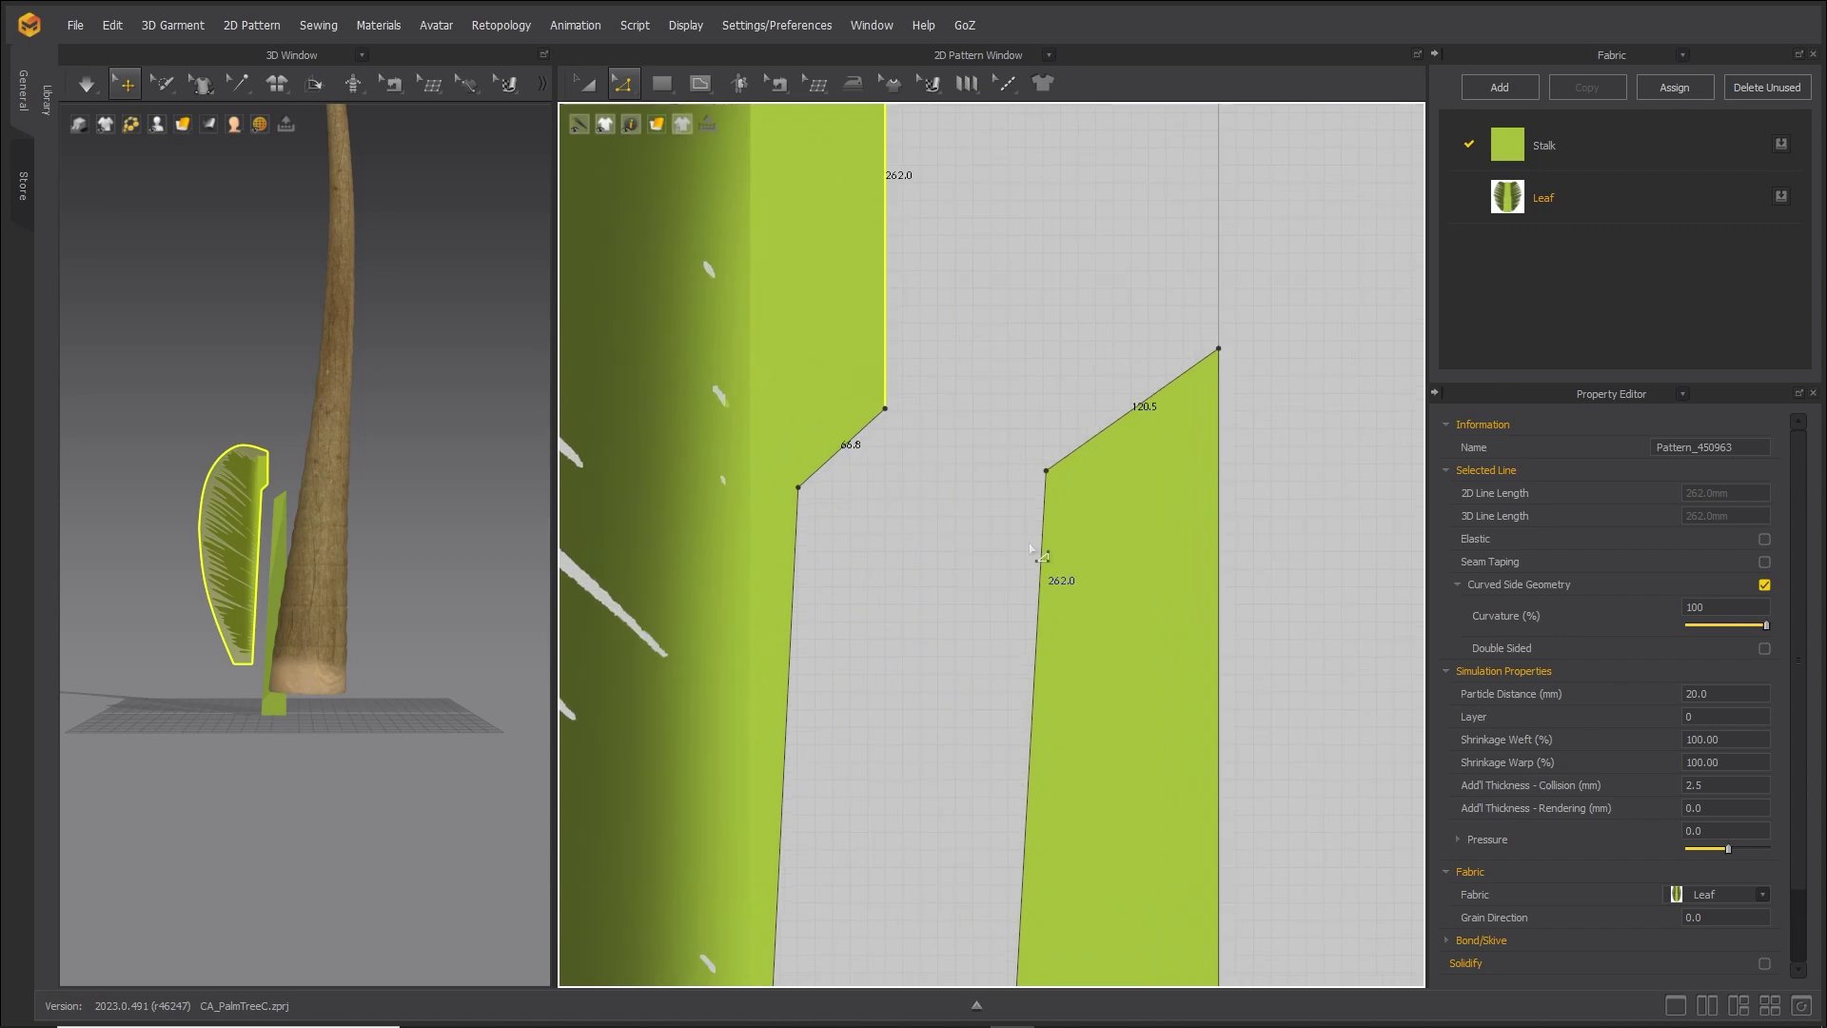
scroll(1008, 523, up, 1)
click(628, 84)
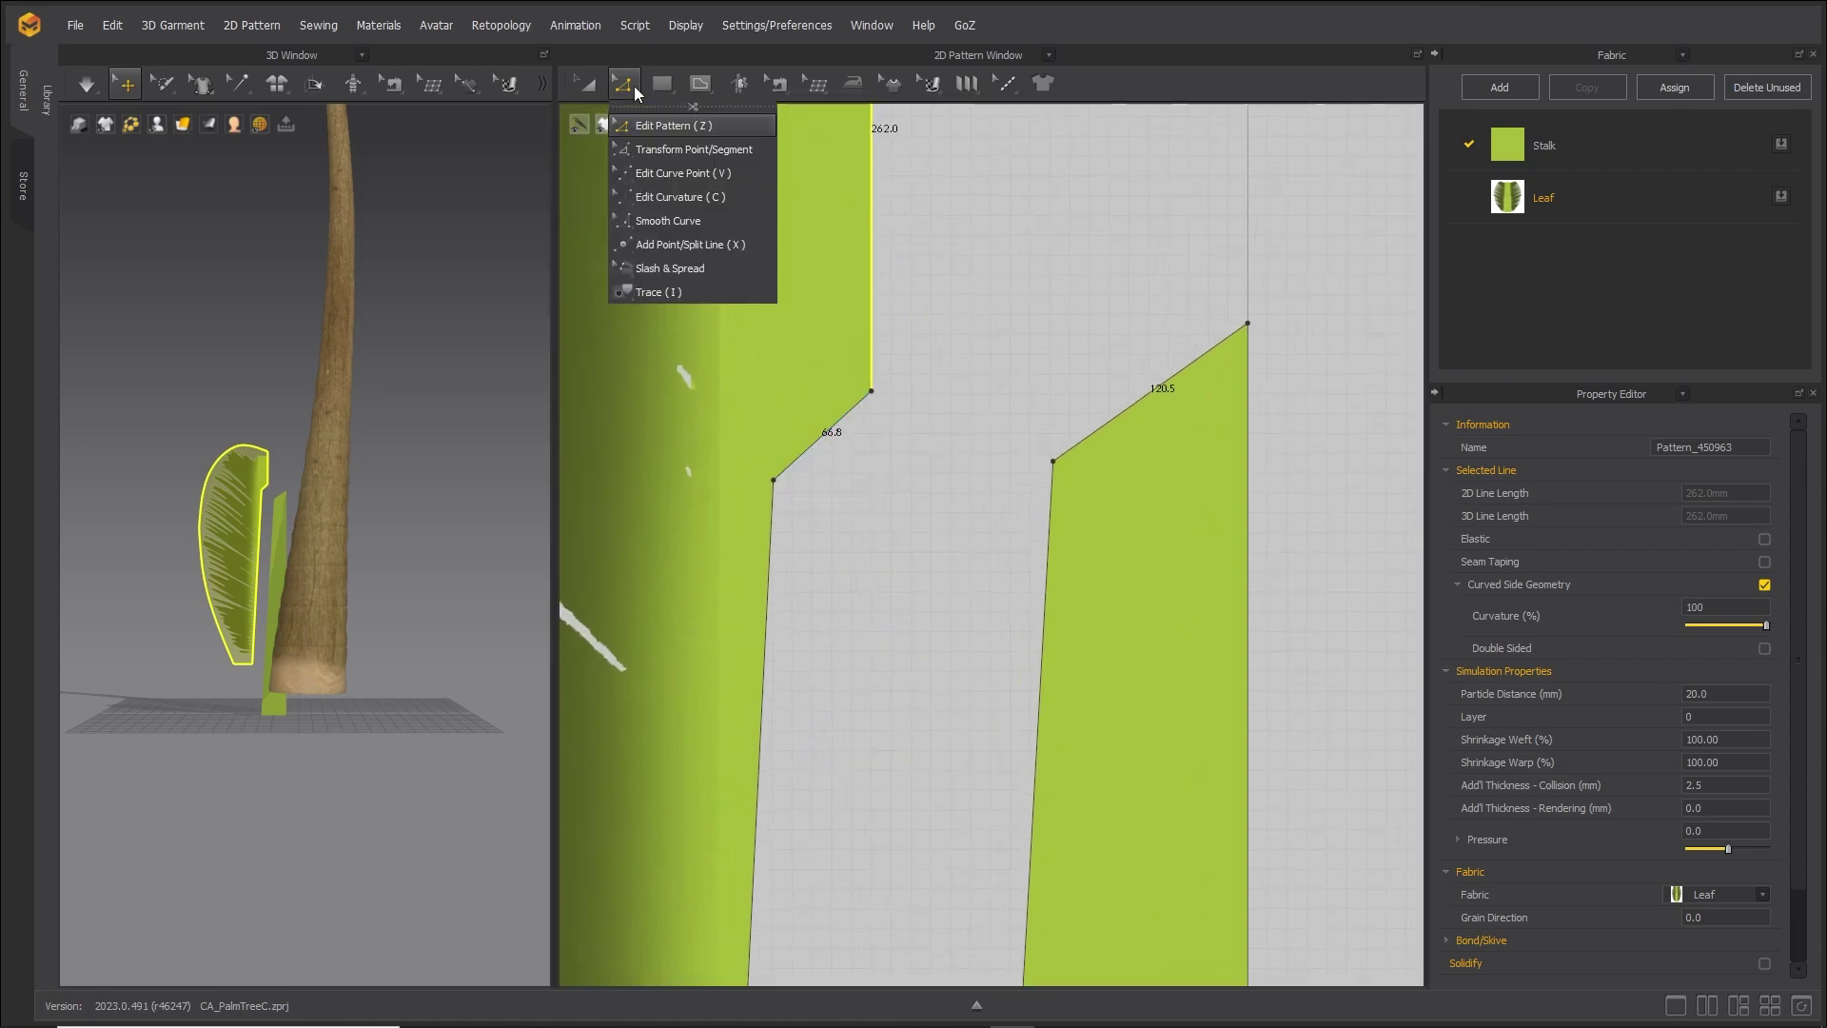
click(724, 246)
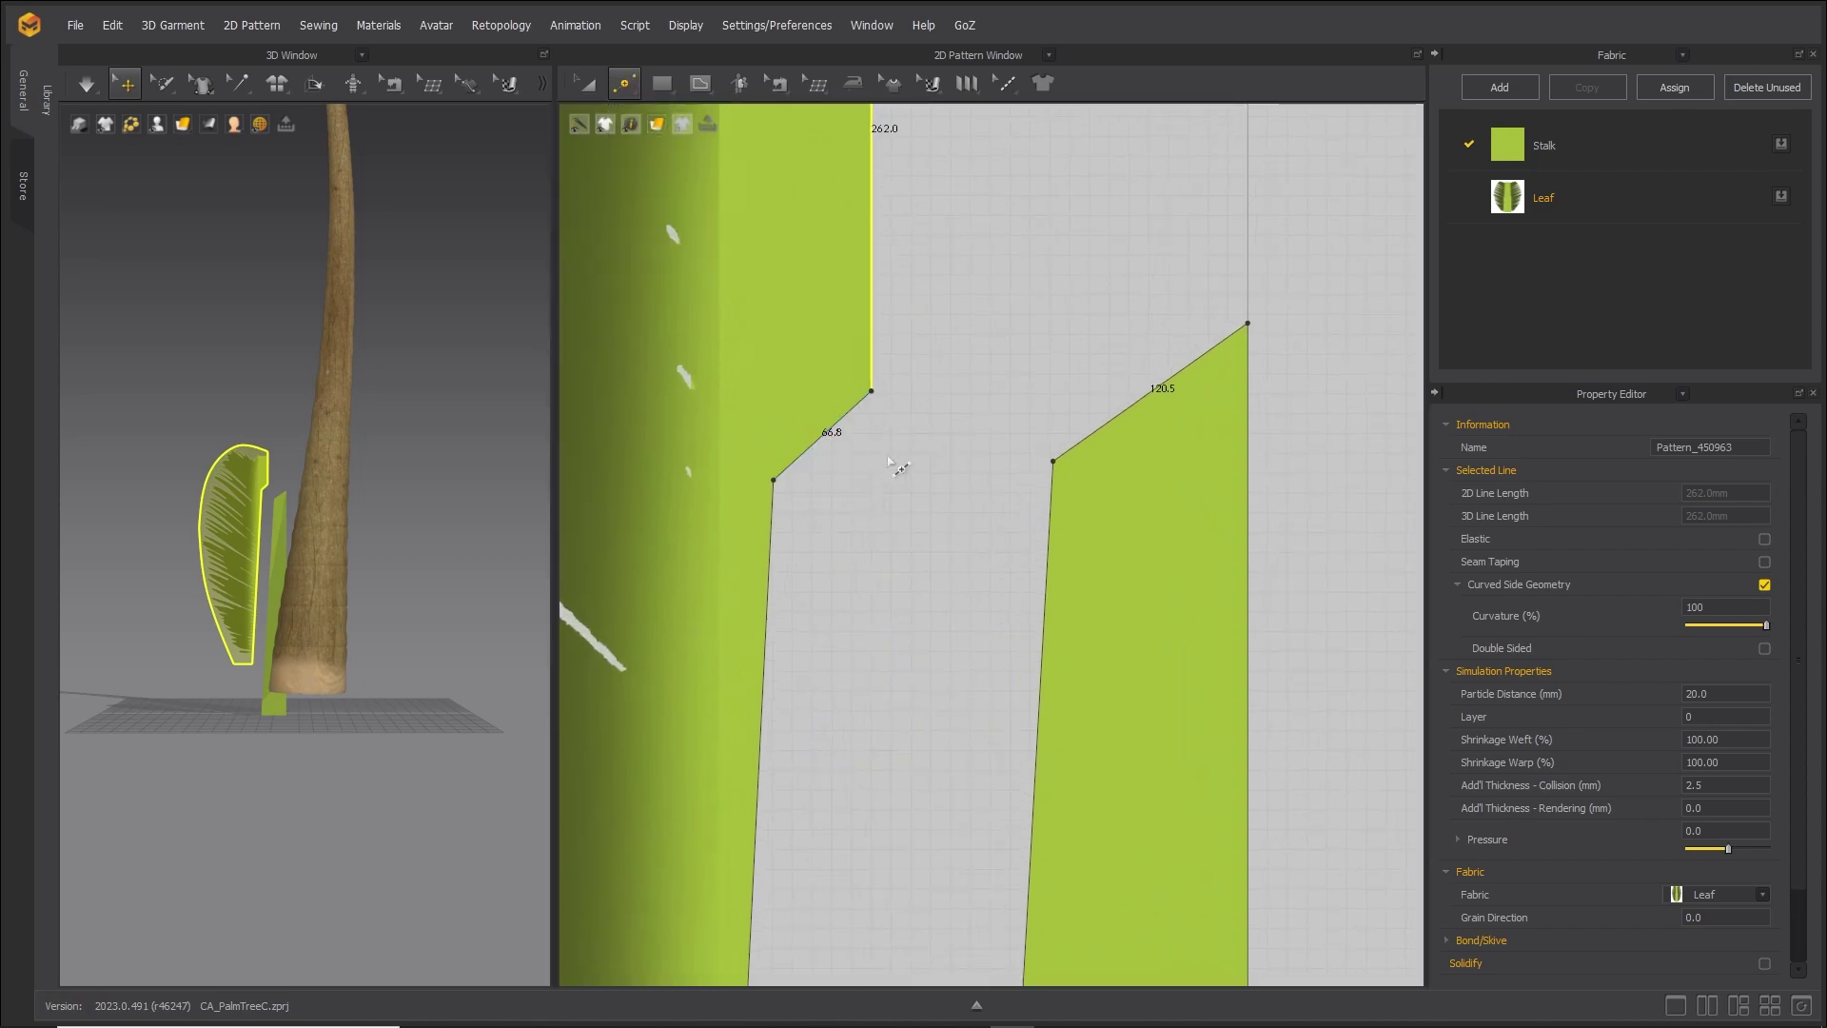
click(1140, 401)
scroll(1076, 260, down, 2)
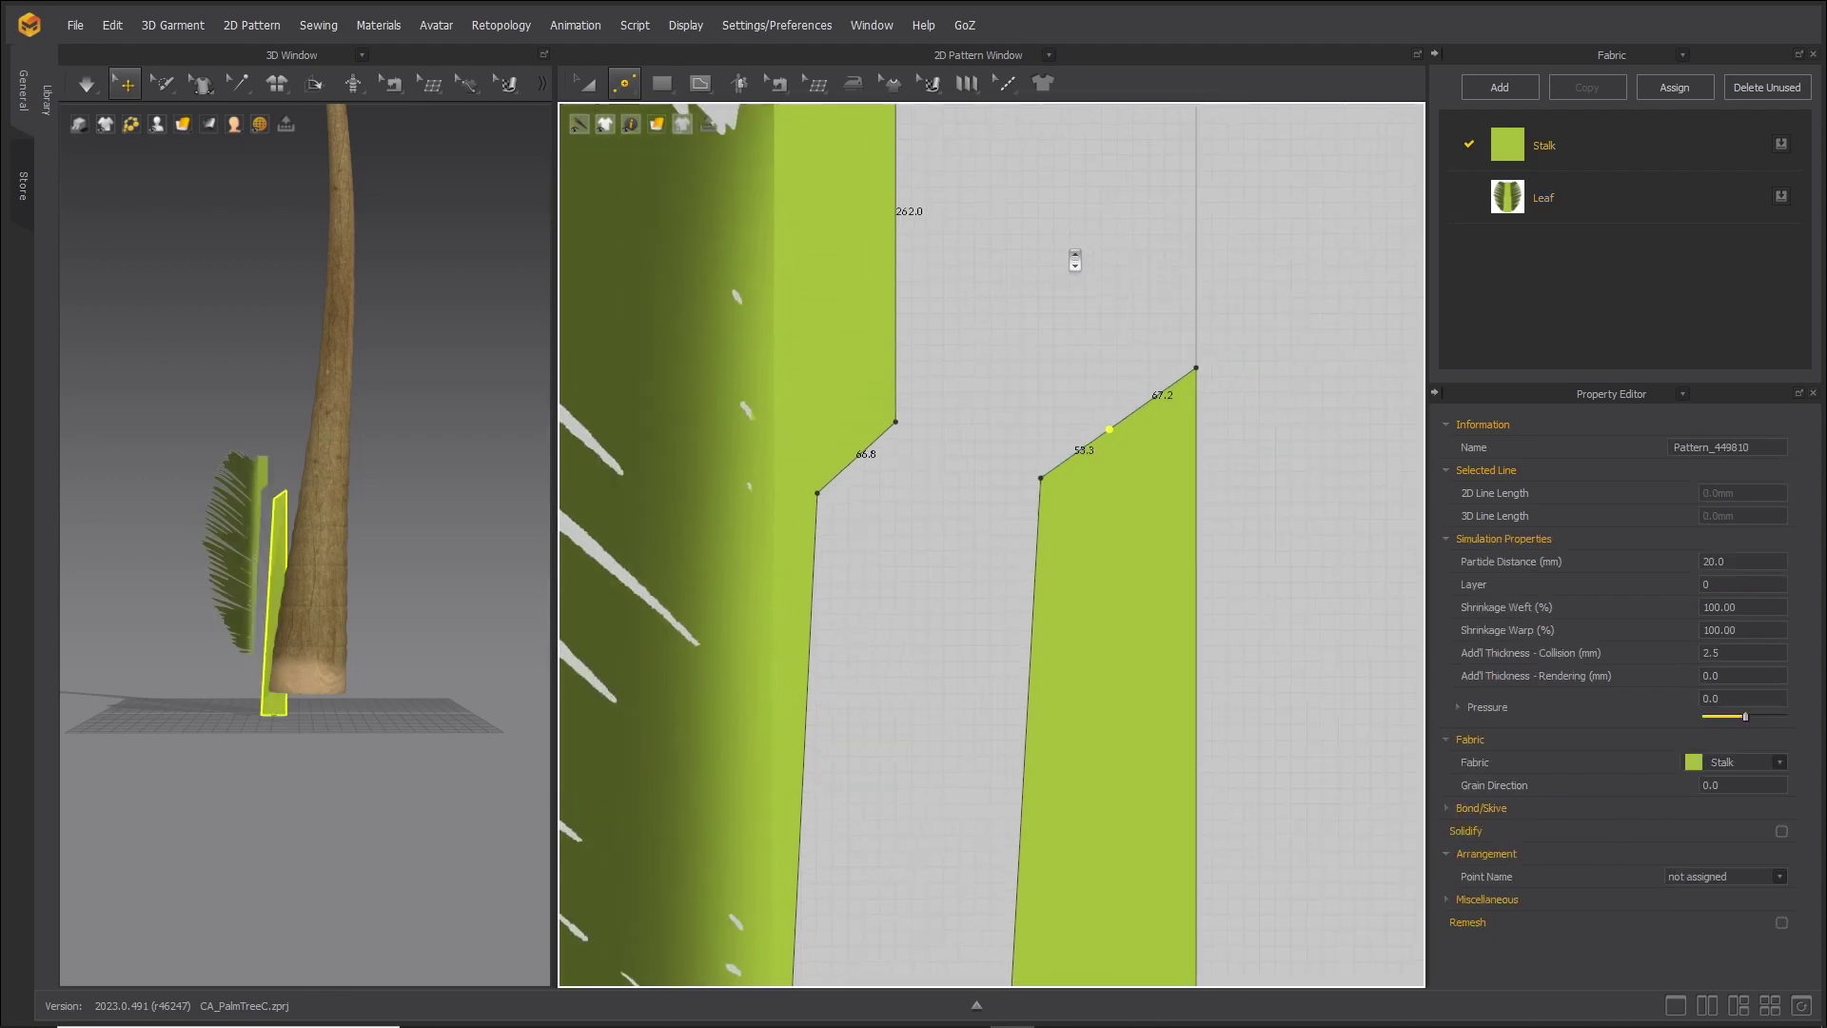
Add a point on the stalk's bottom edge about 68.5 mm from its straight centre edge.
middle_drag(1008, 677, 974, 328)
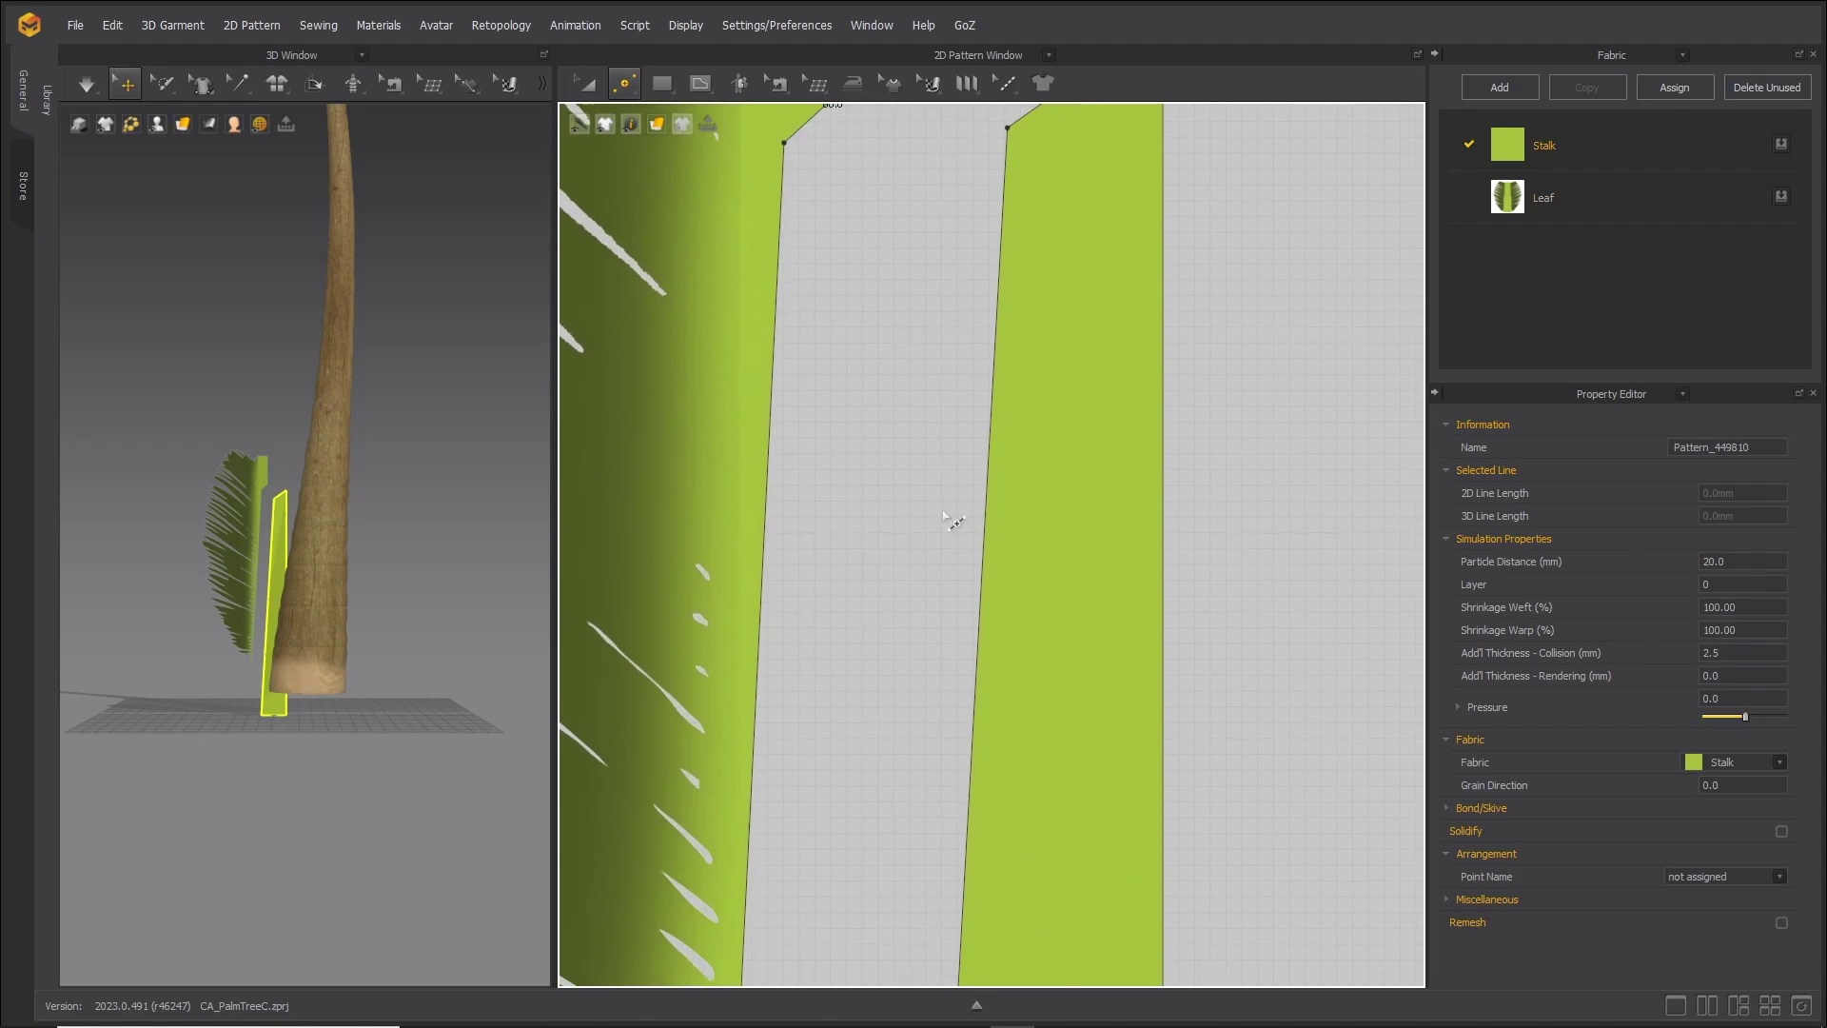
scroll(1003, 494, down, 3)
middle_drag(990, 761, 972, 411)
middle_drag(955, 786, 995, 392)
middle_drag(1085, 751, 1062, 404)
click(1027, 814)
scroll(1020, 399, down, 5)
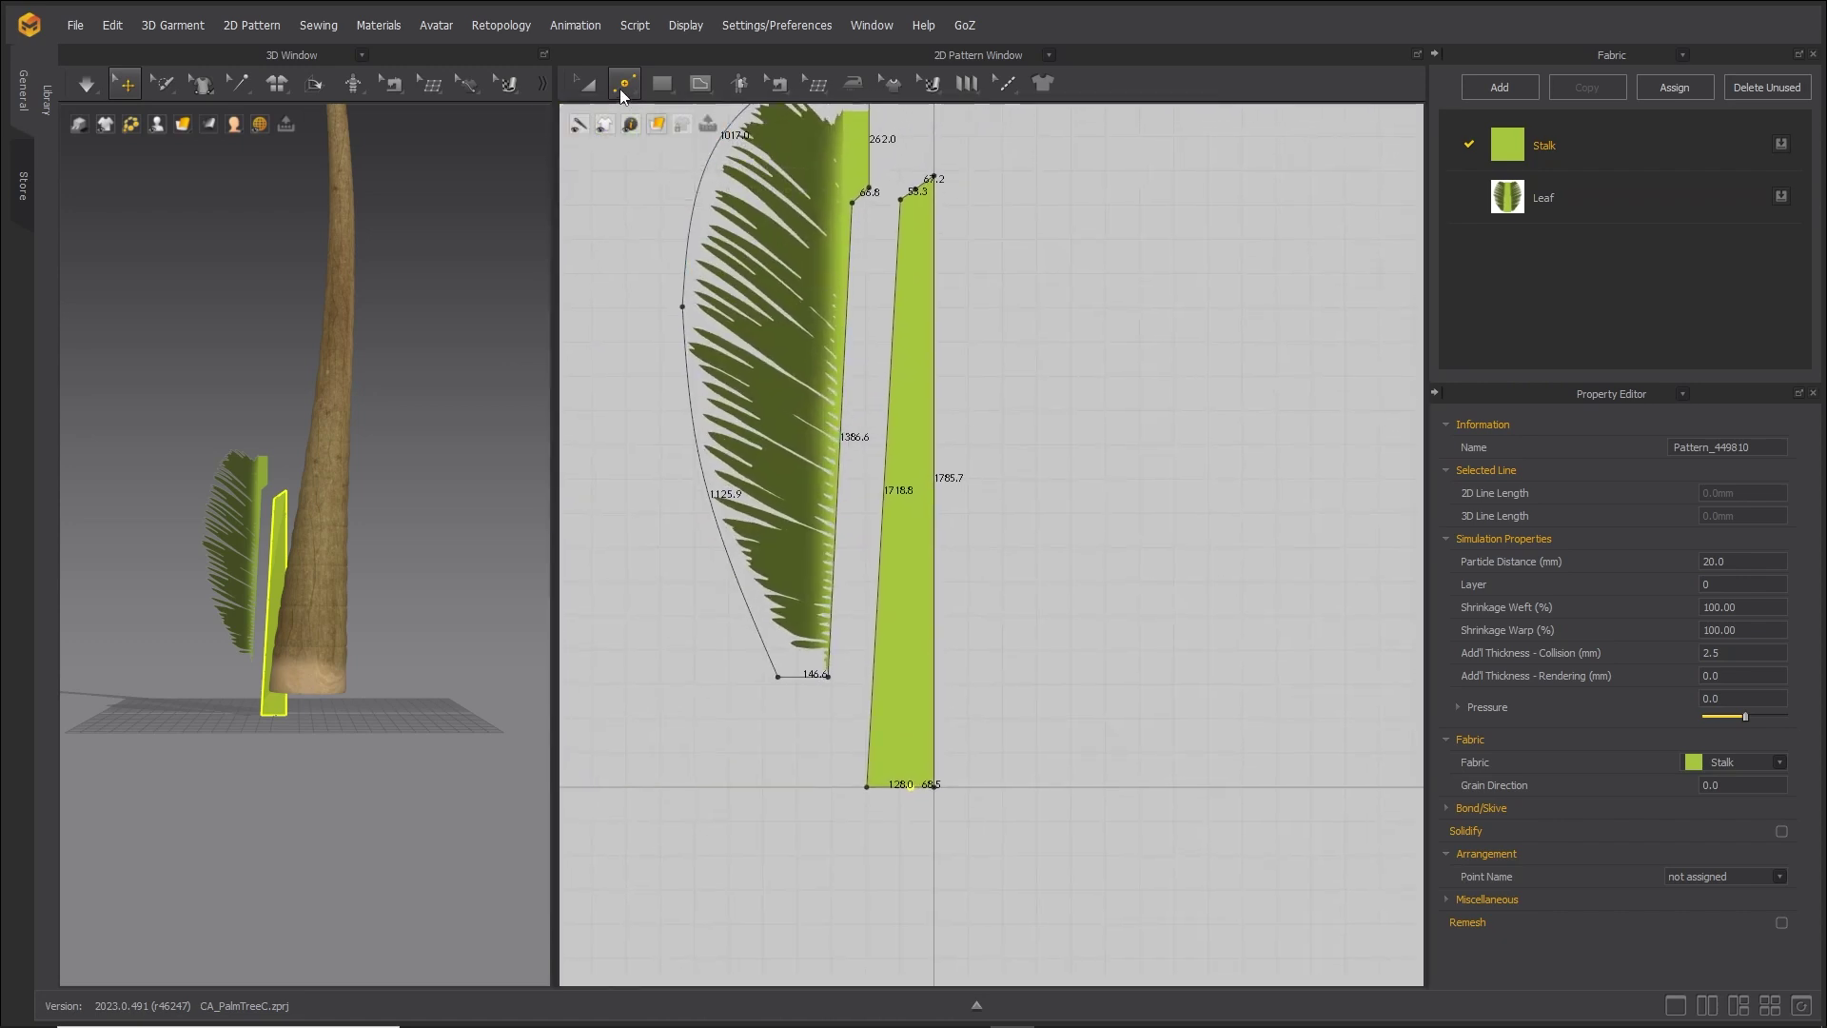
Draw an internal line about 1716 mm long down the stalk, from just below the new top point to the bottom point.
click(623, 84)
click(623, 86)
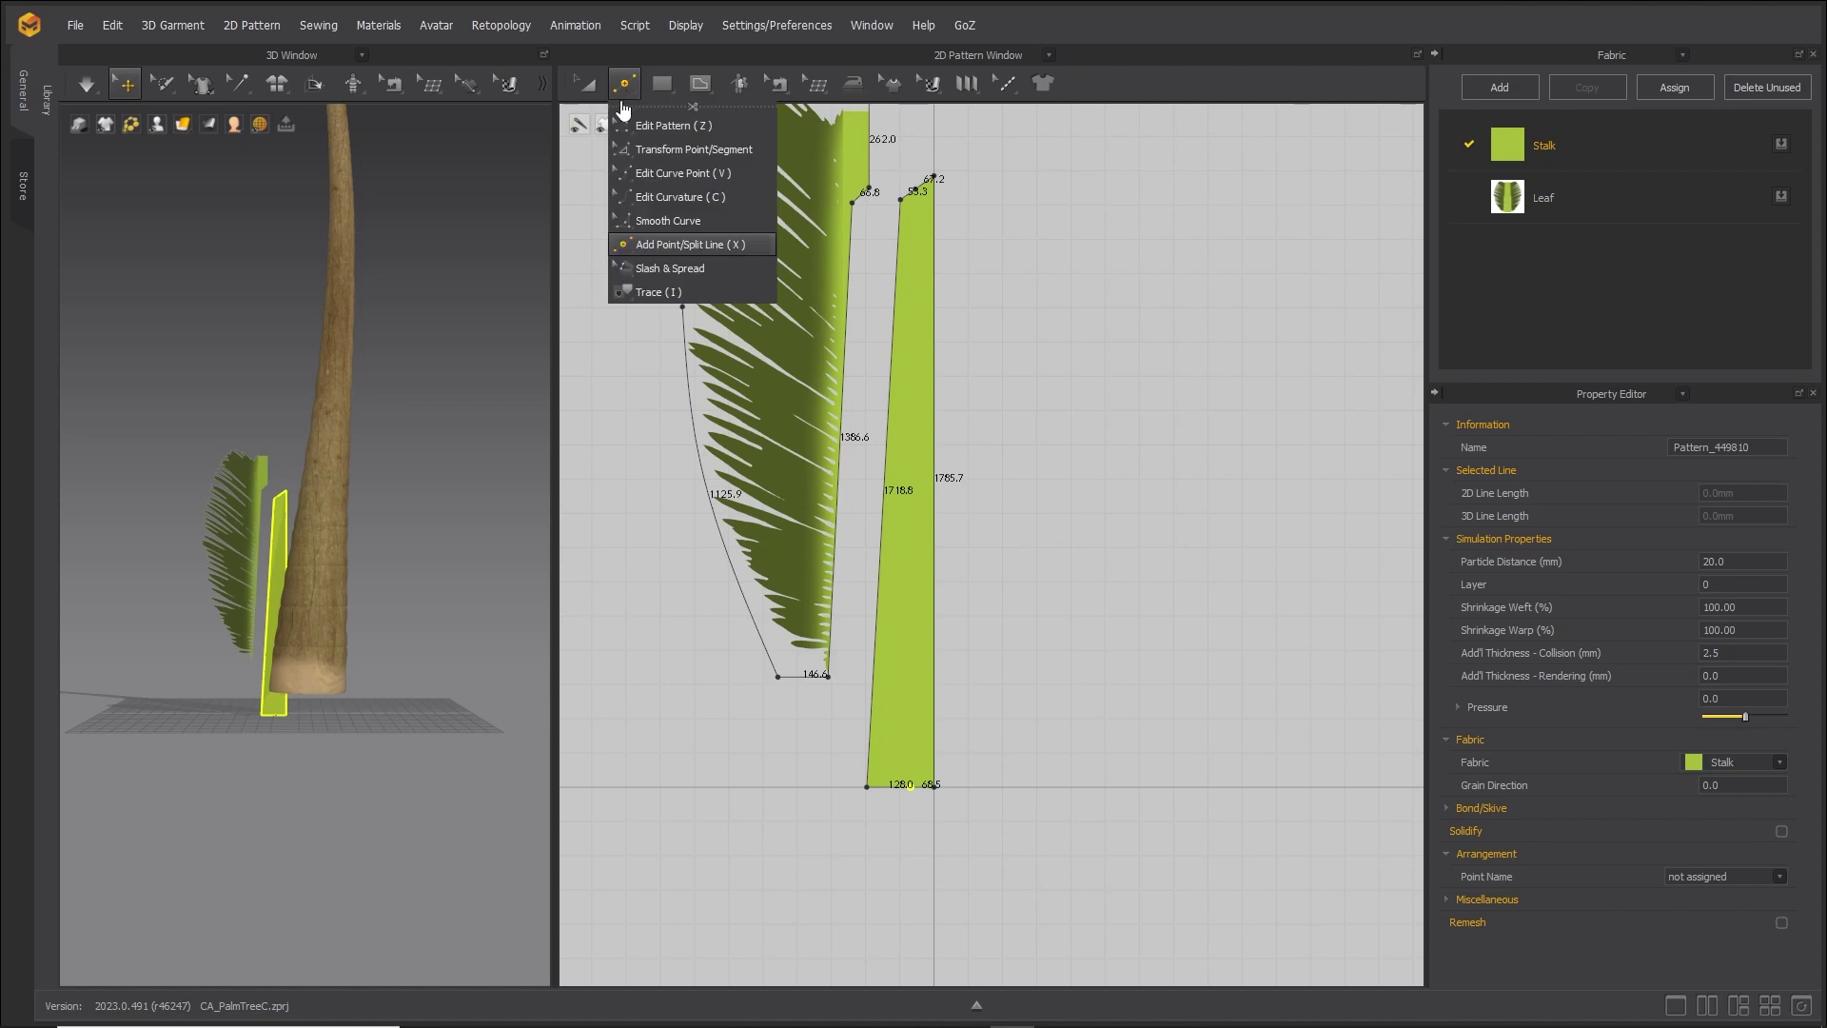
click(700, 86)
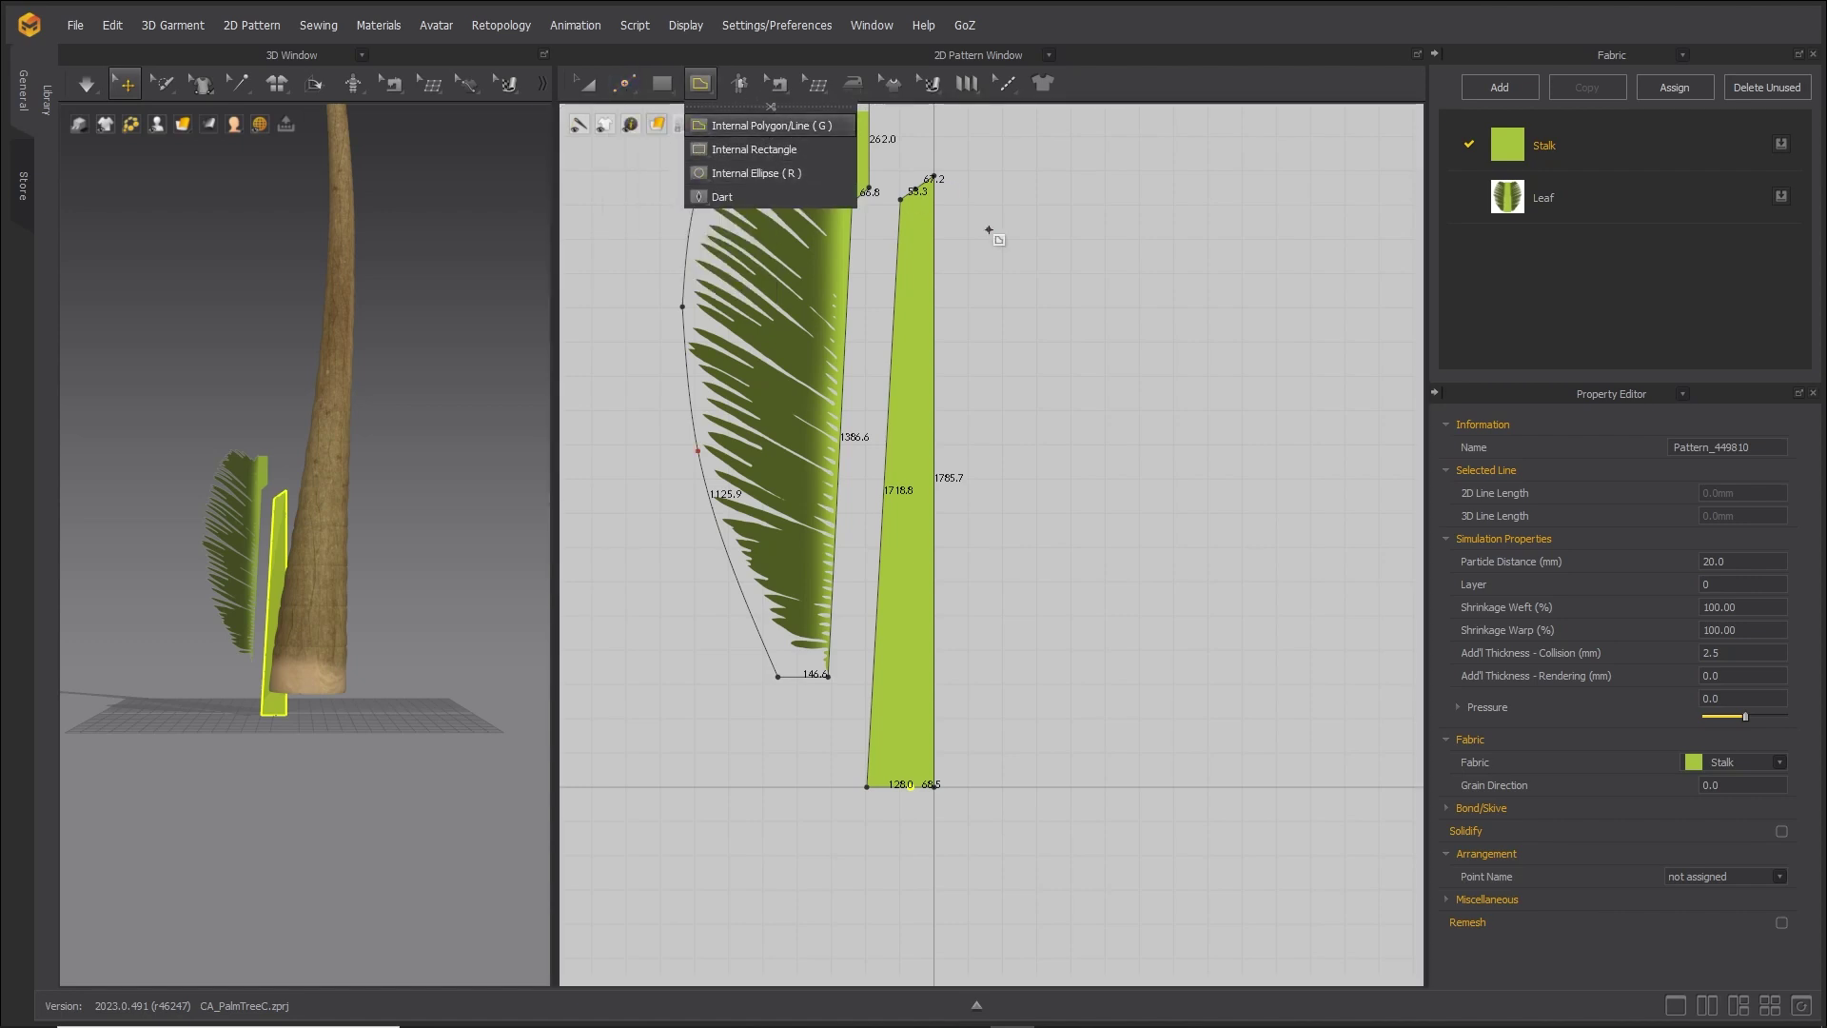
click(781, 124)
click(915, 197)
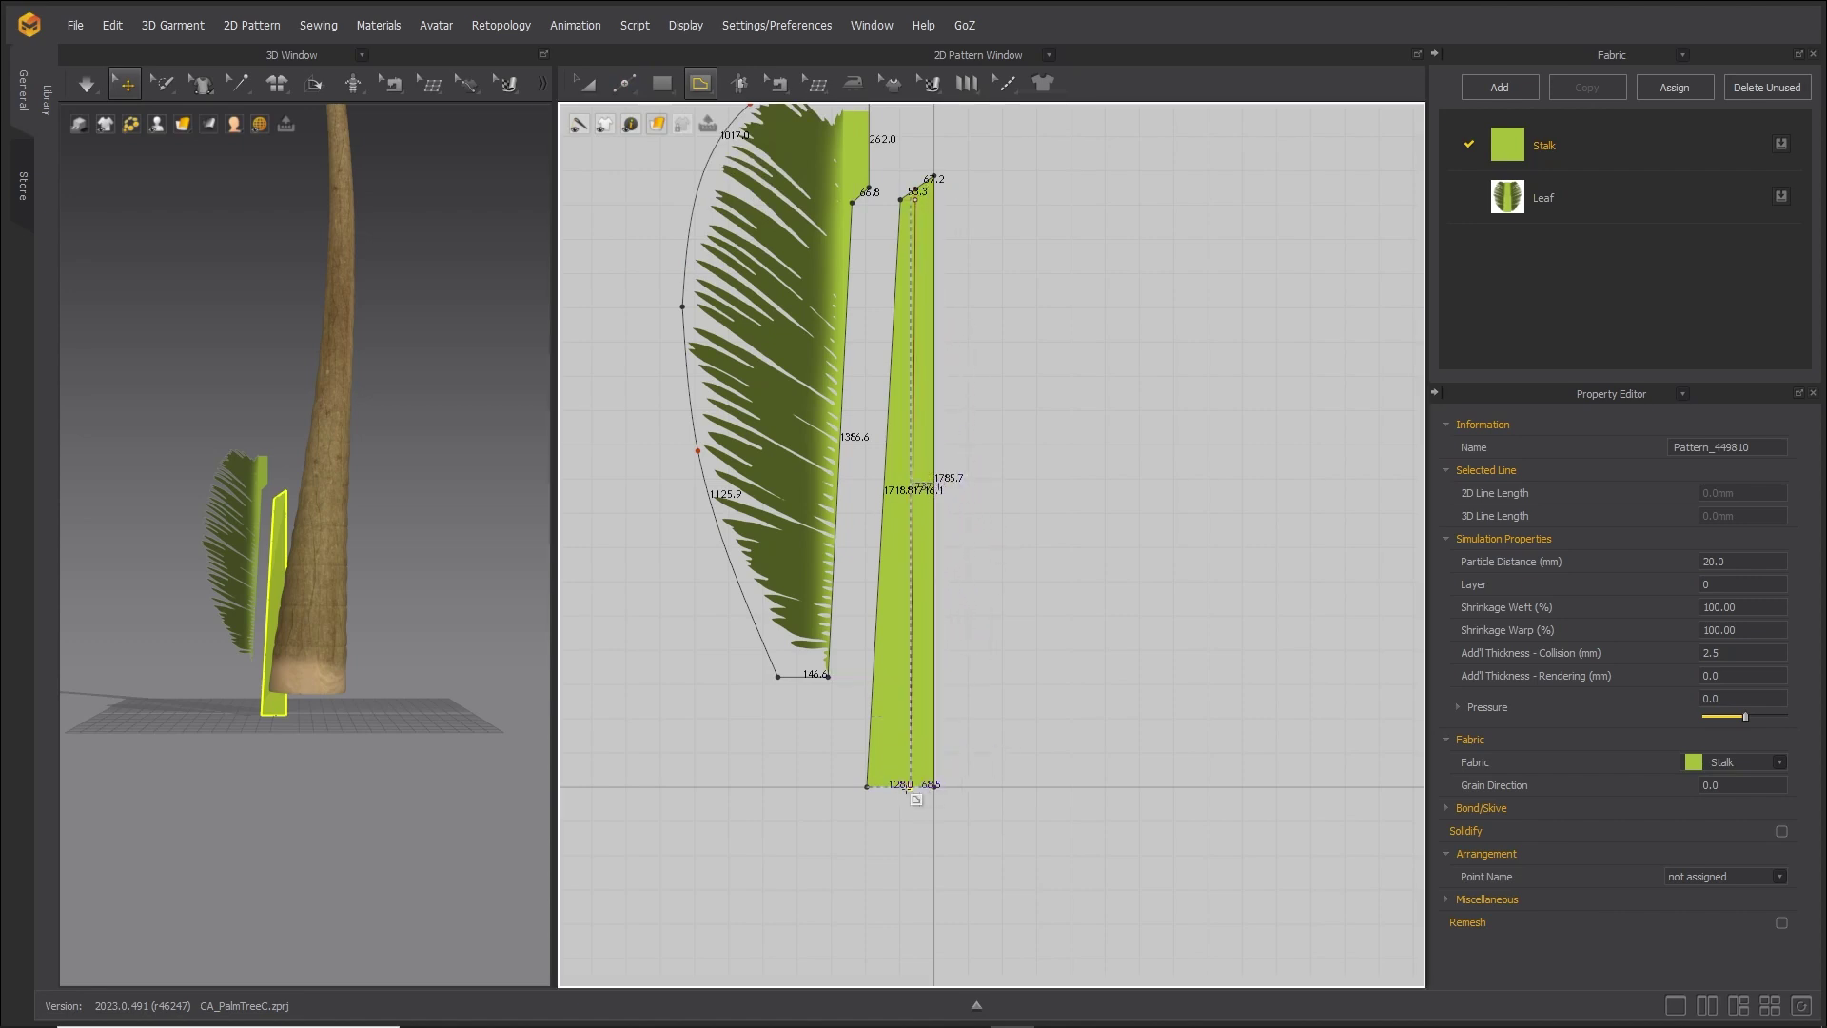
click(915, 788)
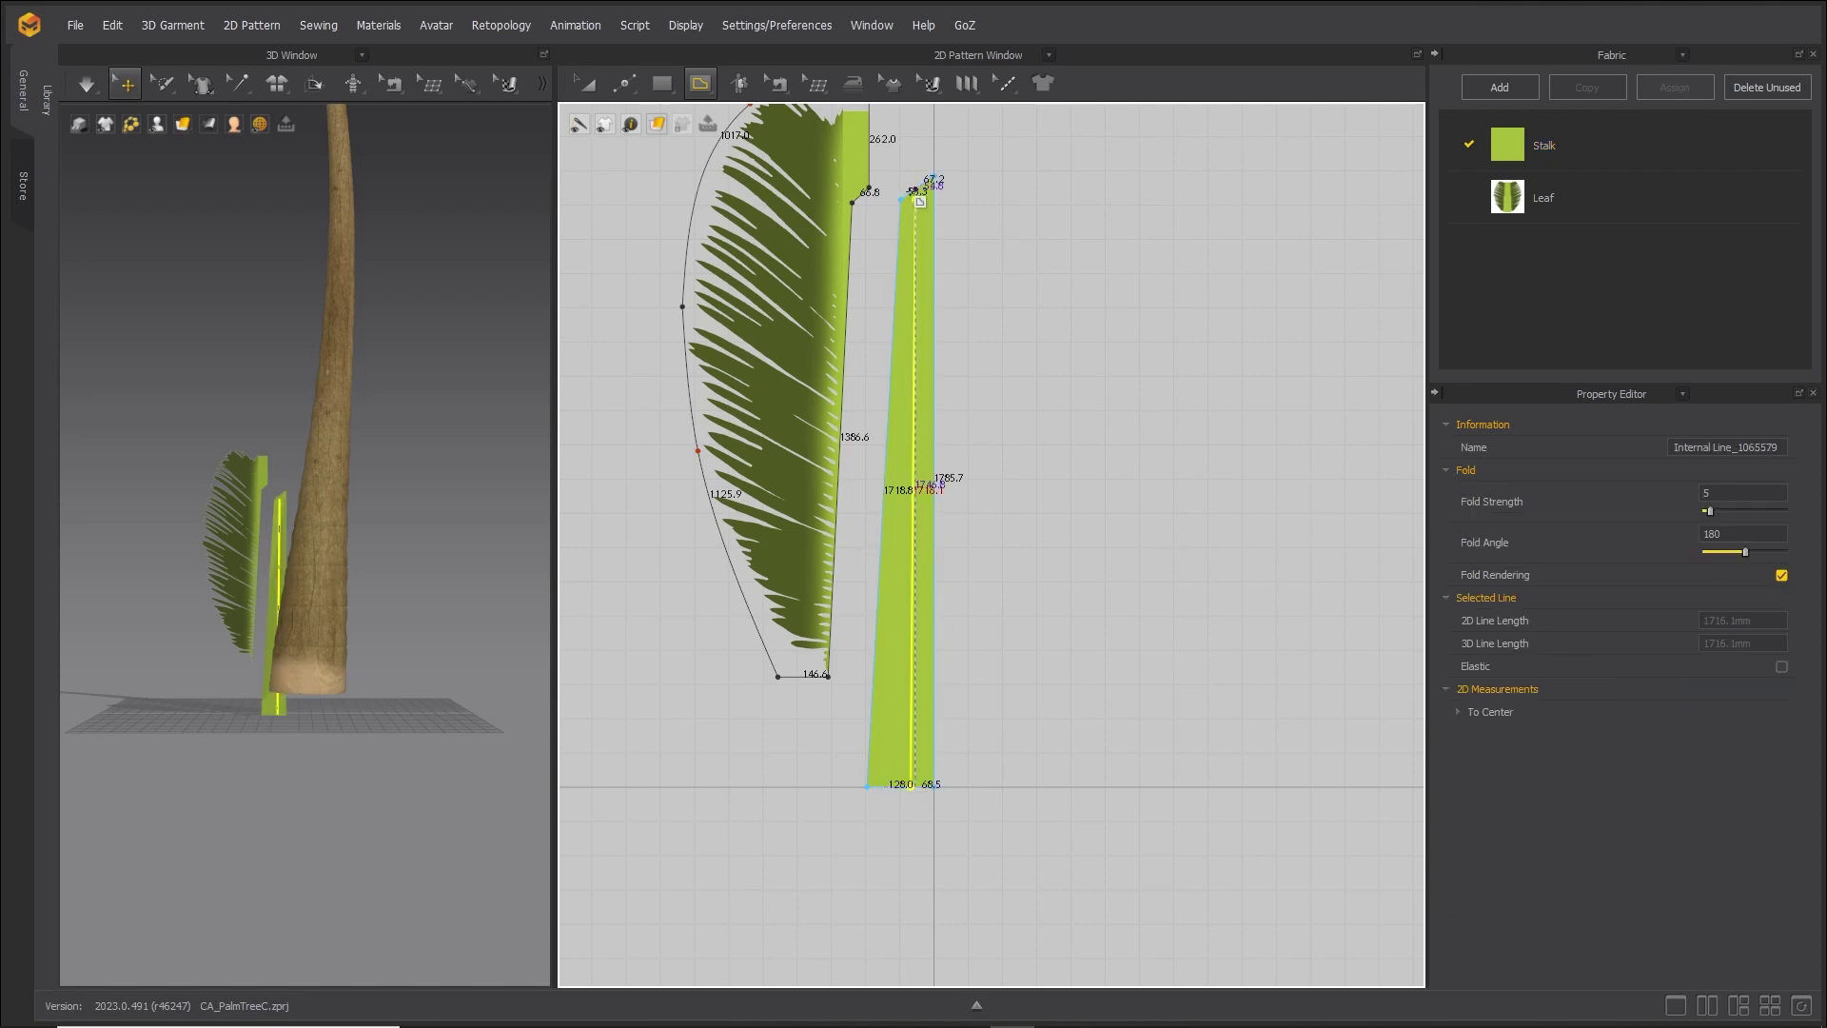
Extend the internal line's upper end with Edit Pattern so that it meets the added point on the slanted top edge.
scroll(914, 196, up, 5)
middle_drag(905, 224, 931, 495)
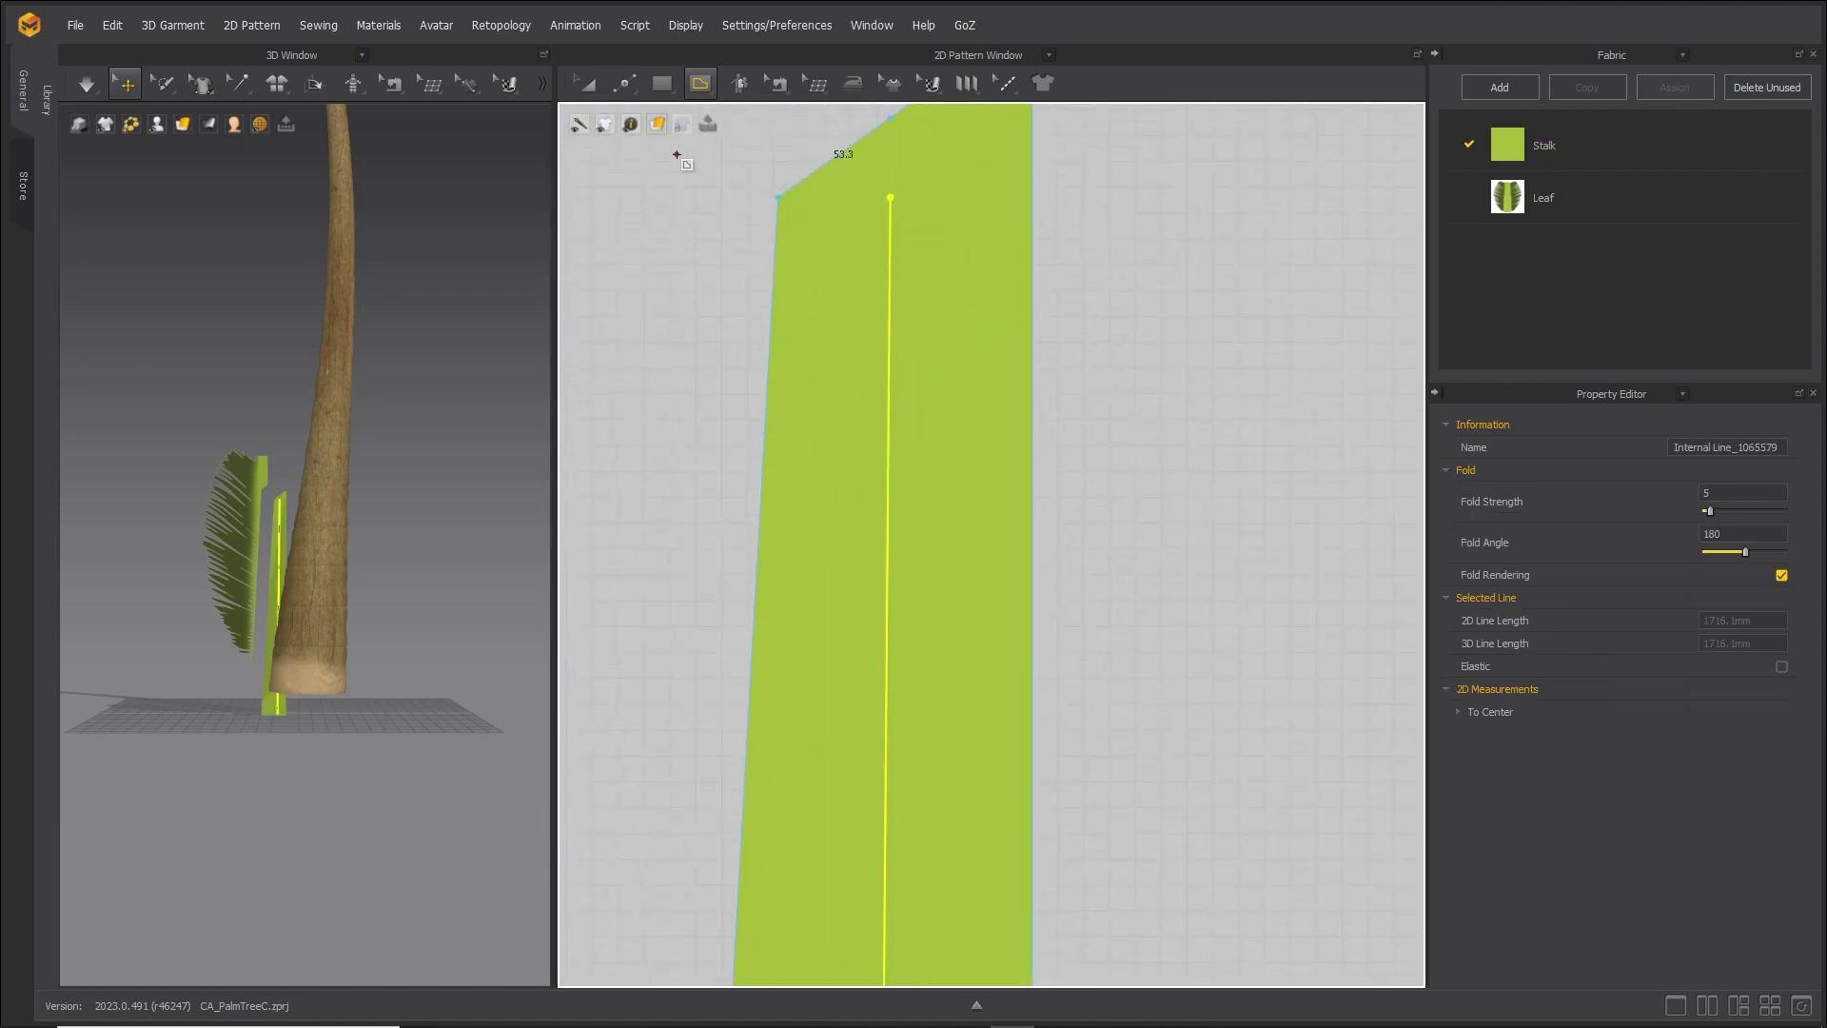
click(624, 84)
click(664, 125)
middle_drag(946, 217, 946, 441)
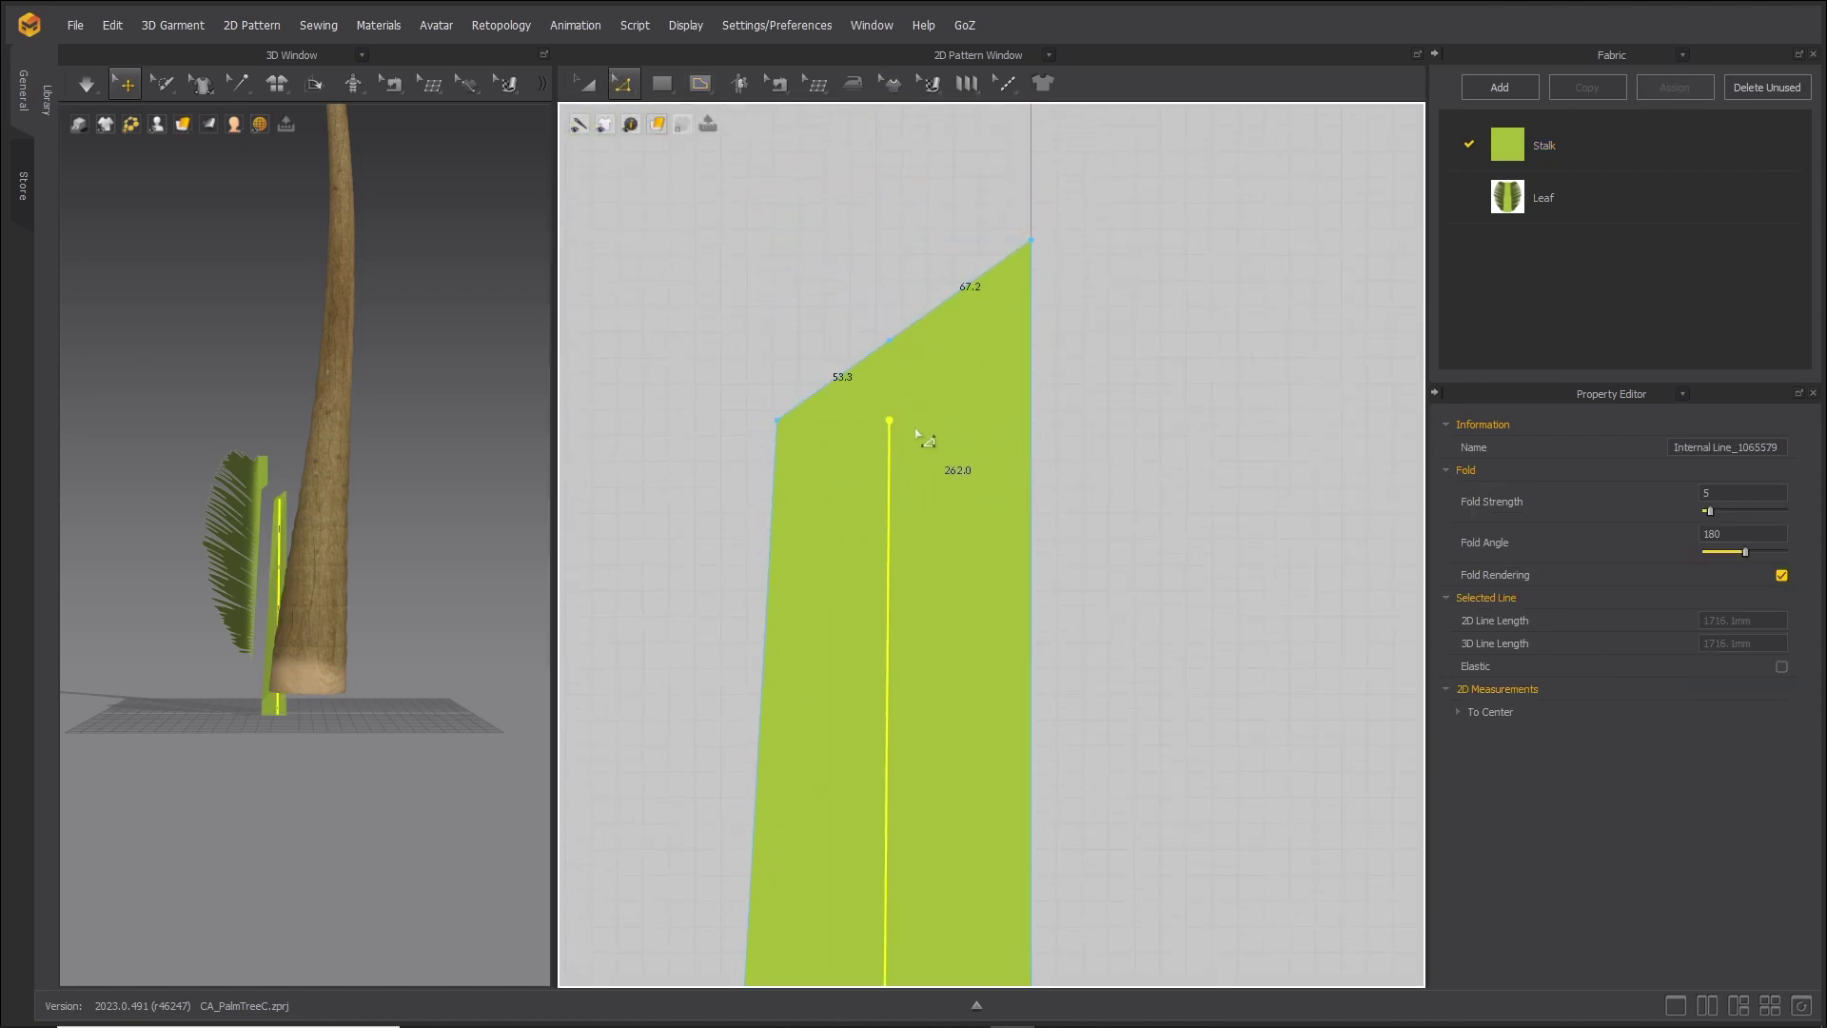
click(837, 339)
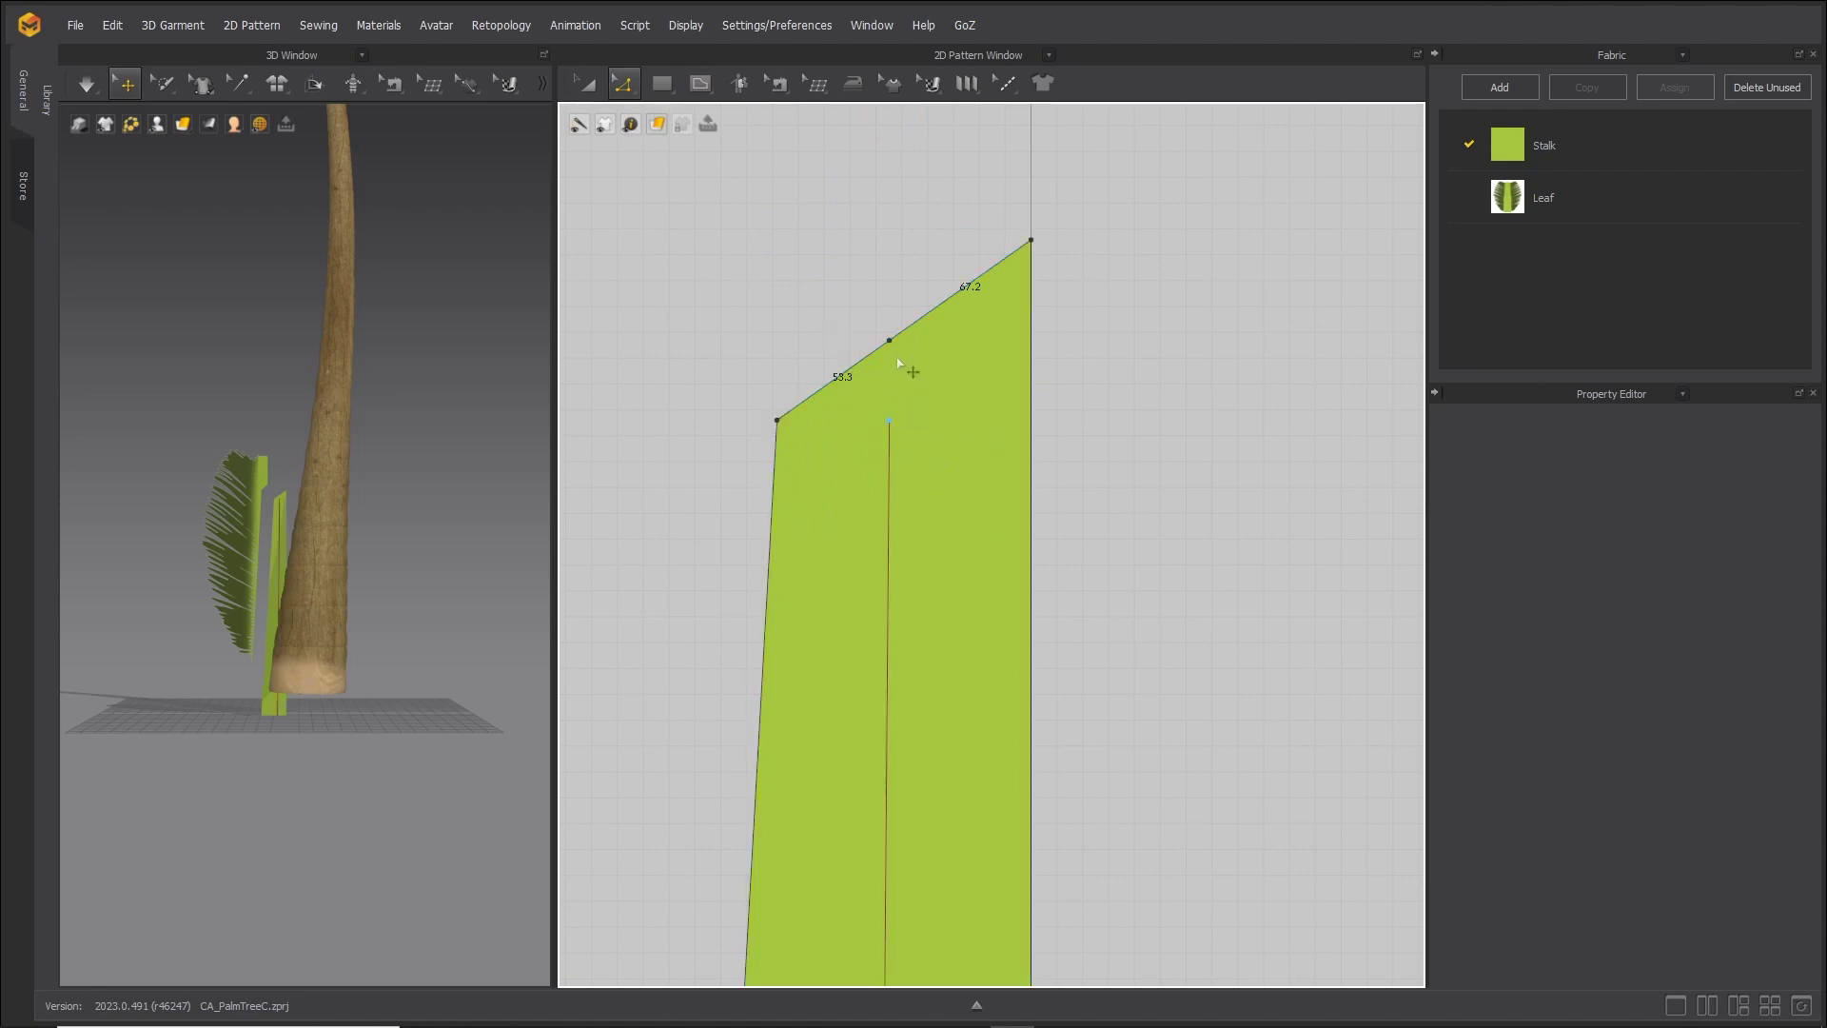
drag(885, 415, 898, 366)
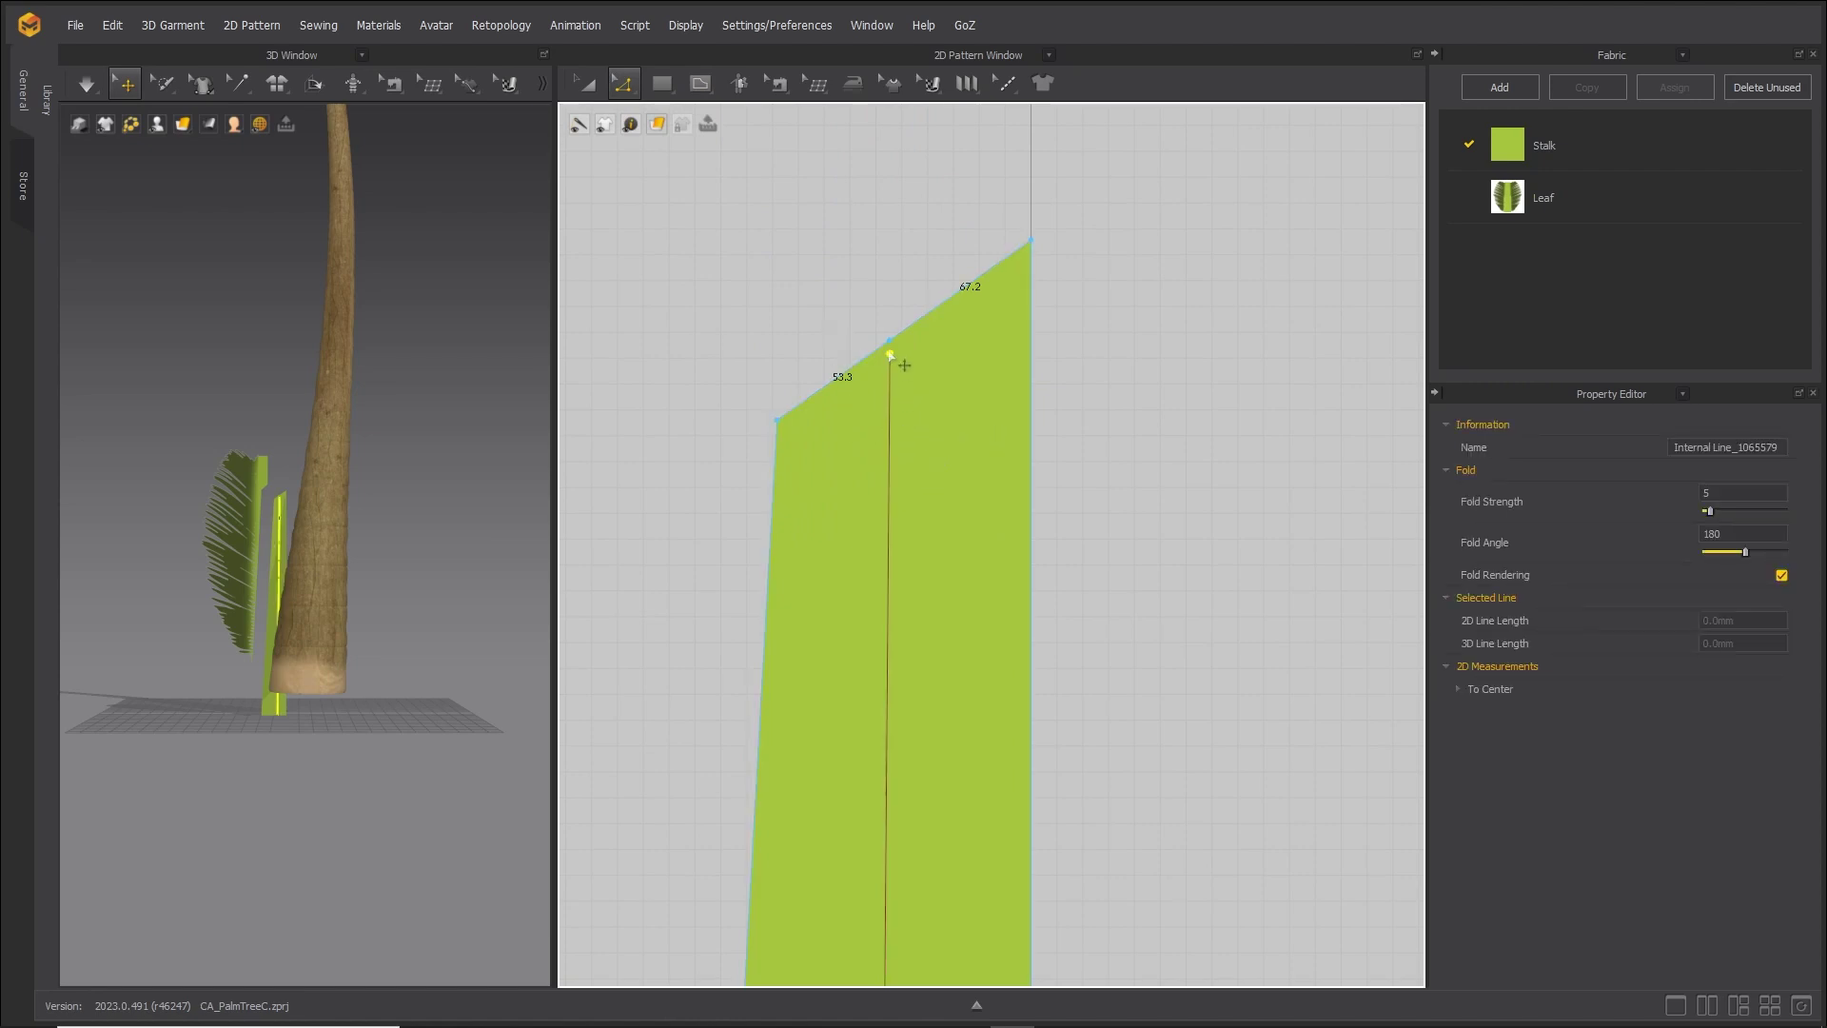
scroll(977, 505, down, 5)
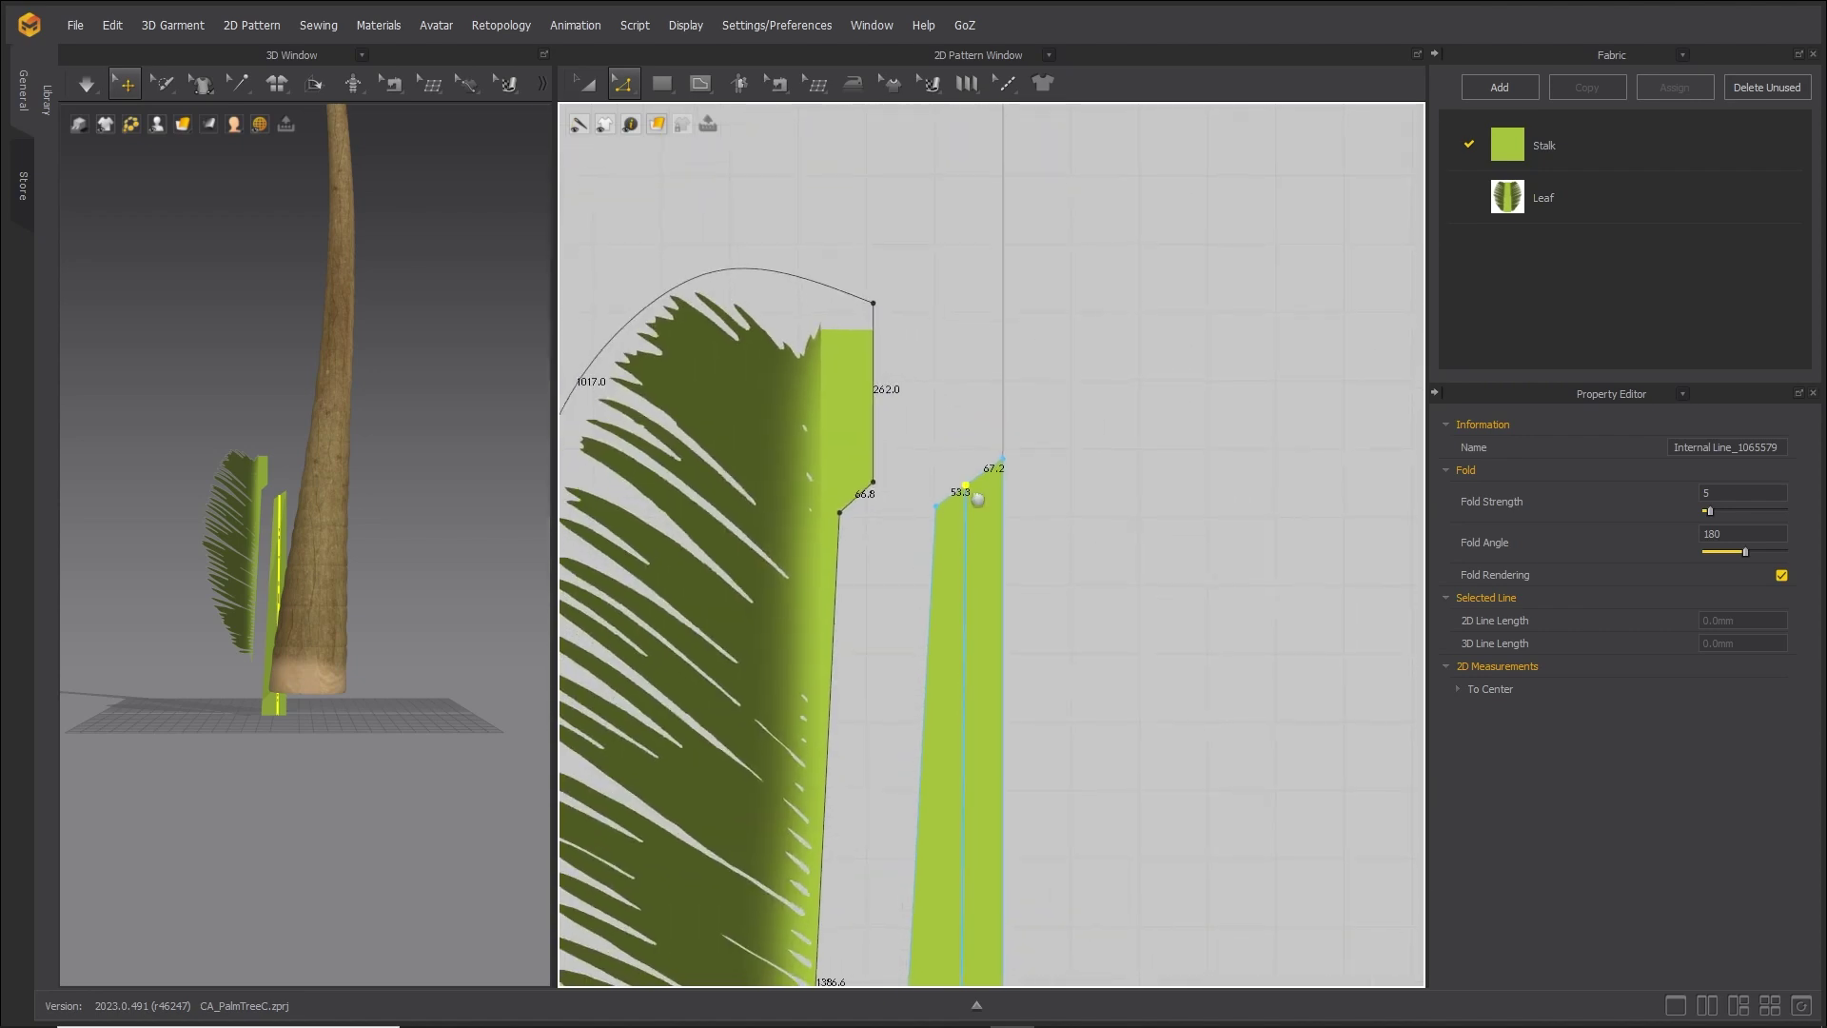
Sew the leaf's long inner edge to the stalk's internal line with Free Sewing, from the top down over about 1386.6 mm.
middle_drag(976, 505, 991, 339)
scroll(999, 518, down, 2)
middle_drag(1005, 516, 974, 419)
scroll(966, 379, down, 1)
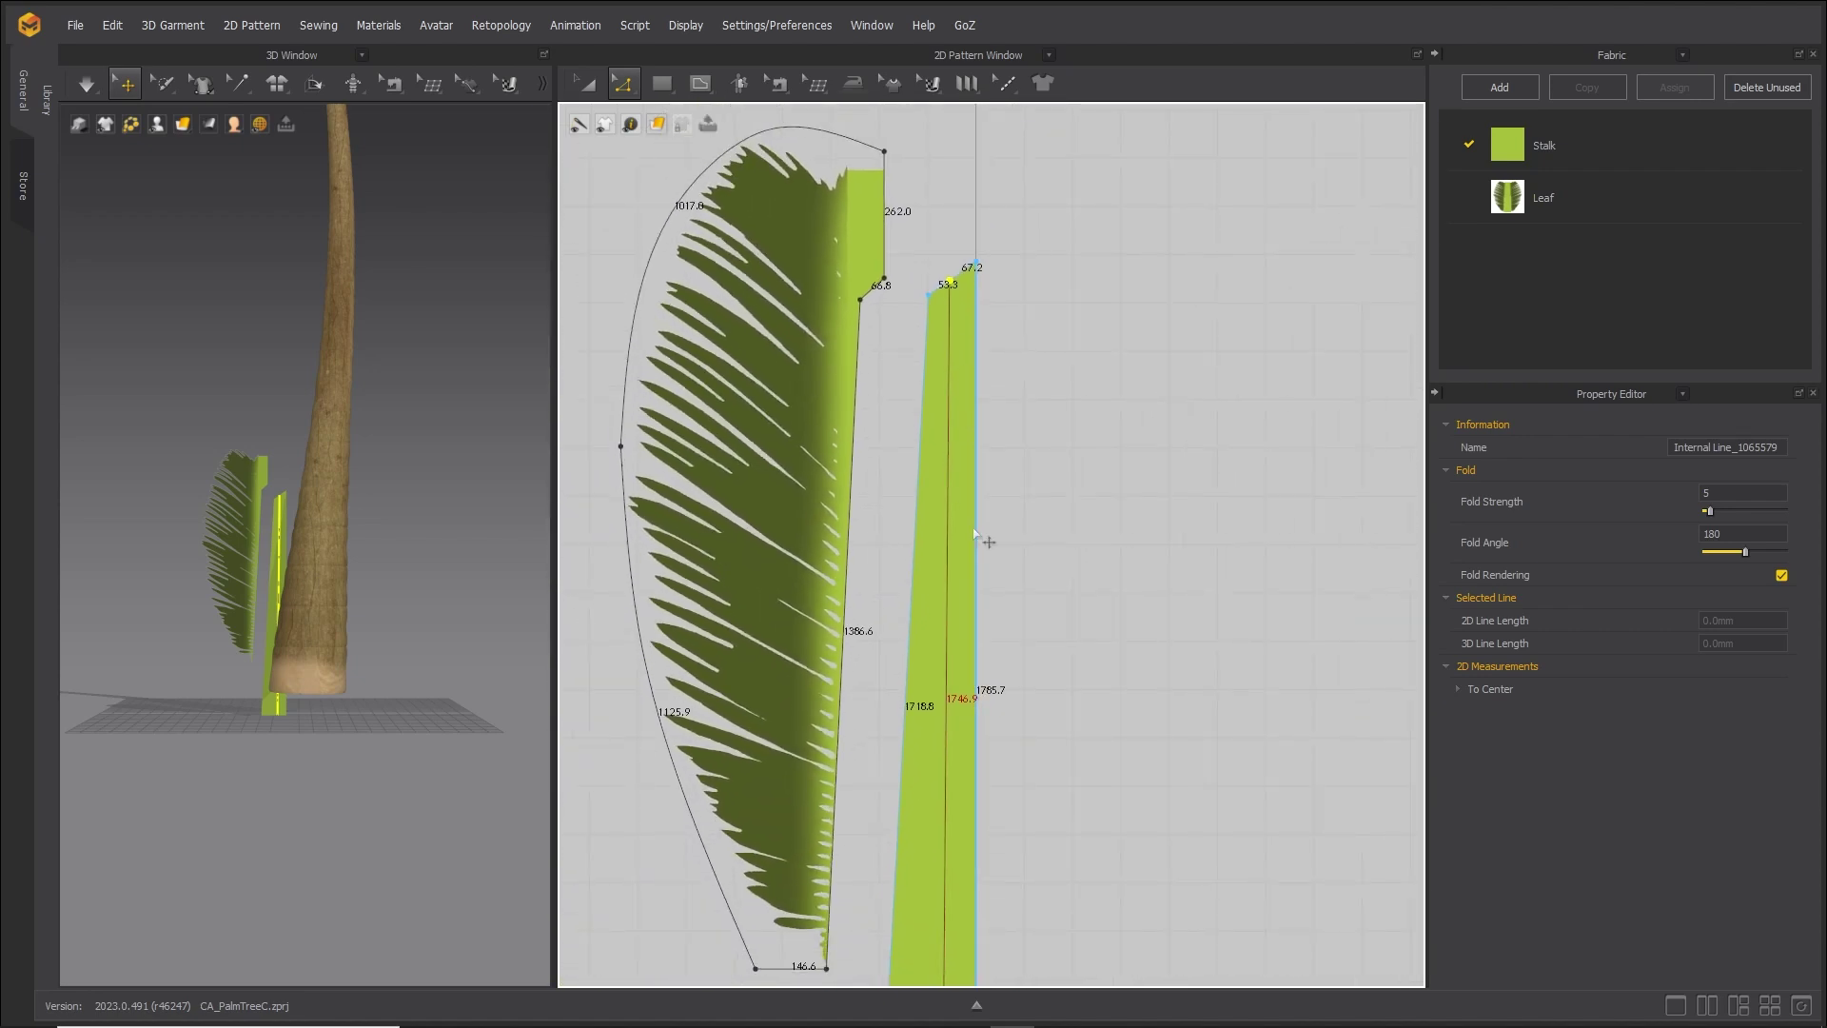
scroll(974, 532, down, 3)
click(777, 83)
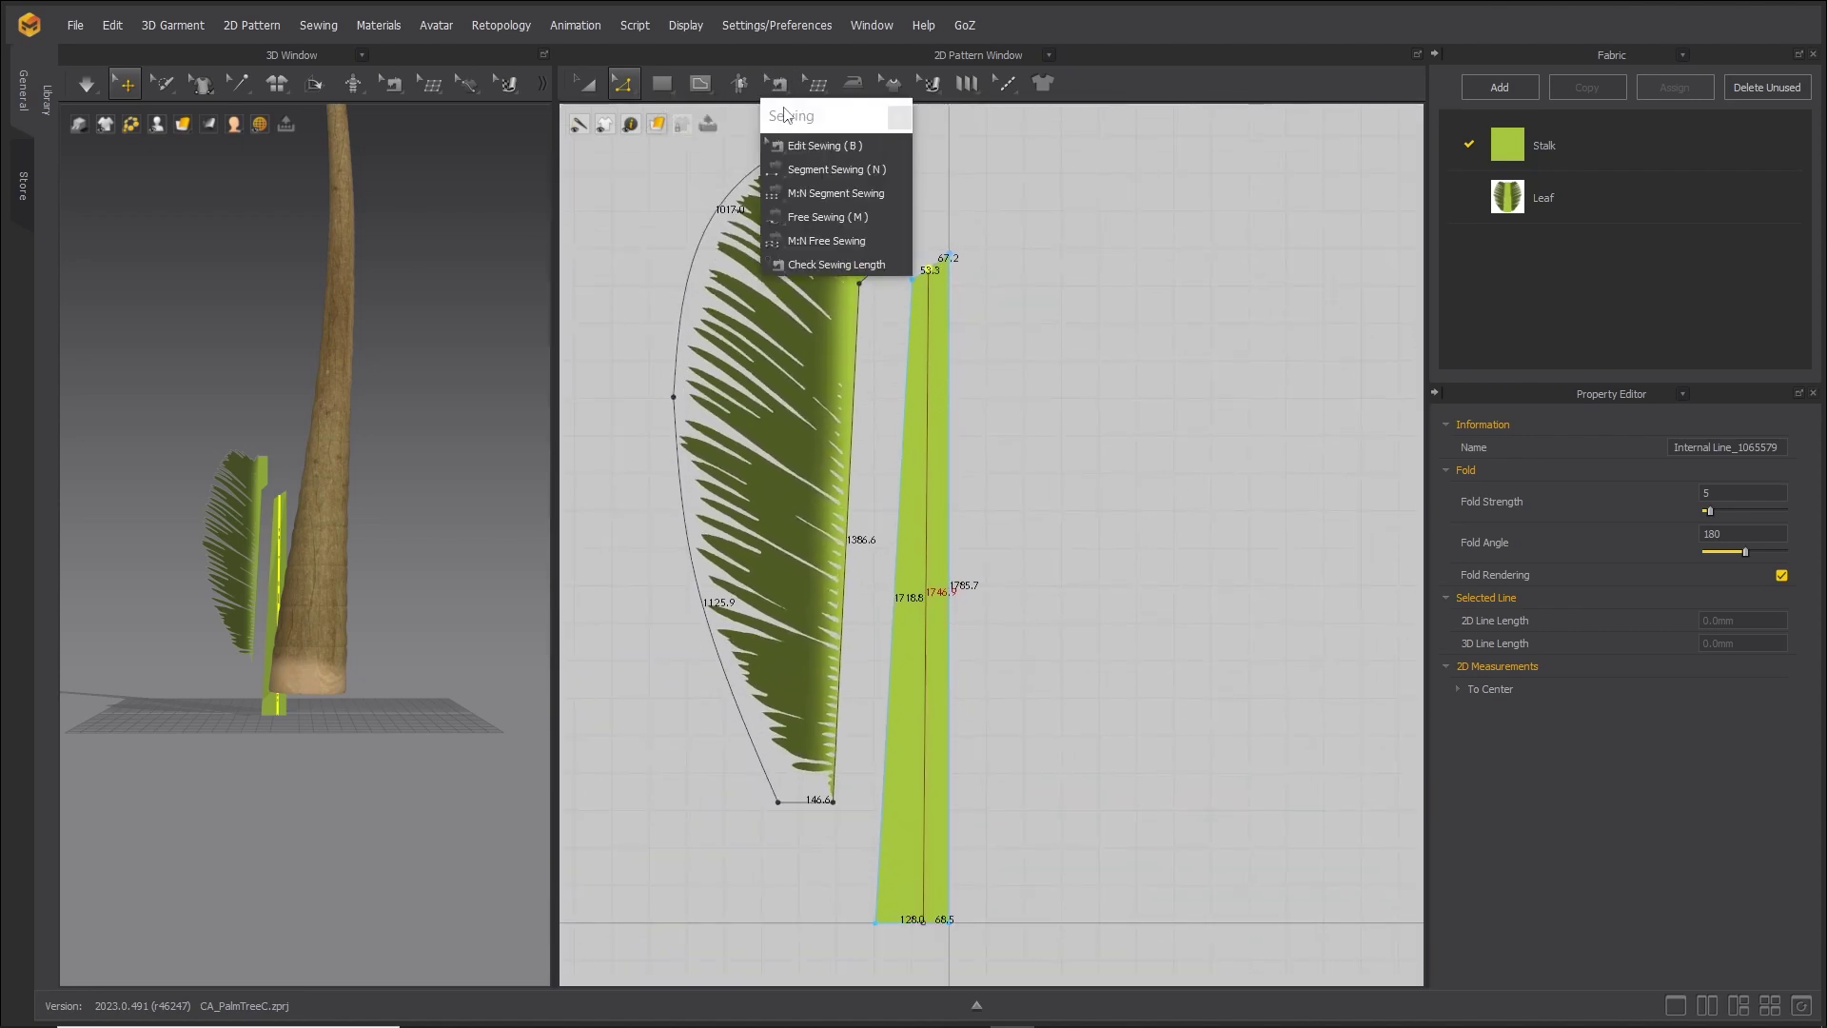
drag(777, 108, 1036, 186)
click(1074, 290)
click(859, 284)
click(834, 803)
click(927, 270)
click(925, 788)
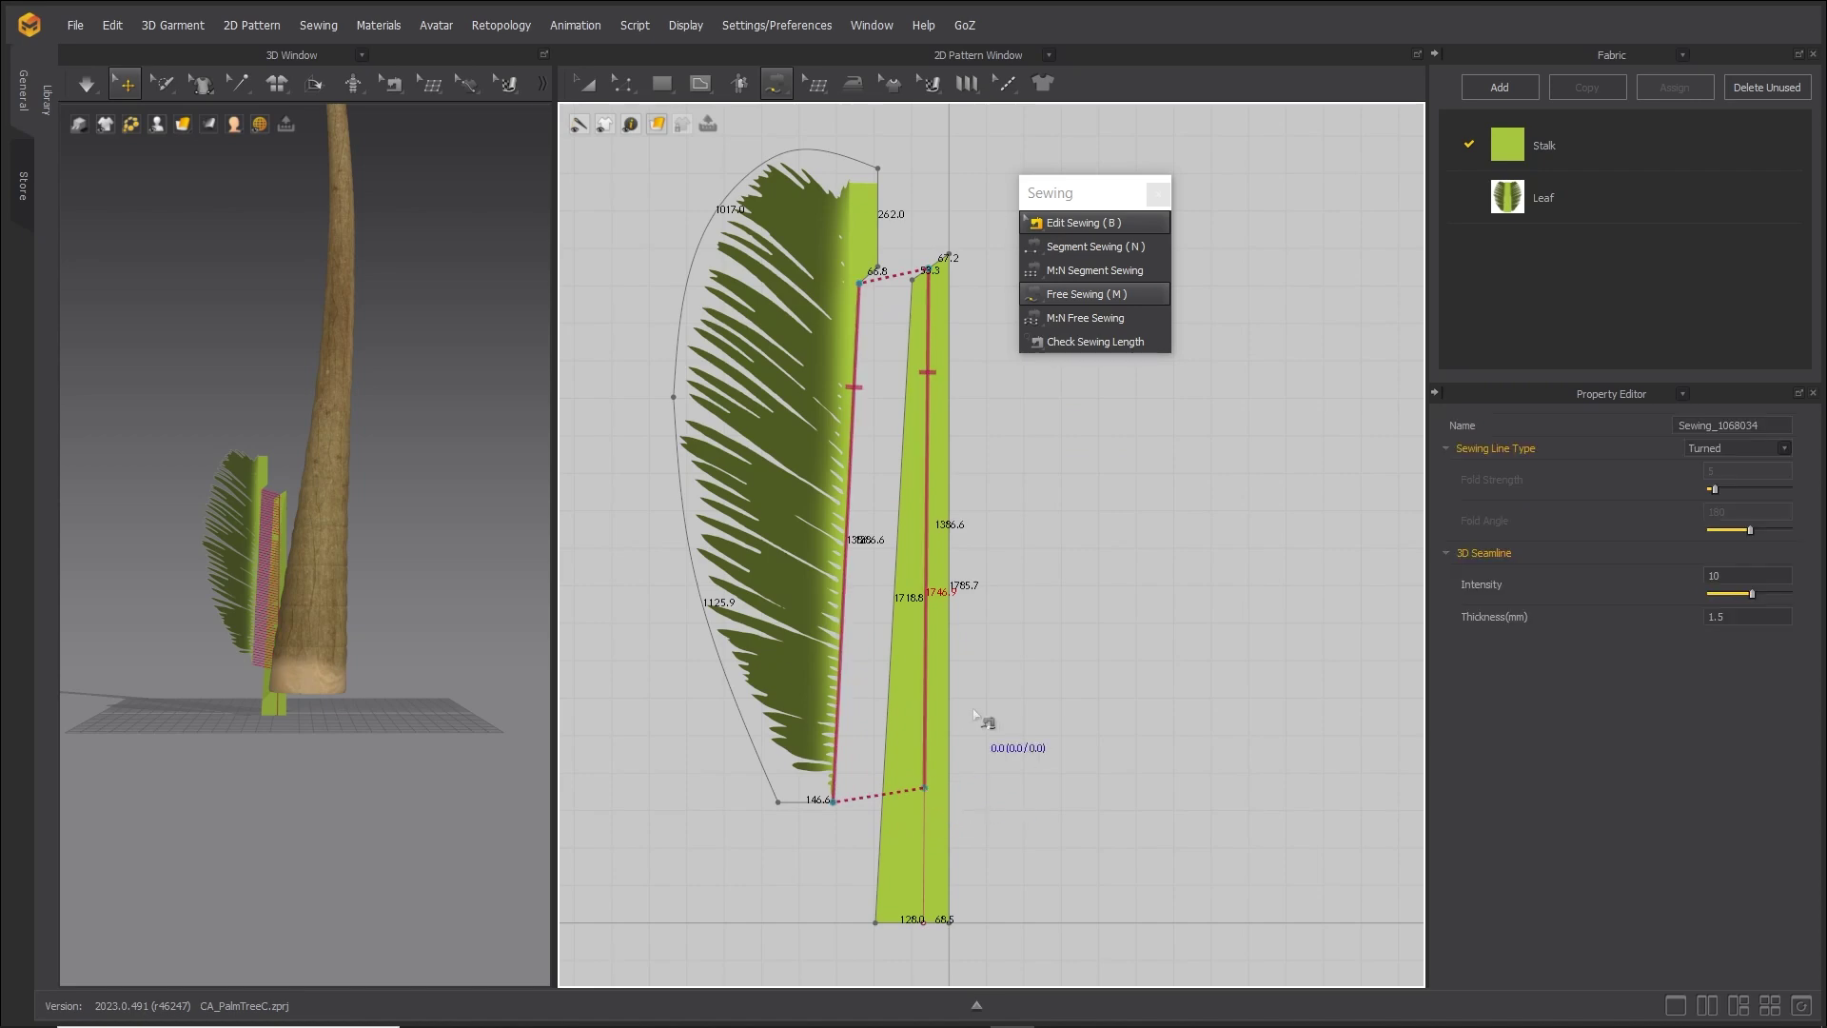
Sew the leaf's short slanted edge to the stalk's upper slanted segment beside the tip using Segment Sewing.
scroll(980, 461, up, 5)
scroll(1028, 334, down, 2)
click(1075, 247)
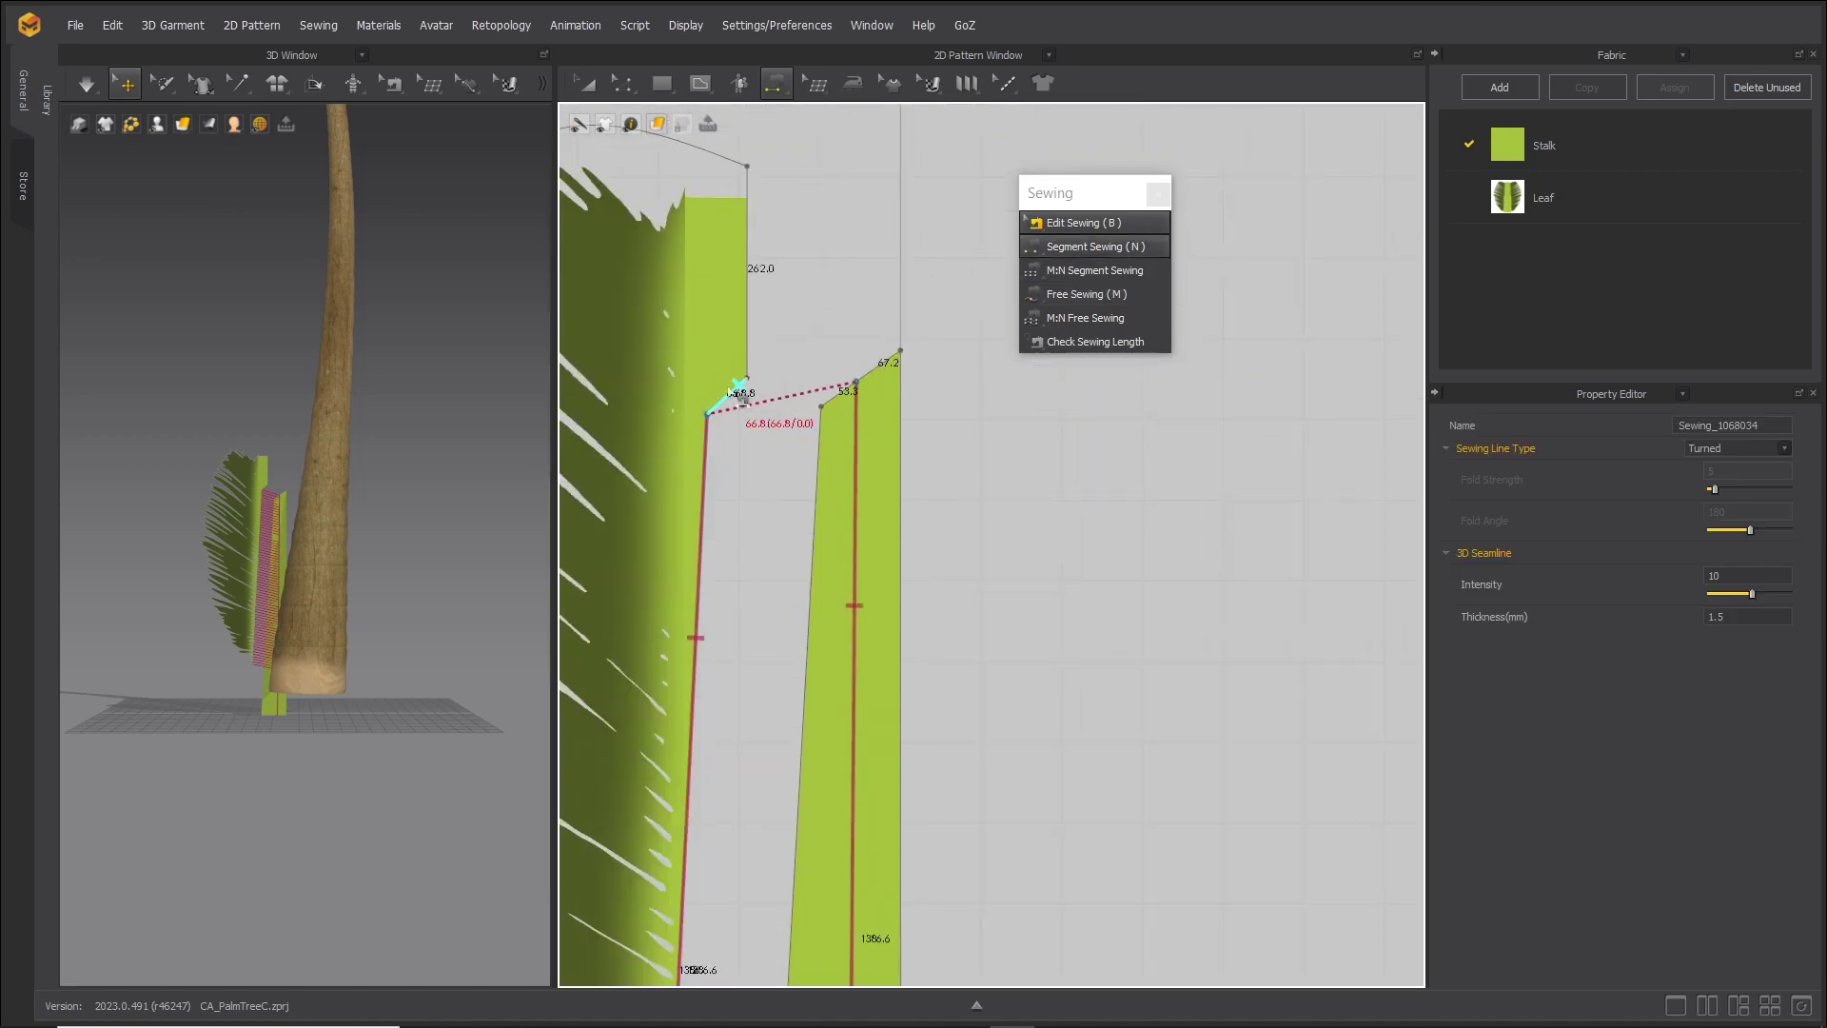
click(877, 368)
scroll(990, 452, down, 3)
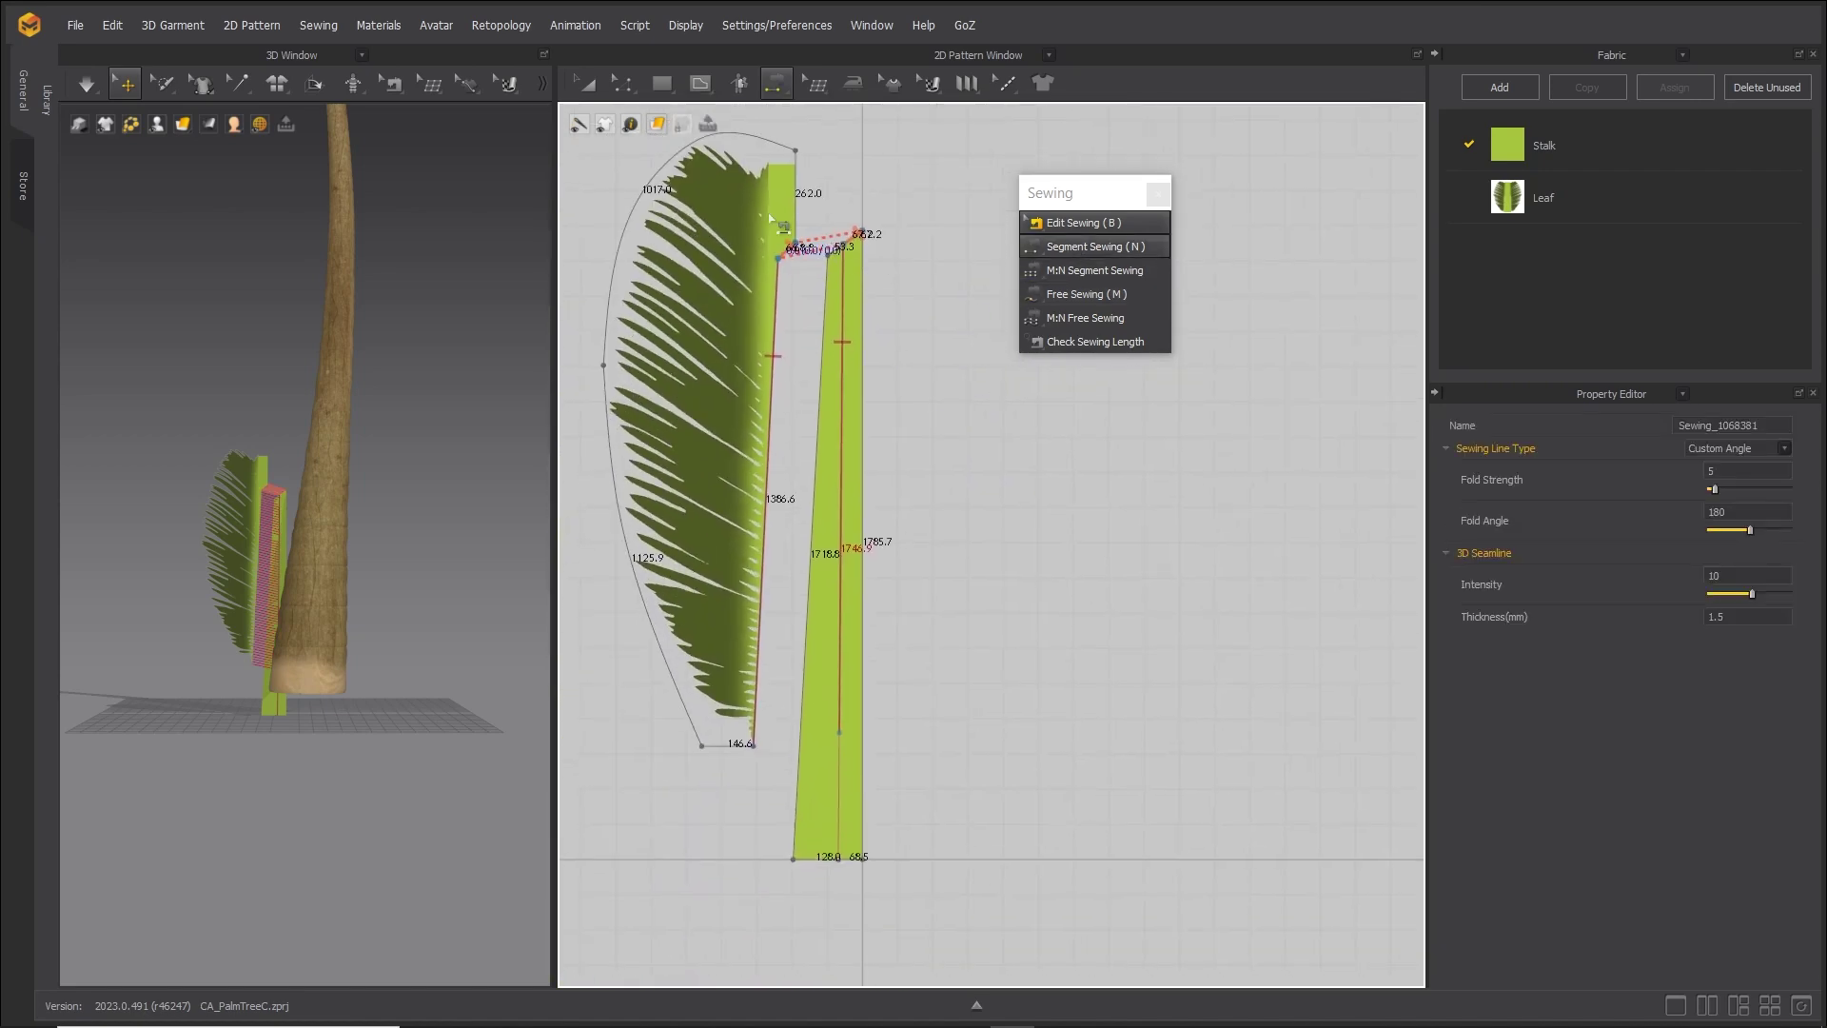
Move the half leaf slightly closer to the stalk and clone it as a symmetric pattern with sewing on the stalk's opposite side.
click(587, 84)
drag(685, 246, 712, 235)
middle_drag(866, 413, 868, 419)
scroll(1006, 412, up, 2)
middle_drag(995, 431, 1017, 509)
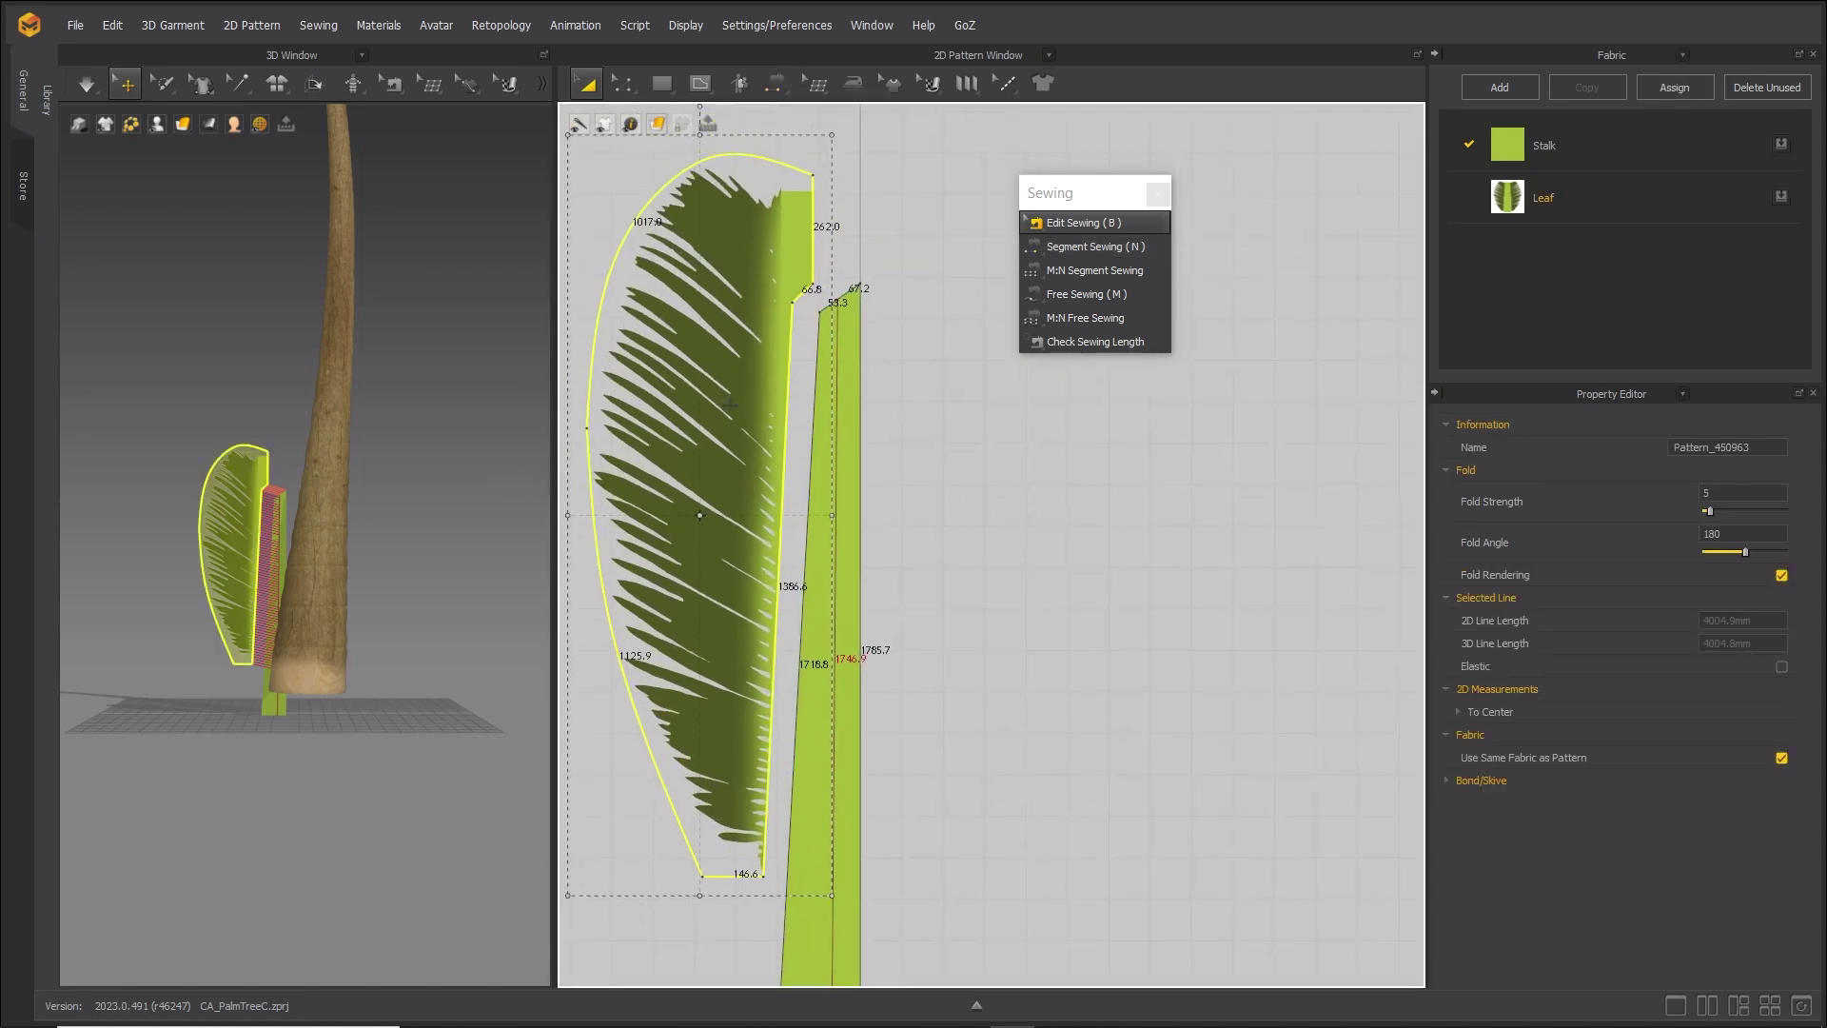
click(1155, 197)
right_click(727, 396)
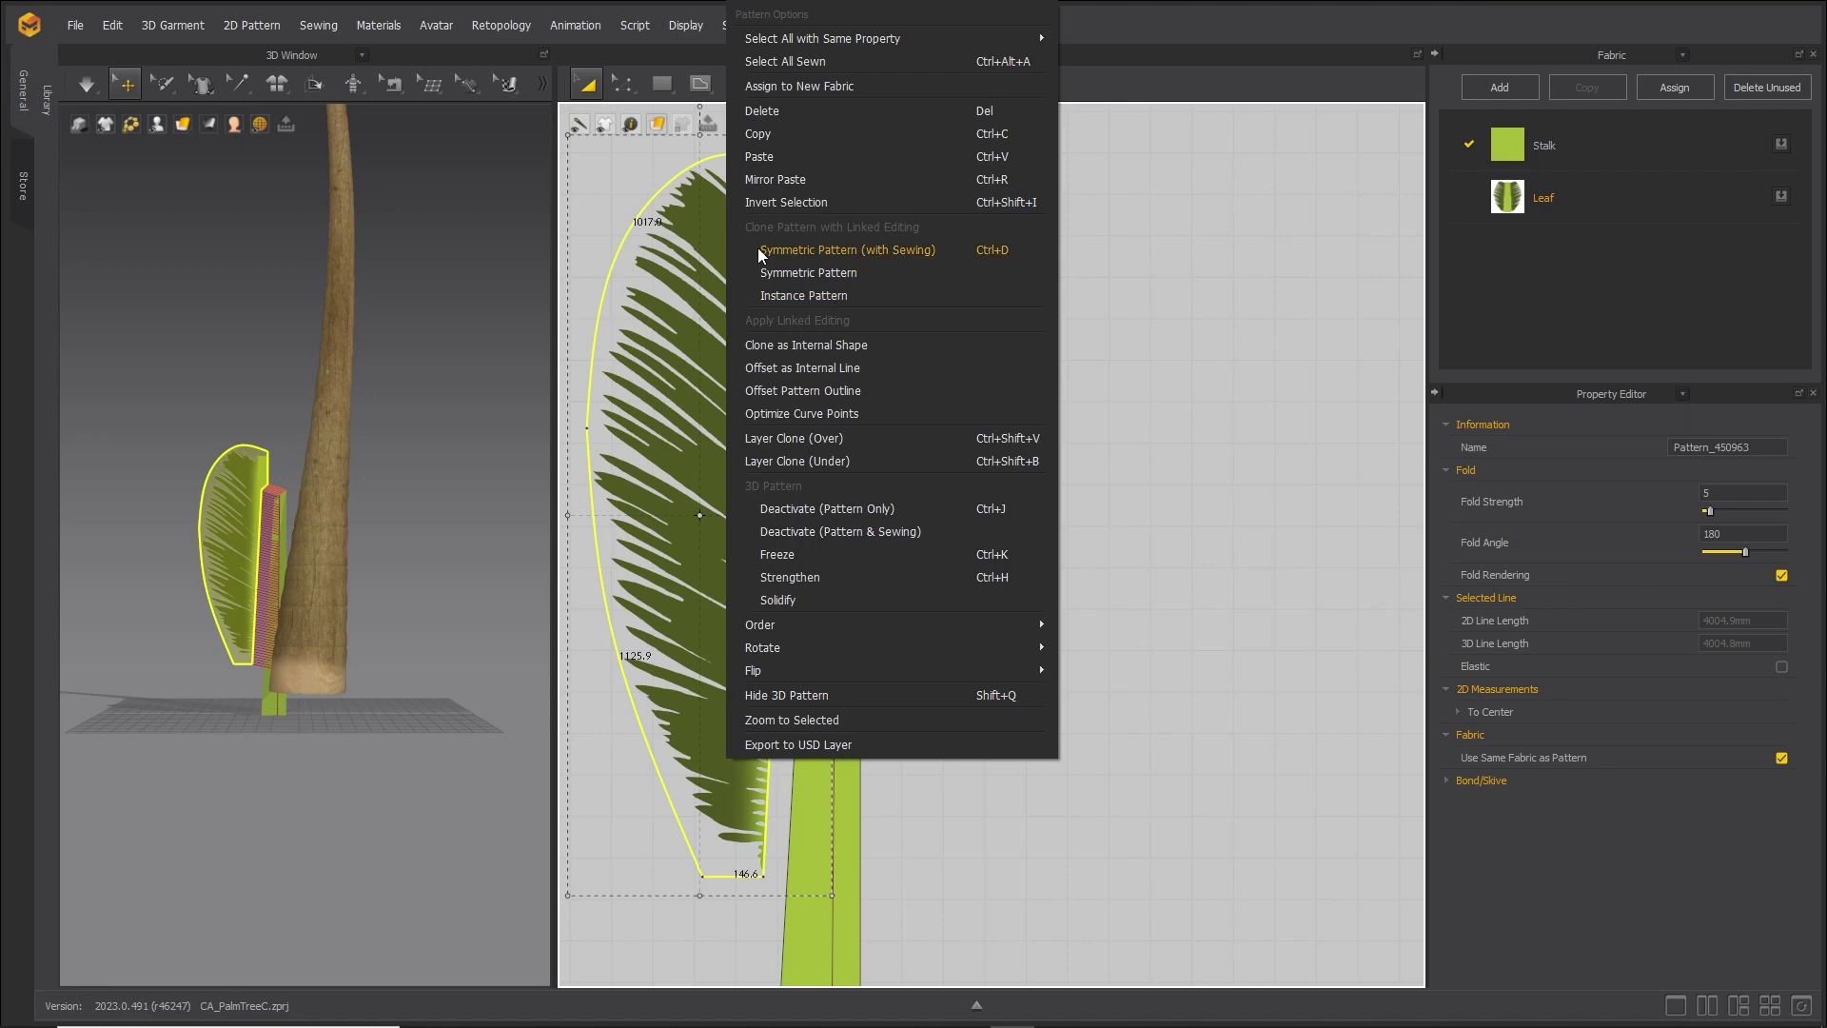
click(798, 249)
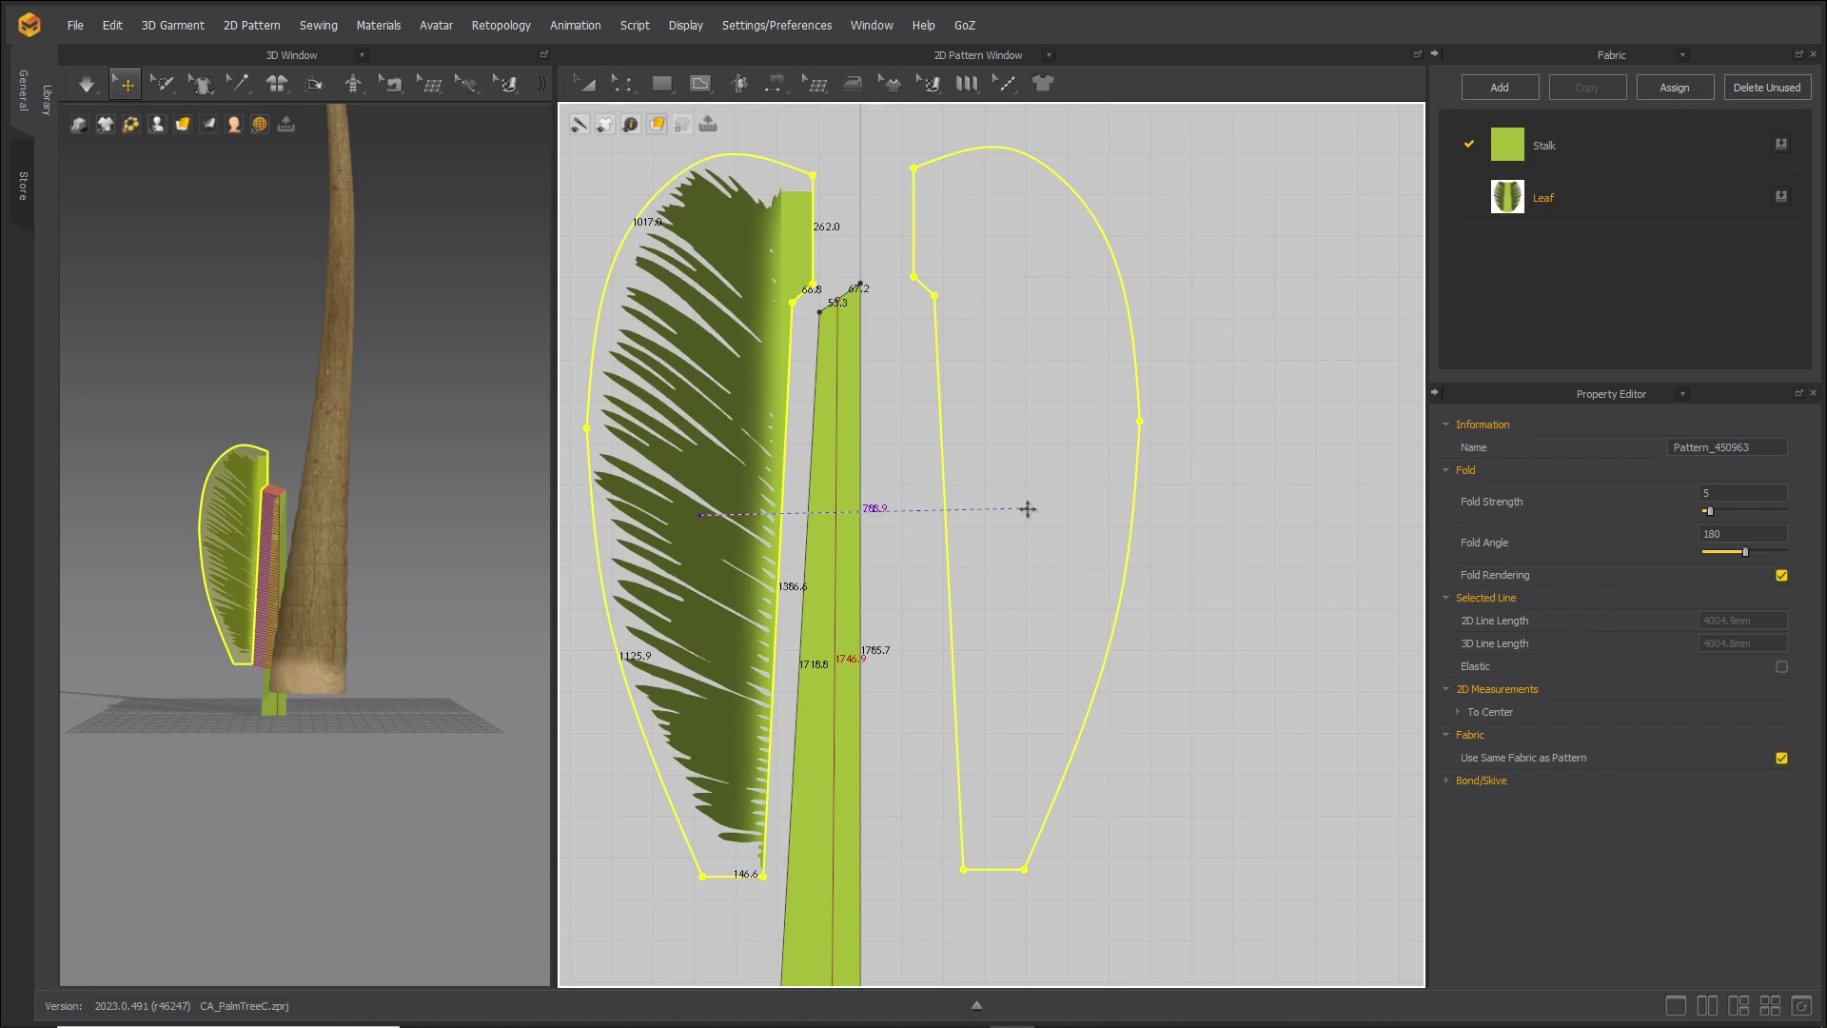
click(1028, 511)
Clone the half stalk as a symmetric pattern with sewing and place it directly beside the original along the centre.
click(808, 779)
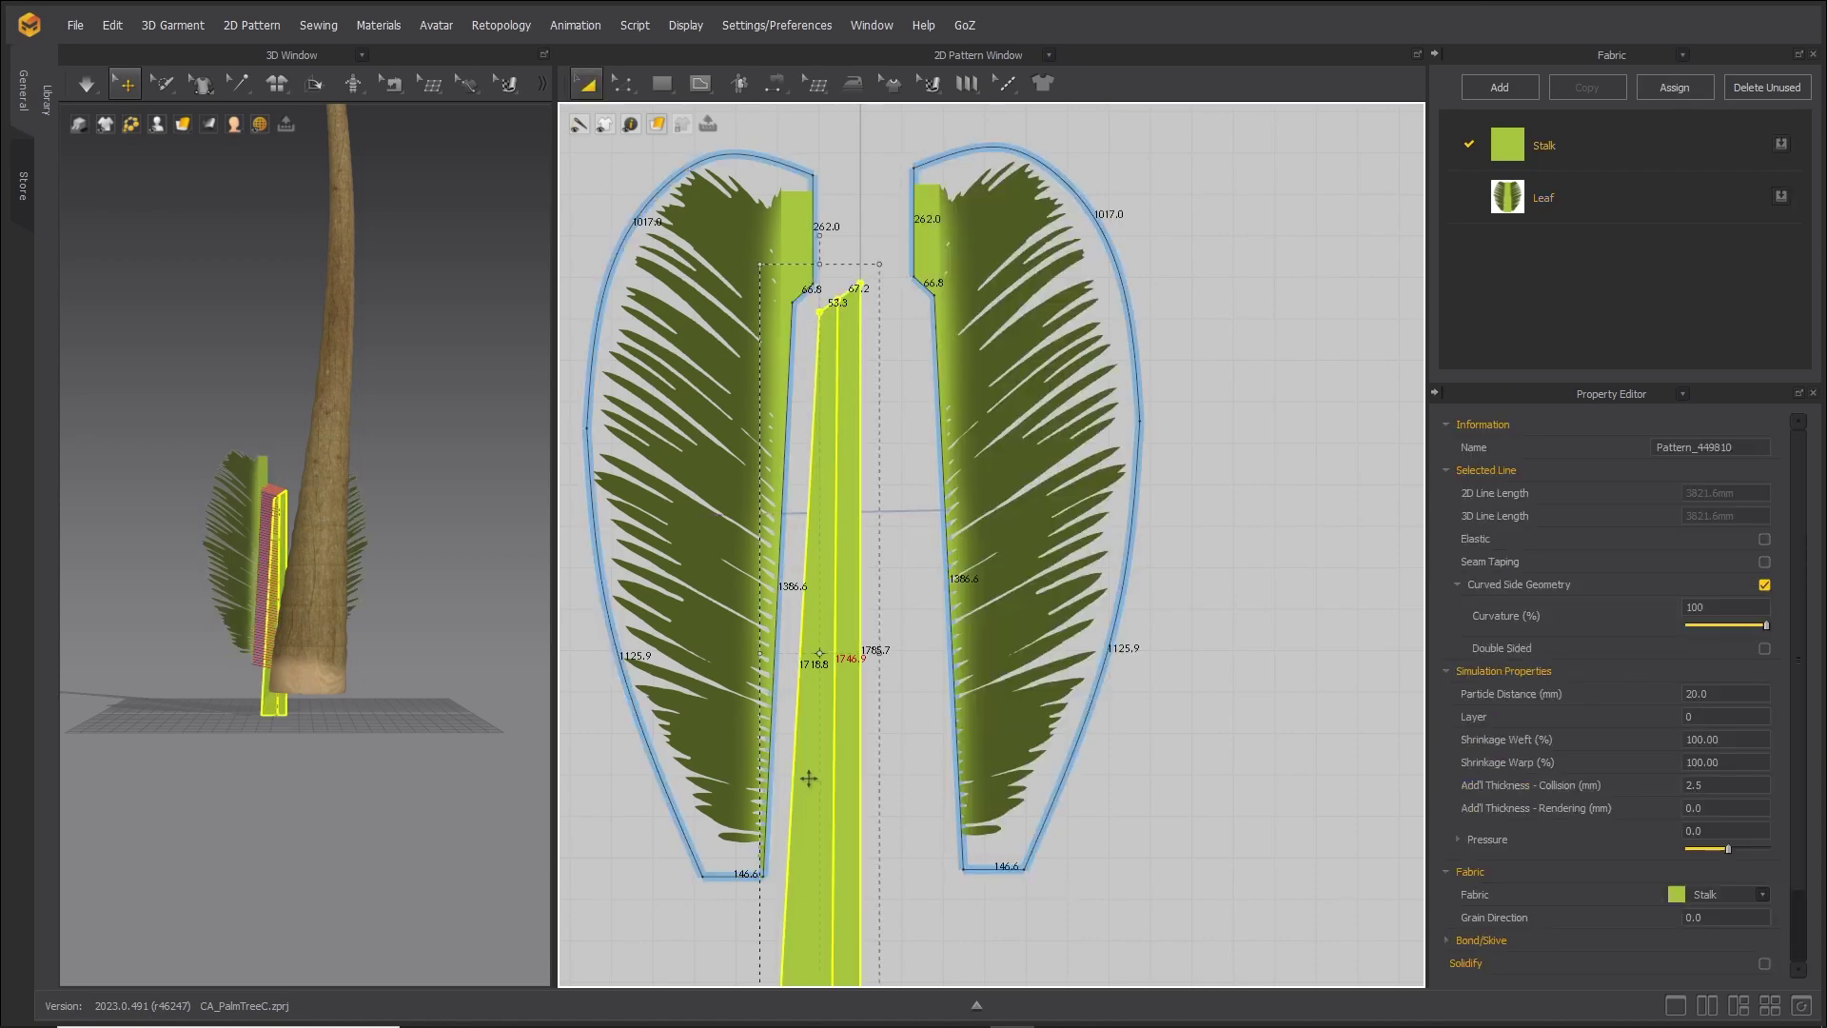
right_click(808, 779)
click(904, 294)
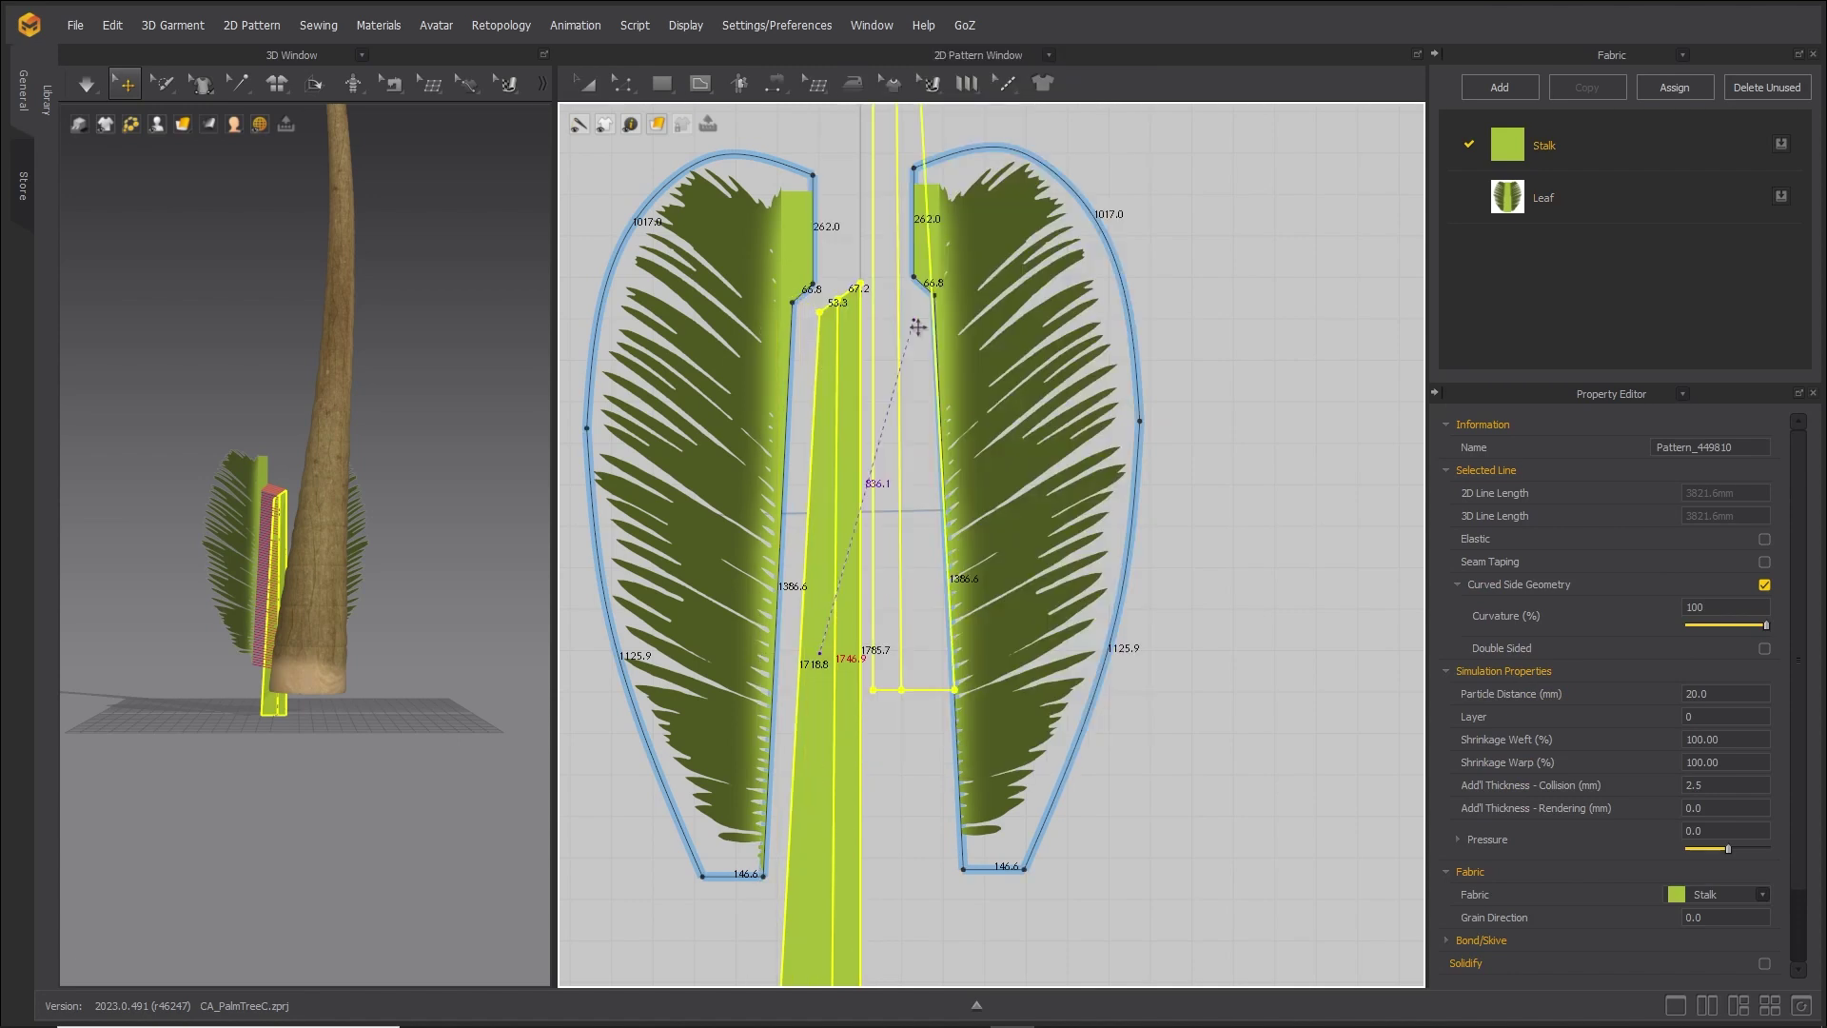
click(918, 663)
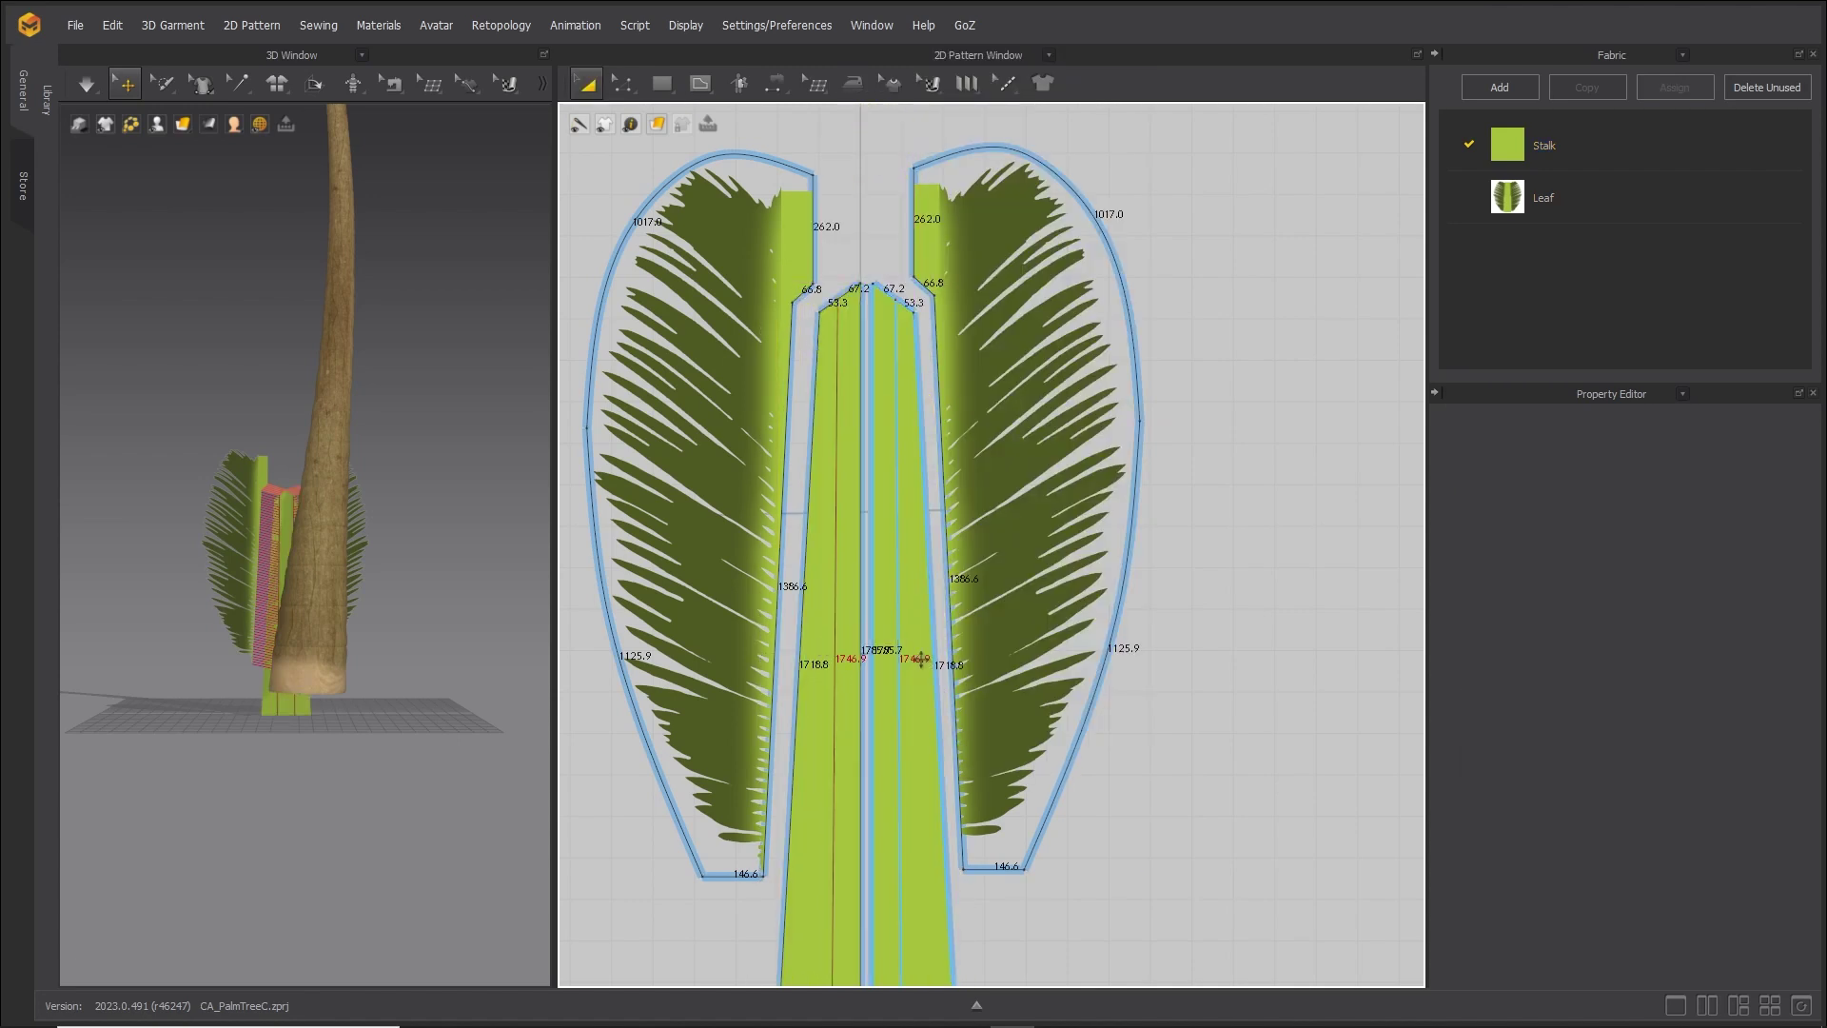
Sew the two half leaves together along their 262 mm vertical edges above the stalk tips using Segment Sewing.
click(800, 107)
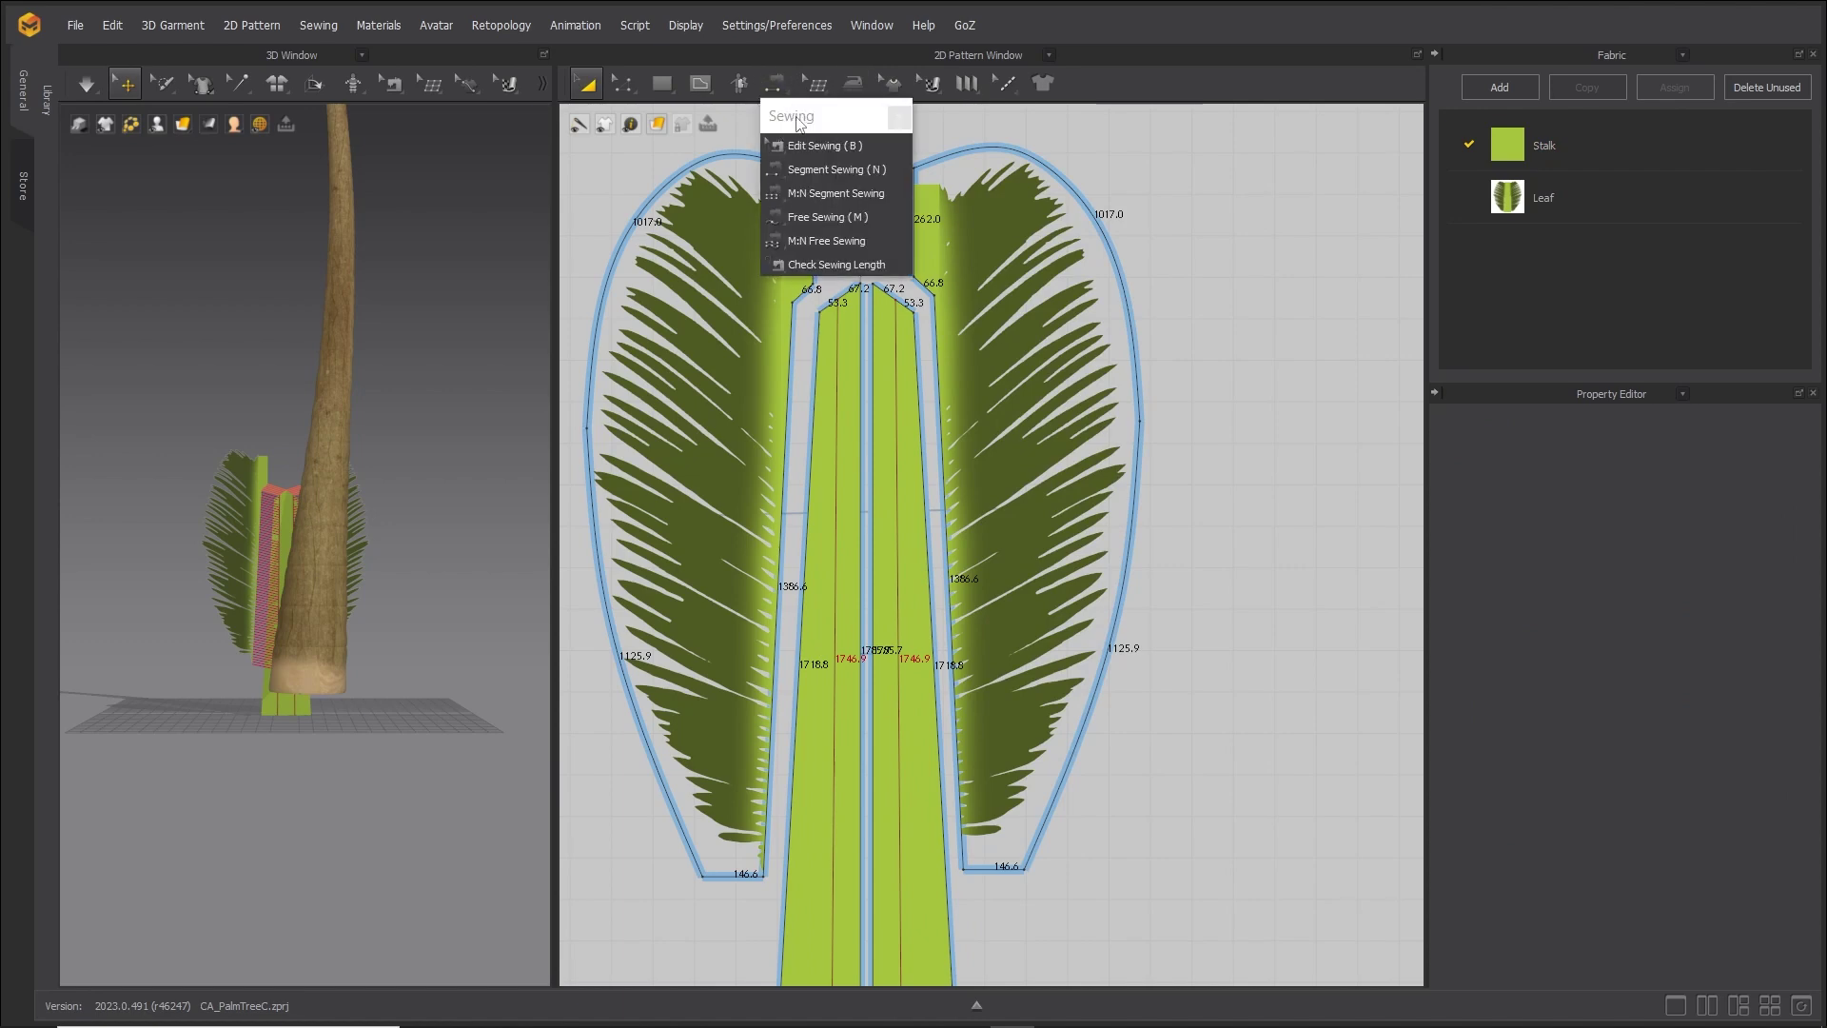
drag(800, 116, 1301, 249)
click(1328, 283)
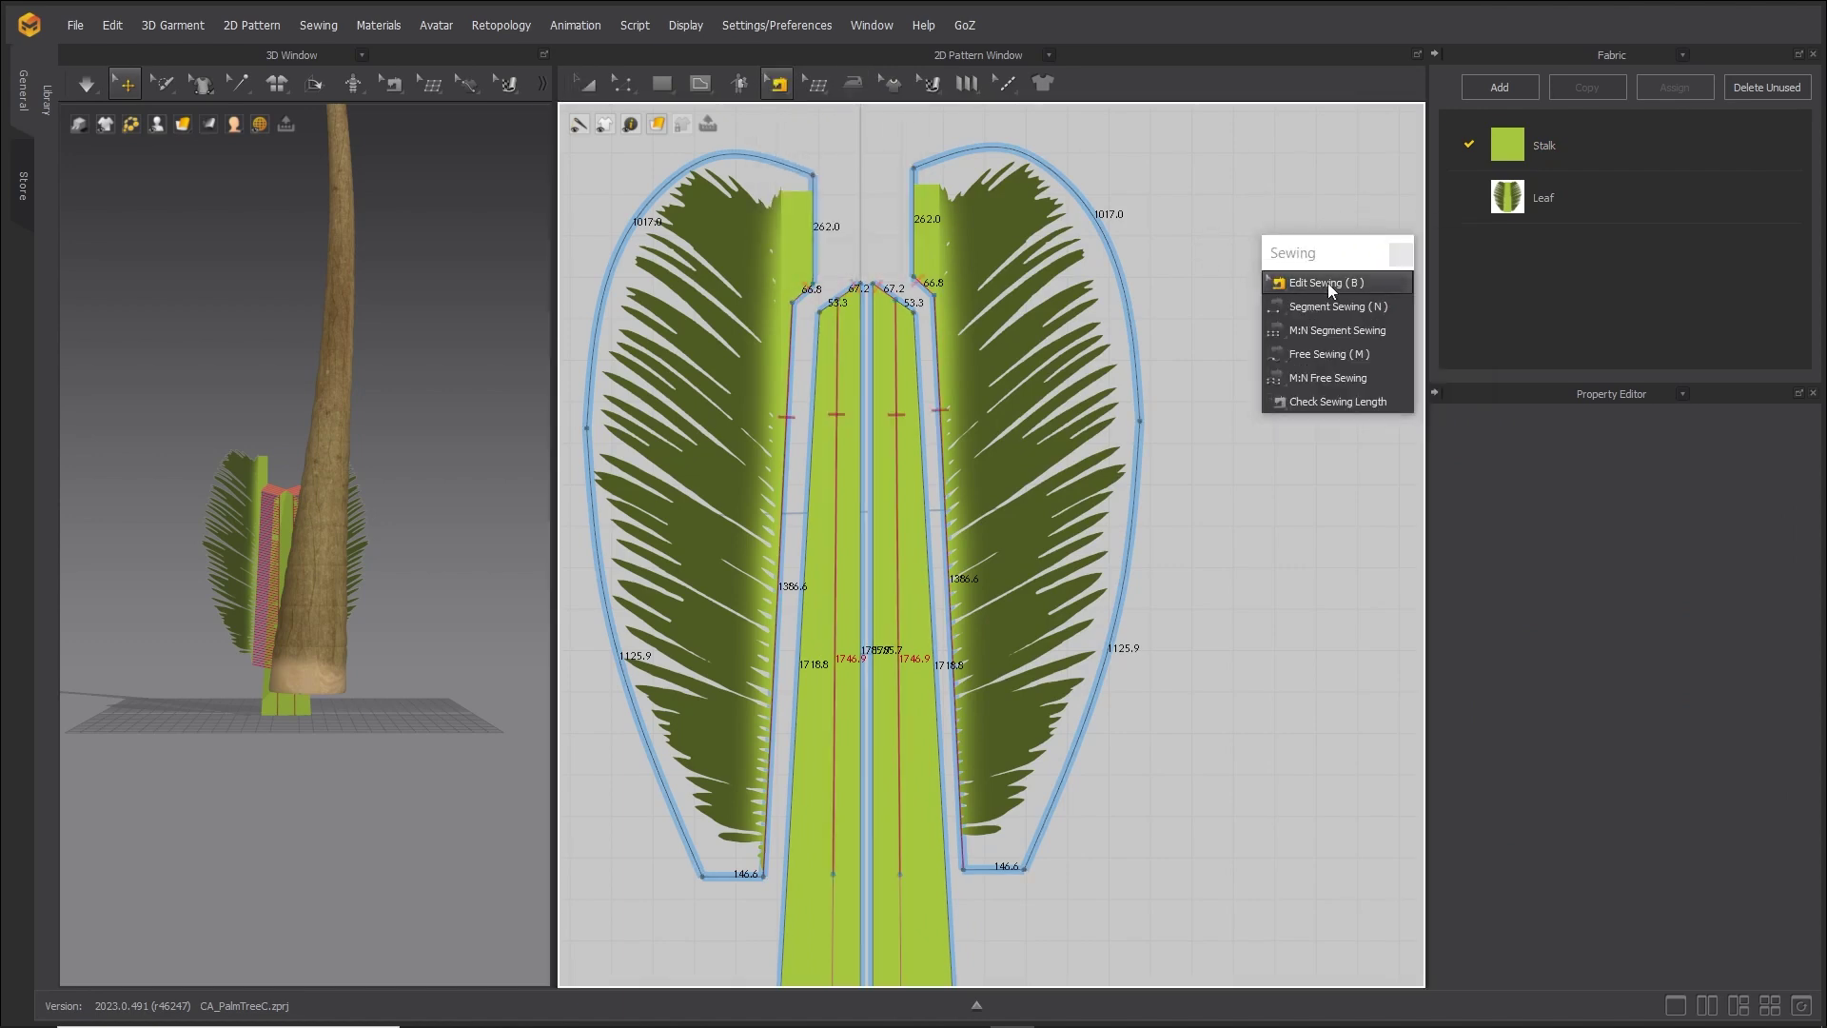
click(1331, 307)
right_drag(829, 241, 807, 537)
click(807, 538)
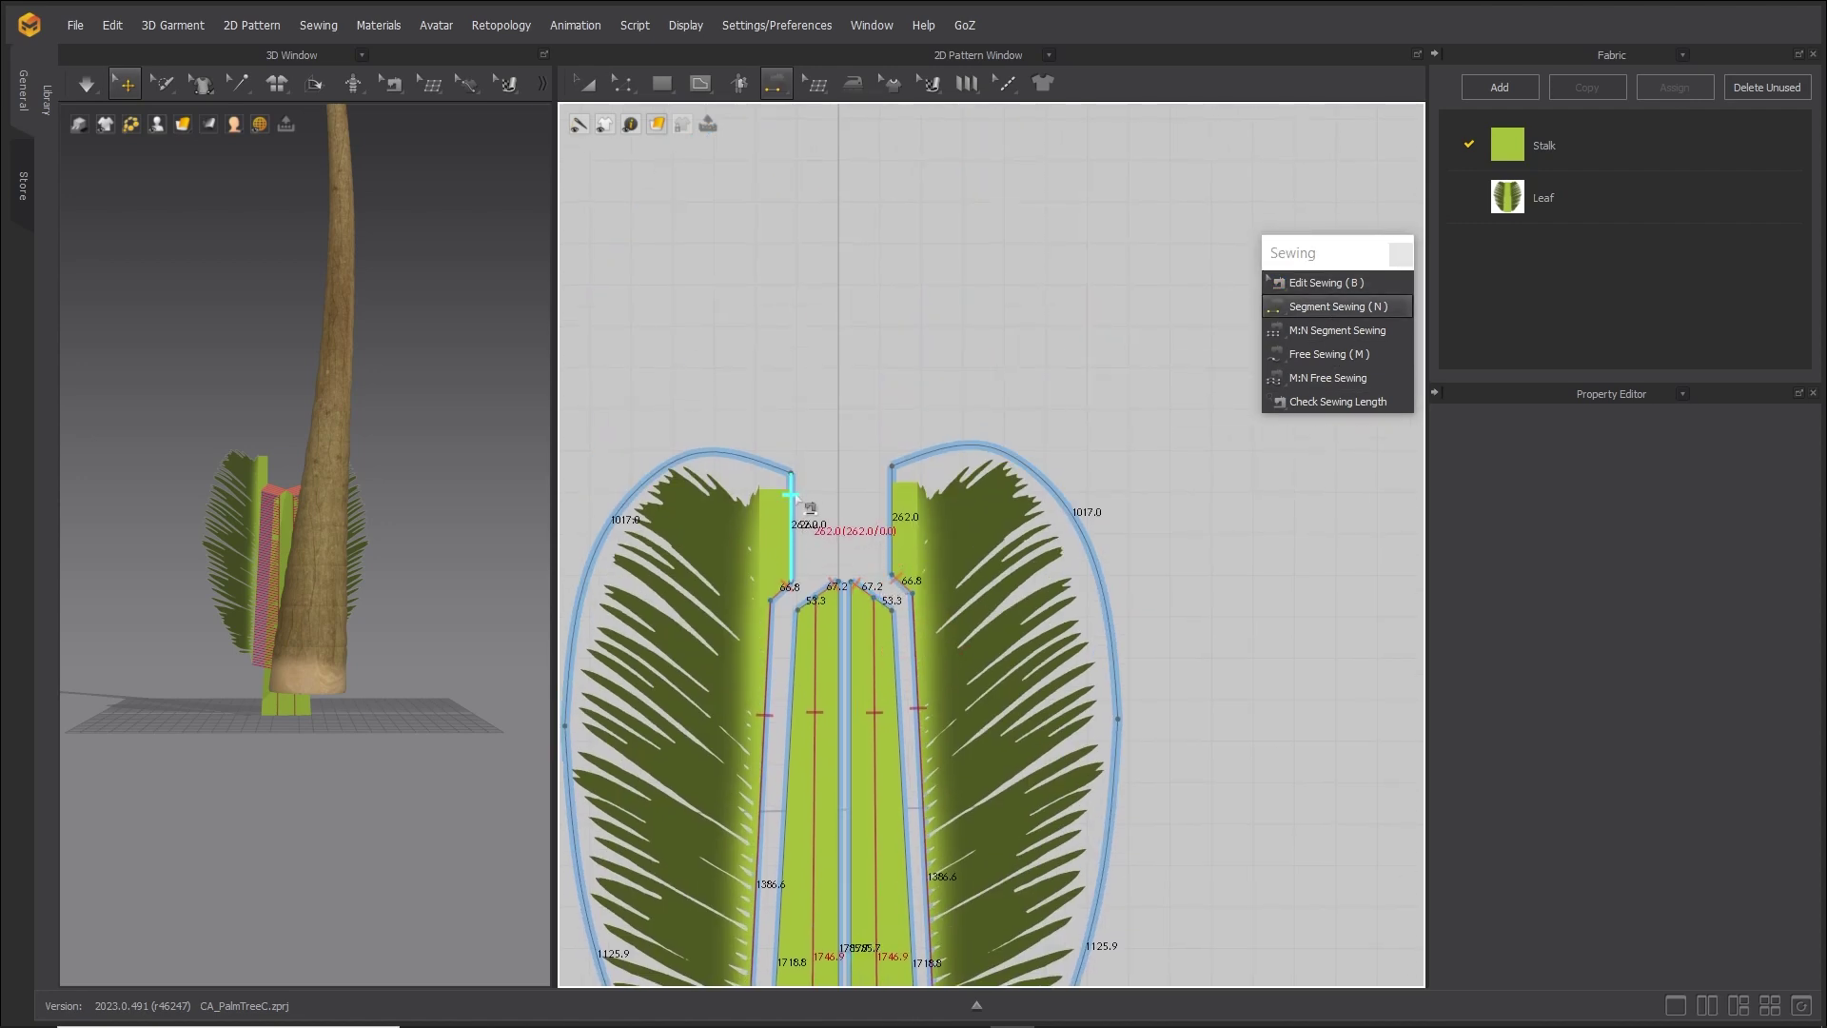
click(894, 519)
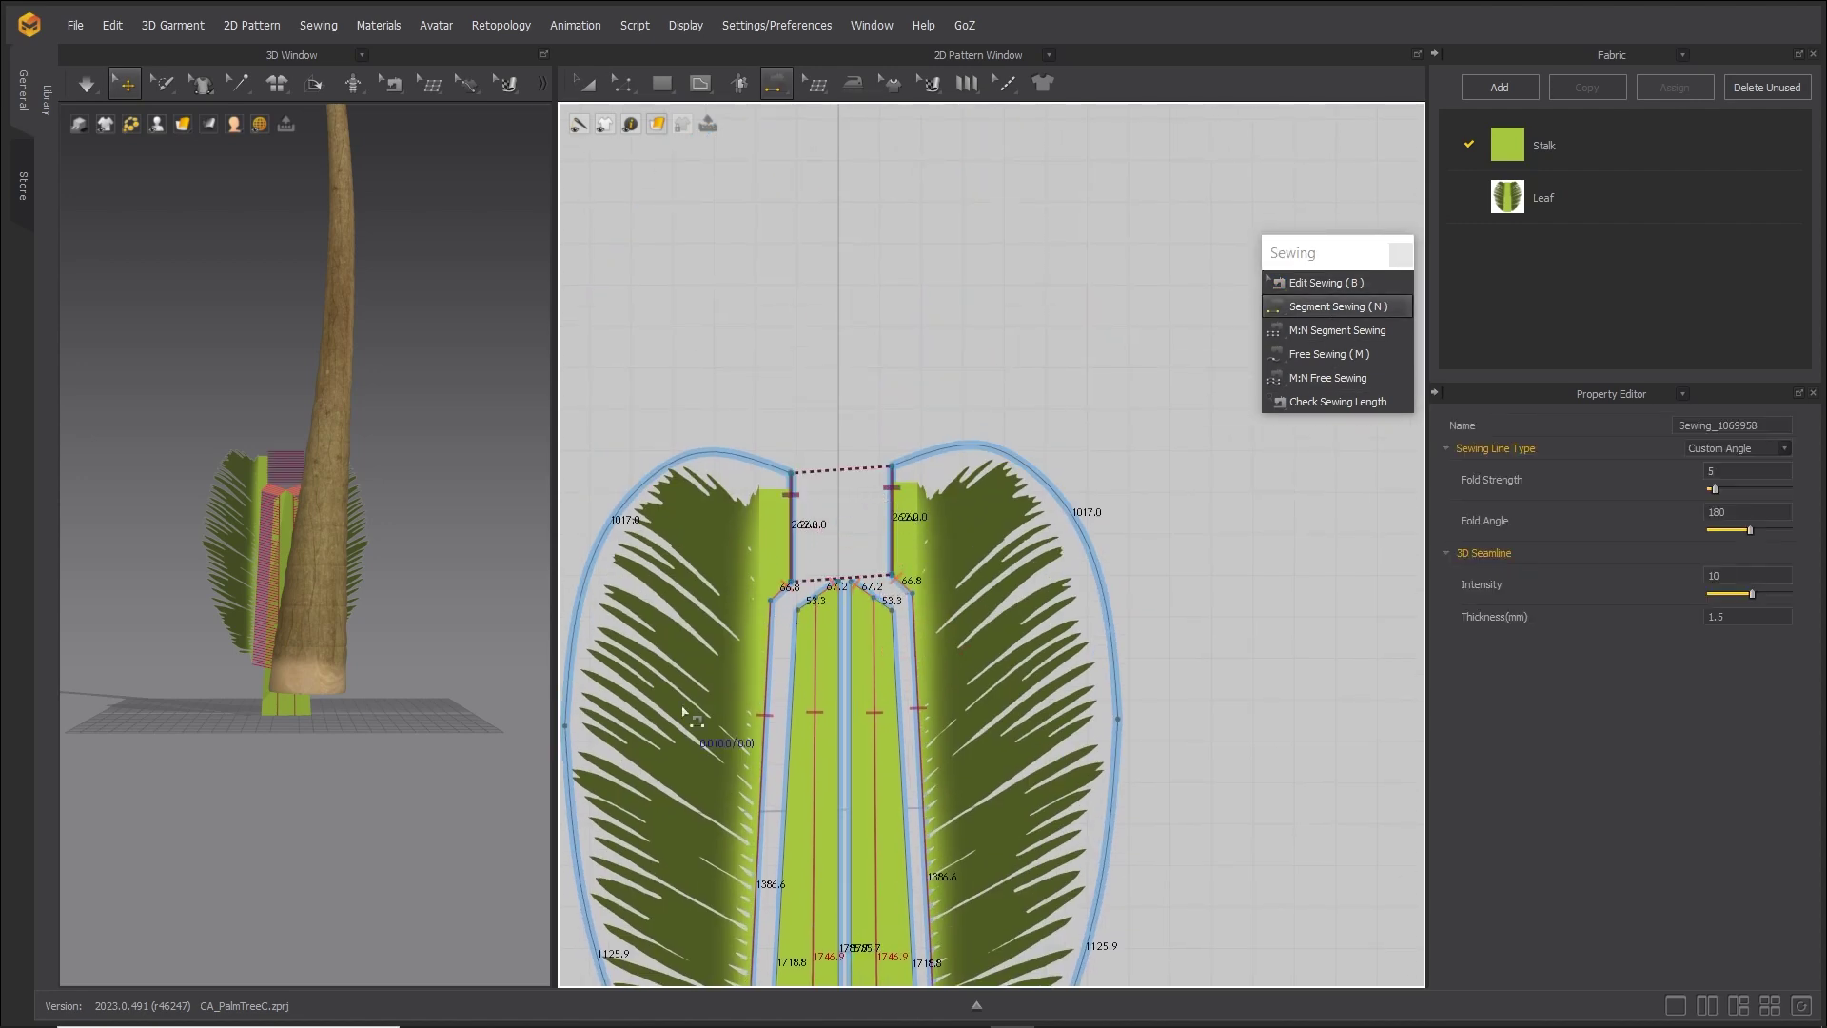
middle_drag(685, 710, 904, 519)
middle_drag(859, 709, 770, 568)
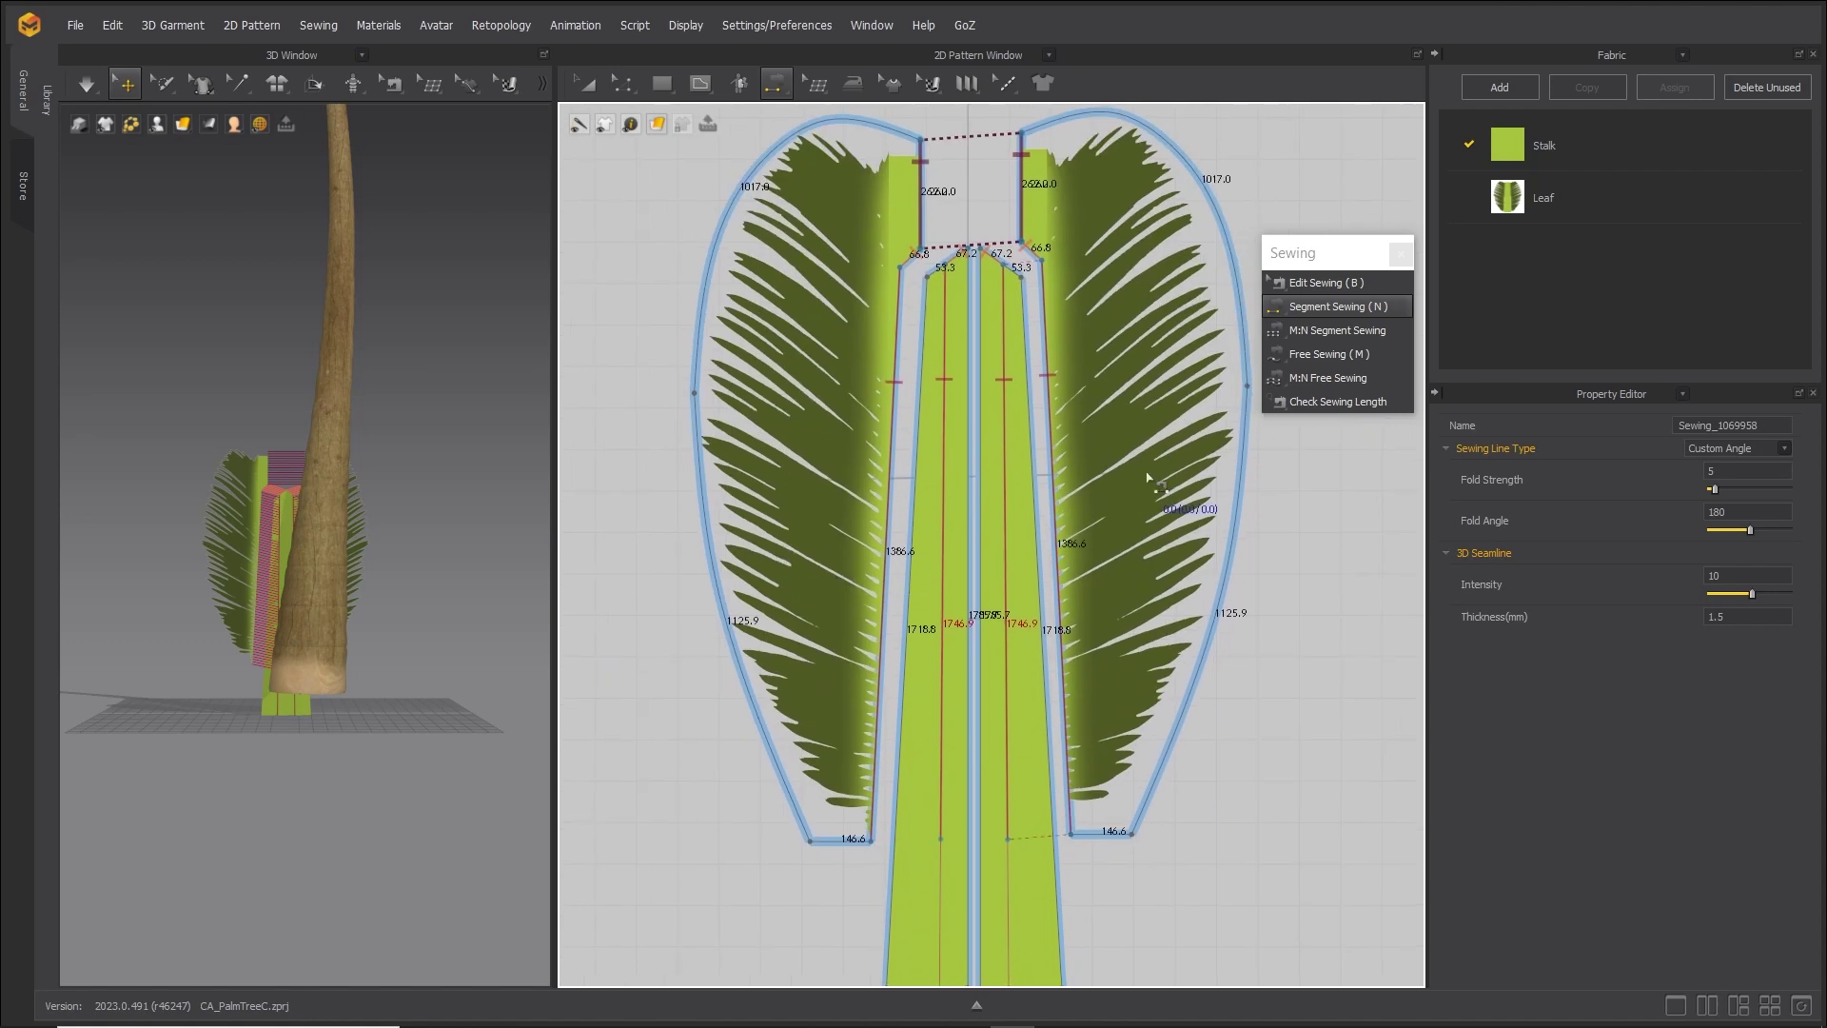
Move the left half leaf, both stalk halves and the right half leaf clear of the trunk in 3D, keeping their order.
click(1401, 254)
click(587, 84)
drag(557, 363, 1052, 390)
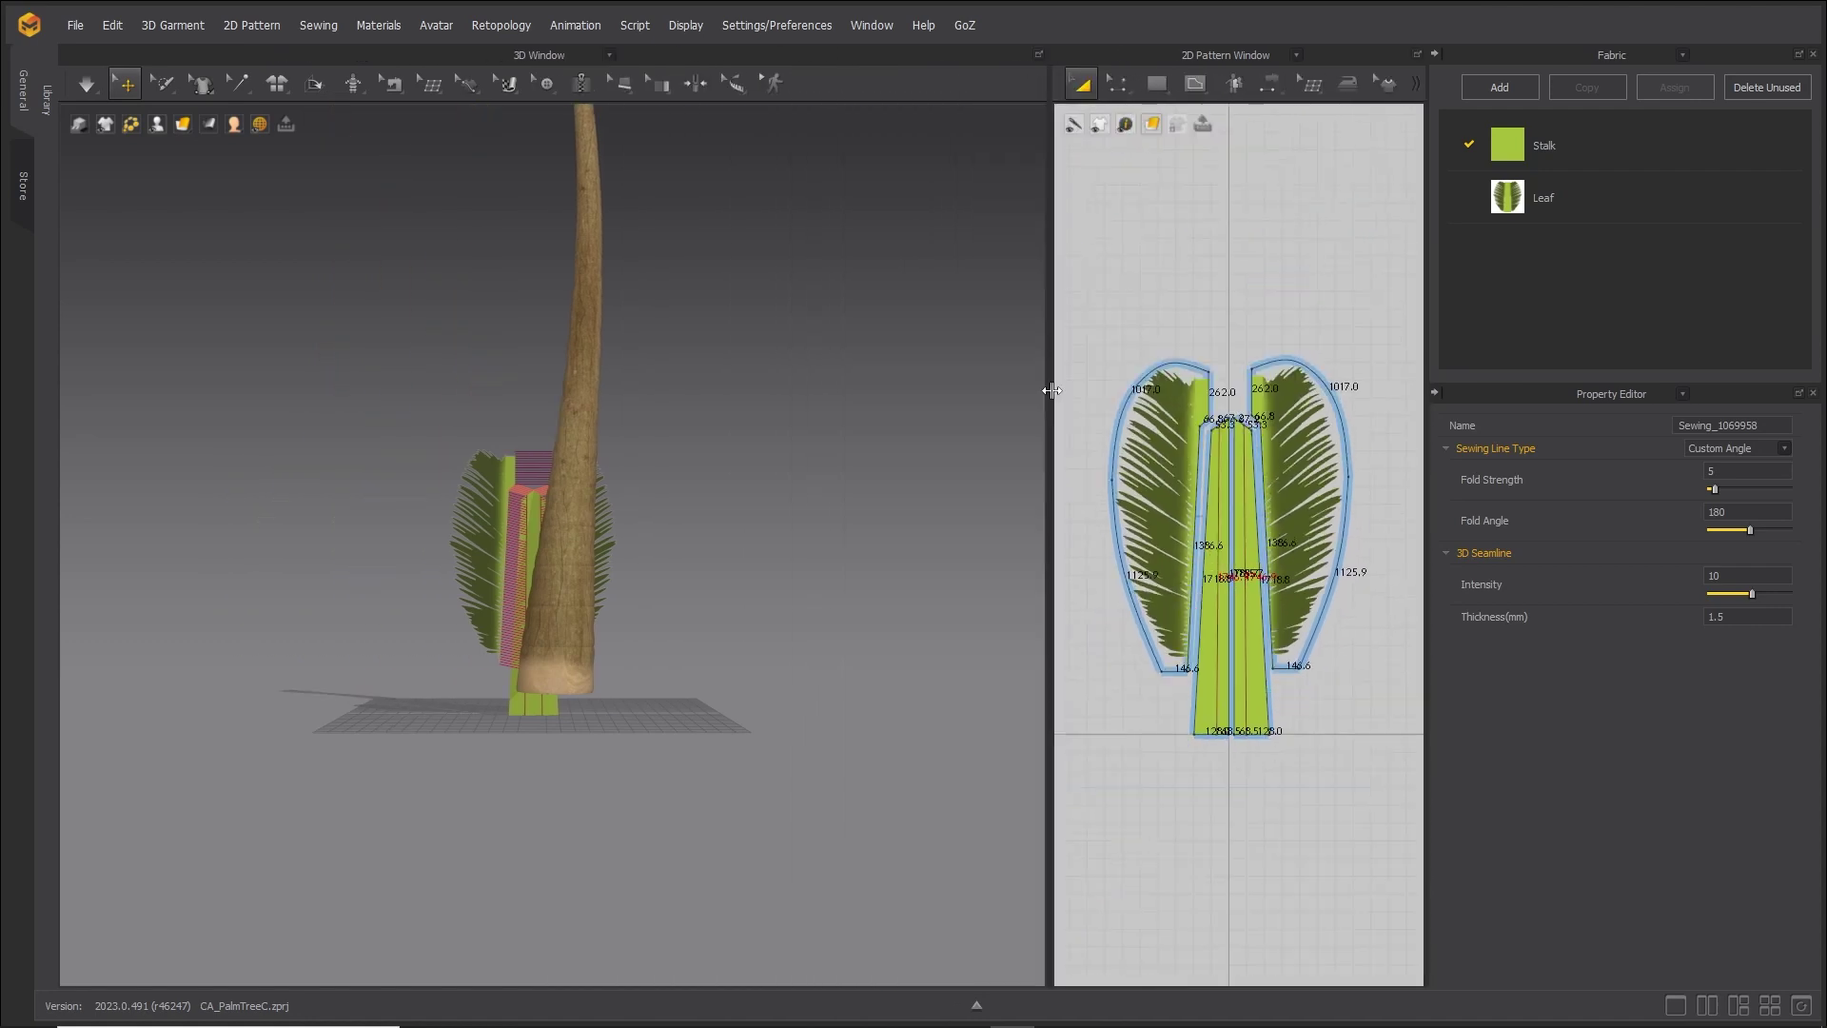
scroll(582, 515, up, 5)
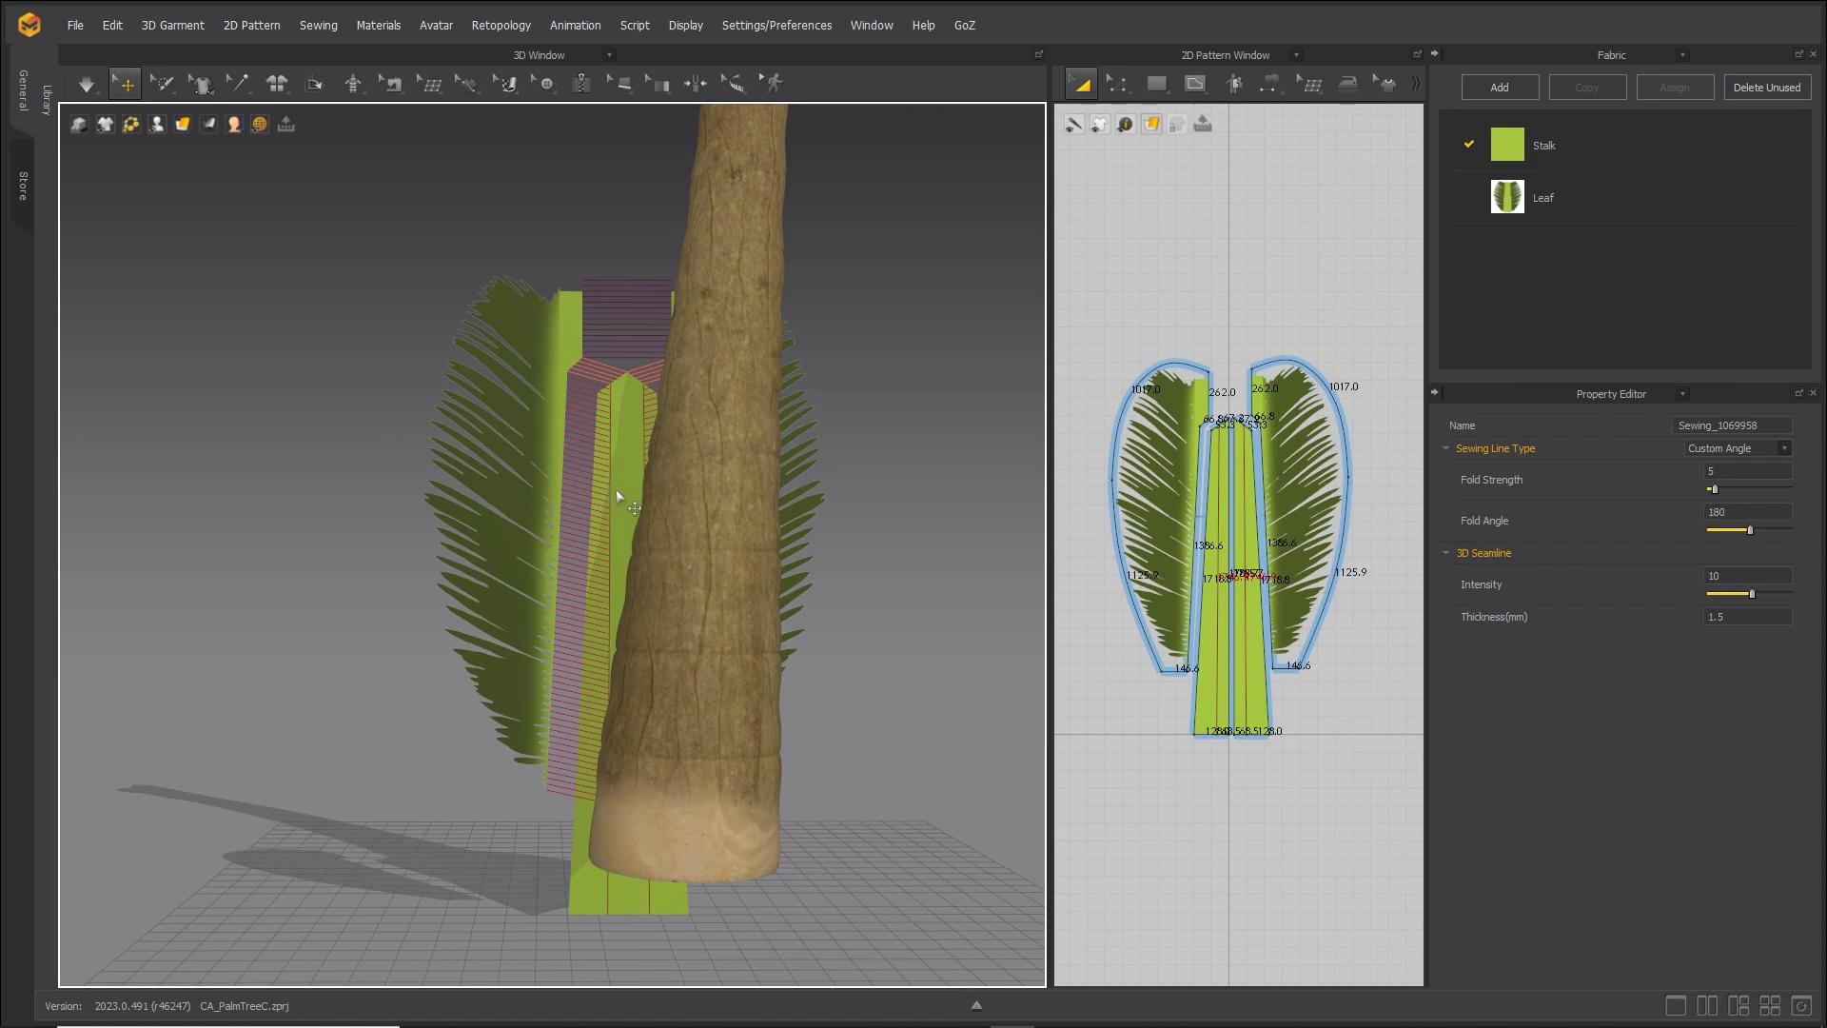
drag(522, 484, 334, 412)
click(615, 474)
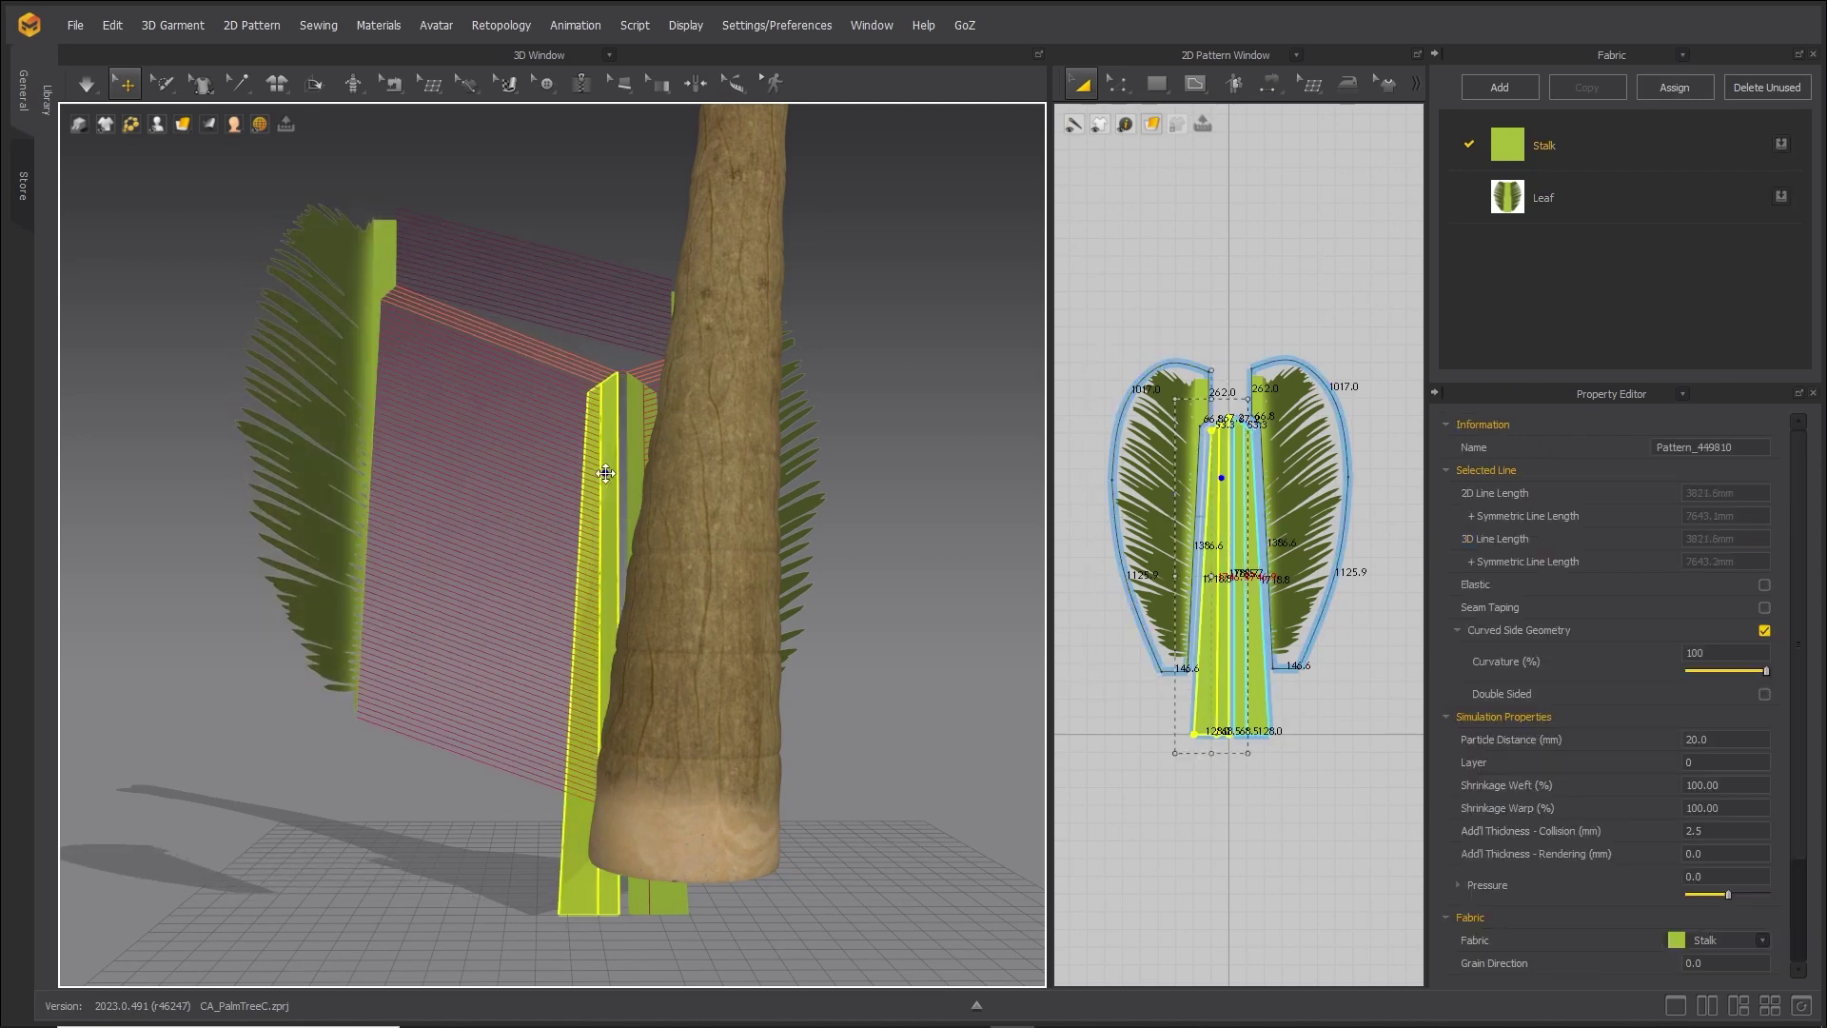
drag(614, 473, 433, 419)
drag(621, 460, 480, 417)
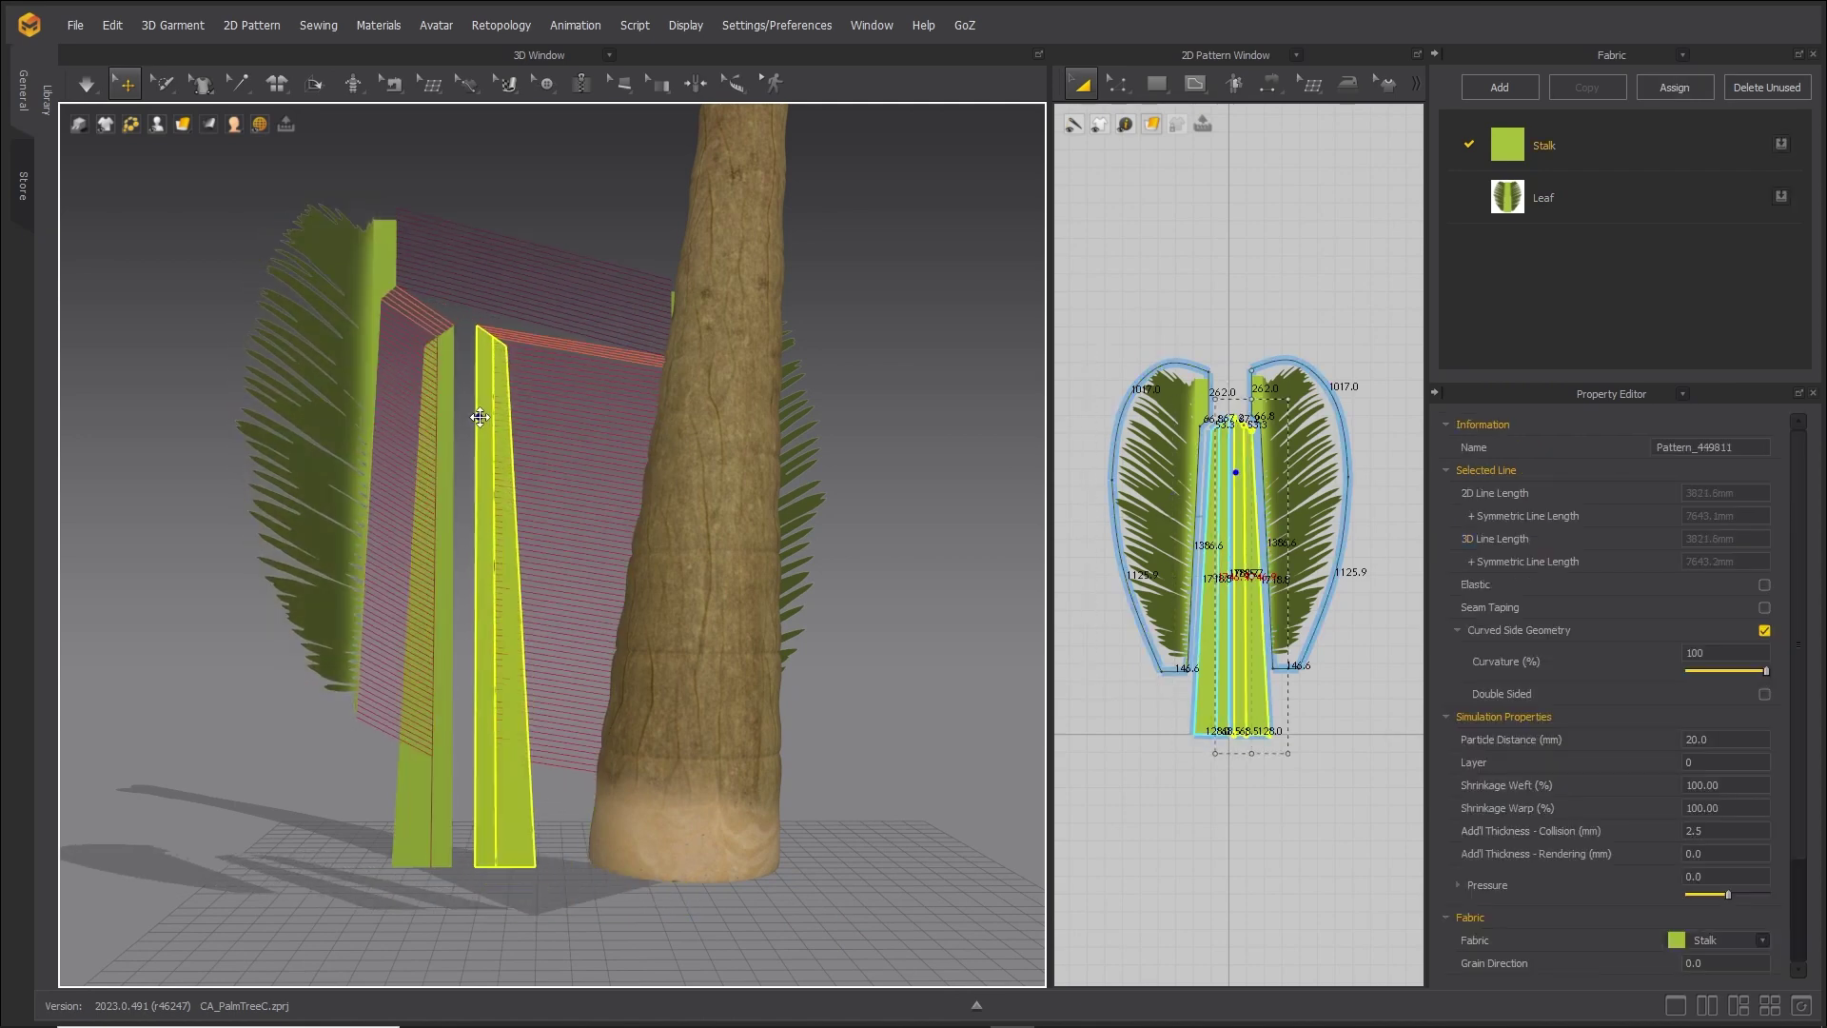
drag(799, 470, 637, 412)
Freeze both half leaves so that only the stalk reacts to simulation.
scroll(400, 766, up, 3)
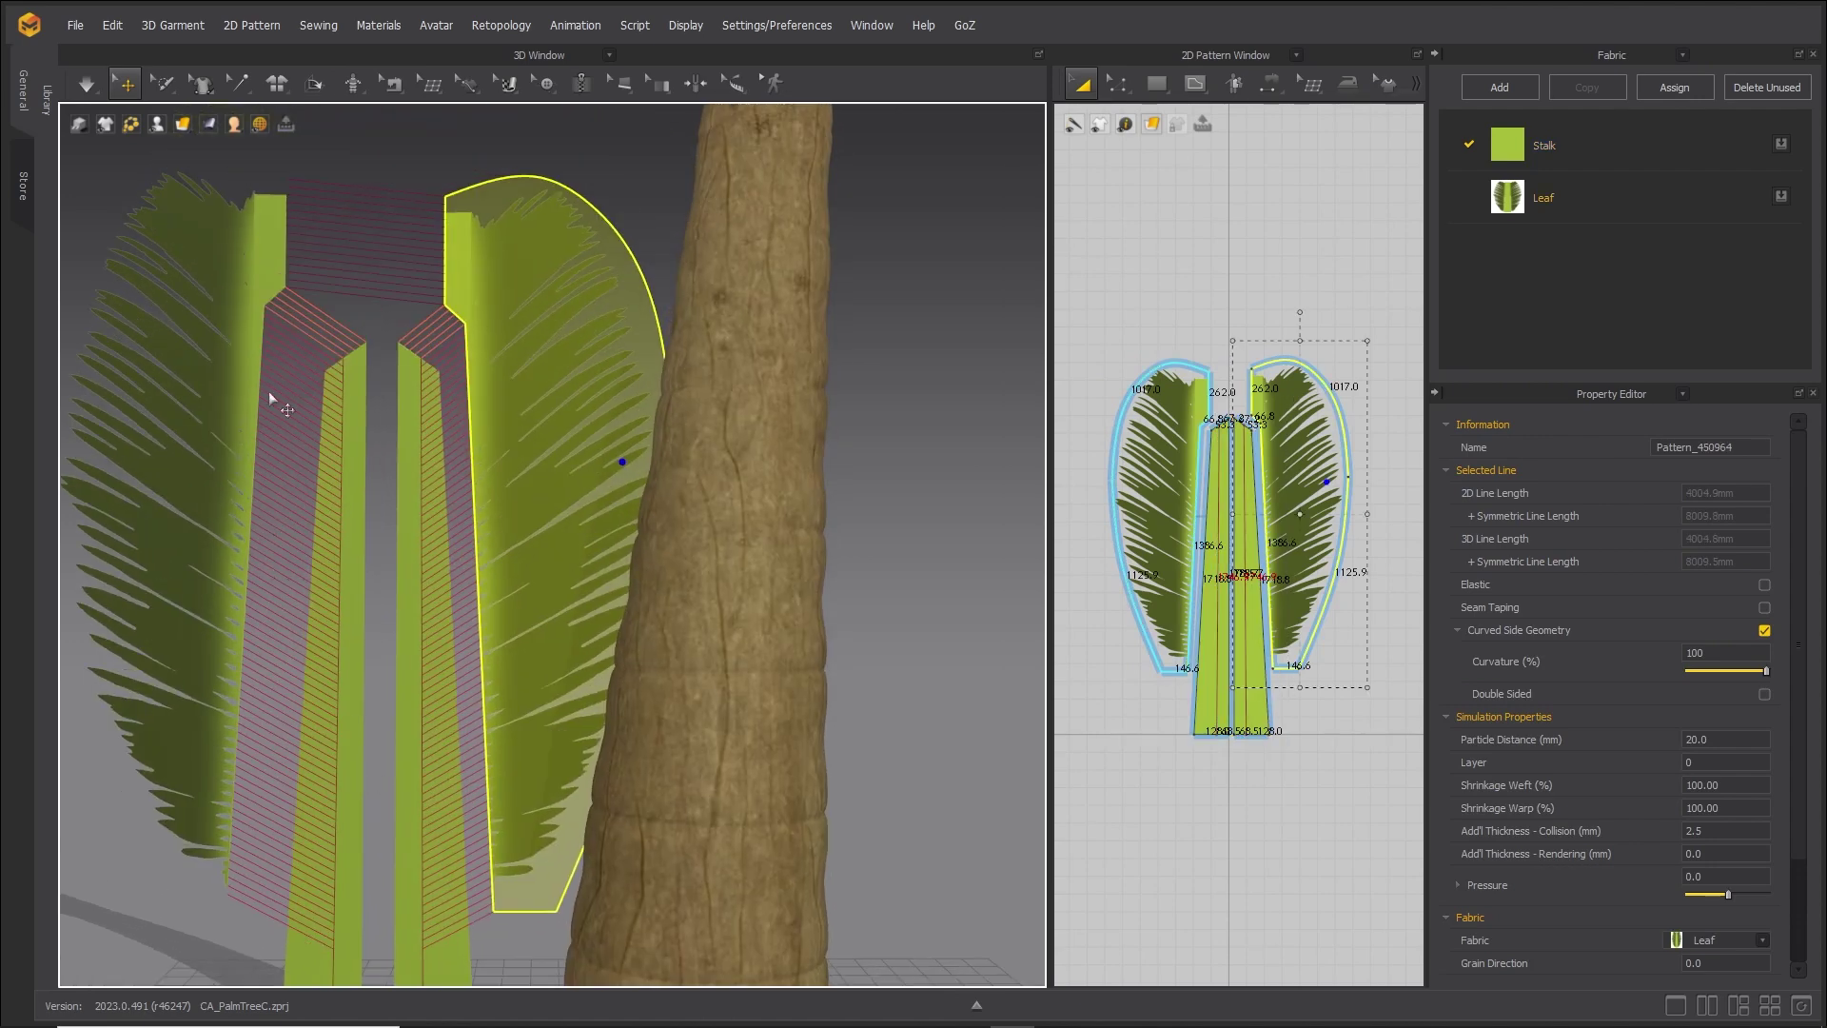
shift+click(214, 325)
right_click(221, 254)
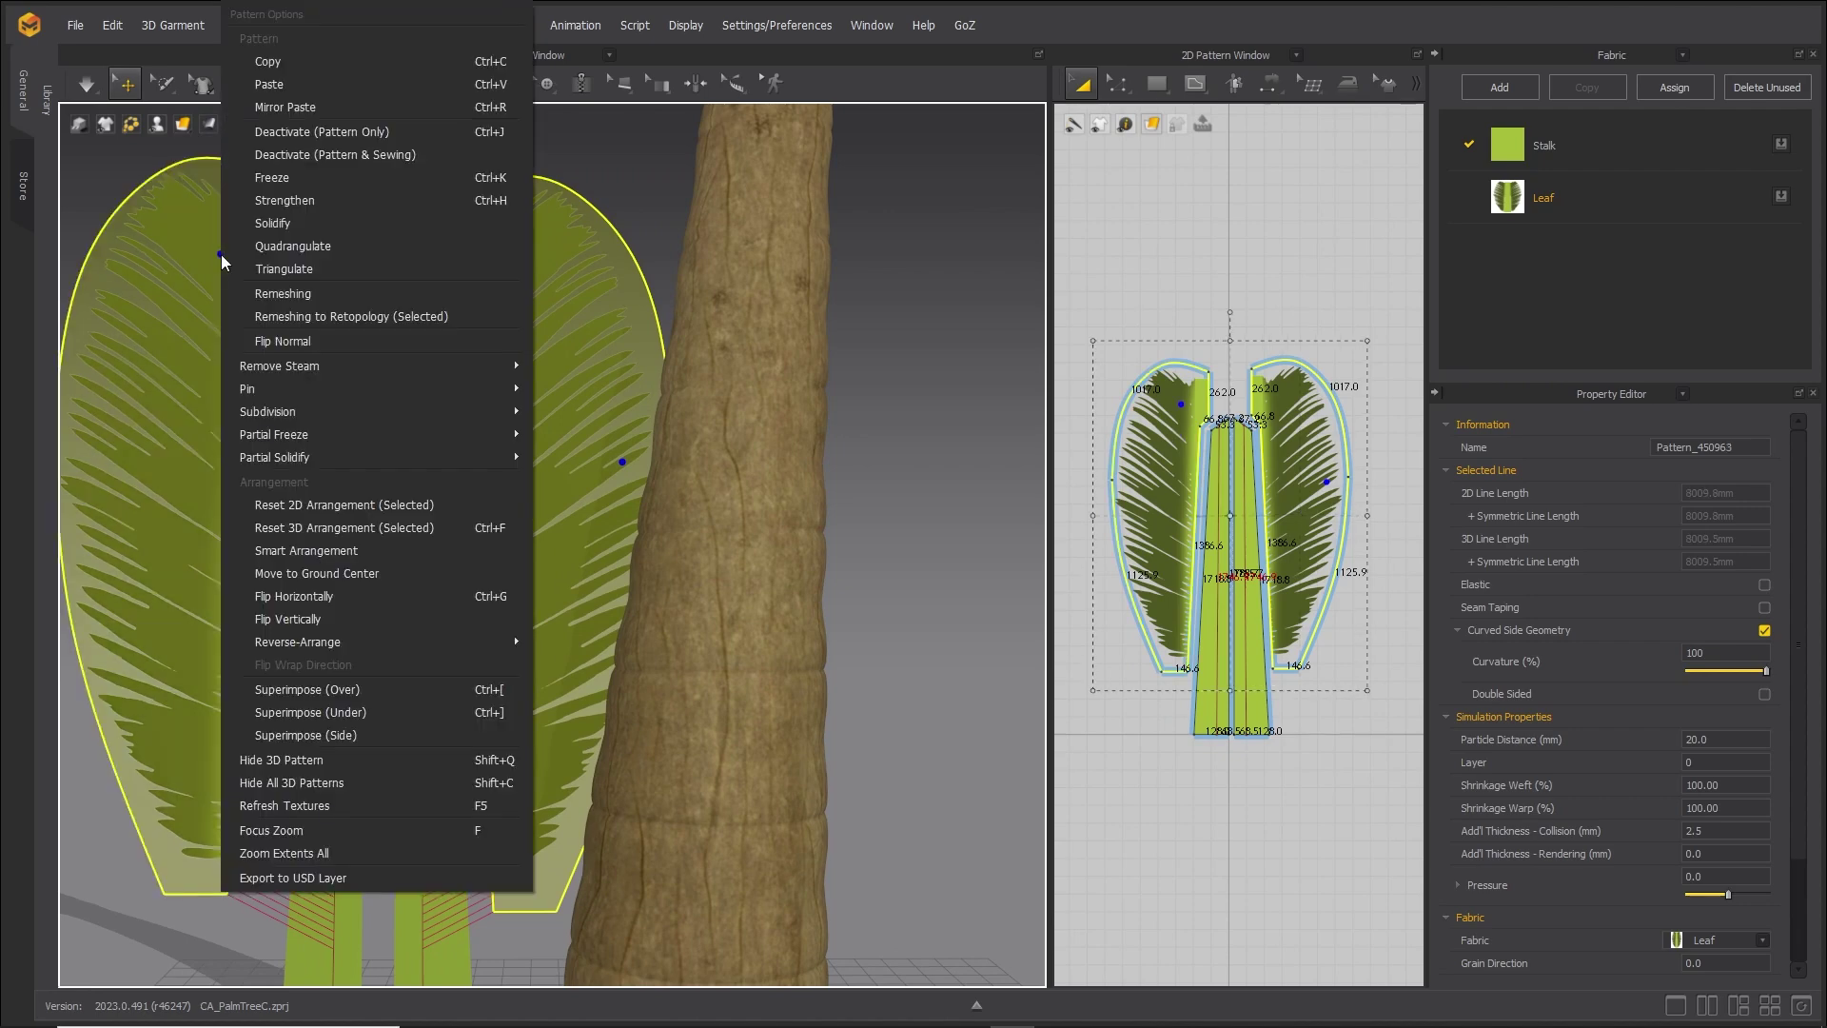
click(275, 179)
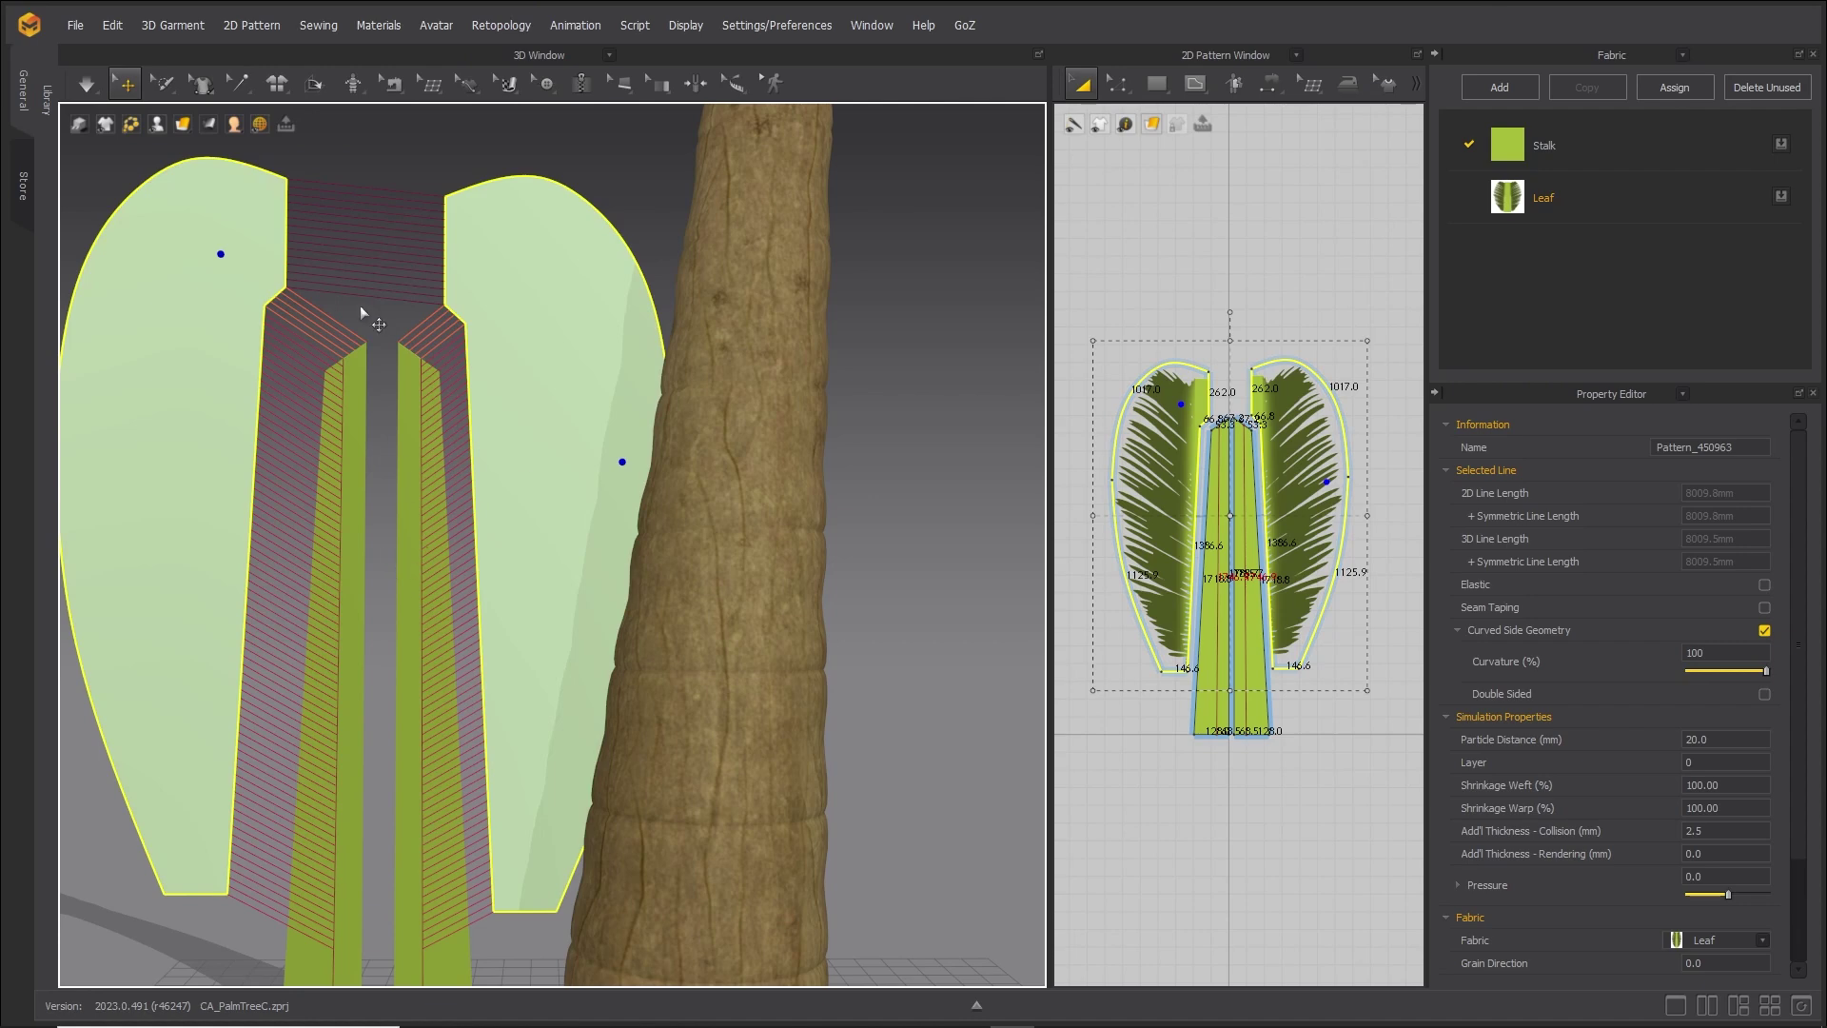
Bring the two stalk halves closer together in 3D and merge them along their straight centre edges.
click(317, 425)
drag(435, 492, 347, 441)
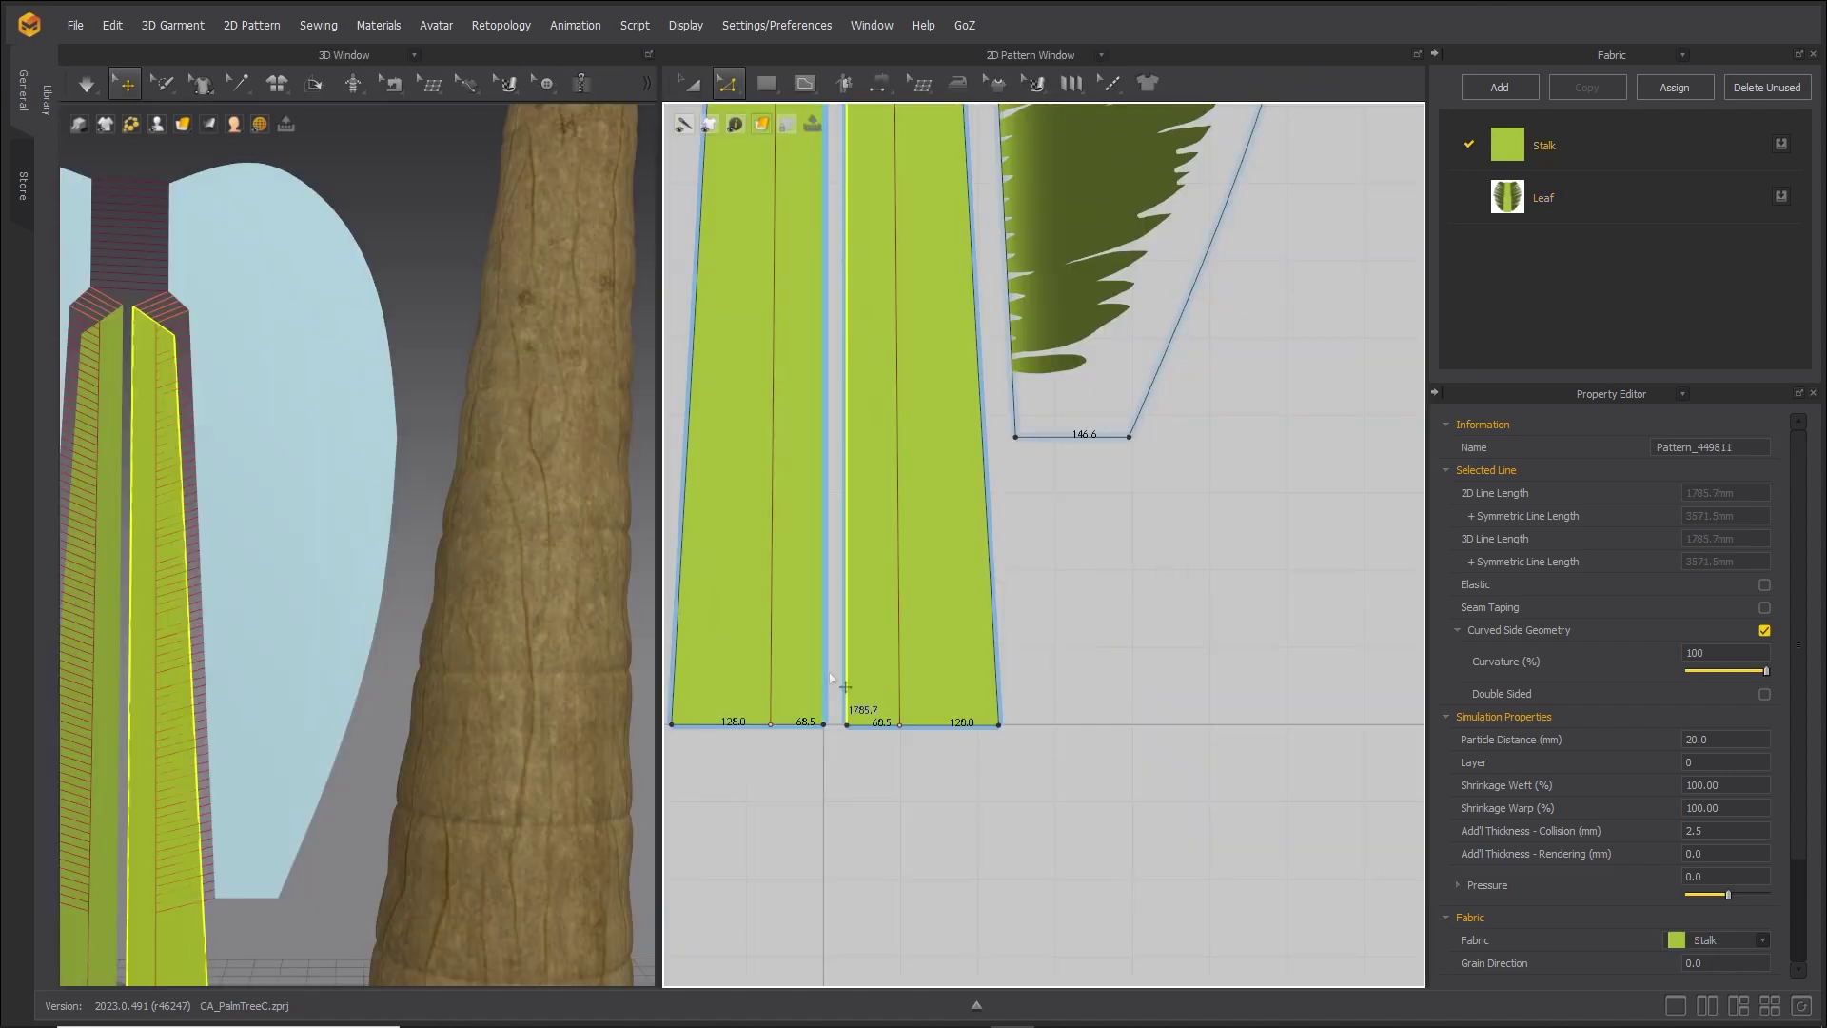
right_click(829, 672)
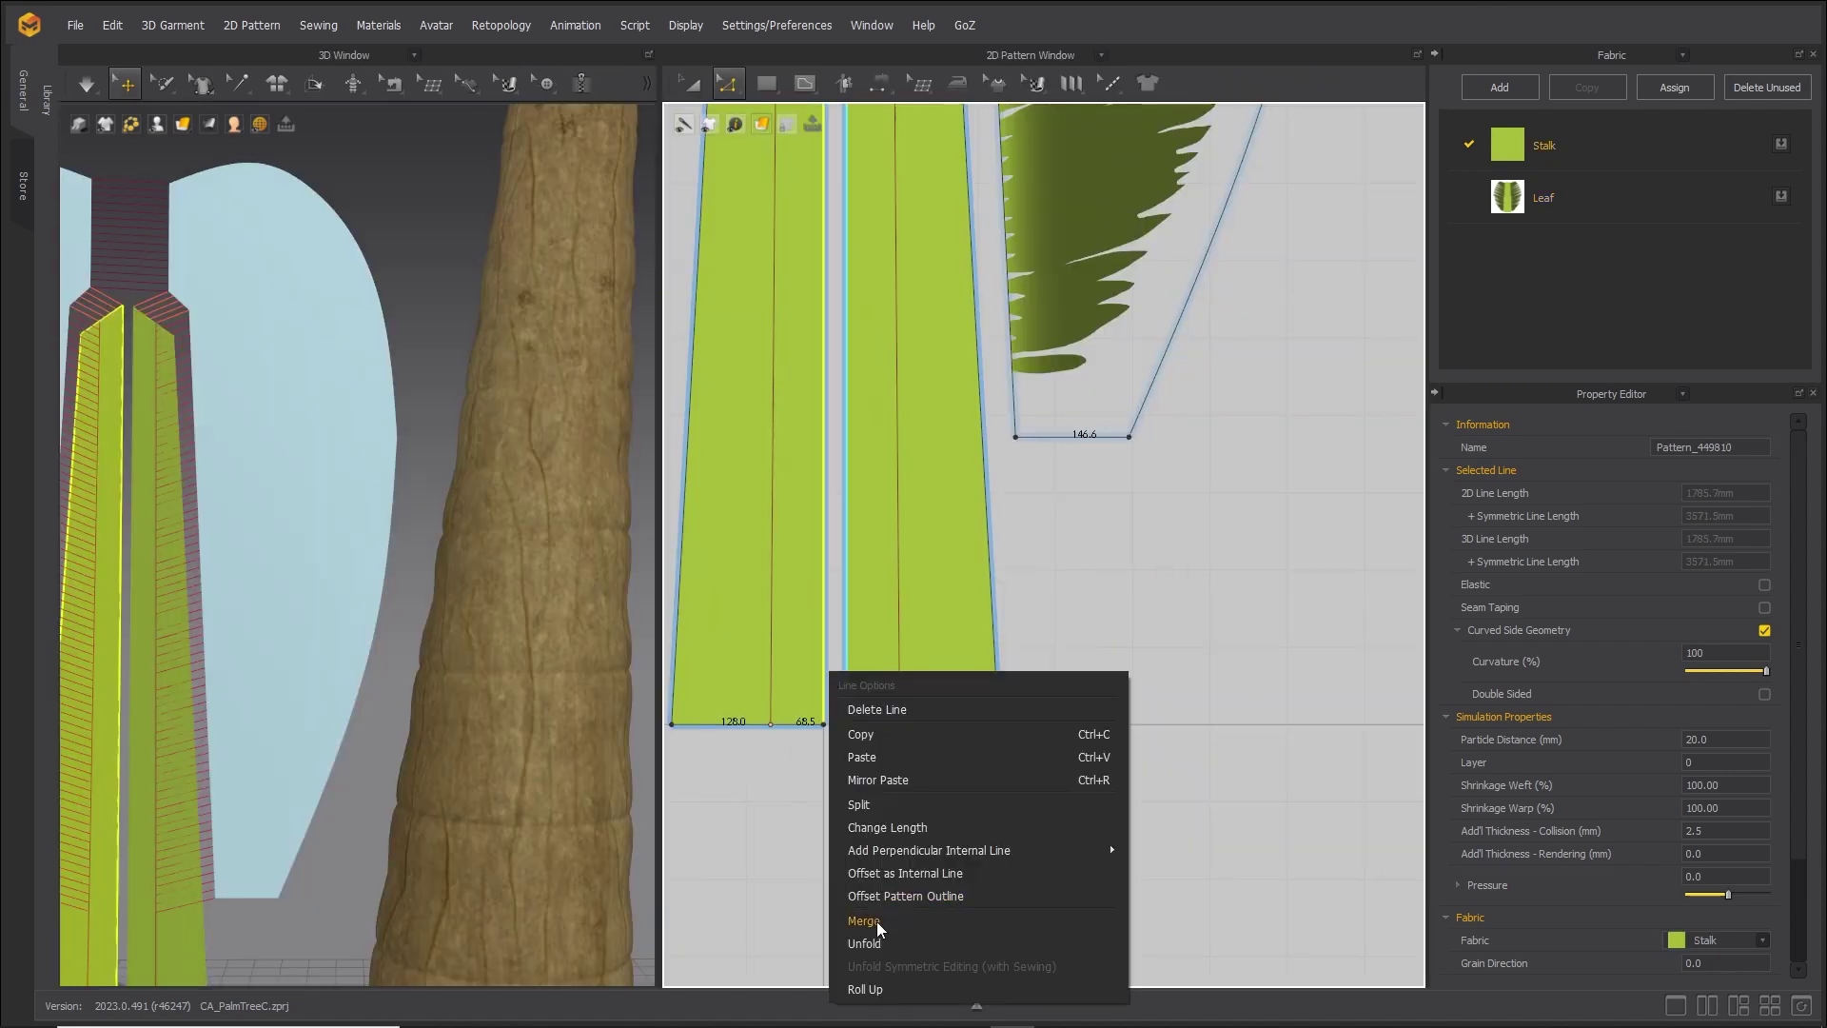
click(853, 666)
click(843, 670)
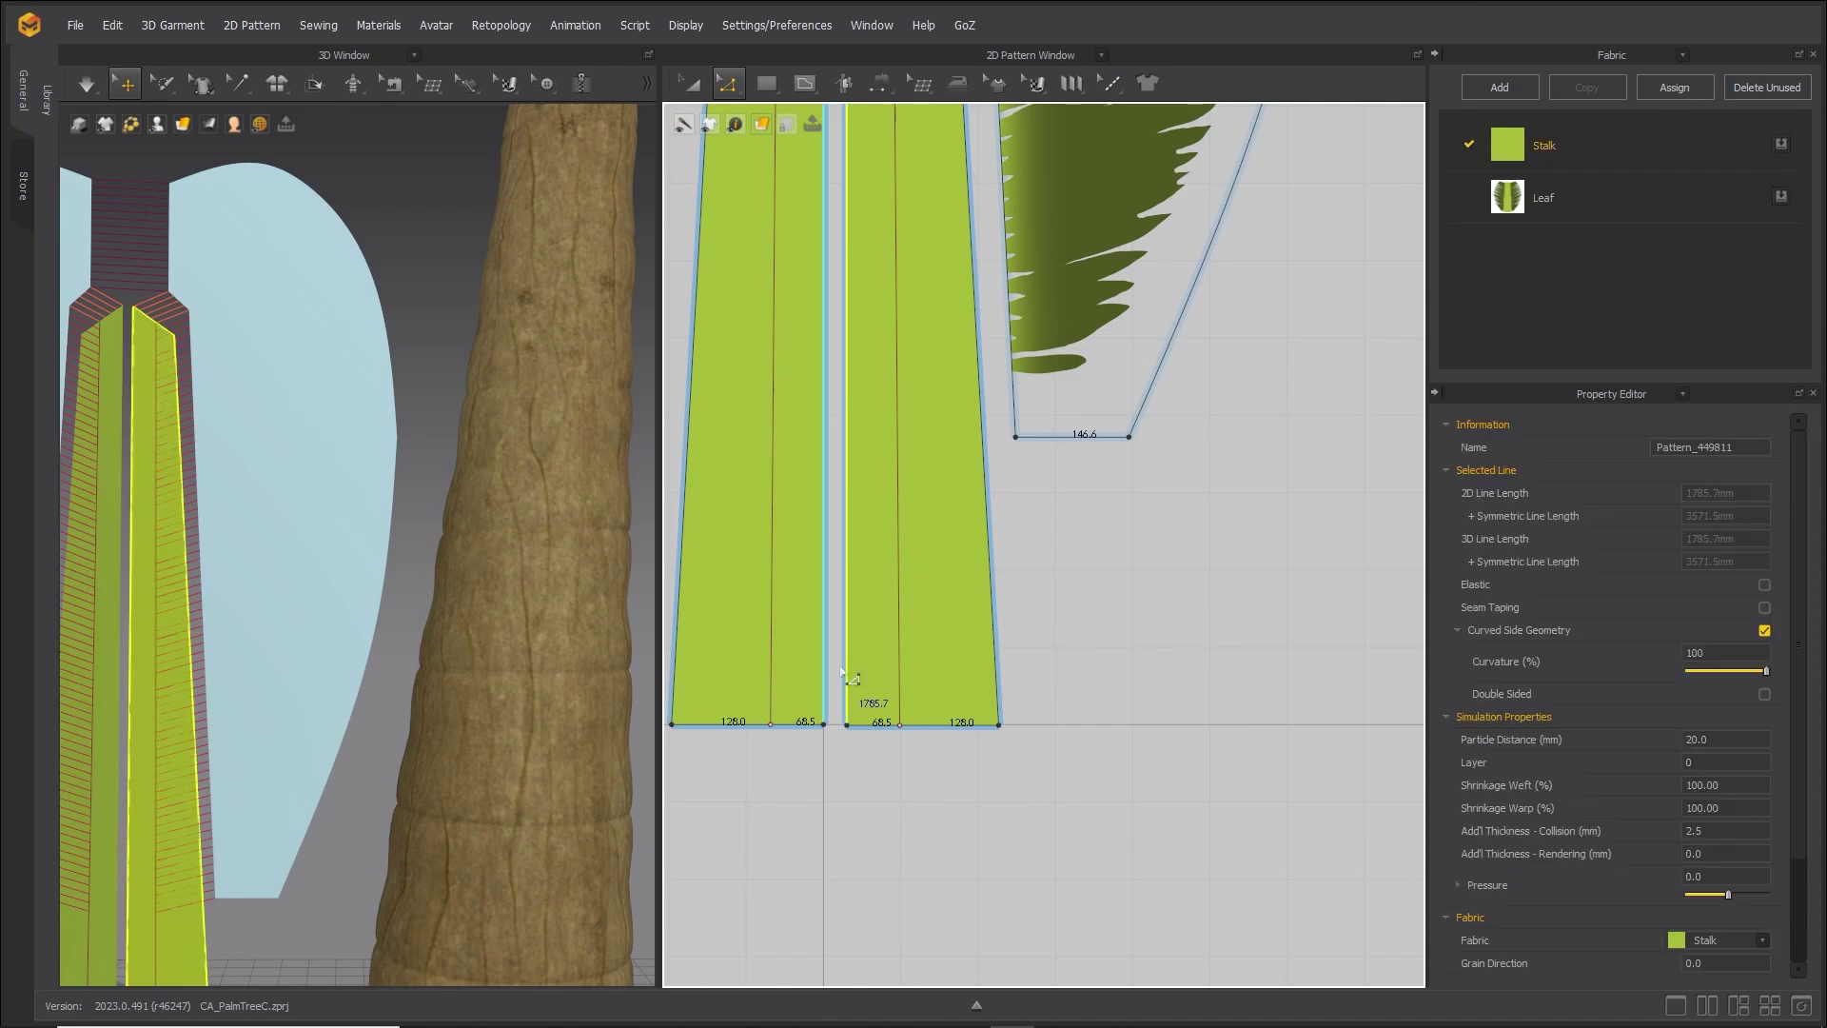
right_click(852, 673)
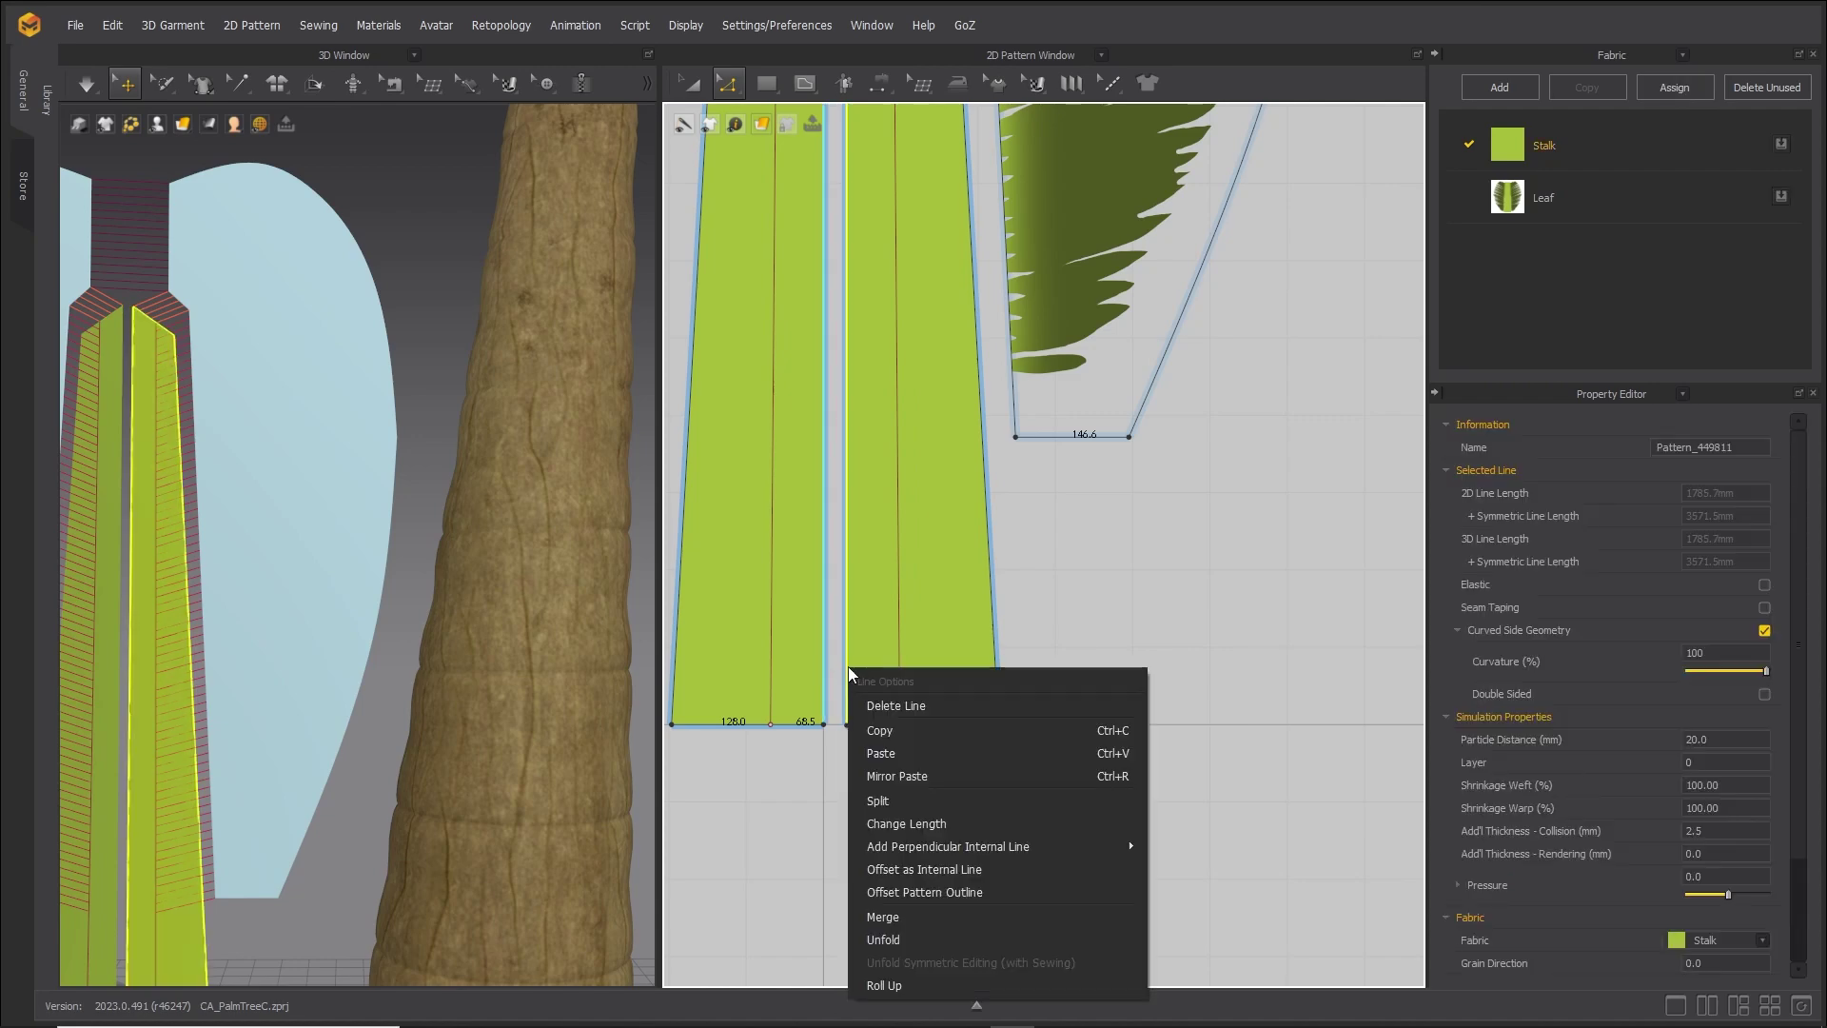
click(899, 916)
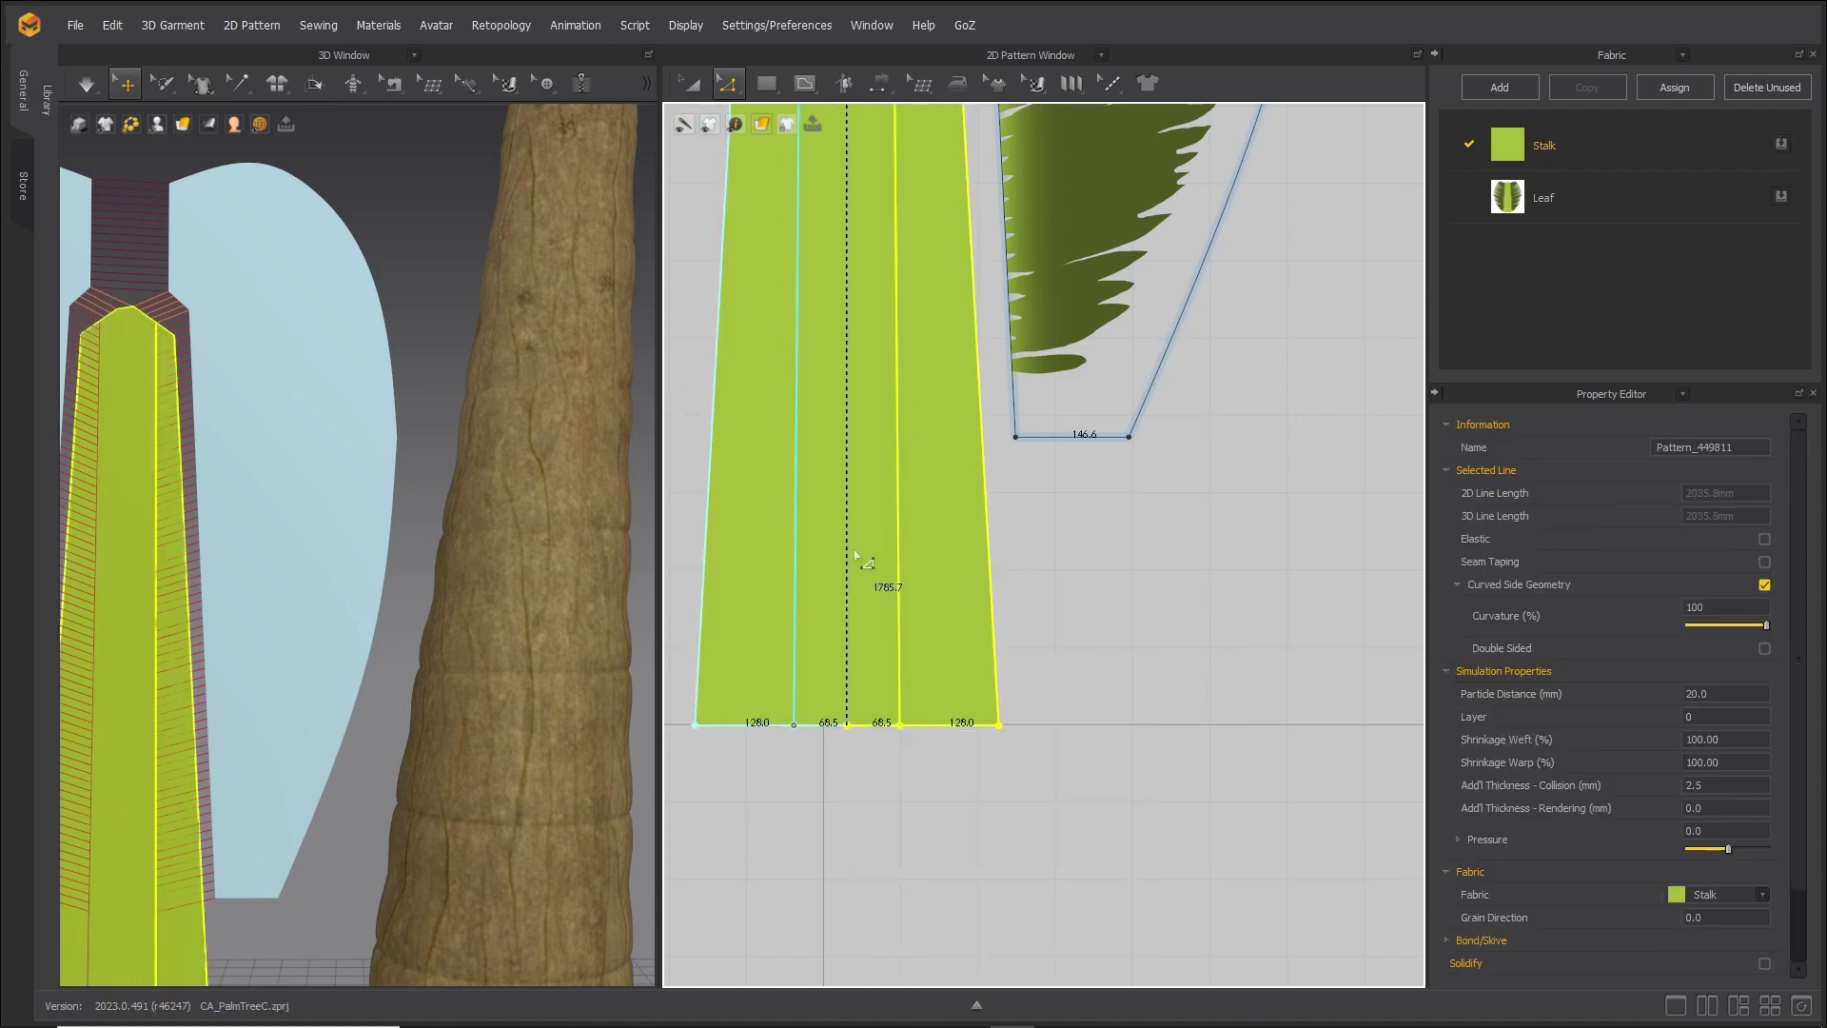
Apply Strengthen to the merged stalk pattern.
scroll(885, 619, down, 4)
scroll(432, 601, up, 3)
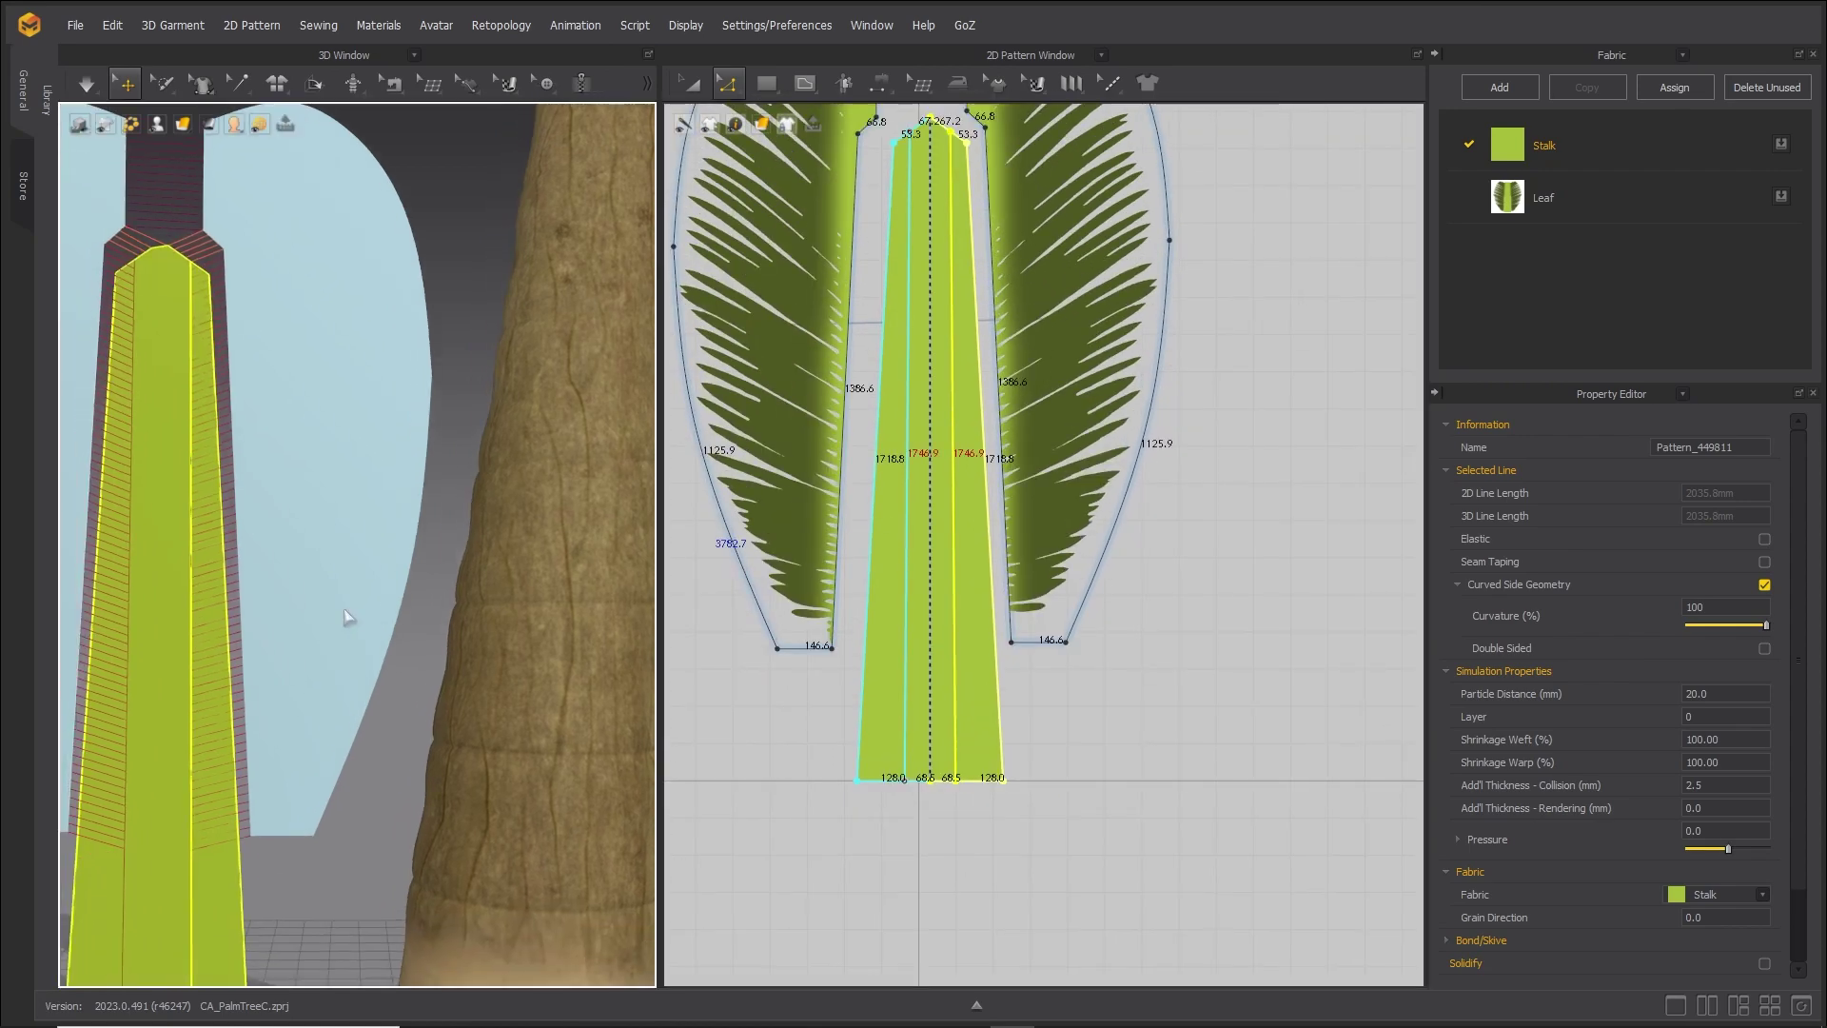
scroll(306, 591, down, 2)
right_click(237, 686)
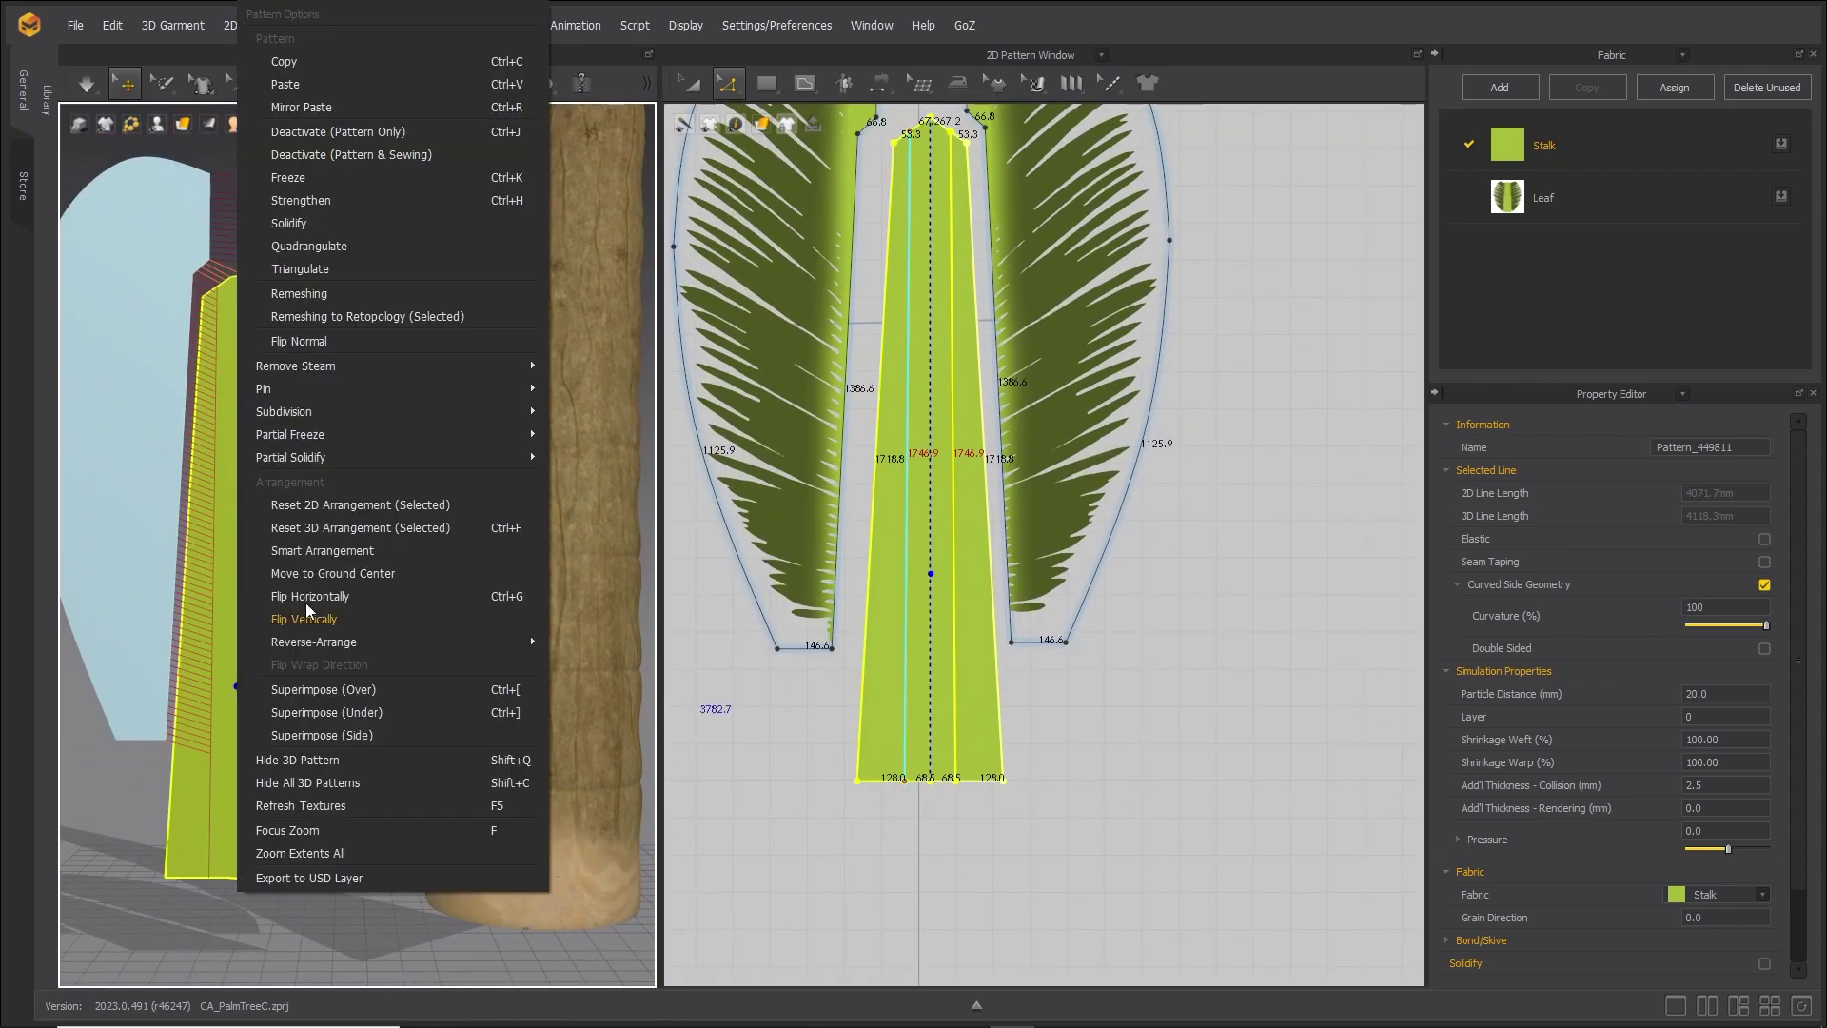
click(324, 203)
Sew the merged stalk's two long outer edges to each other using Segment Sewing.
middle_drag(876, 729, 864, 888)
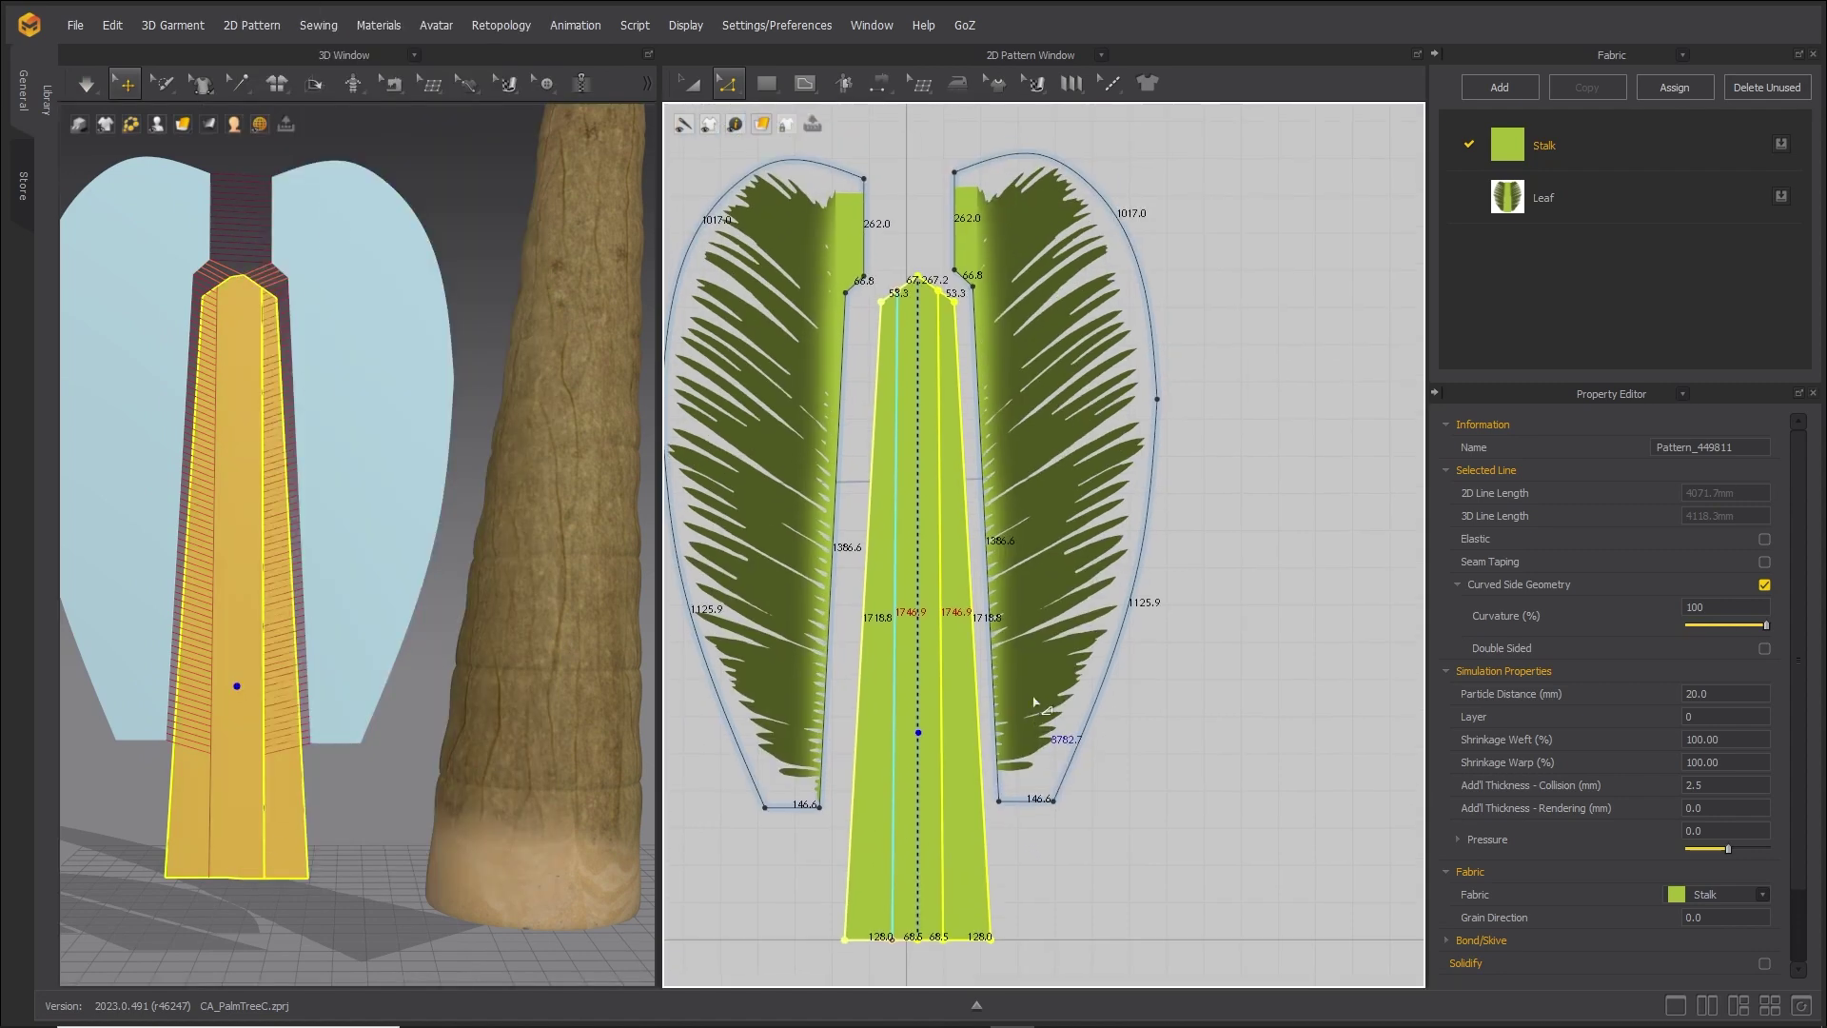
click(880, 83)
click(920, 151)
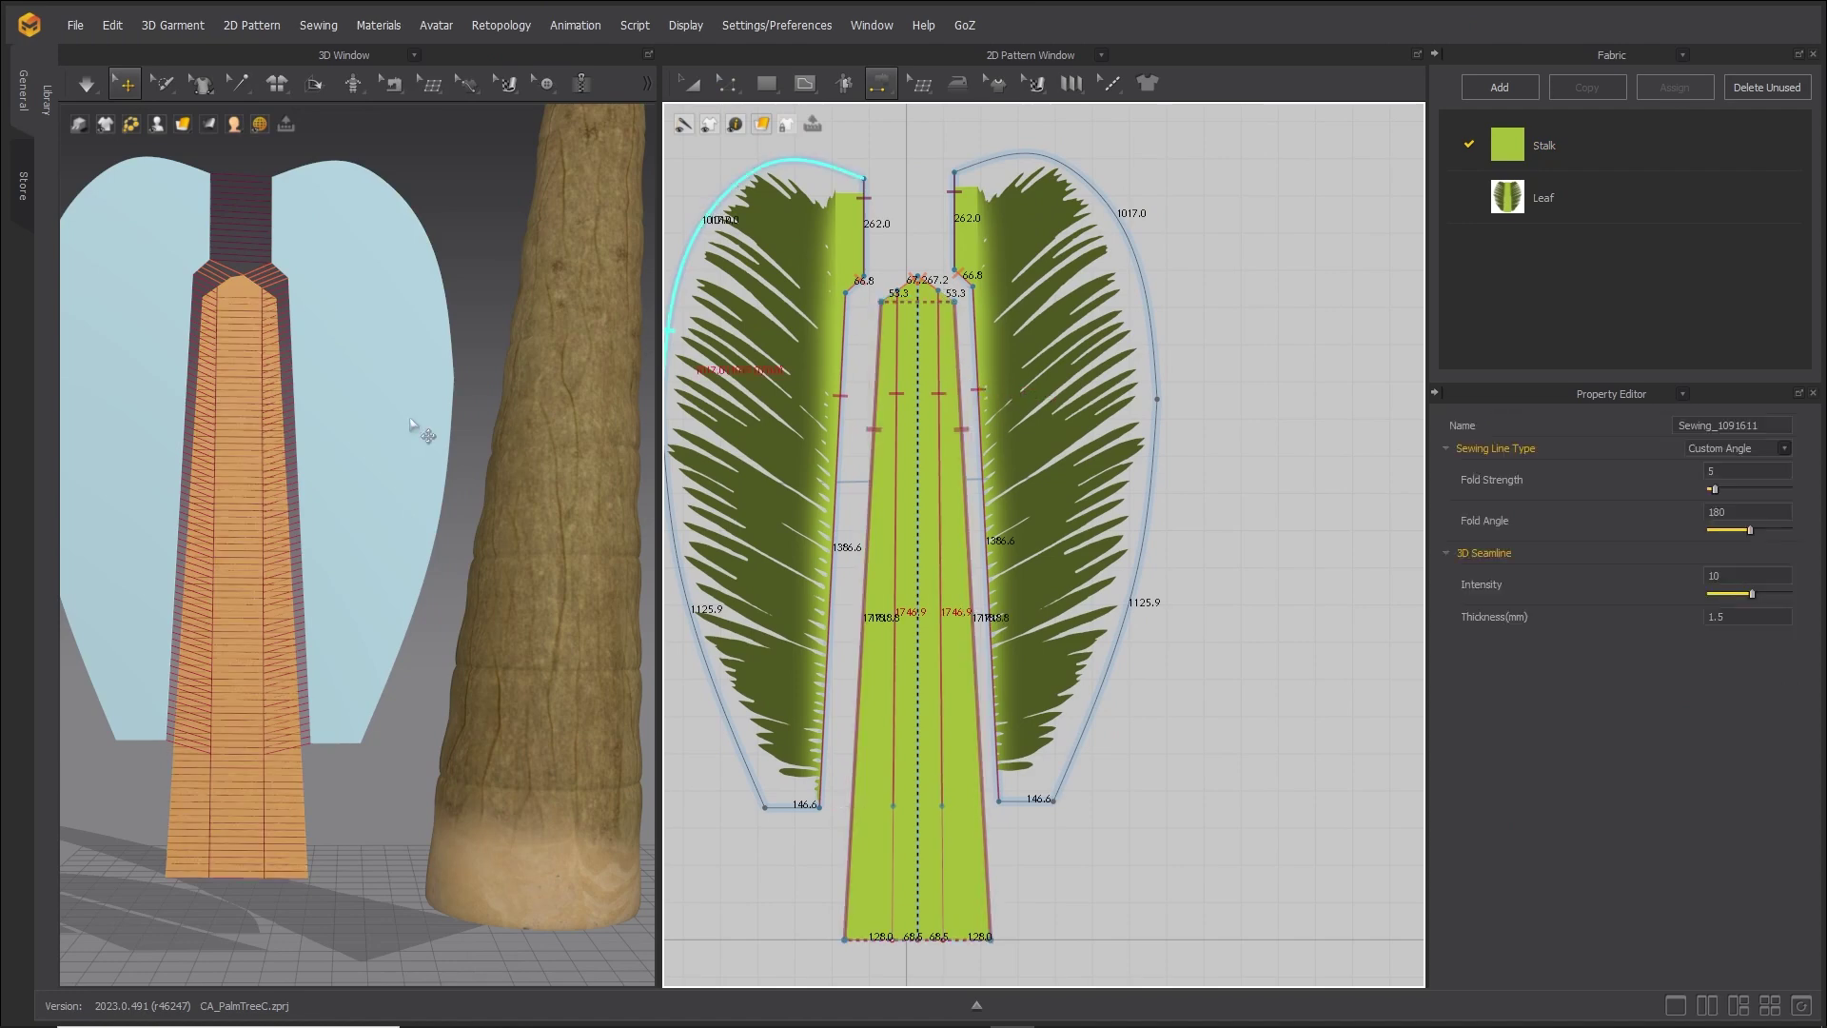
right_drag(357, 433, 630, 495)
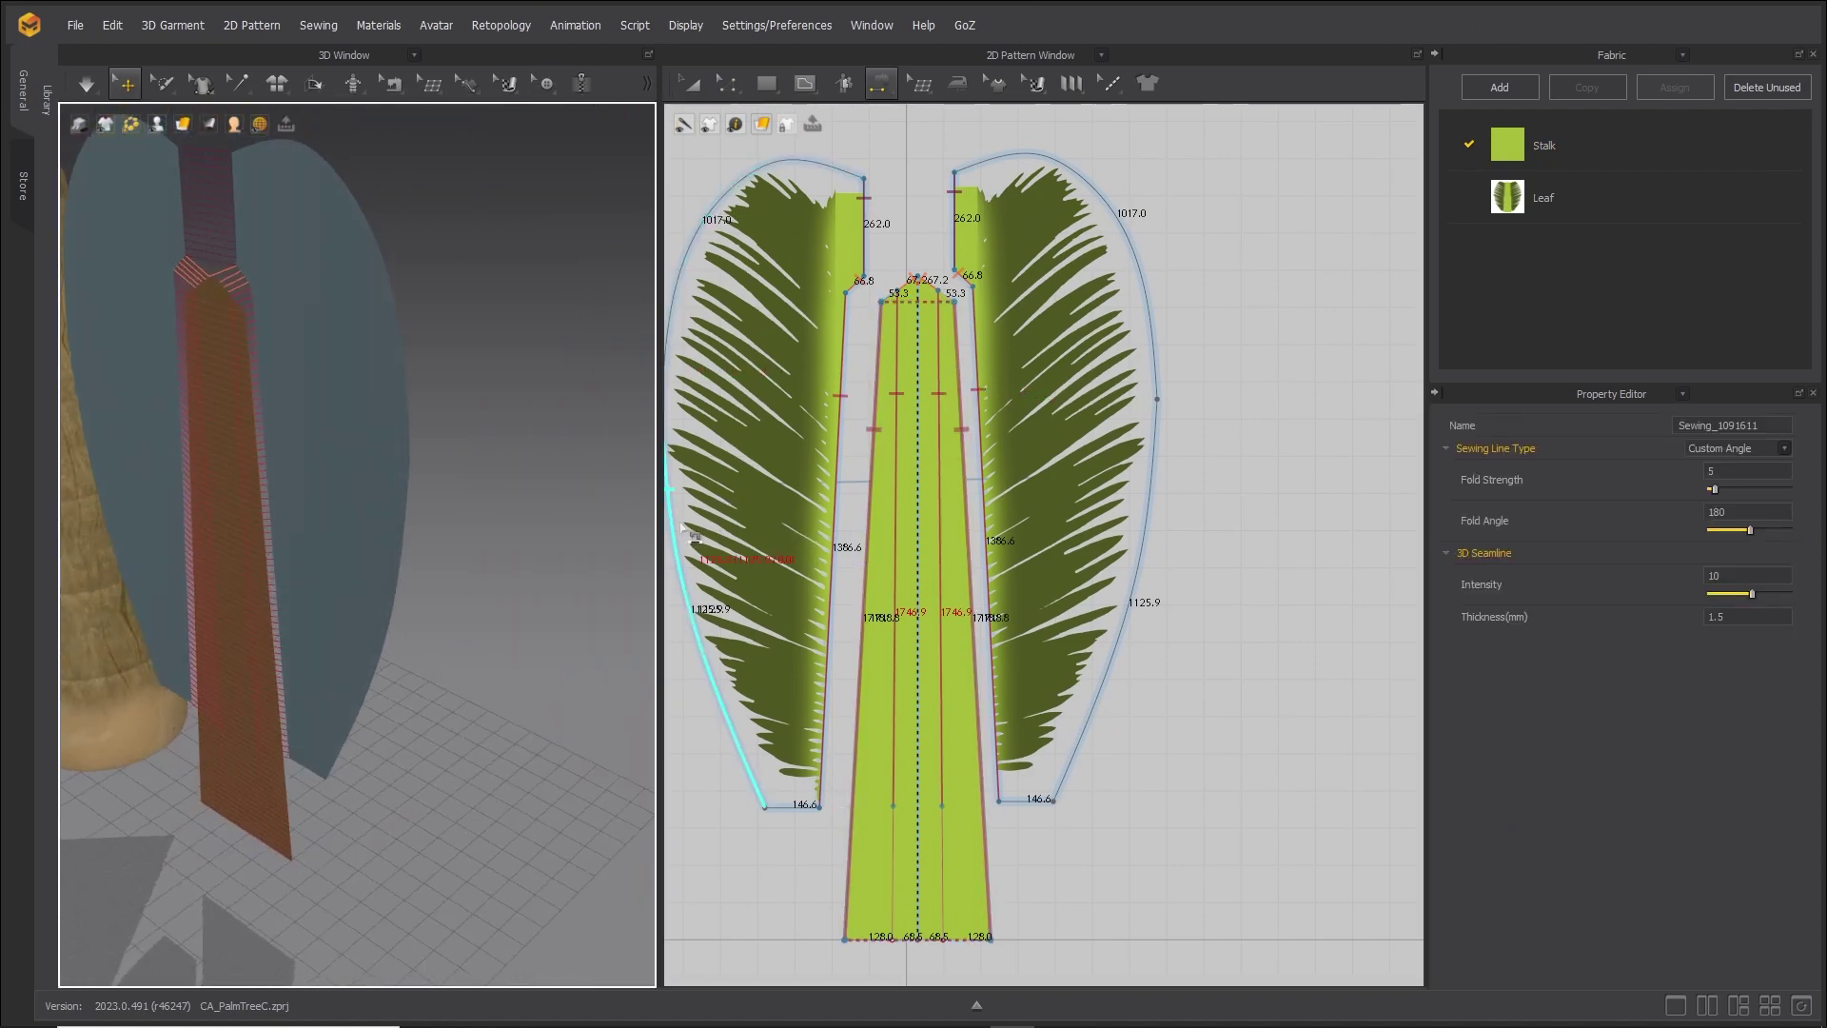
Set the merged stalk's pressure to 8.
middle_drag(1063, 862, 1093, 737)
key(a)
click(1000, 771)
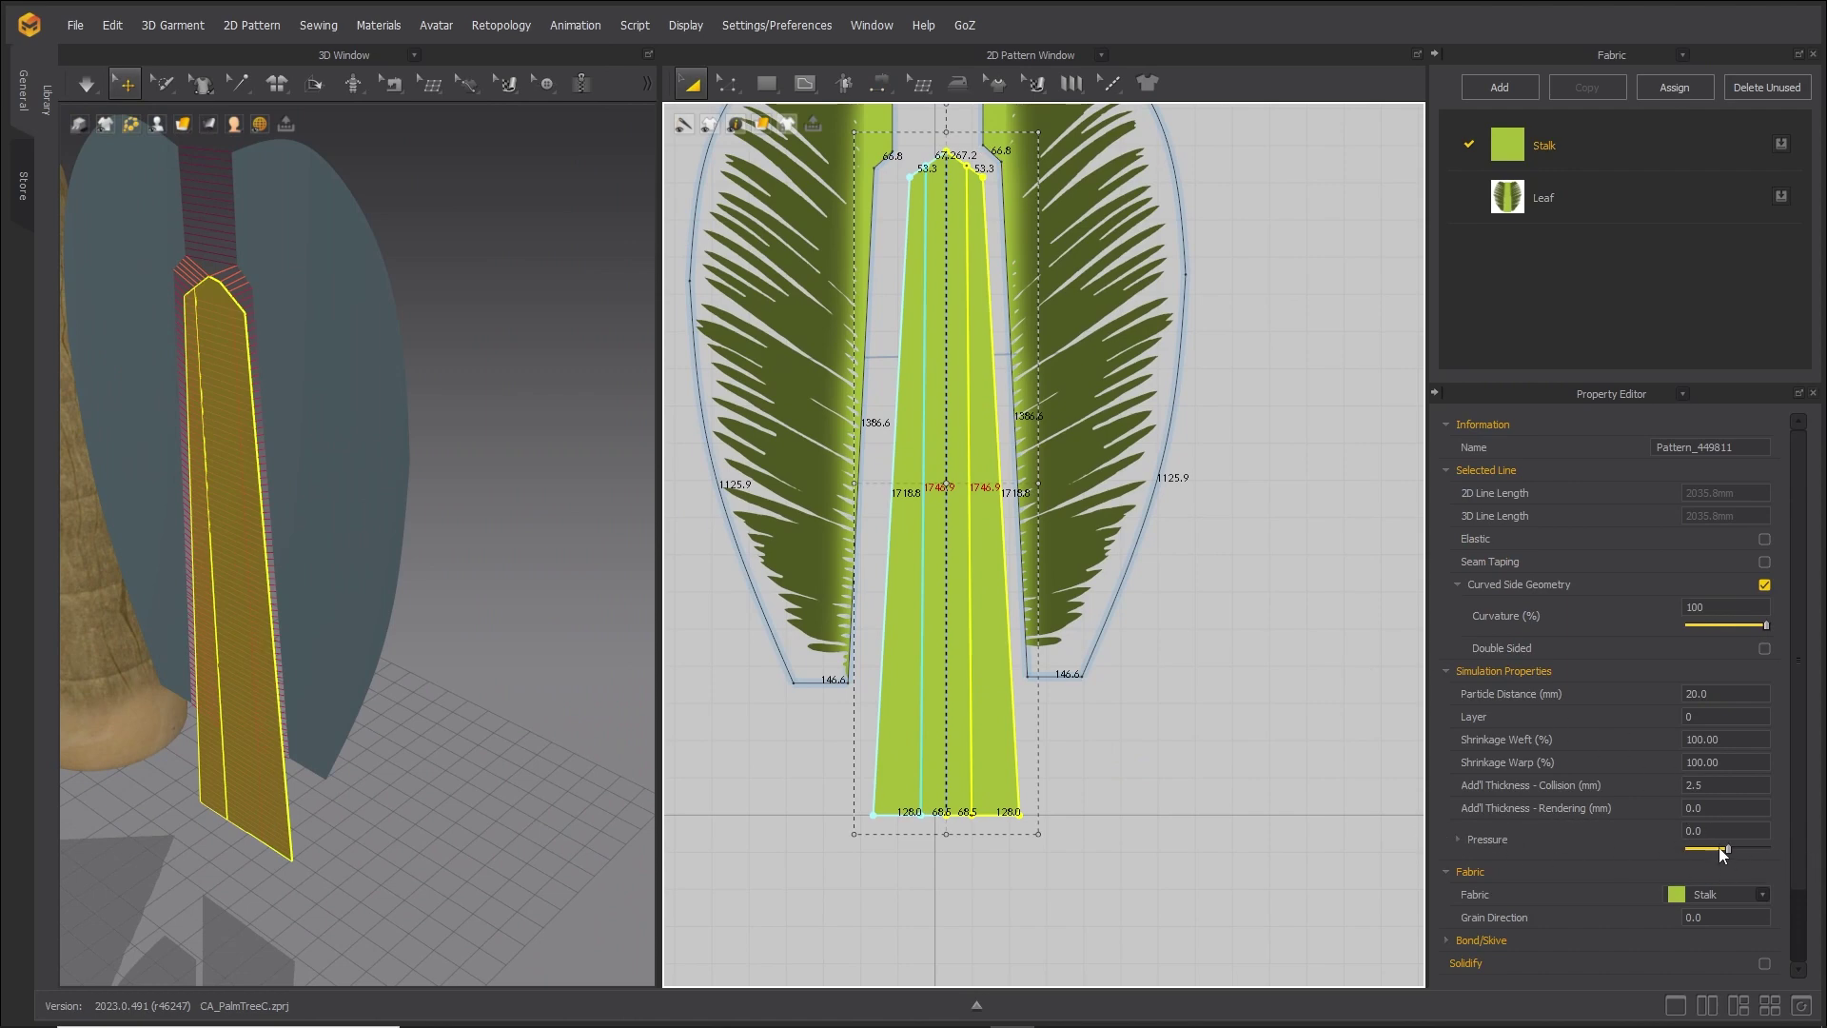
drag(1728, 847, 1733, 847)
Pin the mesh points along both long outer edges of the stalk using Pin (Lasso).
right_drag(453, 676, 296, 657)
right_drag(170, 279, 371, 619)
mouse_move(148, 93)
drag(169, 127, 135, 167)
middle_drag(305, 440, 409, 481)
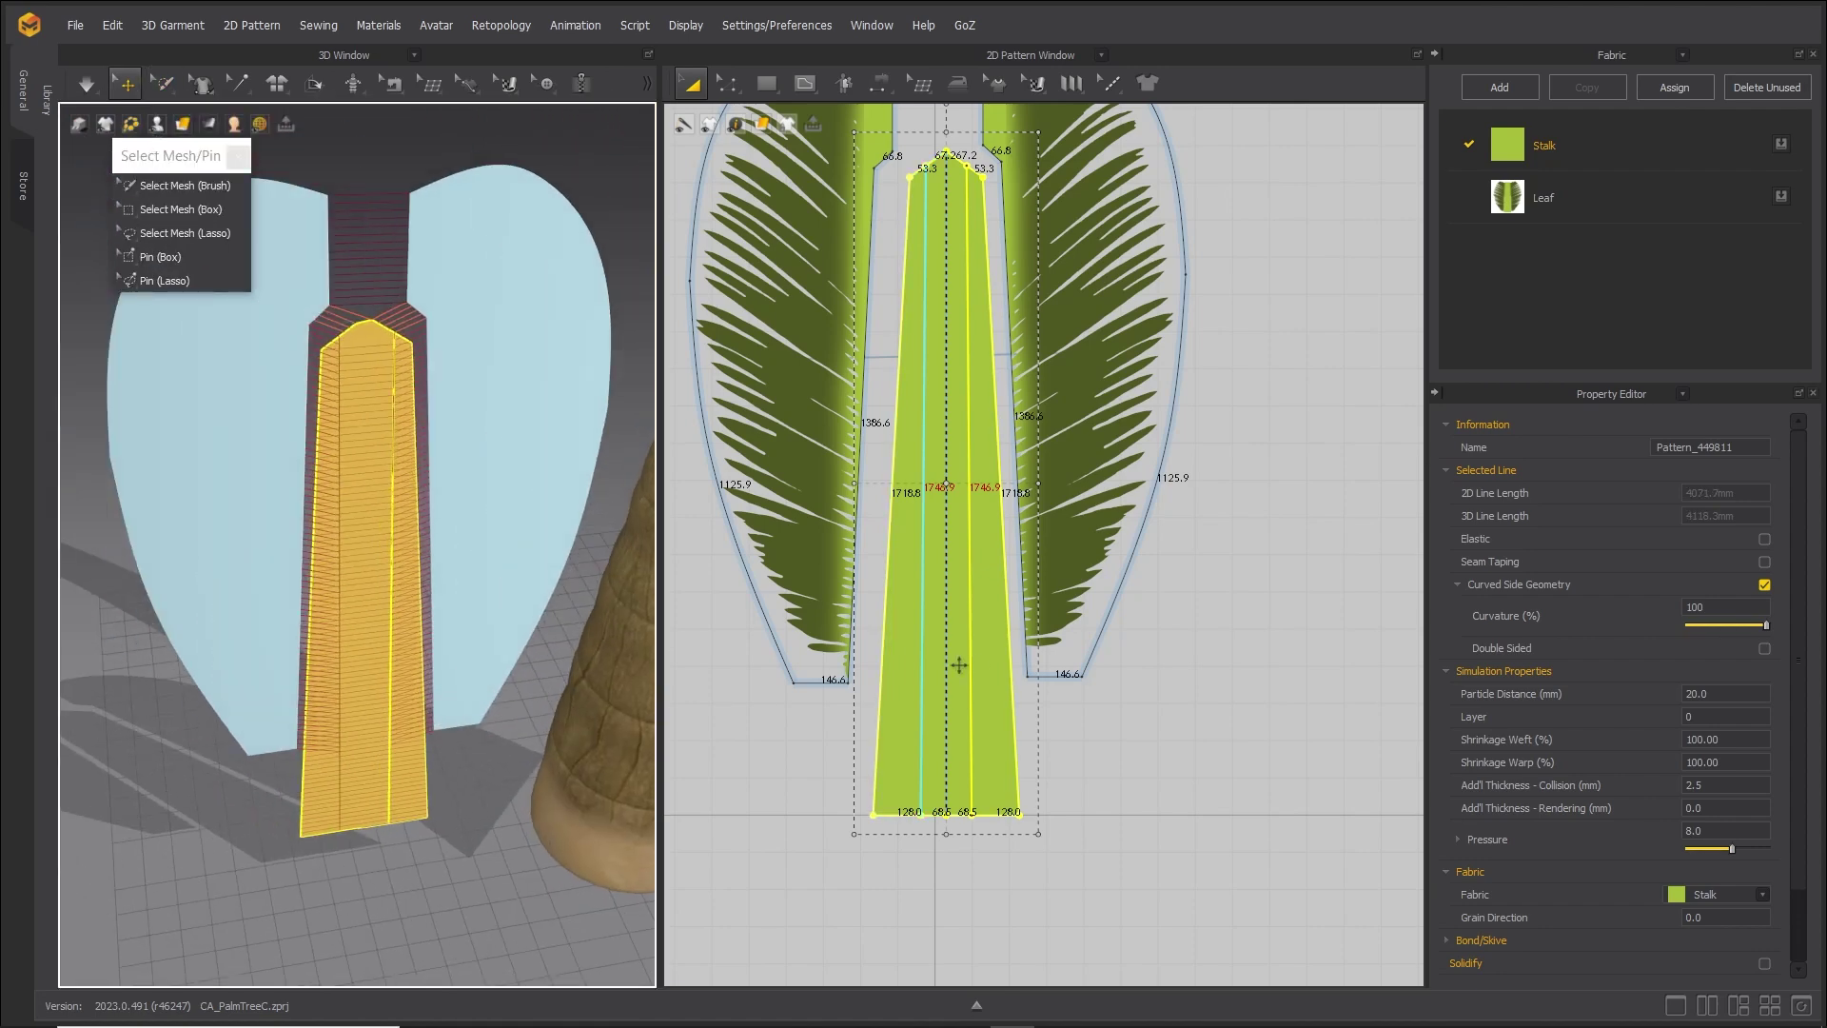
click(169, 281)
drag(876, 832, 883, 409)
drag(918, 186, 947, 252)
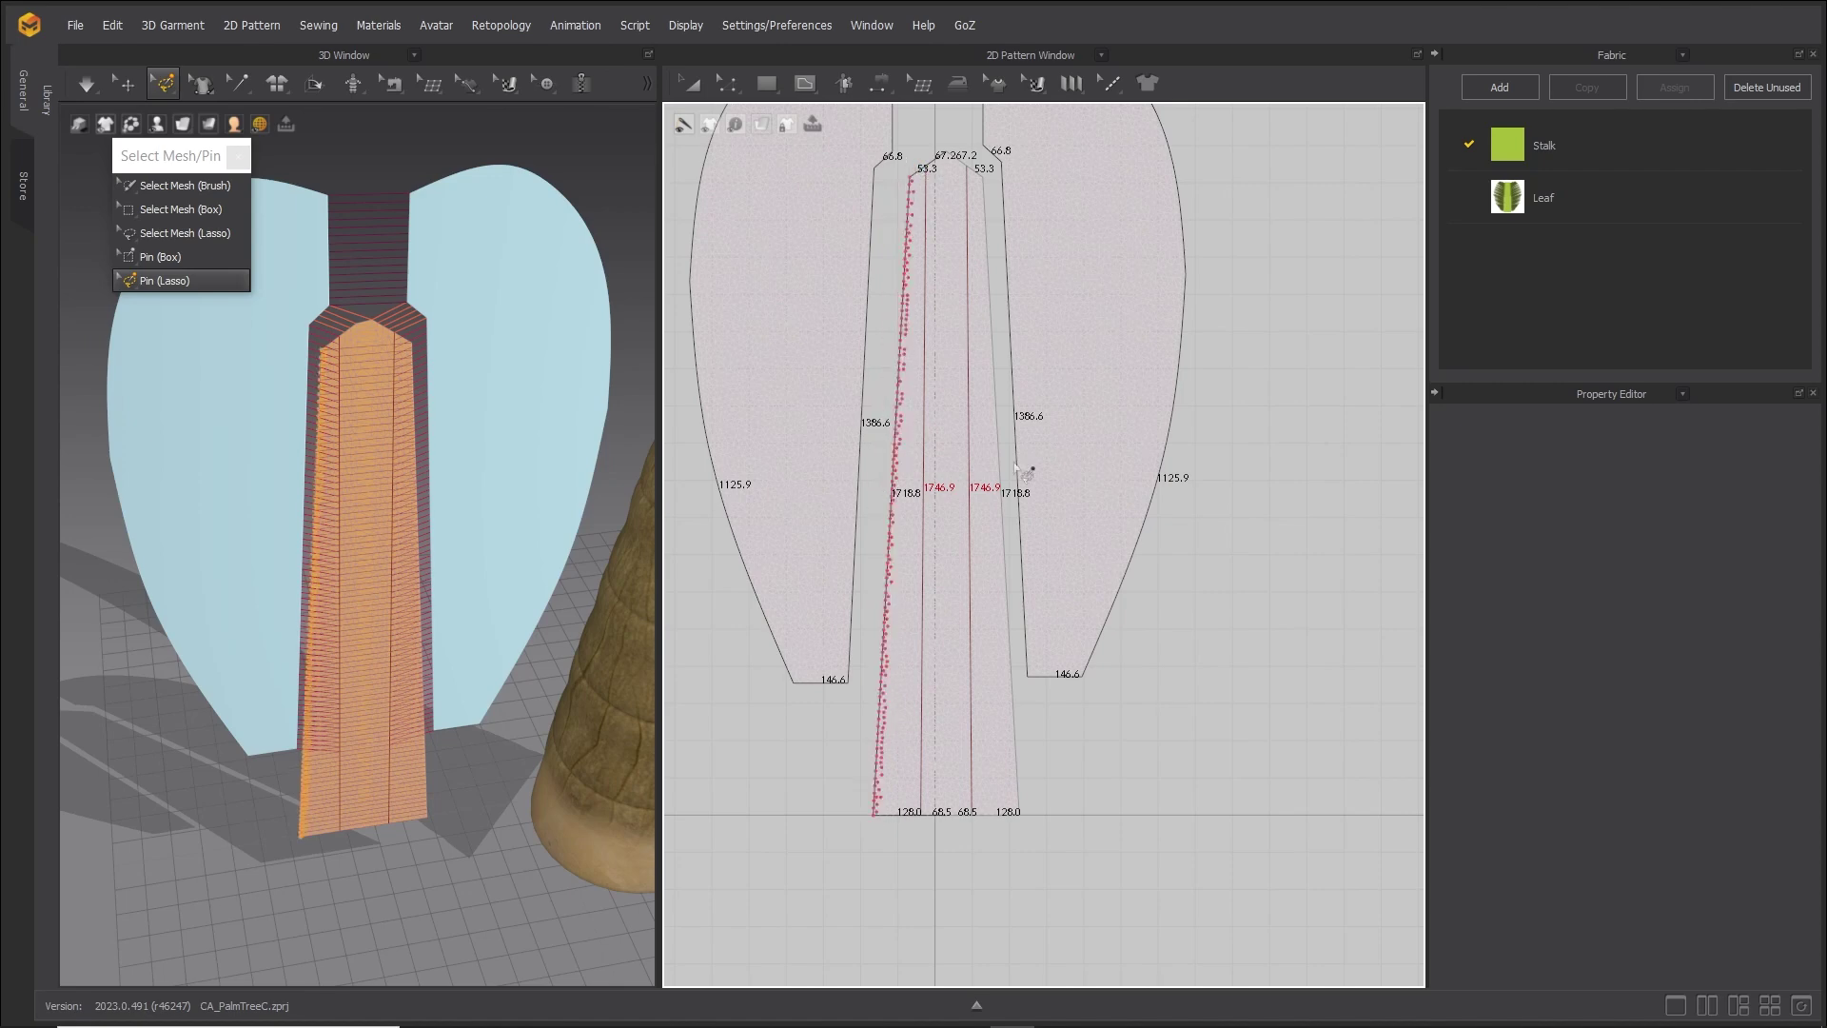
drag(1014, 830, 1035, 793)
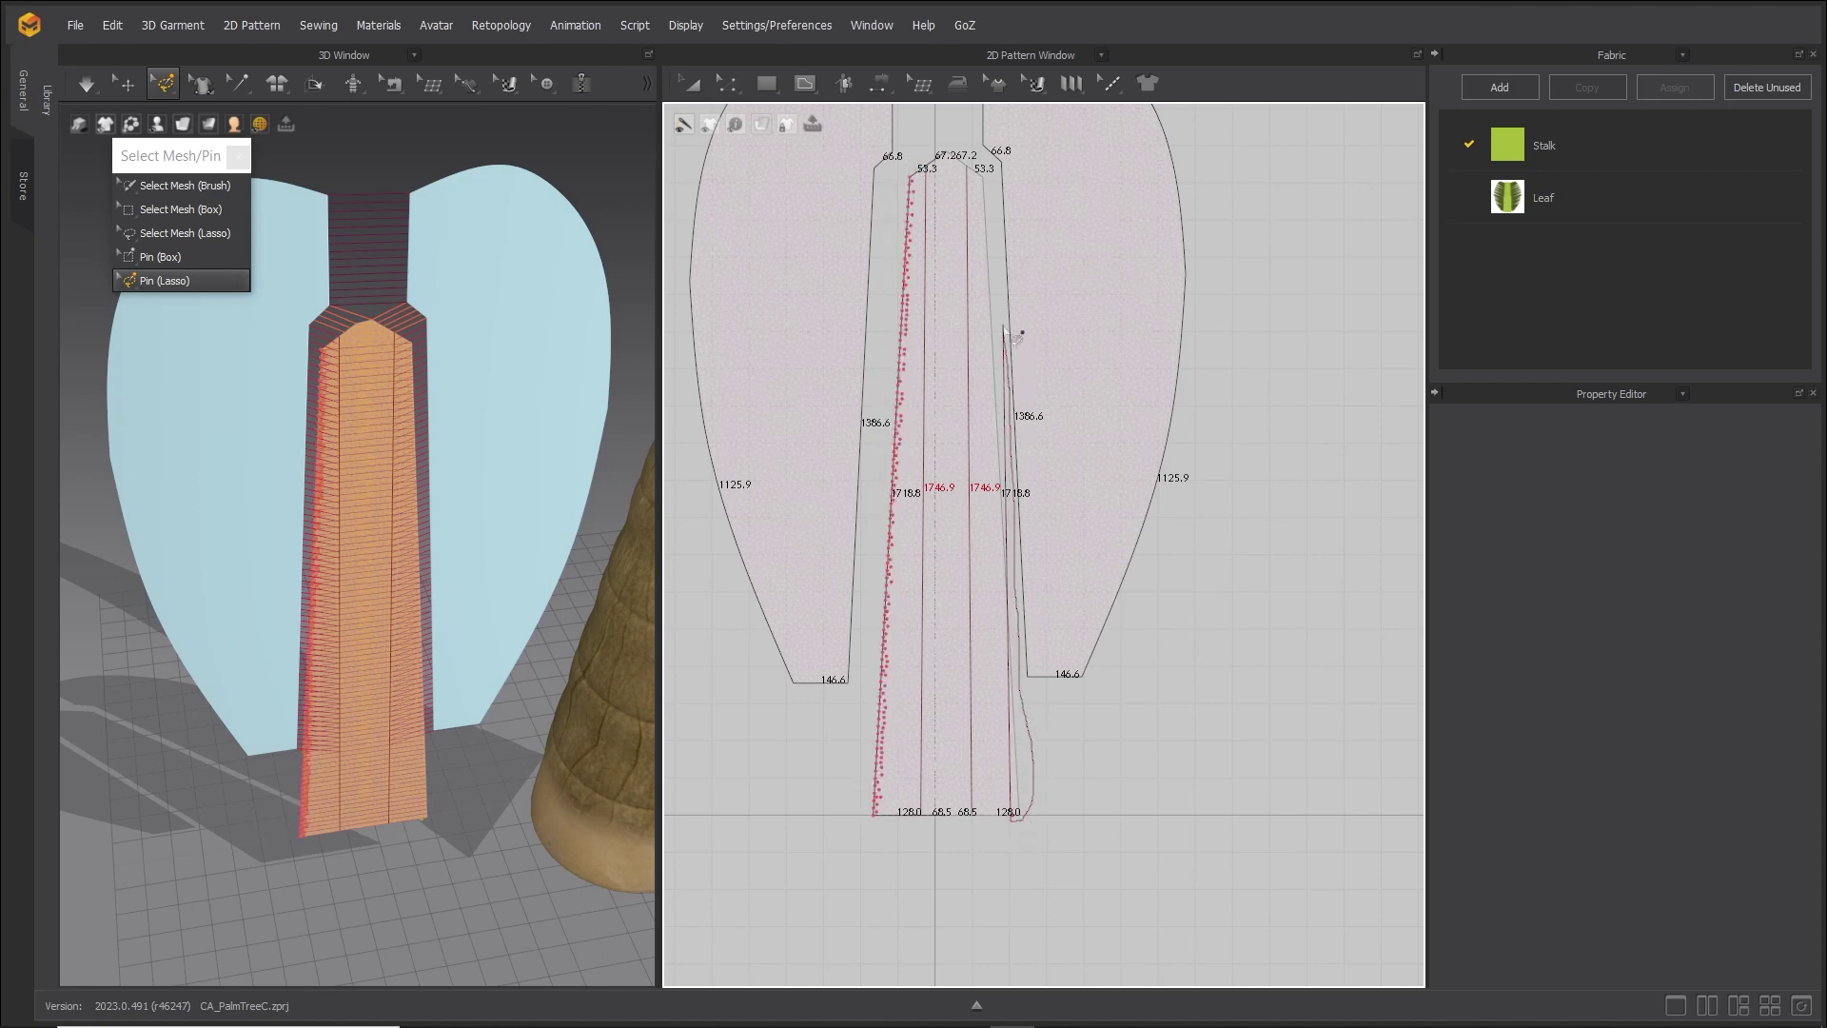
drag(982, 164, 980, 168)
scroll(493, 635, down, 2)
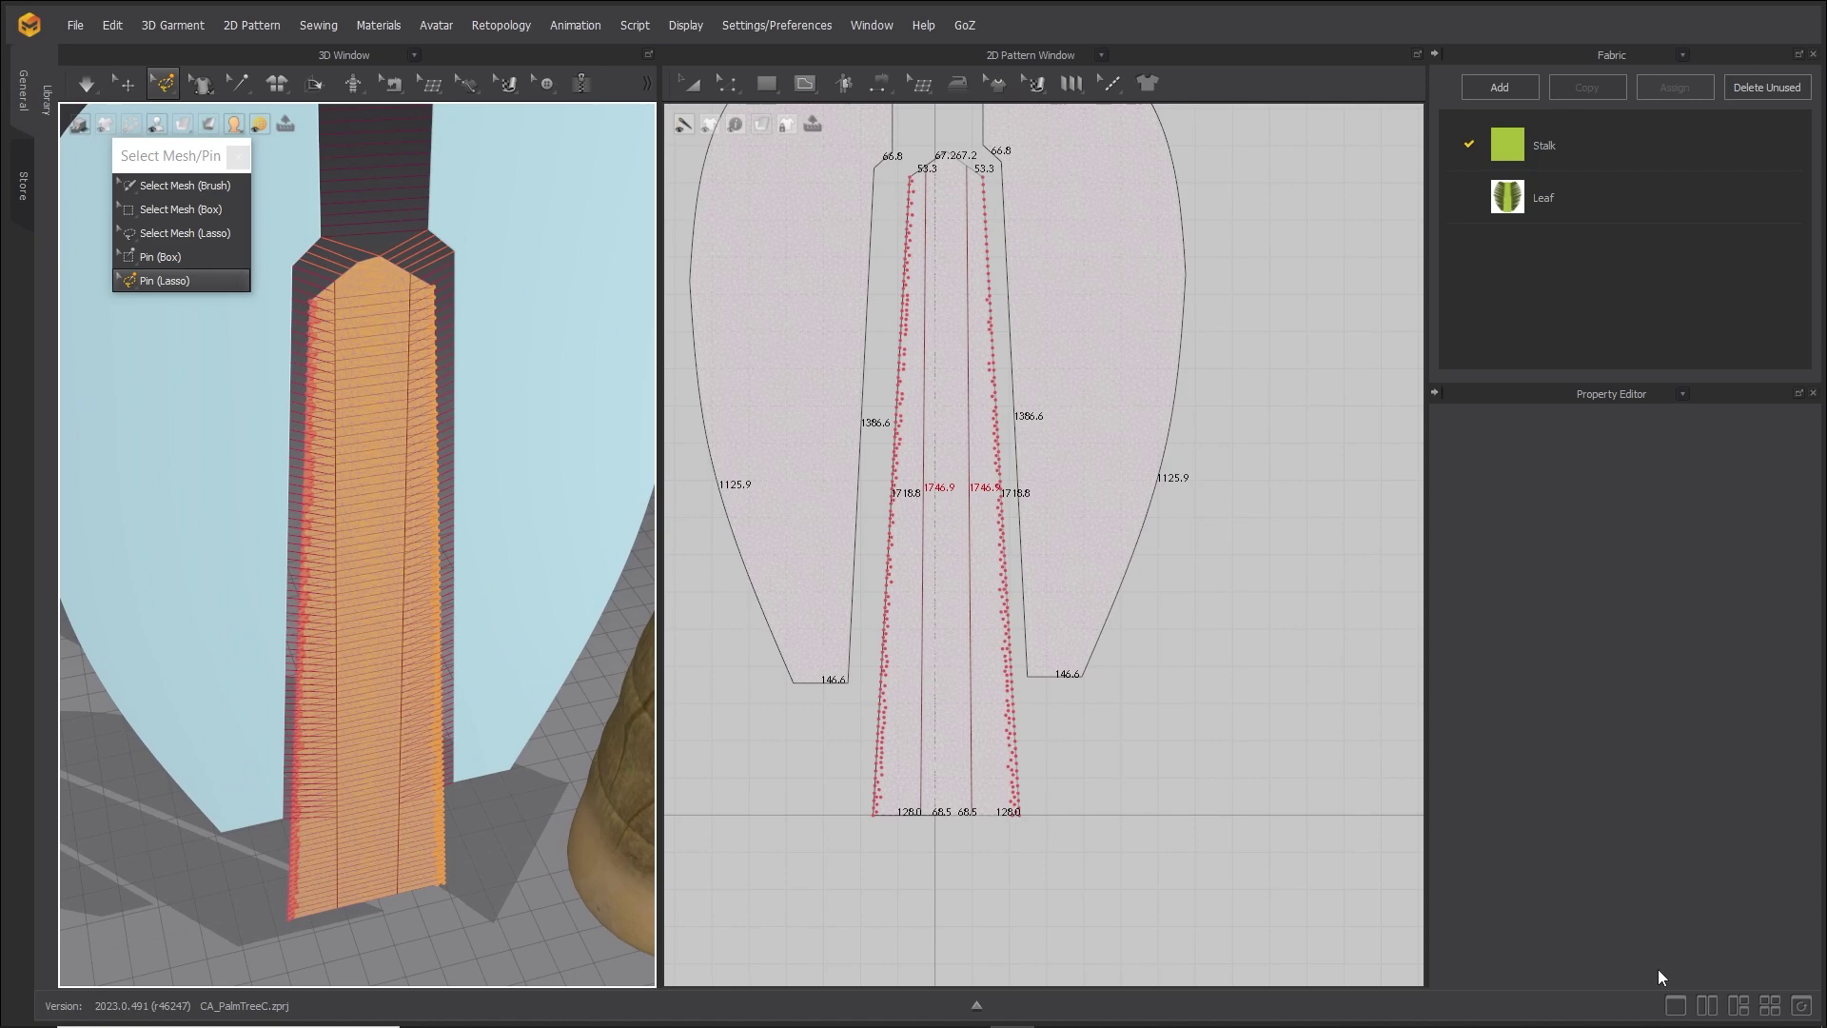
Enlarge the 3D view and pull both pinned stalk edges backward to start folding the stalk into a tube.
click(1675, 1005)
right_drag(659, 657, 593, 690)
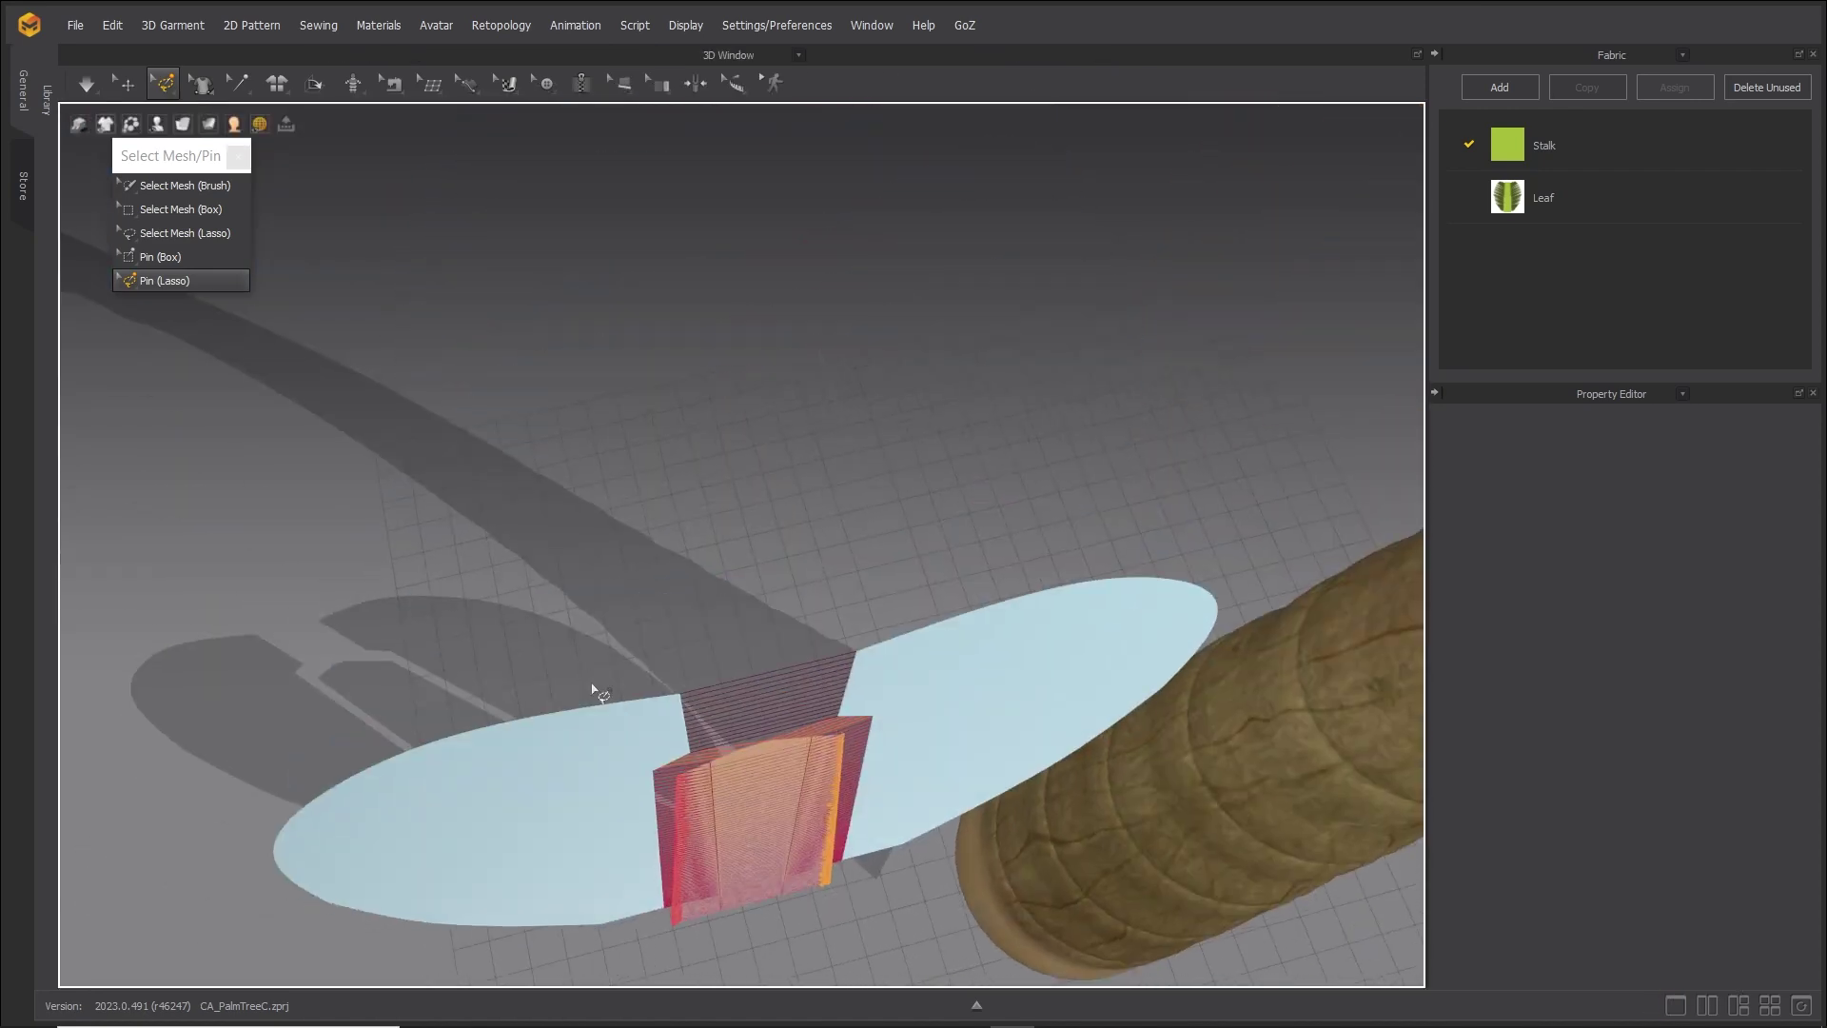
drag(679, 873, 676, 791)
drag(834, 849, 808, 771)
Remove the stalk's pins and simulate so its long edges close into a tube.
right_drag(567, 800, 815, 795)
right_click(854, 737)
click(919, 811)
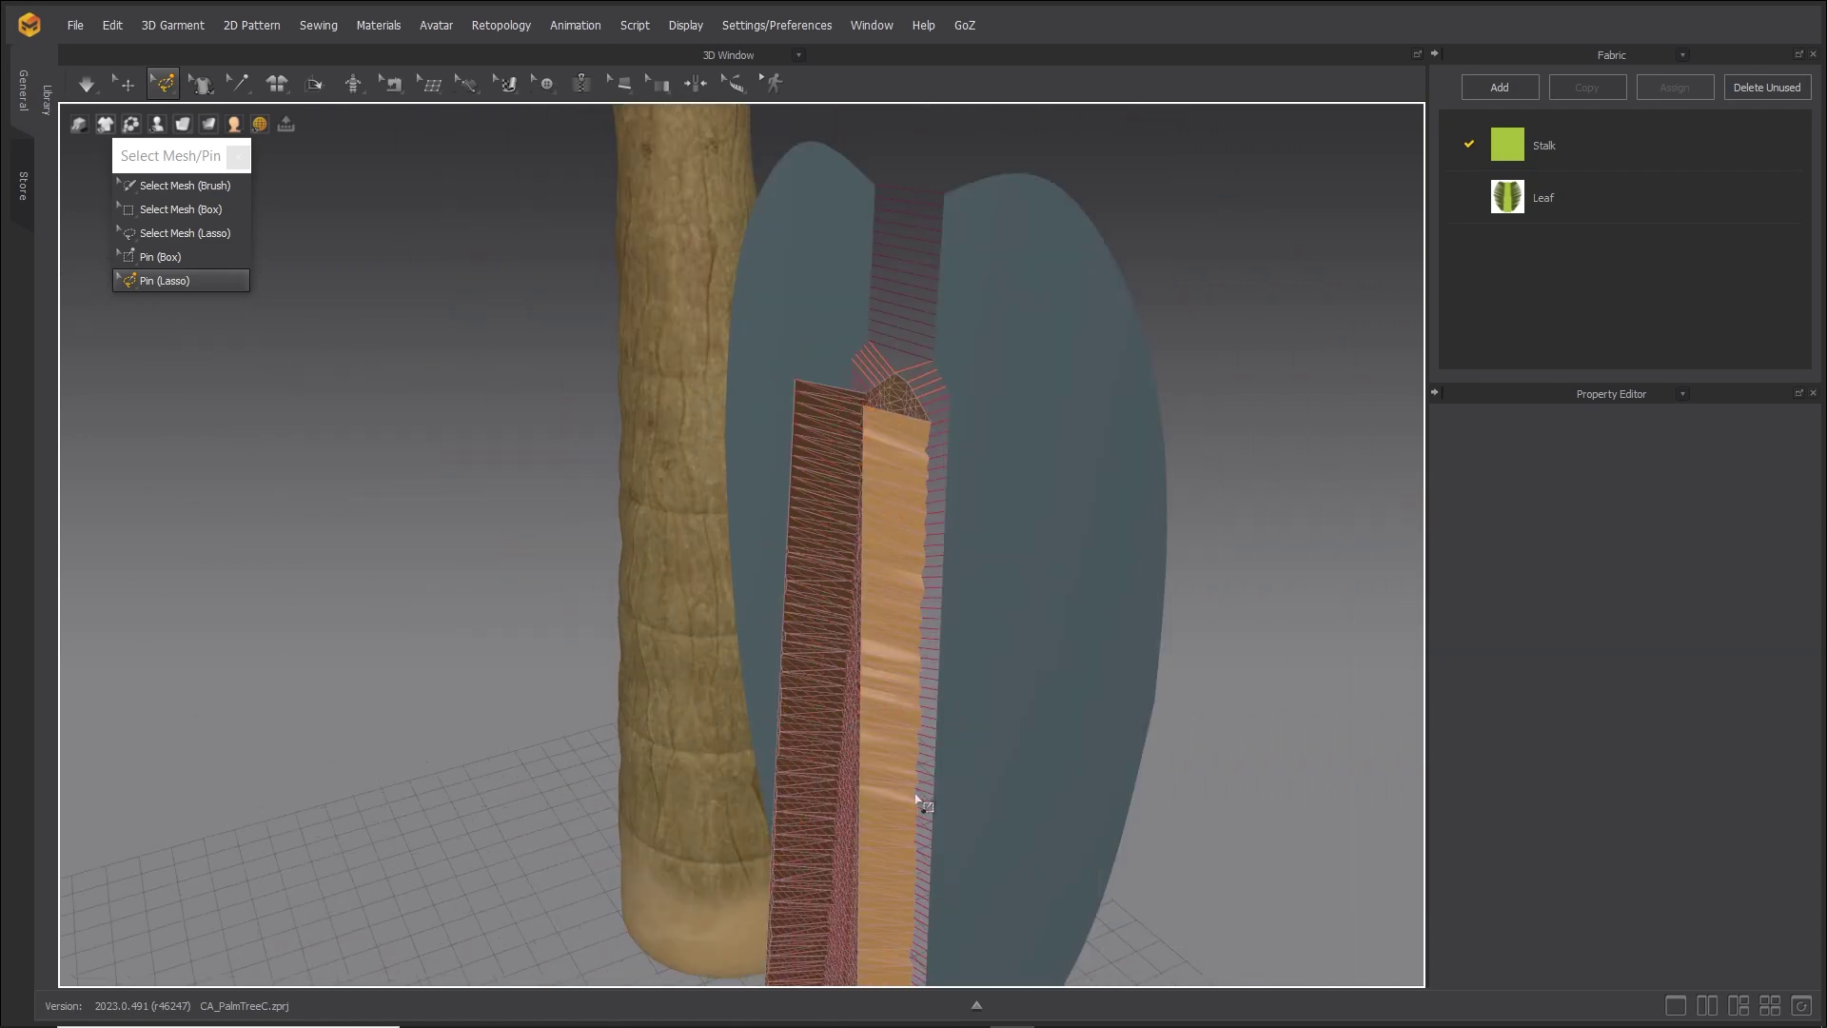
click(86, 84)
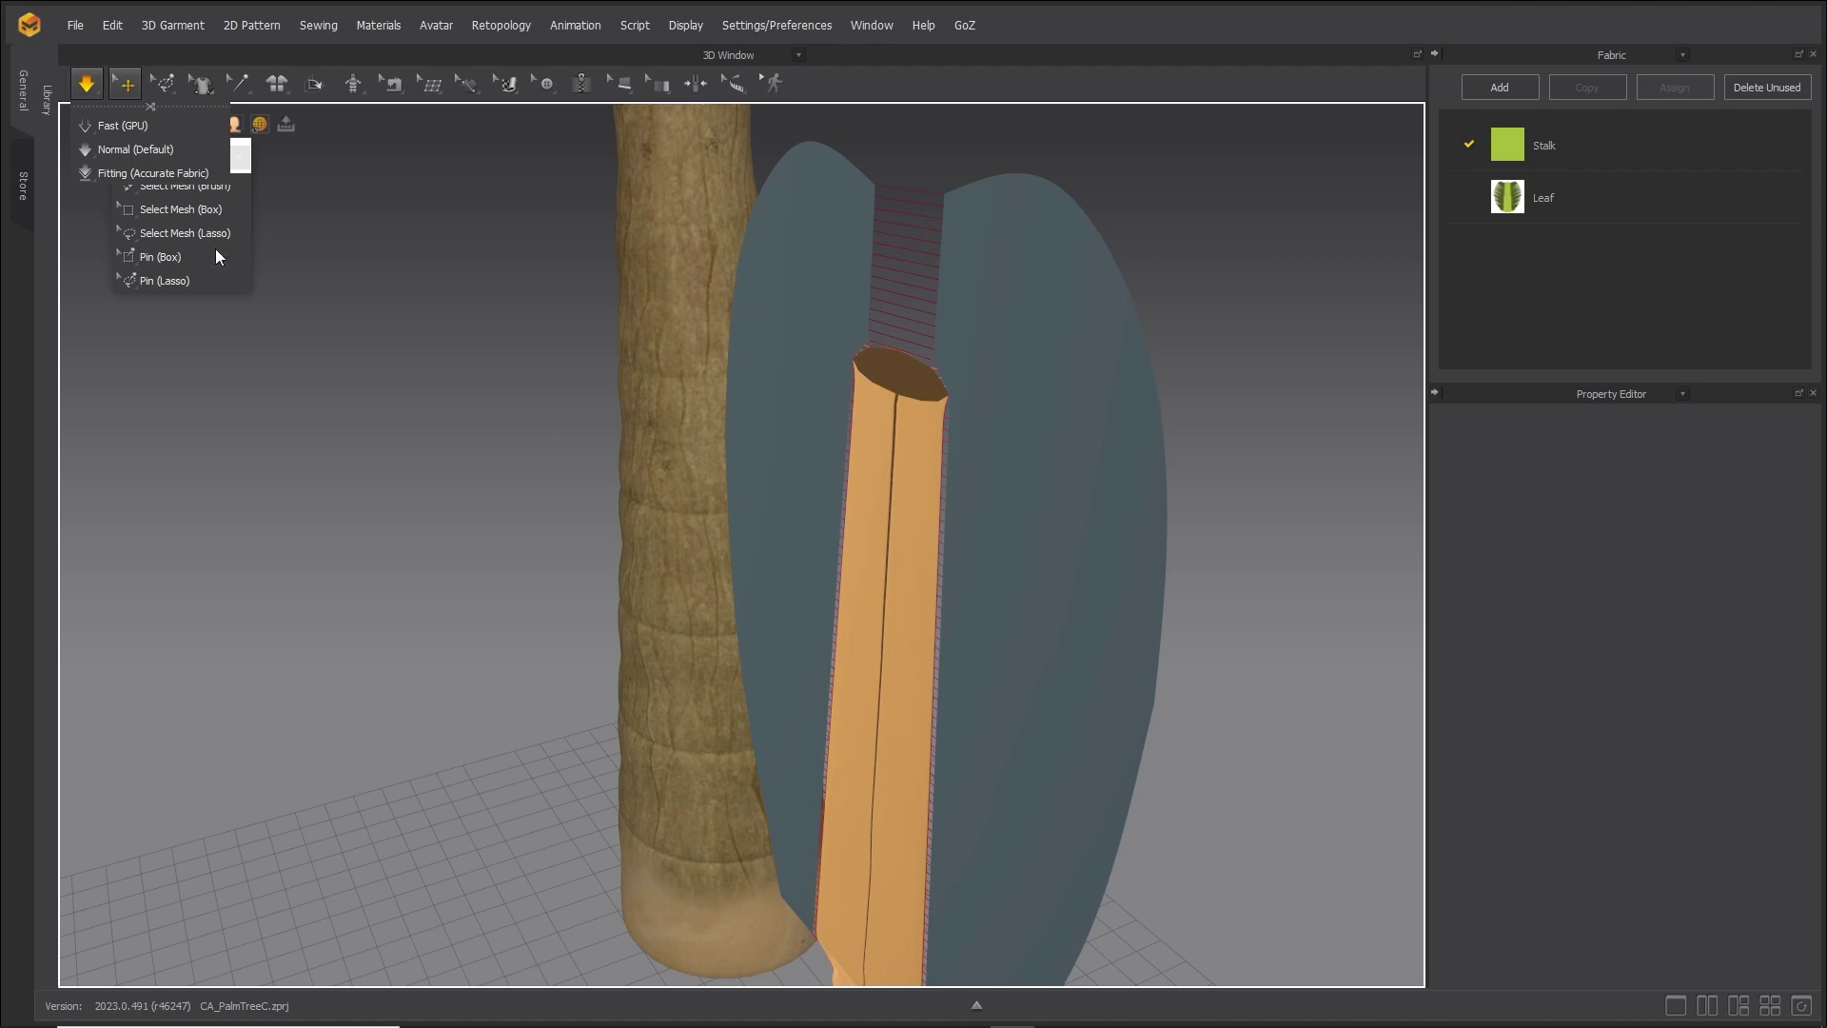
right_drag(900, 581, 752, 597)
key(space)
middle_drag(512, 380, 451, 466)
key(space)
click(165, 281)
key(space)
Unfreeze both half leaves and simulate them together with the stalk.
key(q)
click(590, 378)
key(ctrl+a)
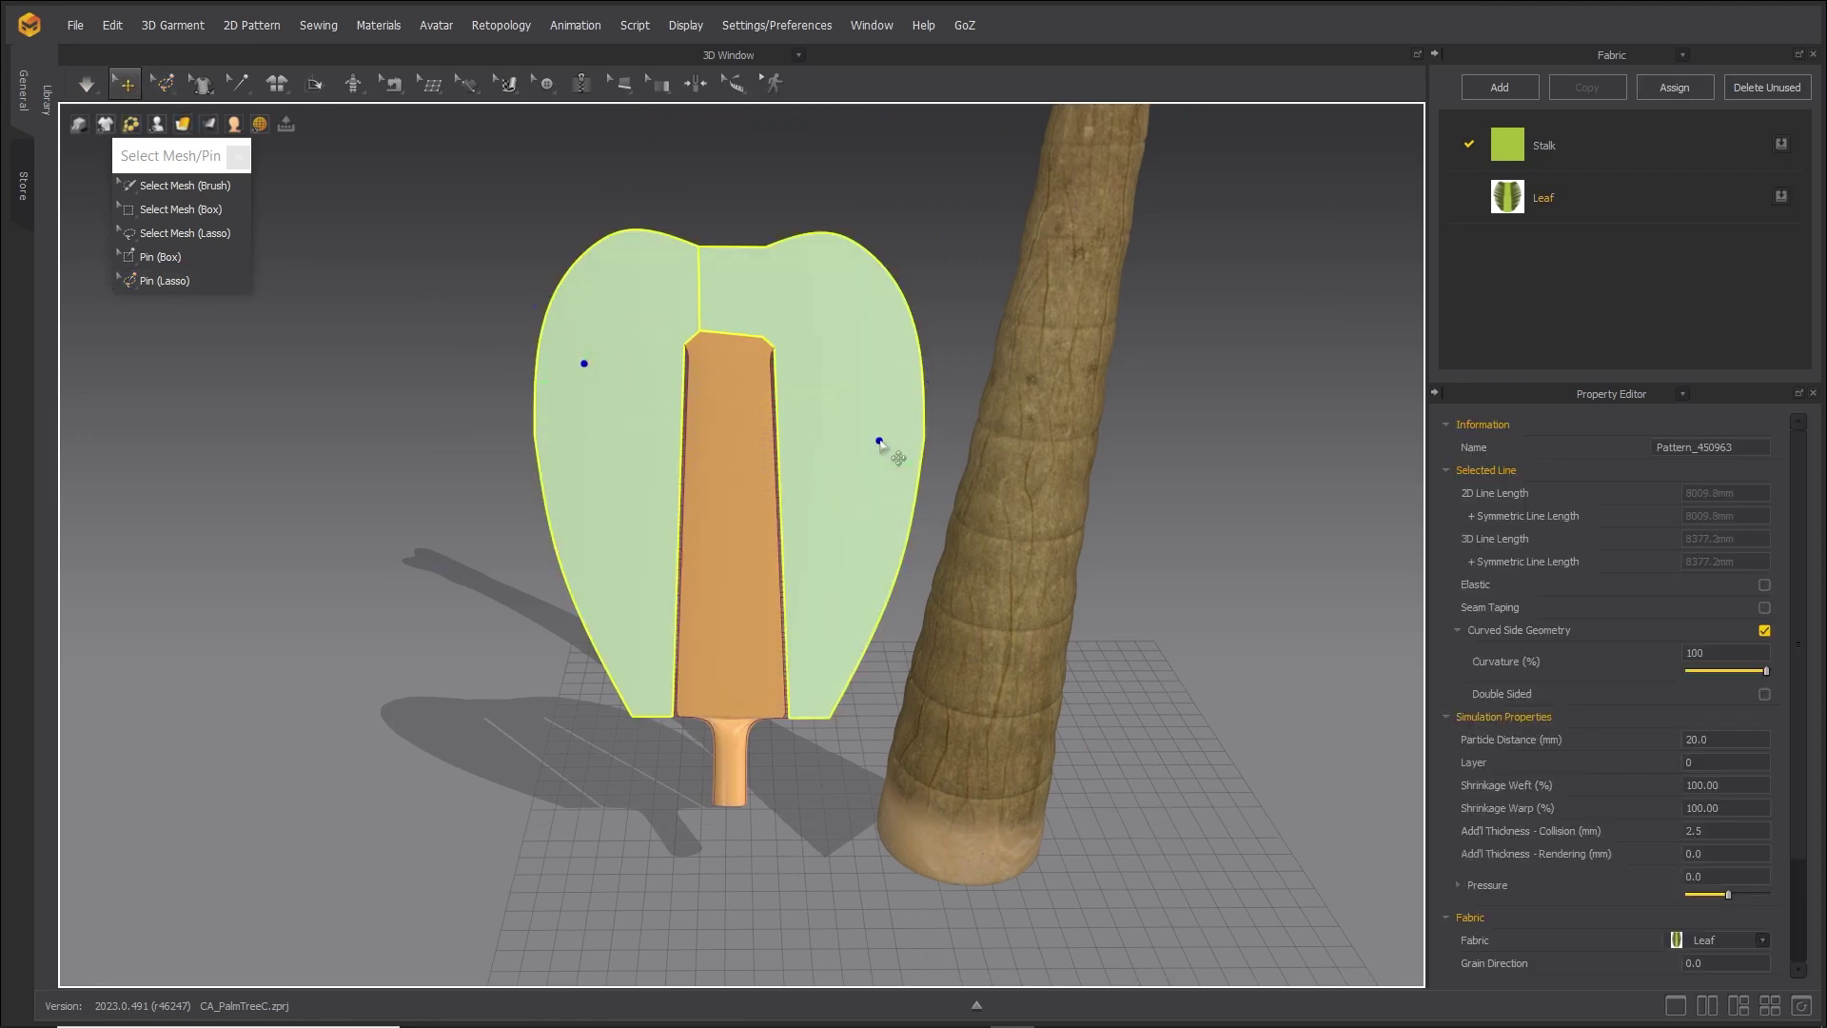
right_click(879, 437)
click(931, 201)
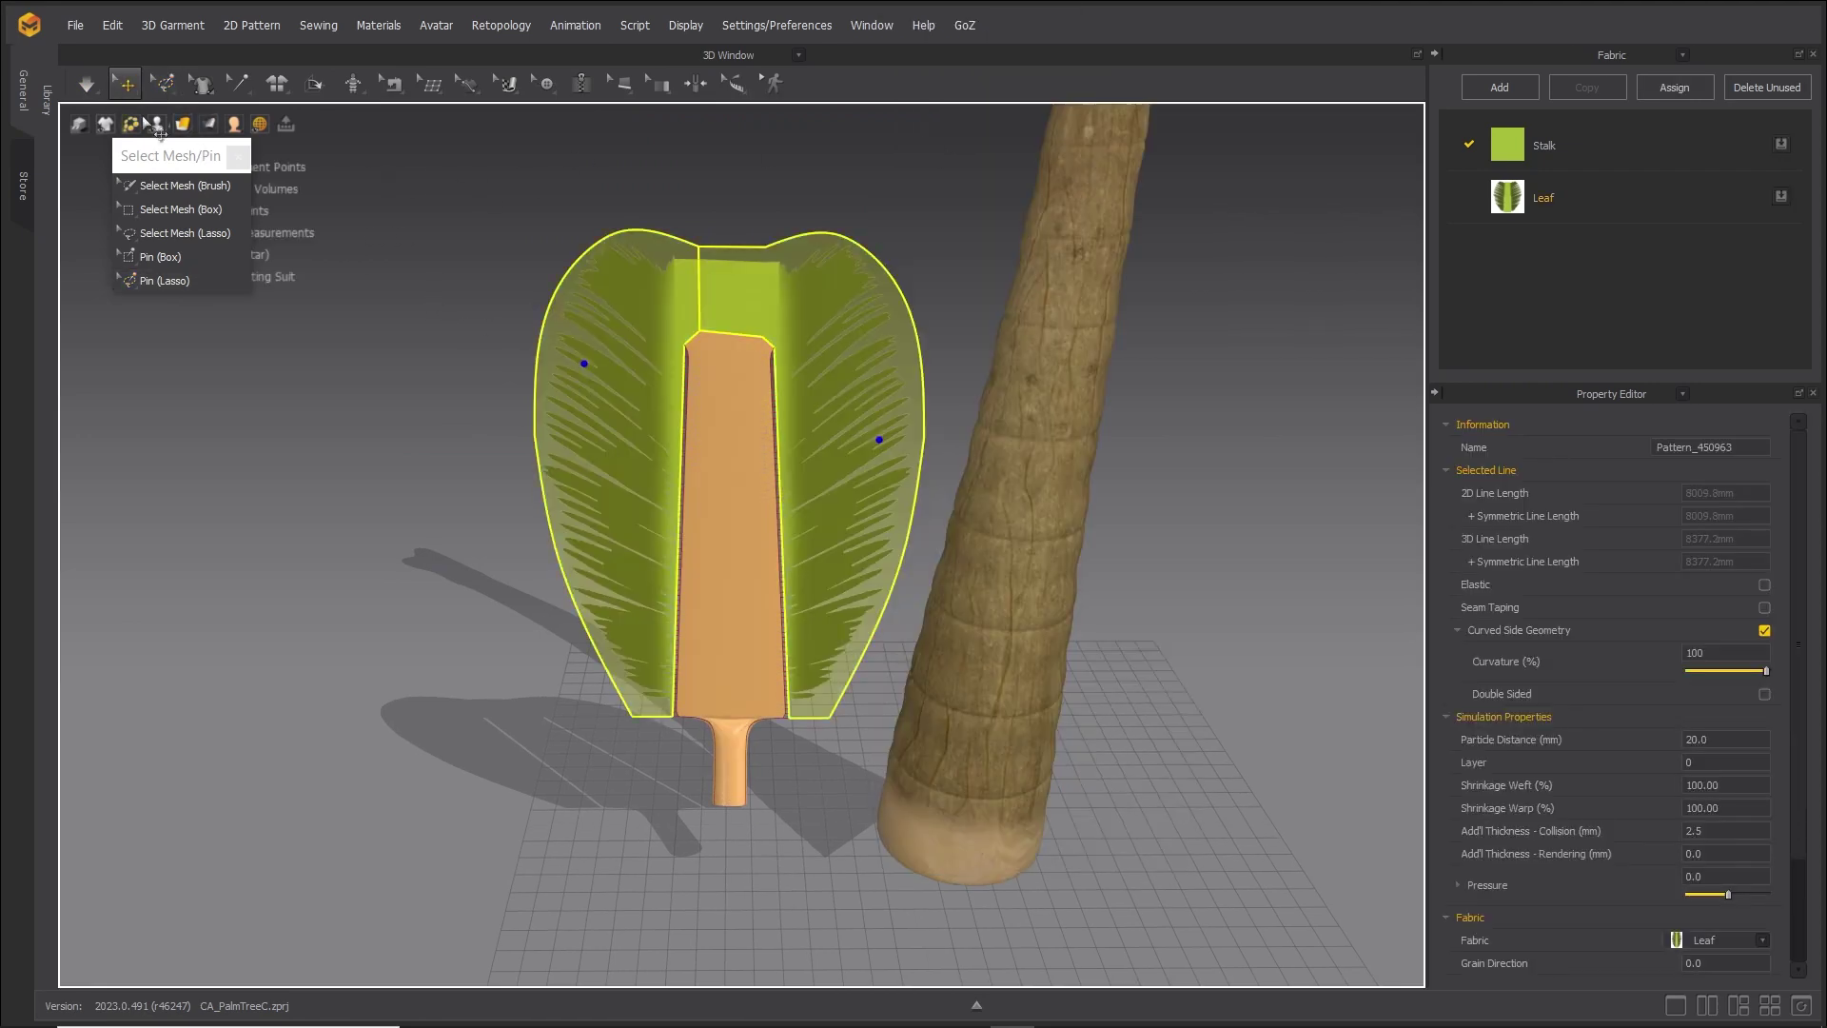
click(86, 85)
key(space)
Apply Strengthen to both half leaves and simulate the whole palm leaf.
right_click(592, 504)
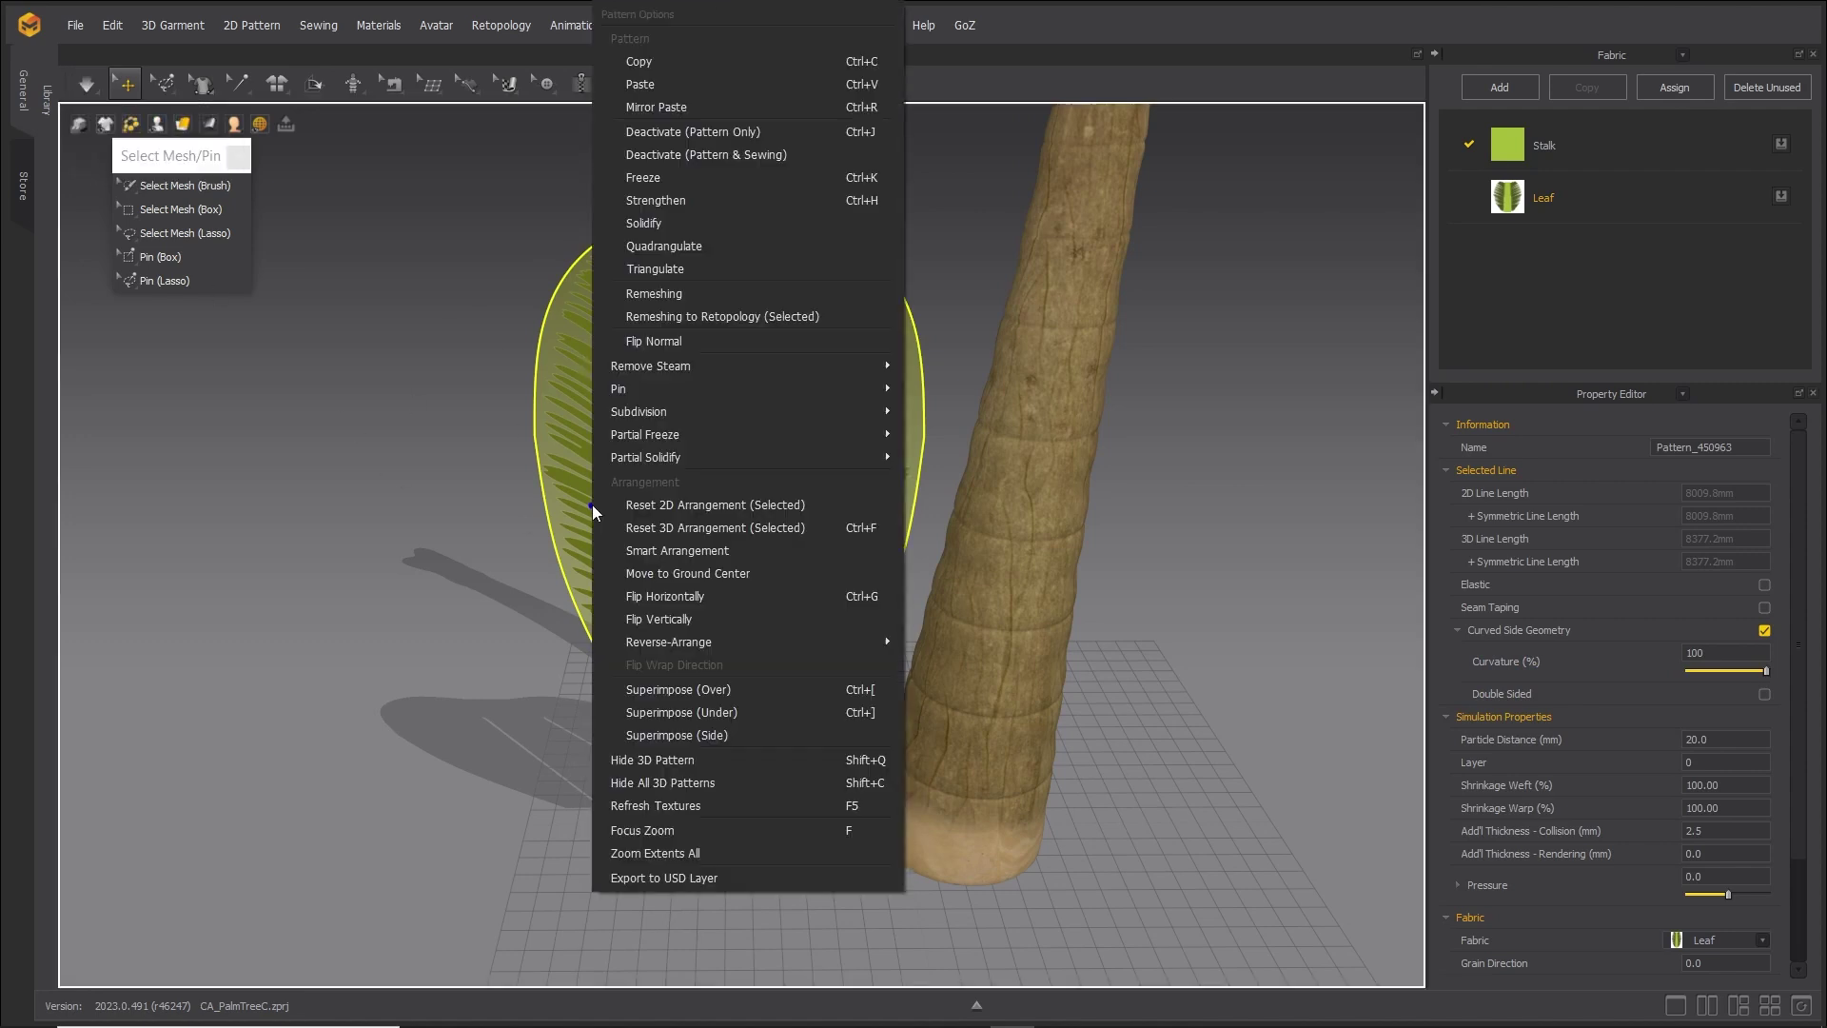
click(668, 203)
click(86, 85)
key(space)
right_drag(661, 877, 705, 860)
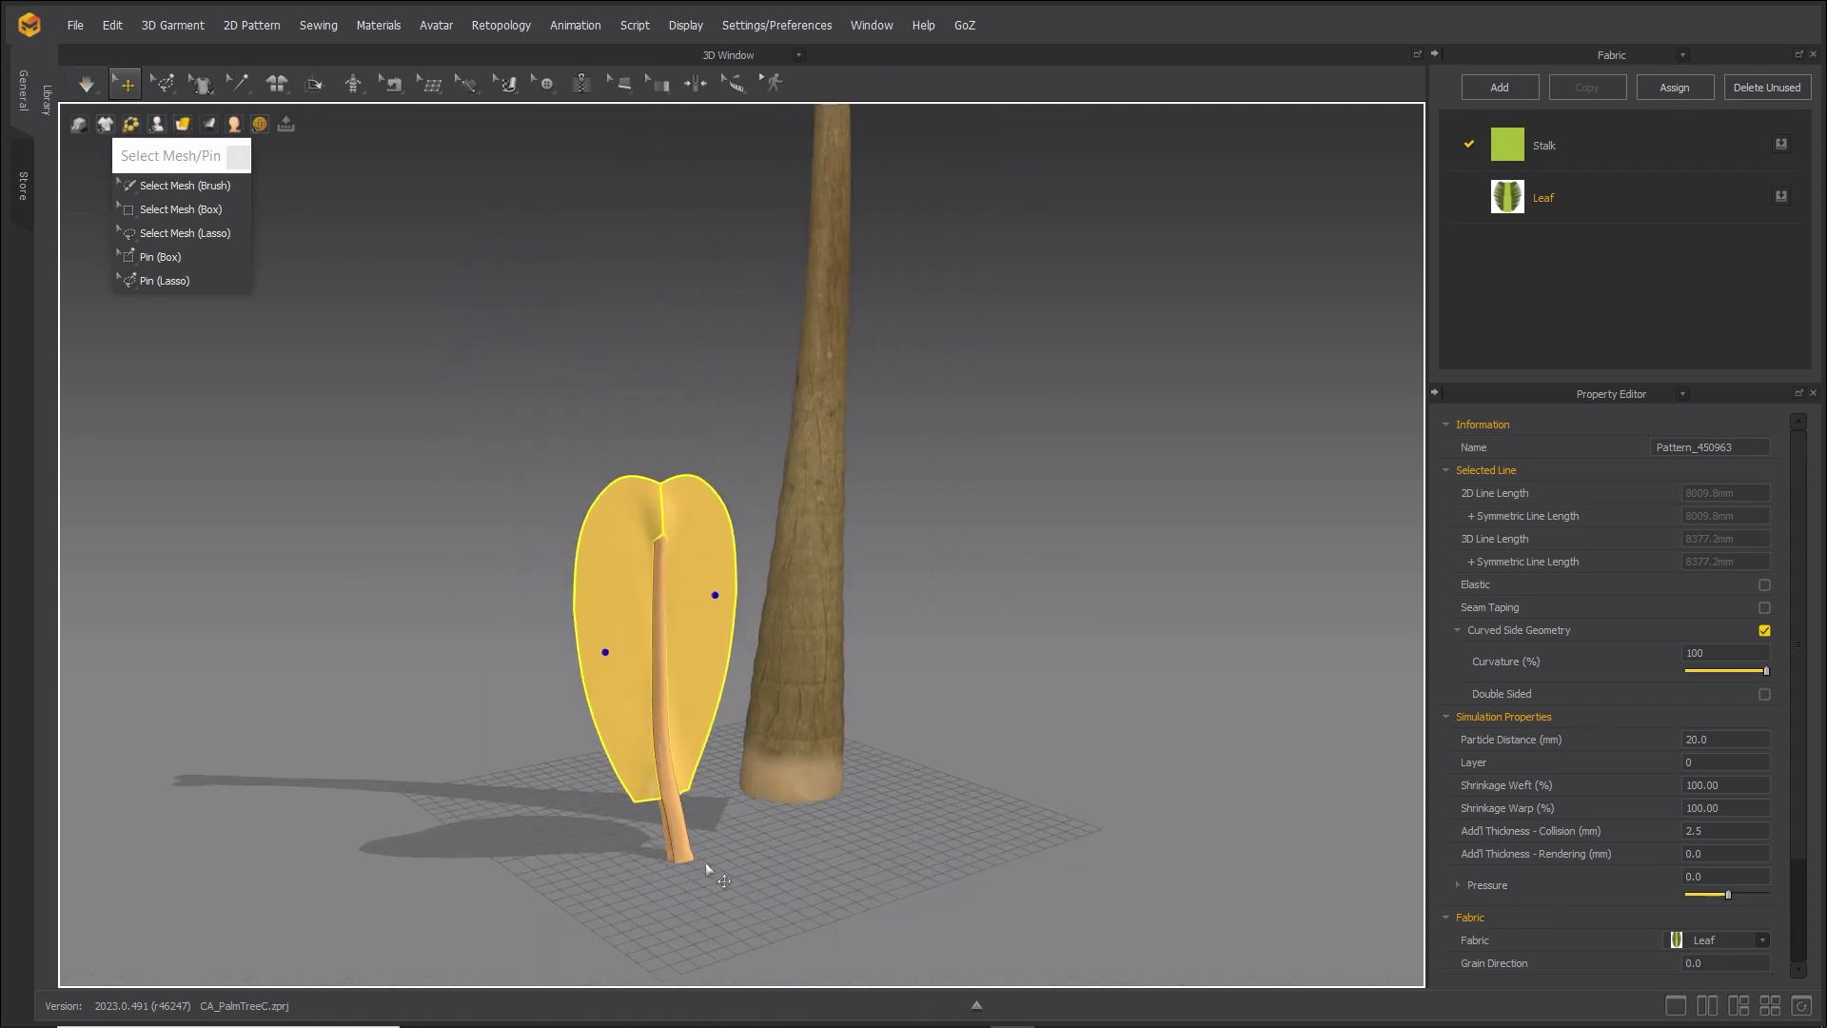
Select the stalk and both half leaves and raise the whole palm leaf to the crown of the tree.
click(763, 853)
click(682, 837)
shift+click(716, 671)
shift+click(628, 678)
scroll(824, 684, down, 2)
scroll(824, 684, down, 4)
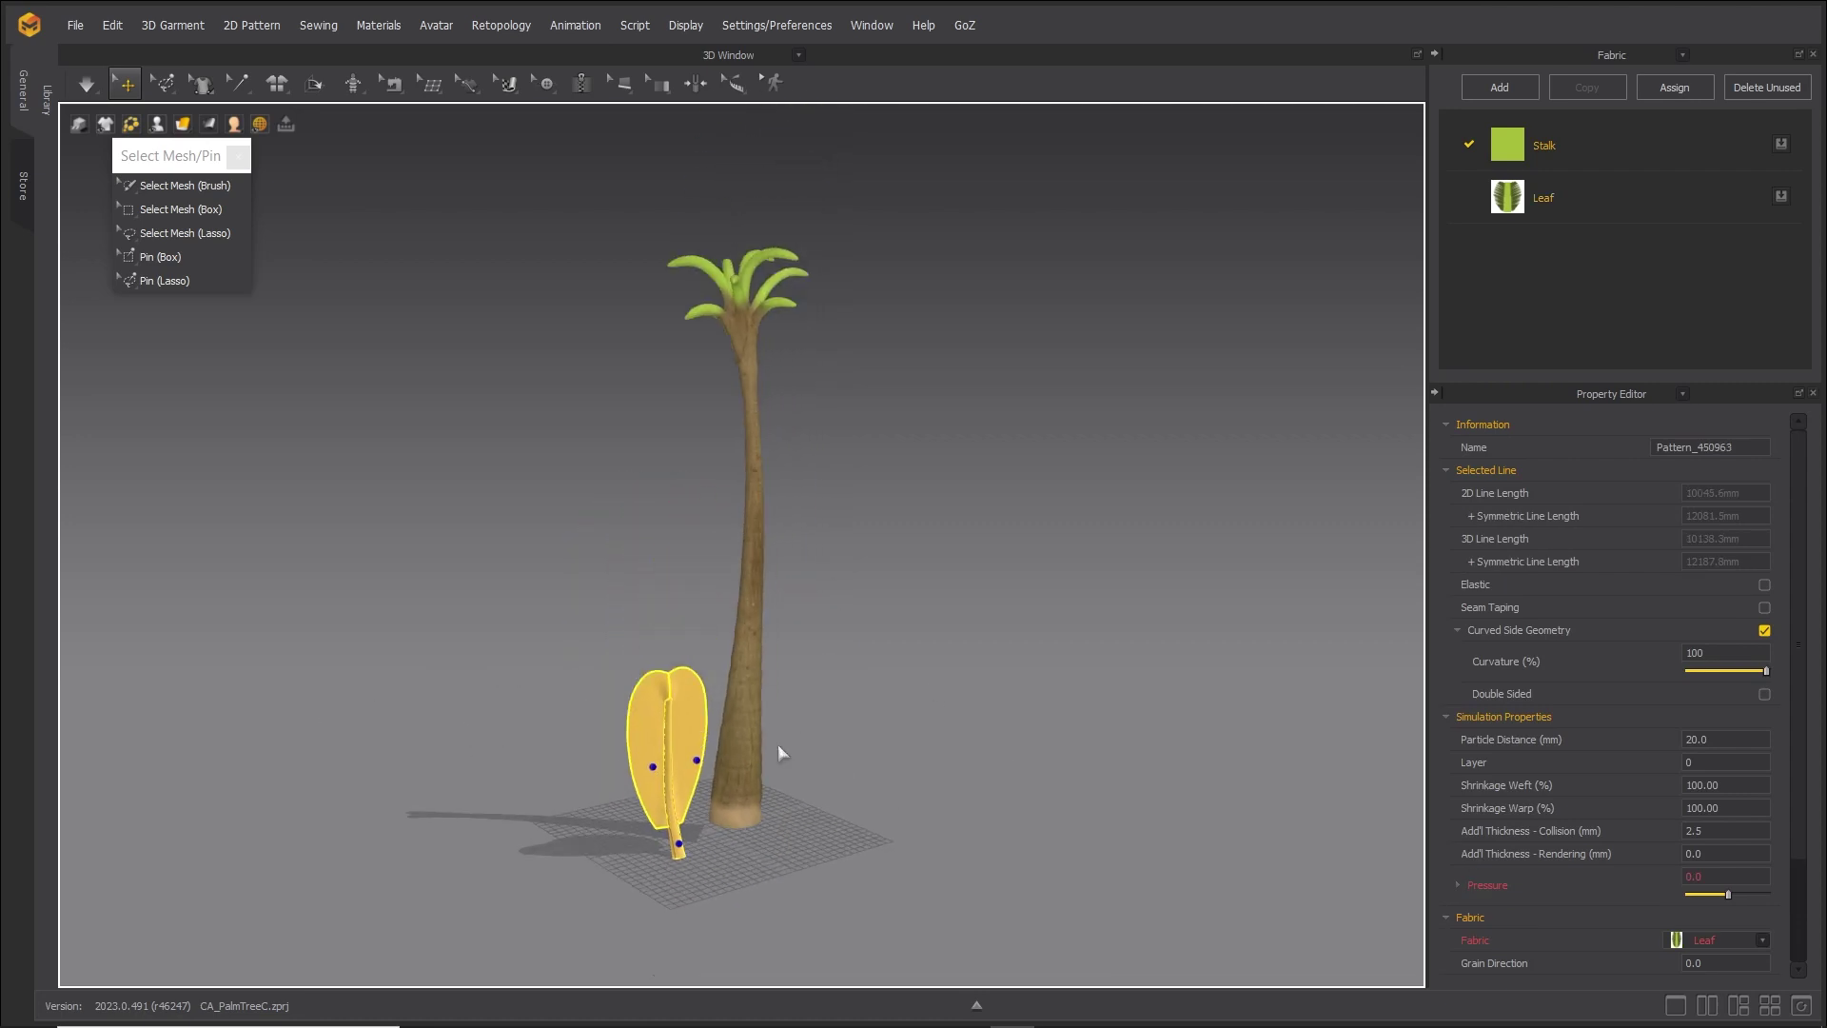
drag(684, 764, 670, 175)
Rotate the palm leaf to nearly horizontal and place its stalk base against the tip of the crown's upper left branch.
scroll(723, 323, up, 2)
middle_drag(734, 318, 717, 816)
scroll(718, 816, up, 5)
middle_drag(678, 696, 781, 714)
scroll(893, 837, up, 1)
scroll(845, 714, down, 2)
scroll(898, 733, down, 2)
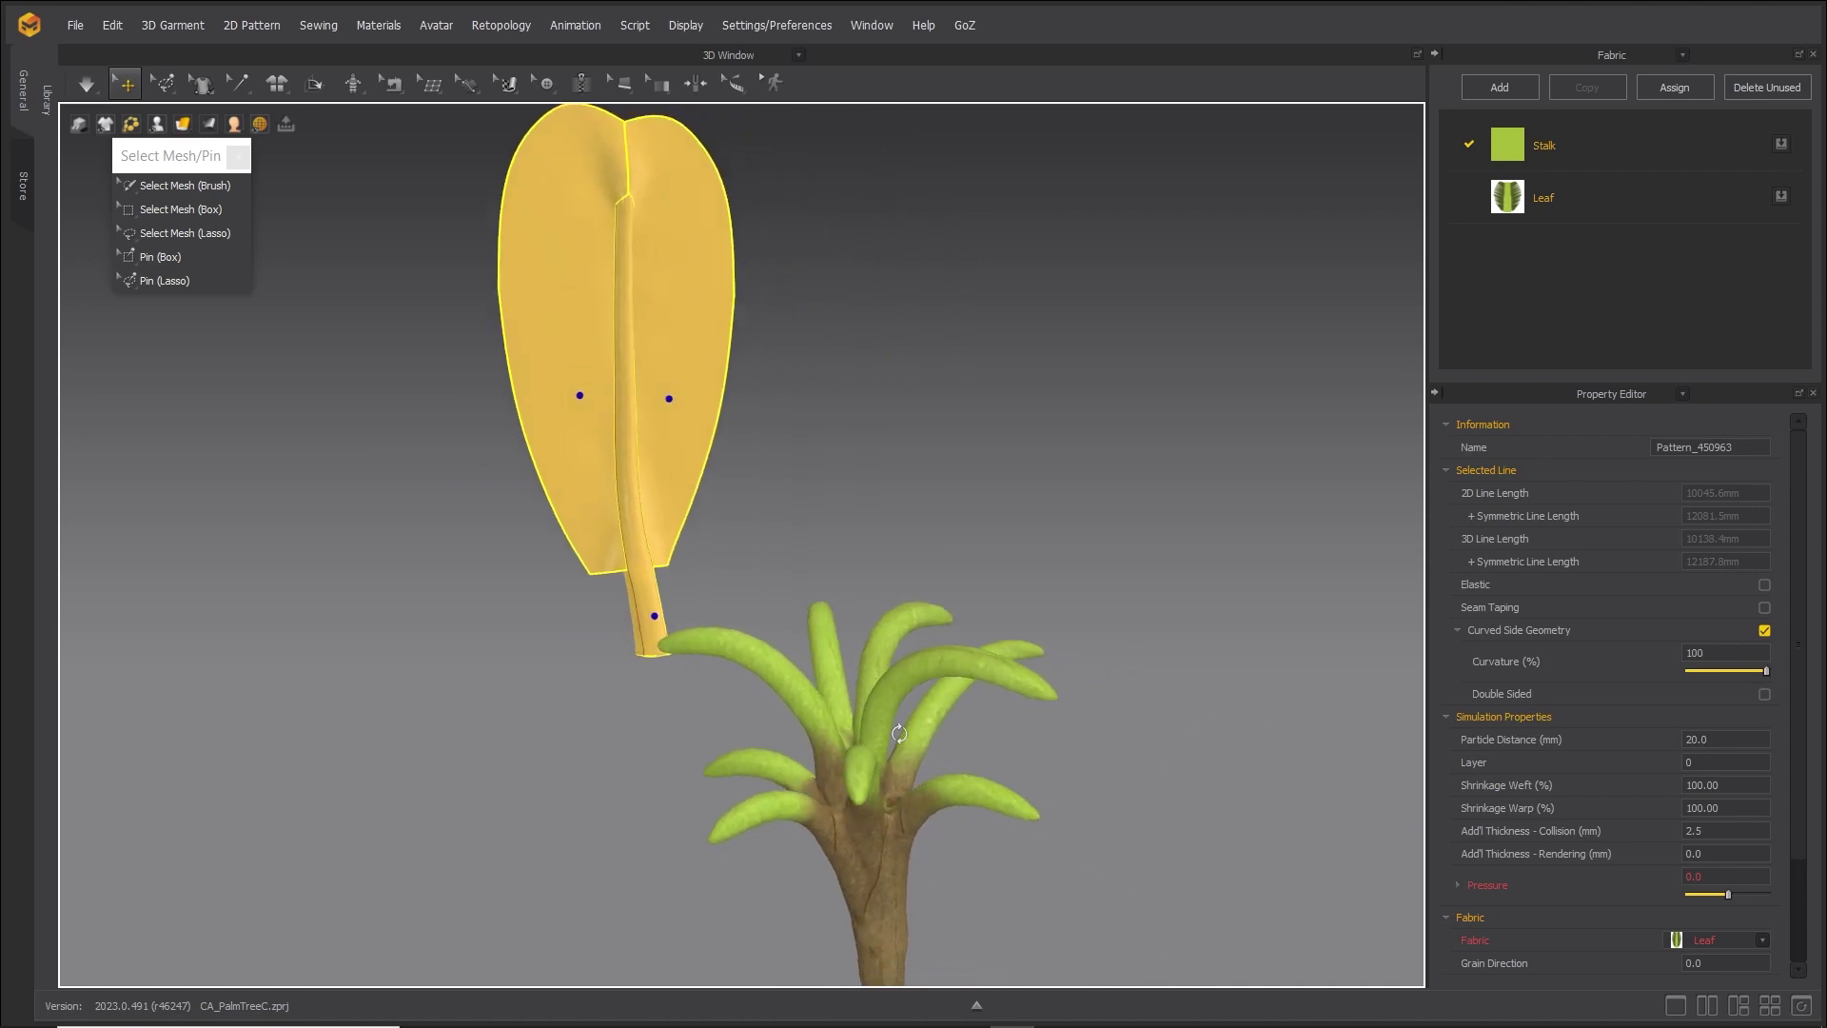
drag(654, 507, 779, 514)
drag(697, 471, 654, 448)
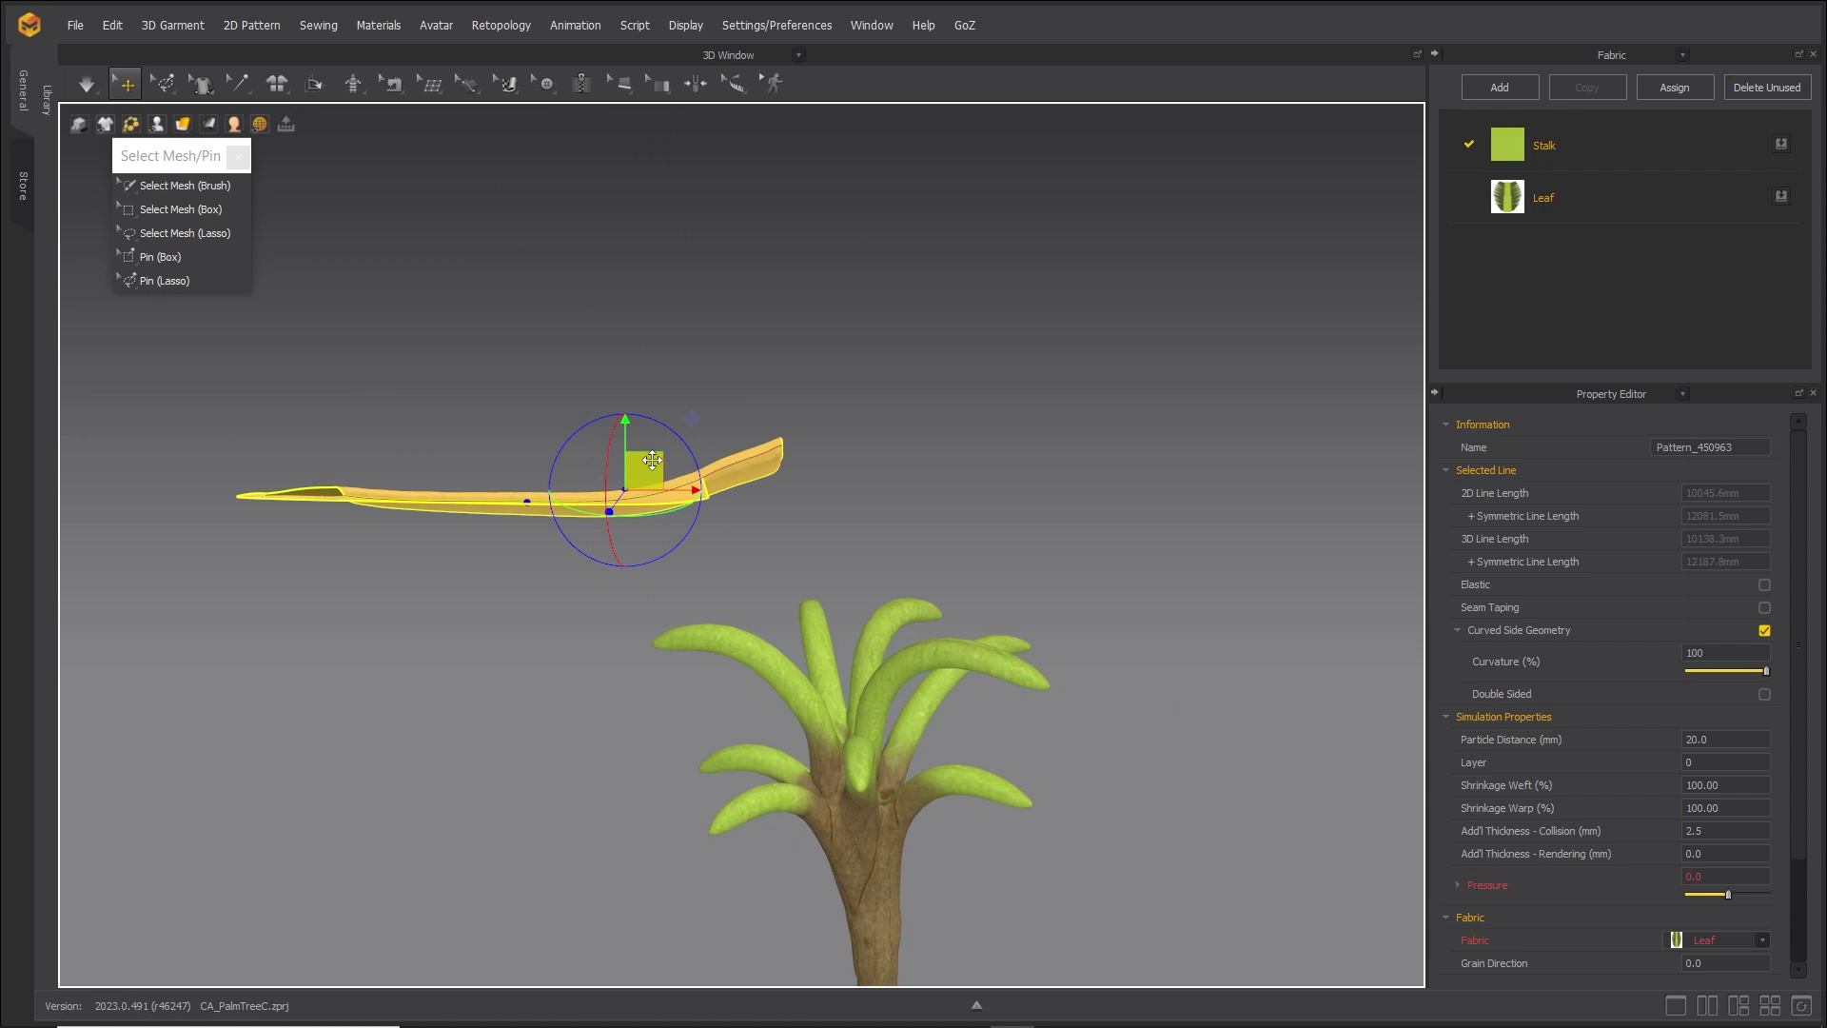
drag(650, 480, 546, 661)
right_drag(857, 534, 849, 733)
scroll(849, 762, up, 2)
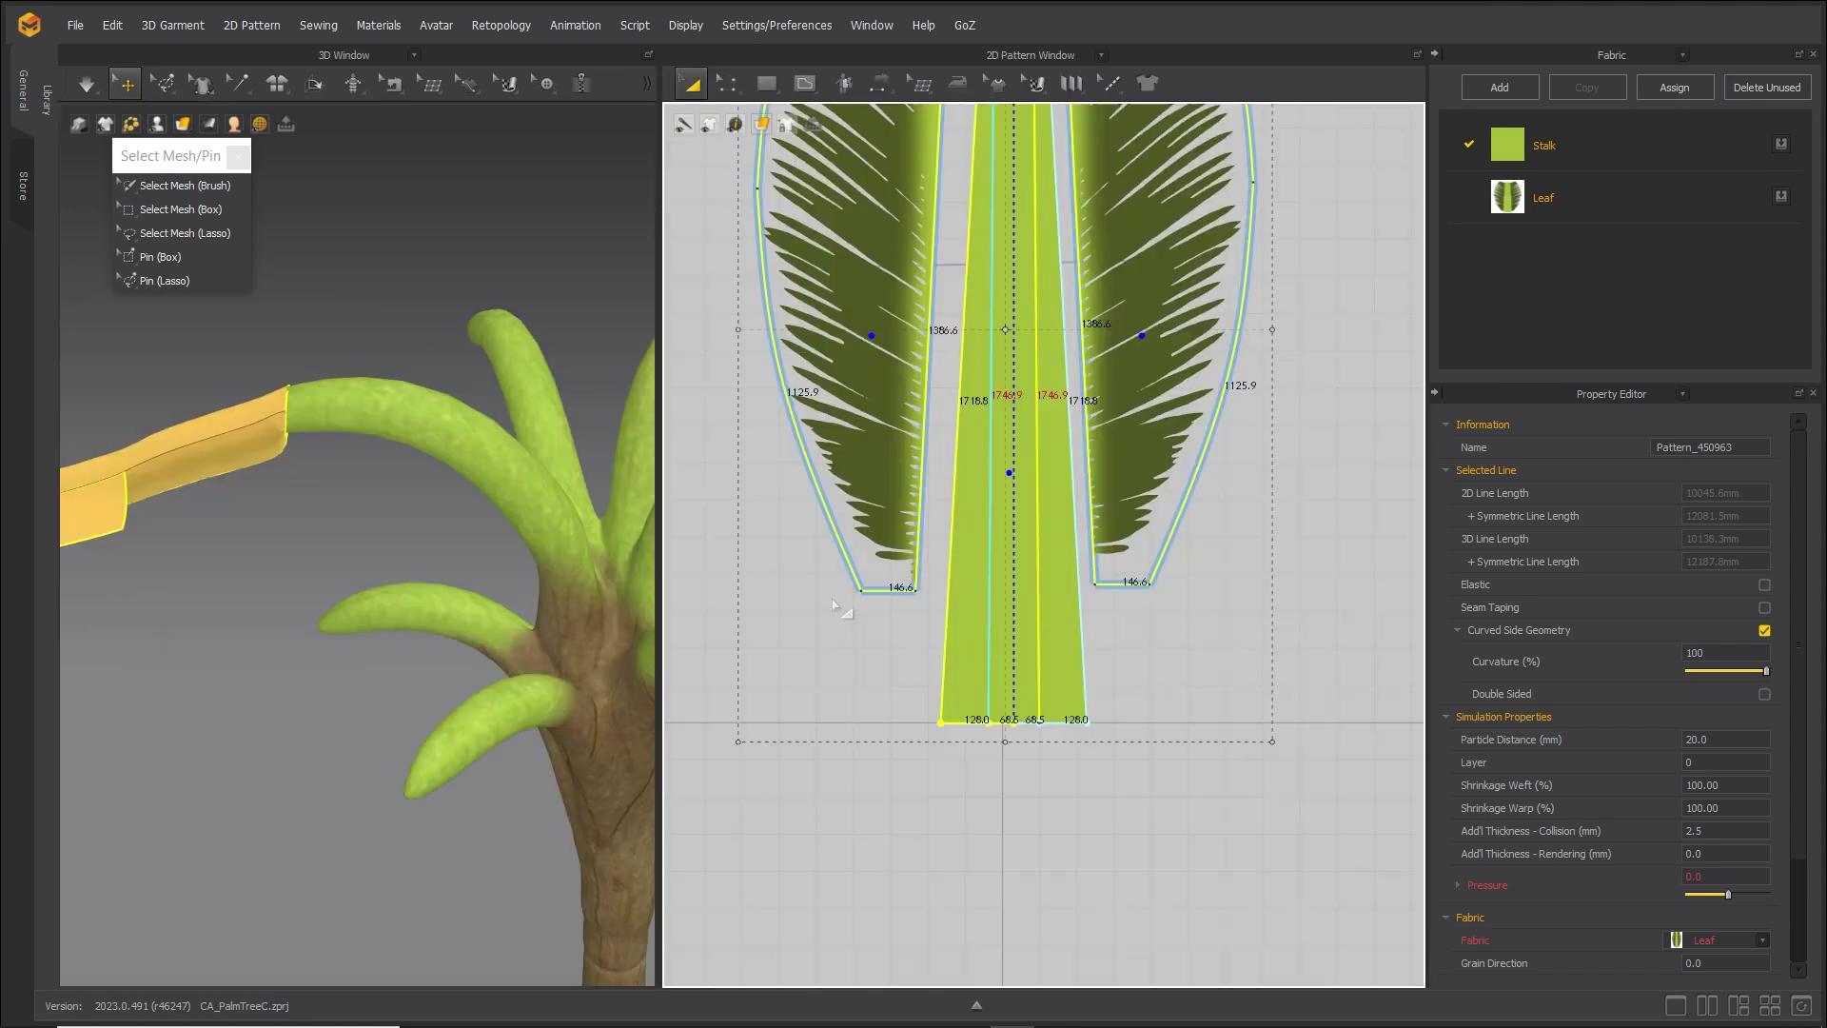
Pin the mesh points along the stalk's bottom edge using Pin (Box).
middle_drag(1066, 729, 1056, 607)
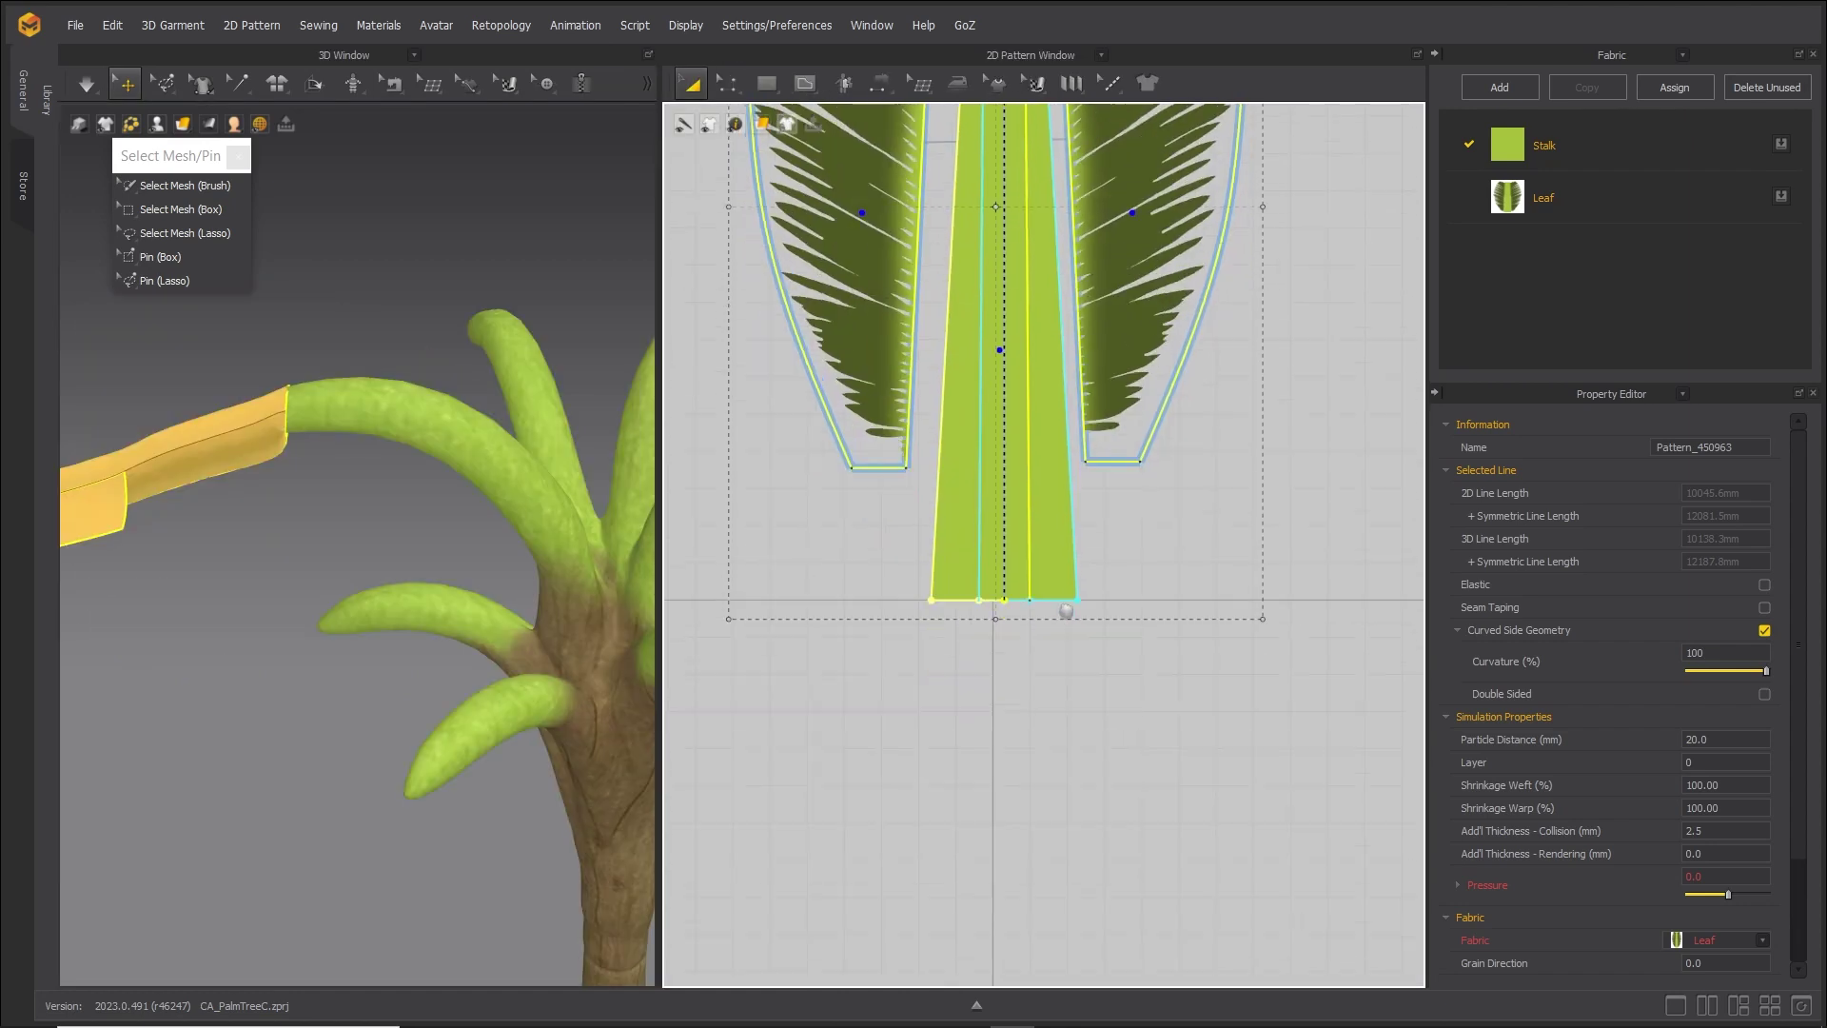
click(180, 262)
drag(1112, 630, 816, 583)
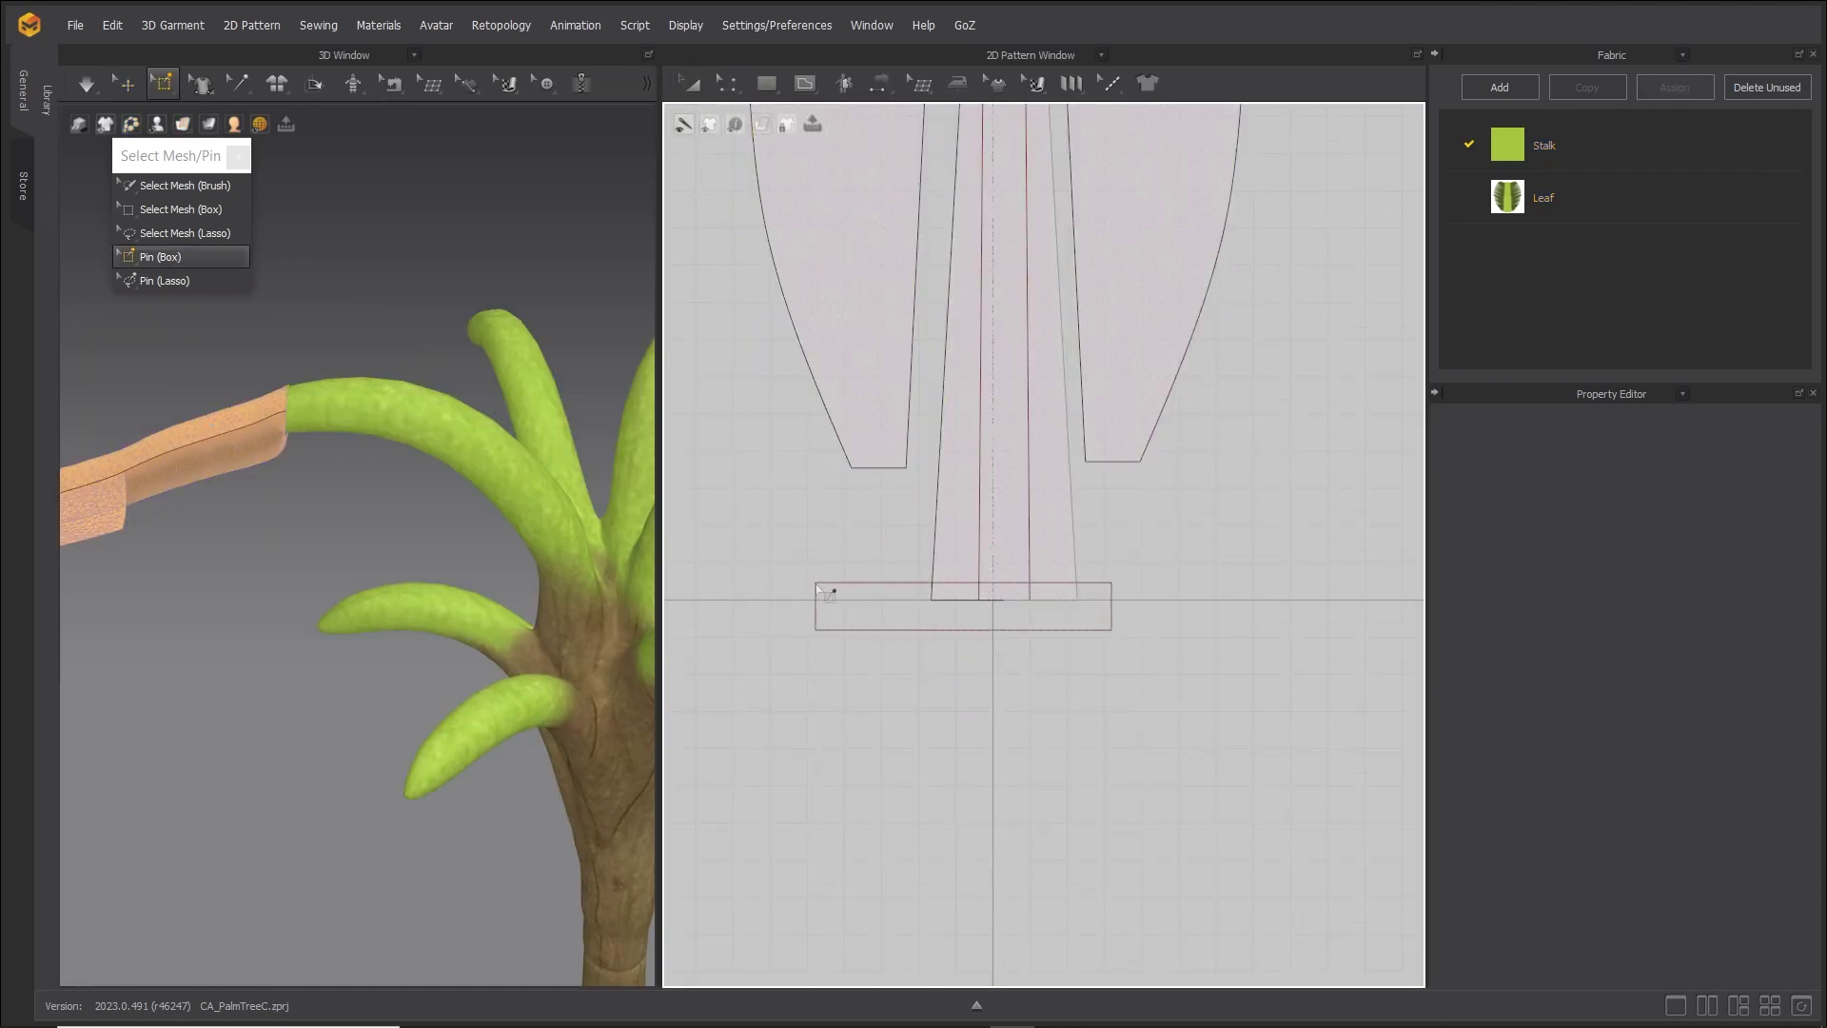
Simulate the palm leaf, pull its pinned stalk base over the branch tip, and stop the simulation.
scroll(311, 470, up, 3)
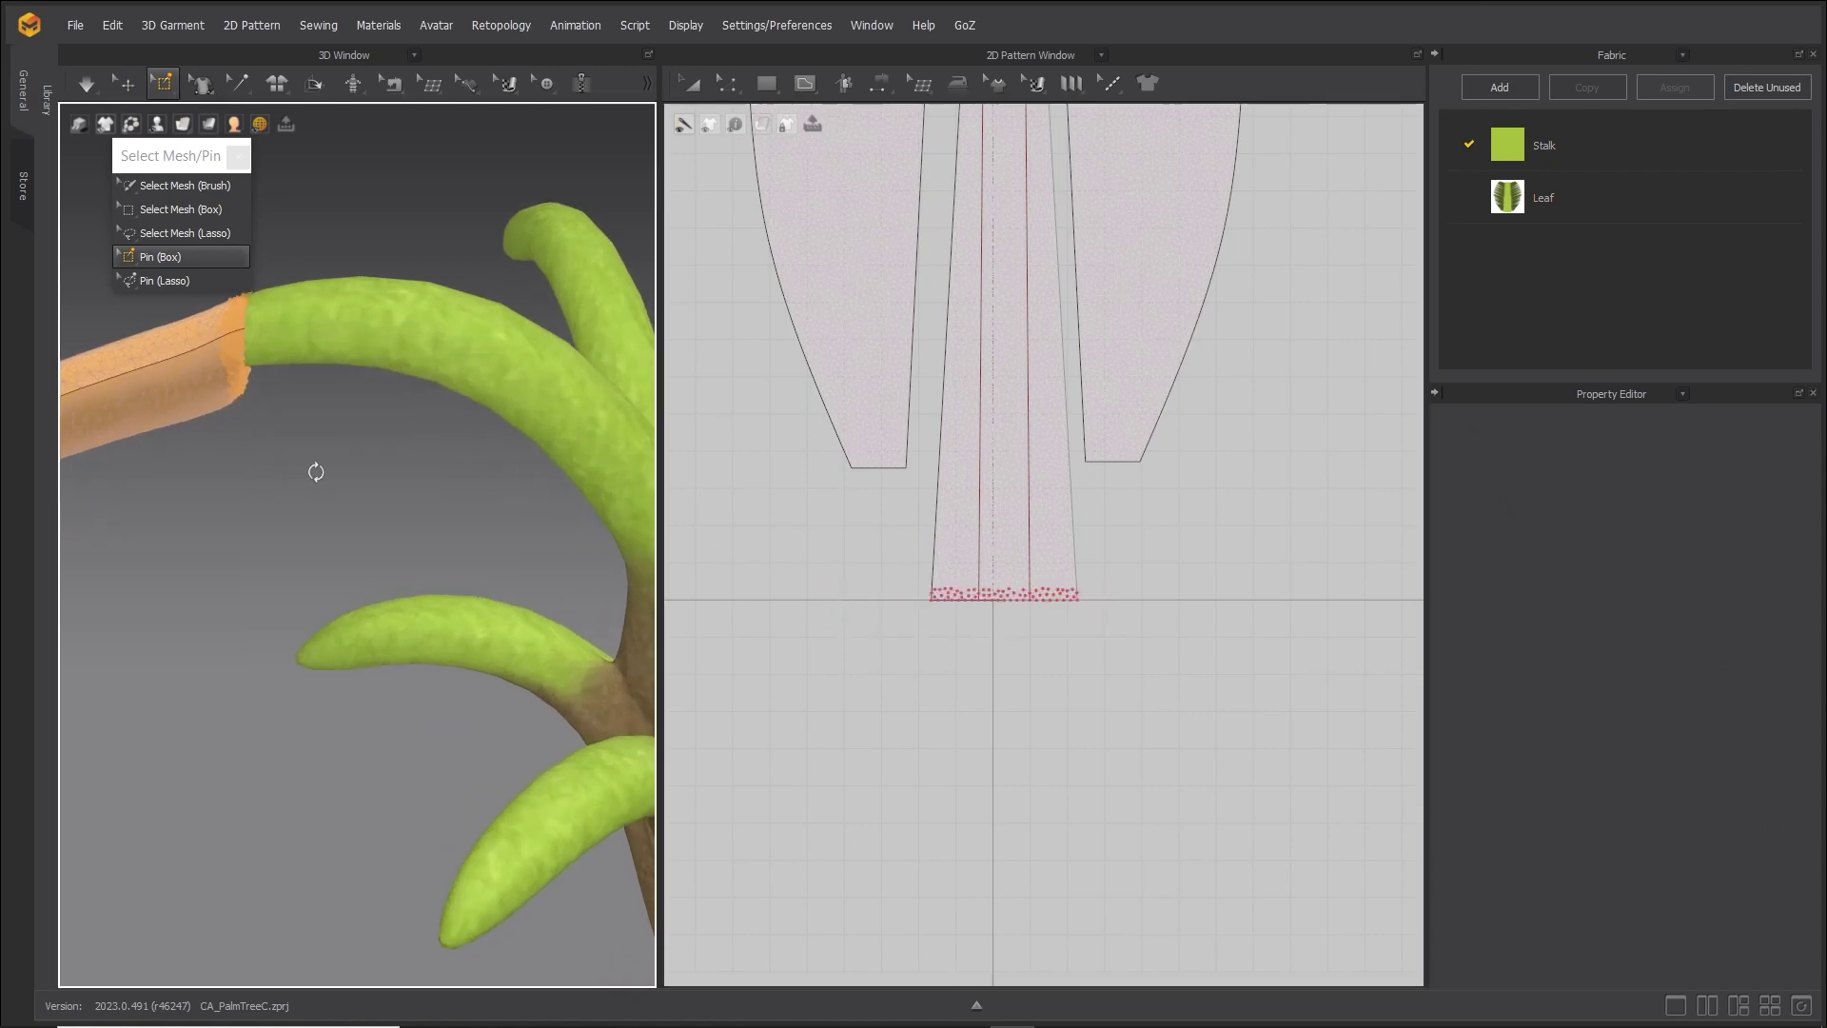
click(1677, 1006)
click(87, 84)
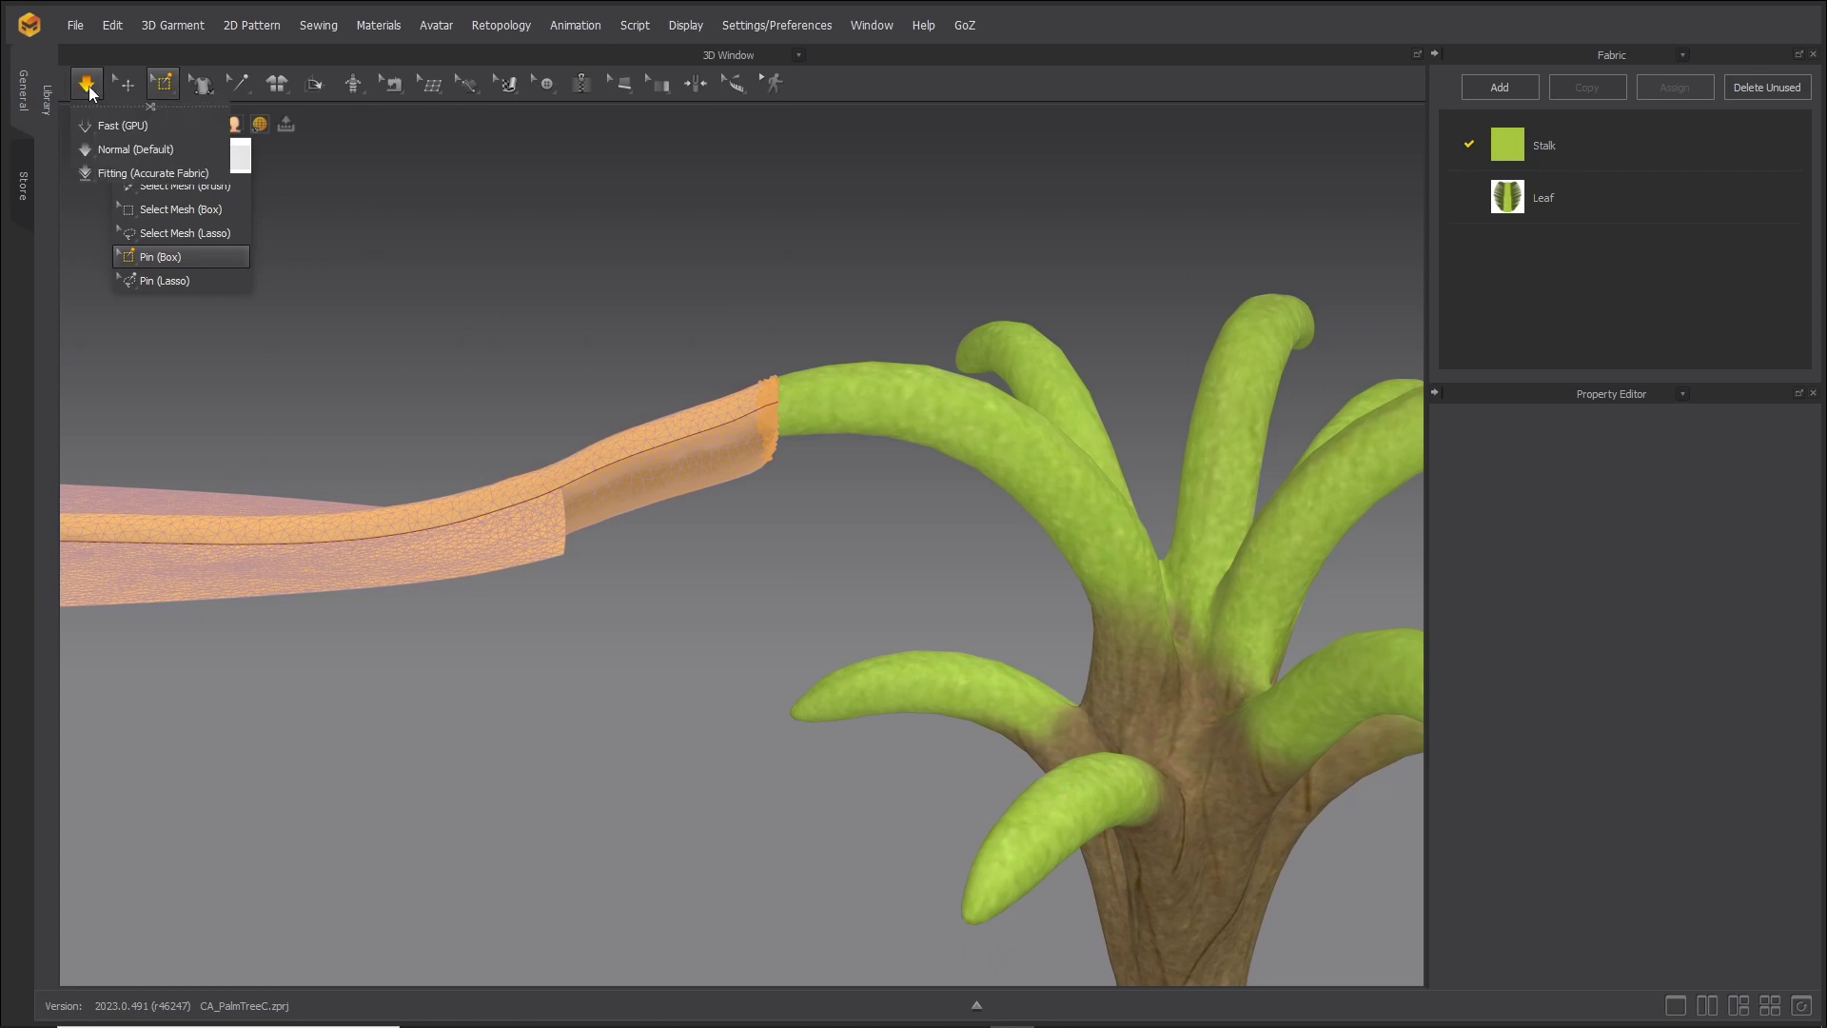
click(89, 86)
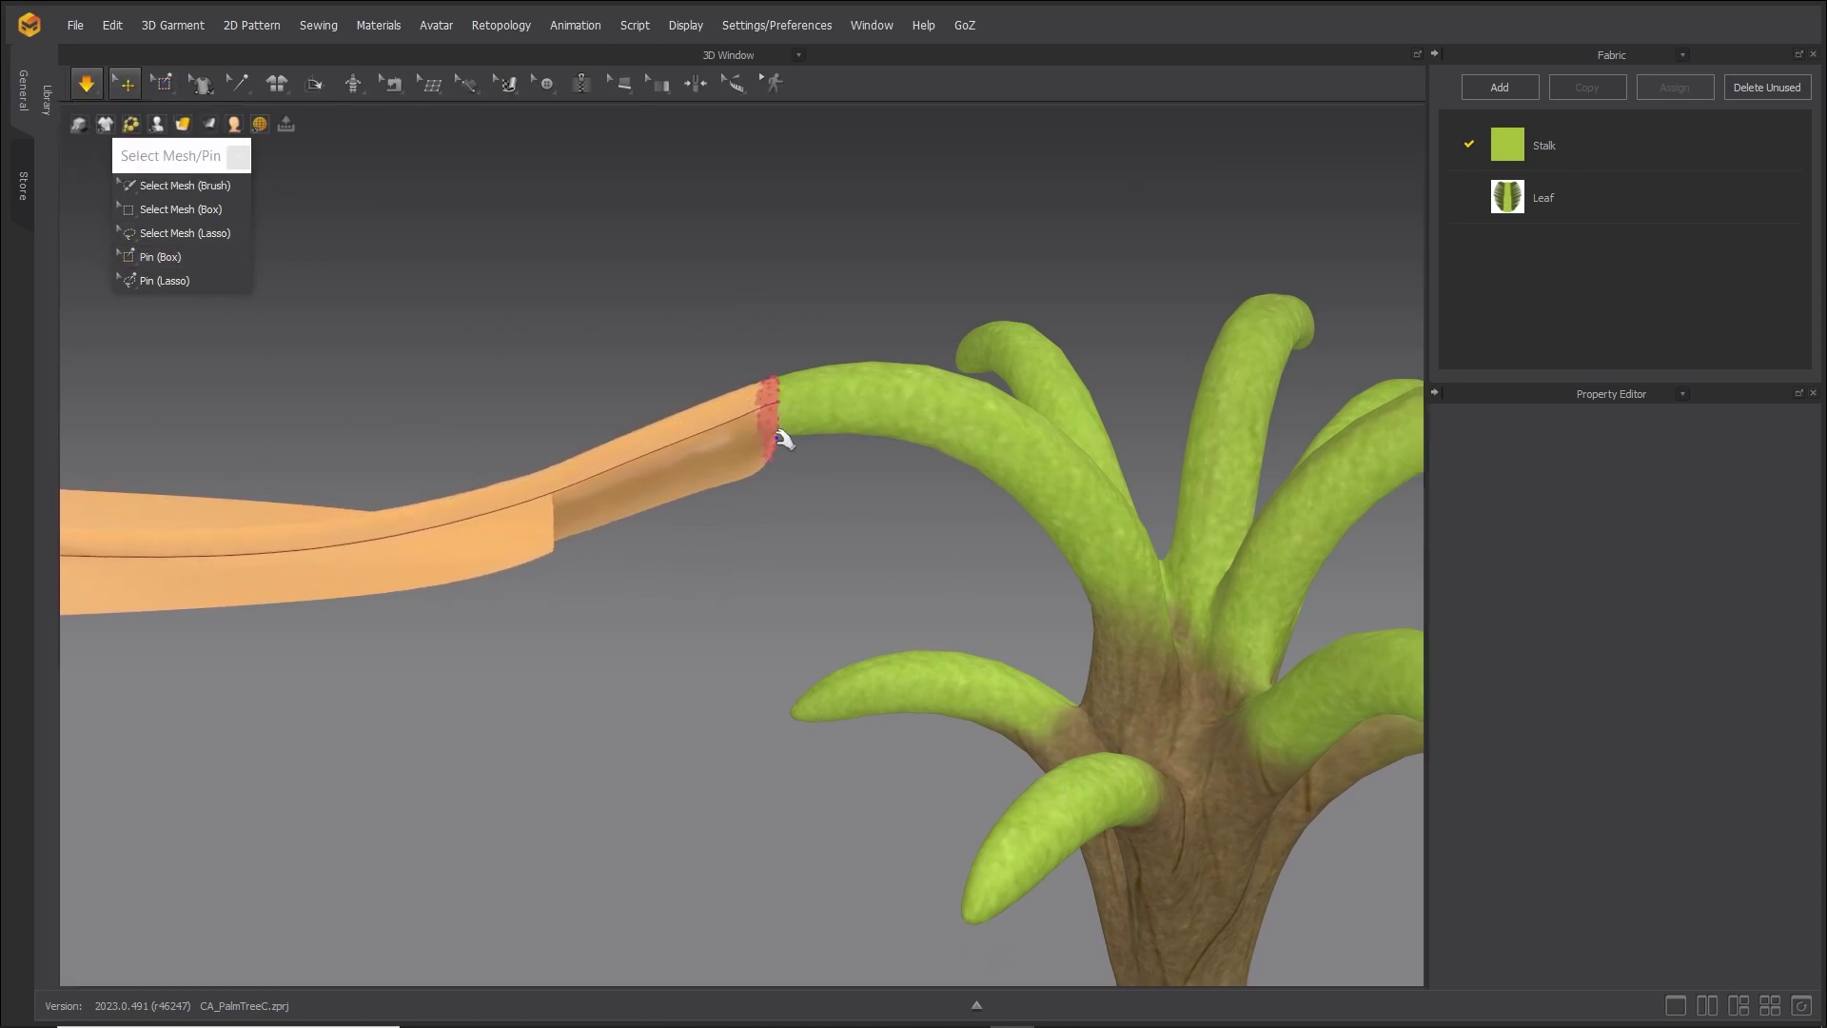
drag(797, 422, 891, 400)
right_drag(892, 400, 1427, 714)
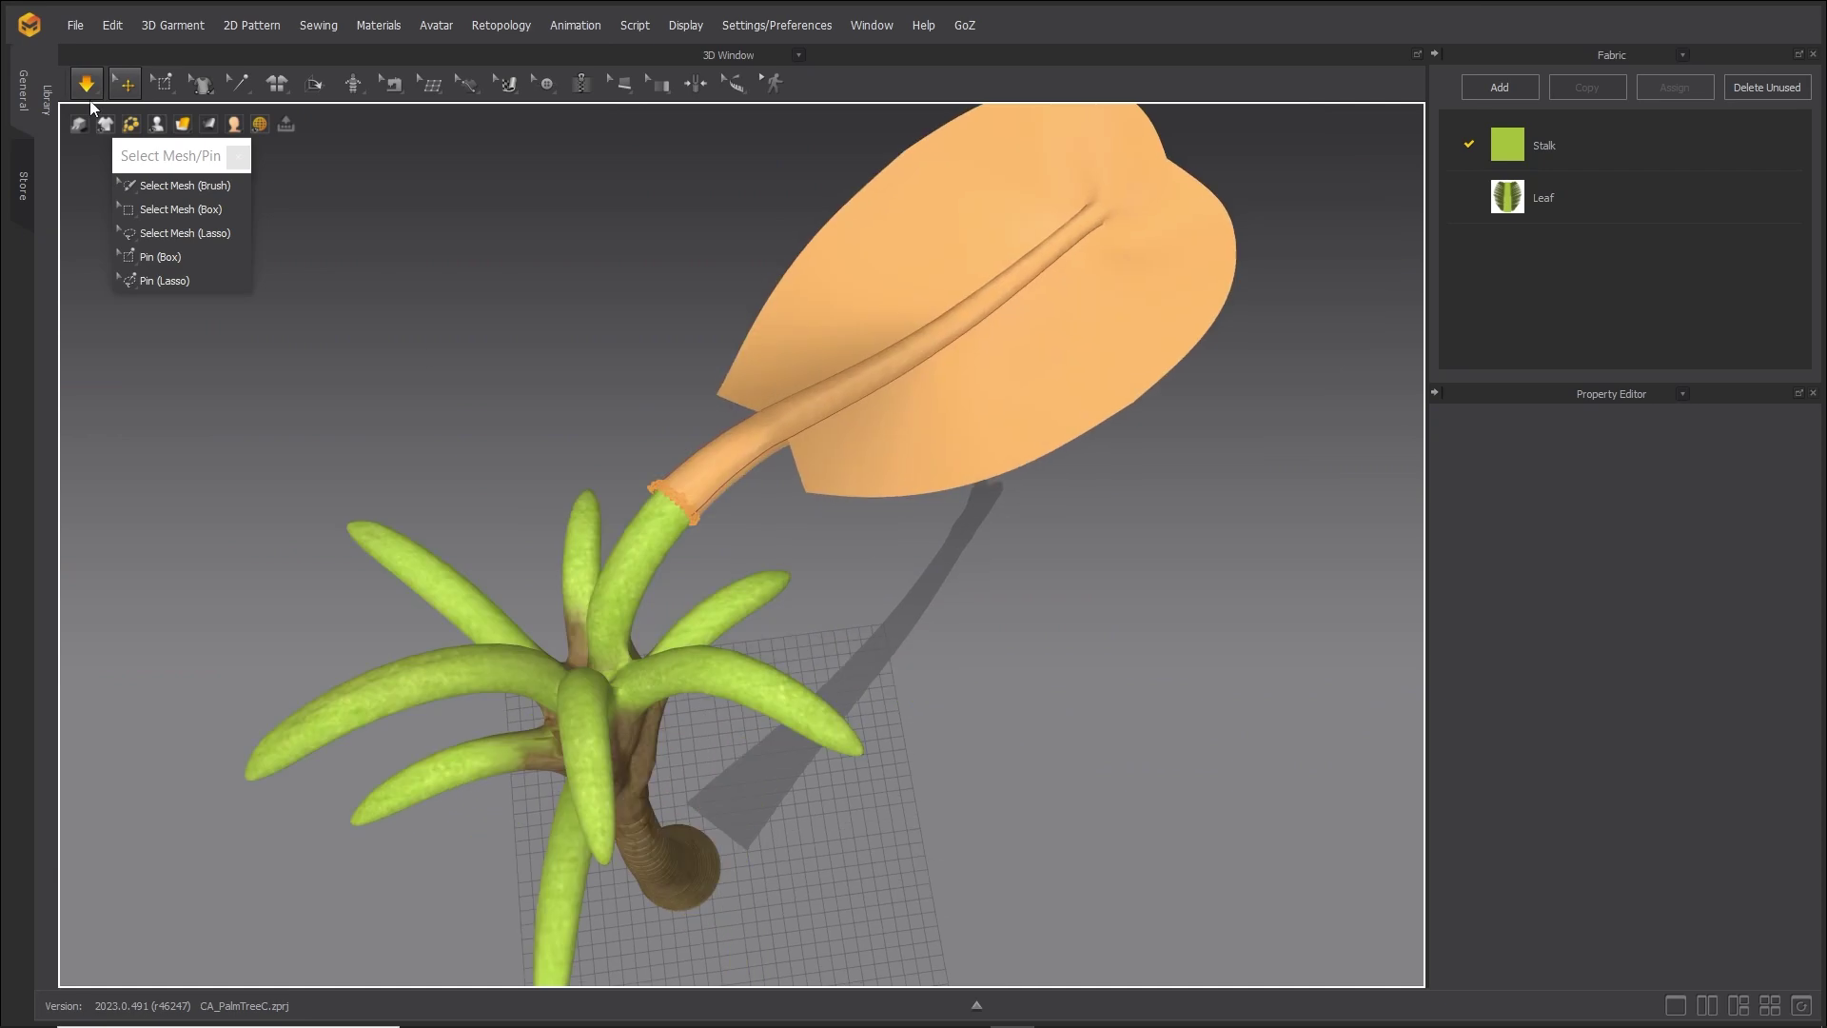
click(87, 84)
click(160, 256)
right_drag(1083, 612, 904, 748)
key(q)
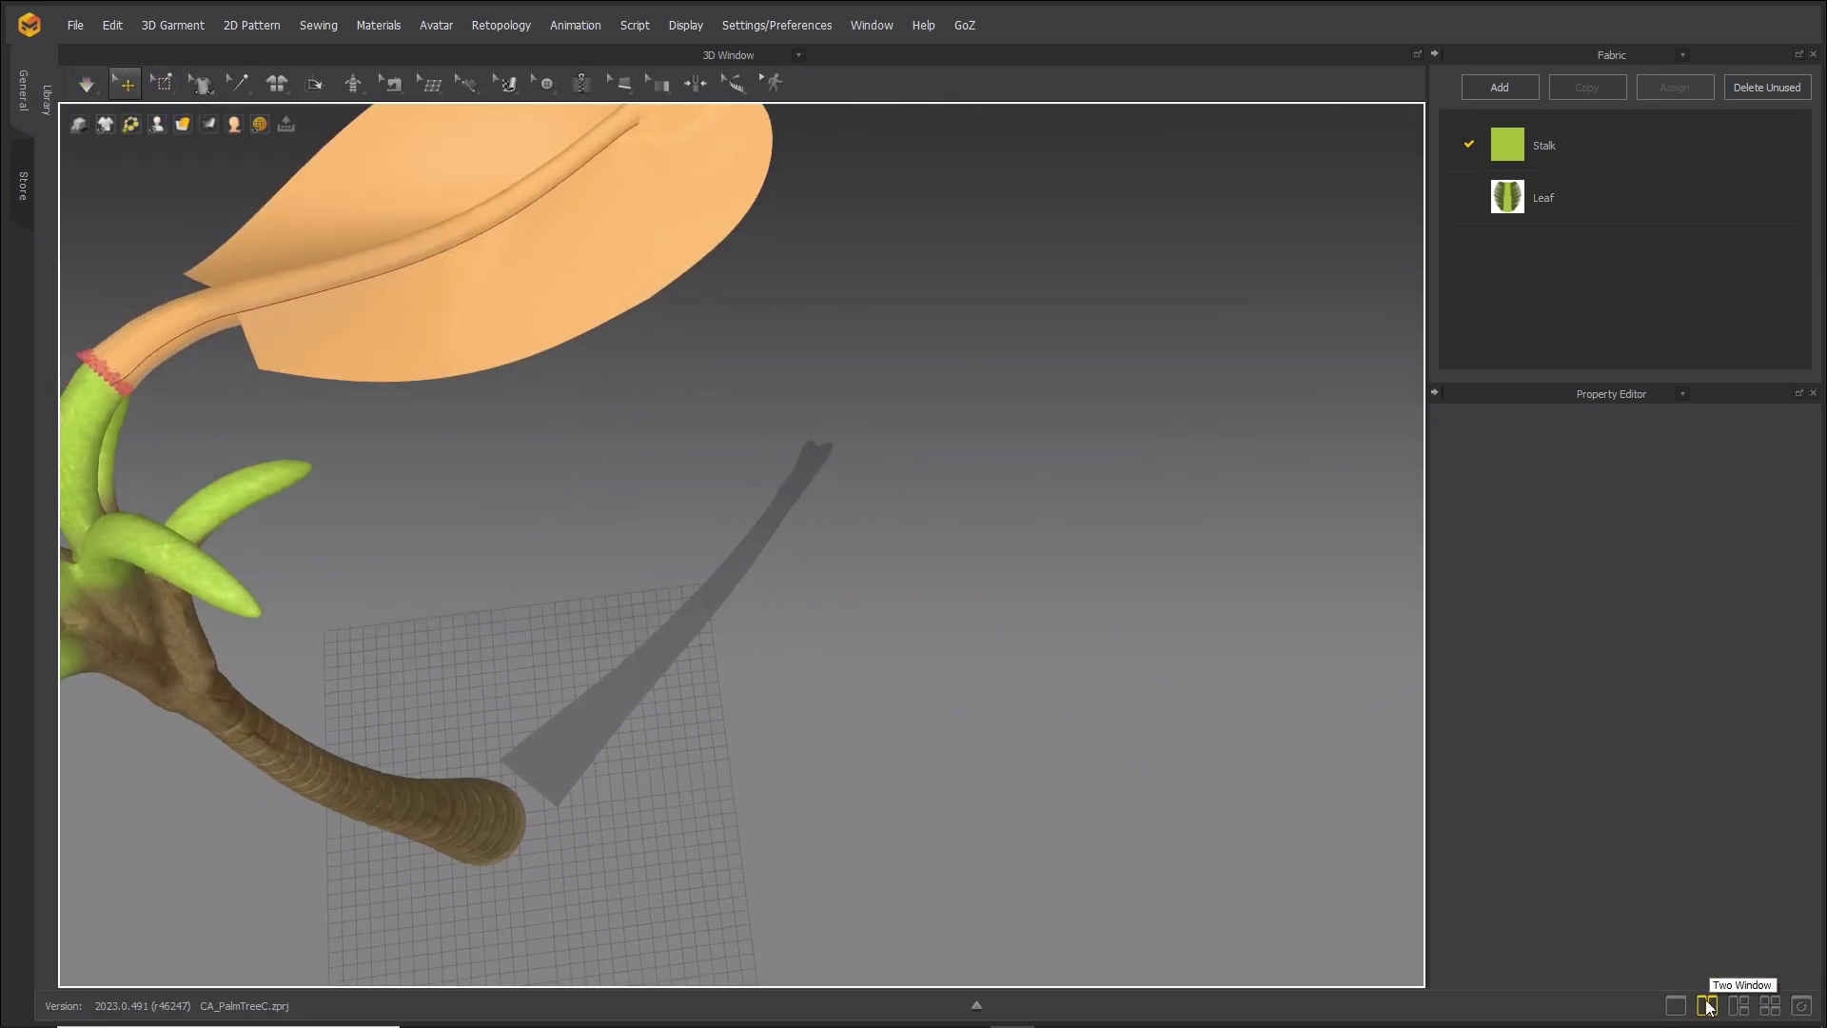
Copy the complete palm leaf pattern set and paste it about 1500 mm to the right of the original in the 2D pattern layout.
click(1706, 1005)
scroll(506, 485, down, 3)
right_drag(400, 644, 278, 473)
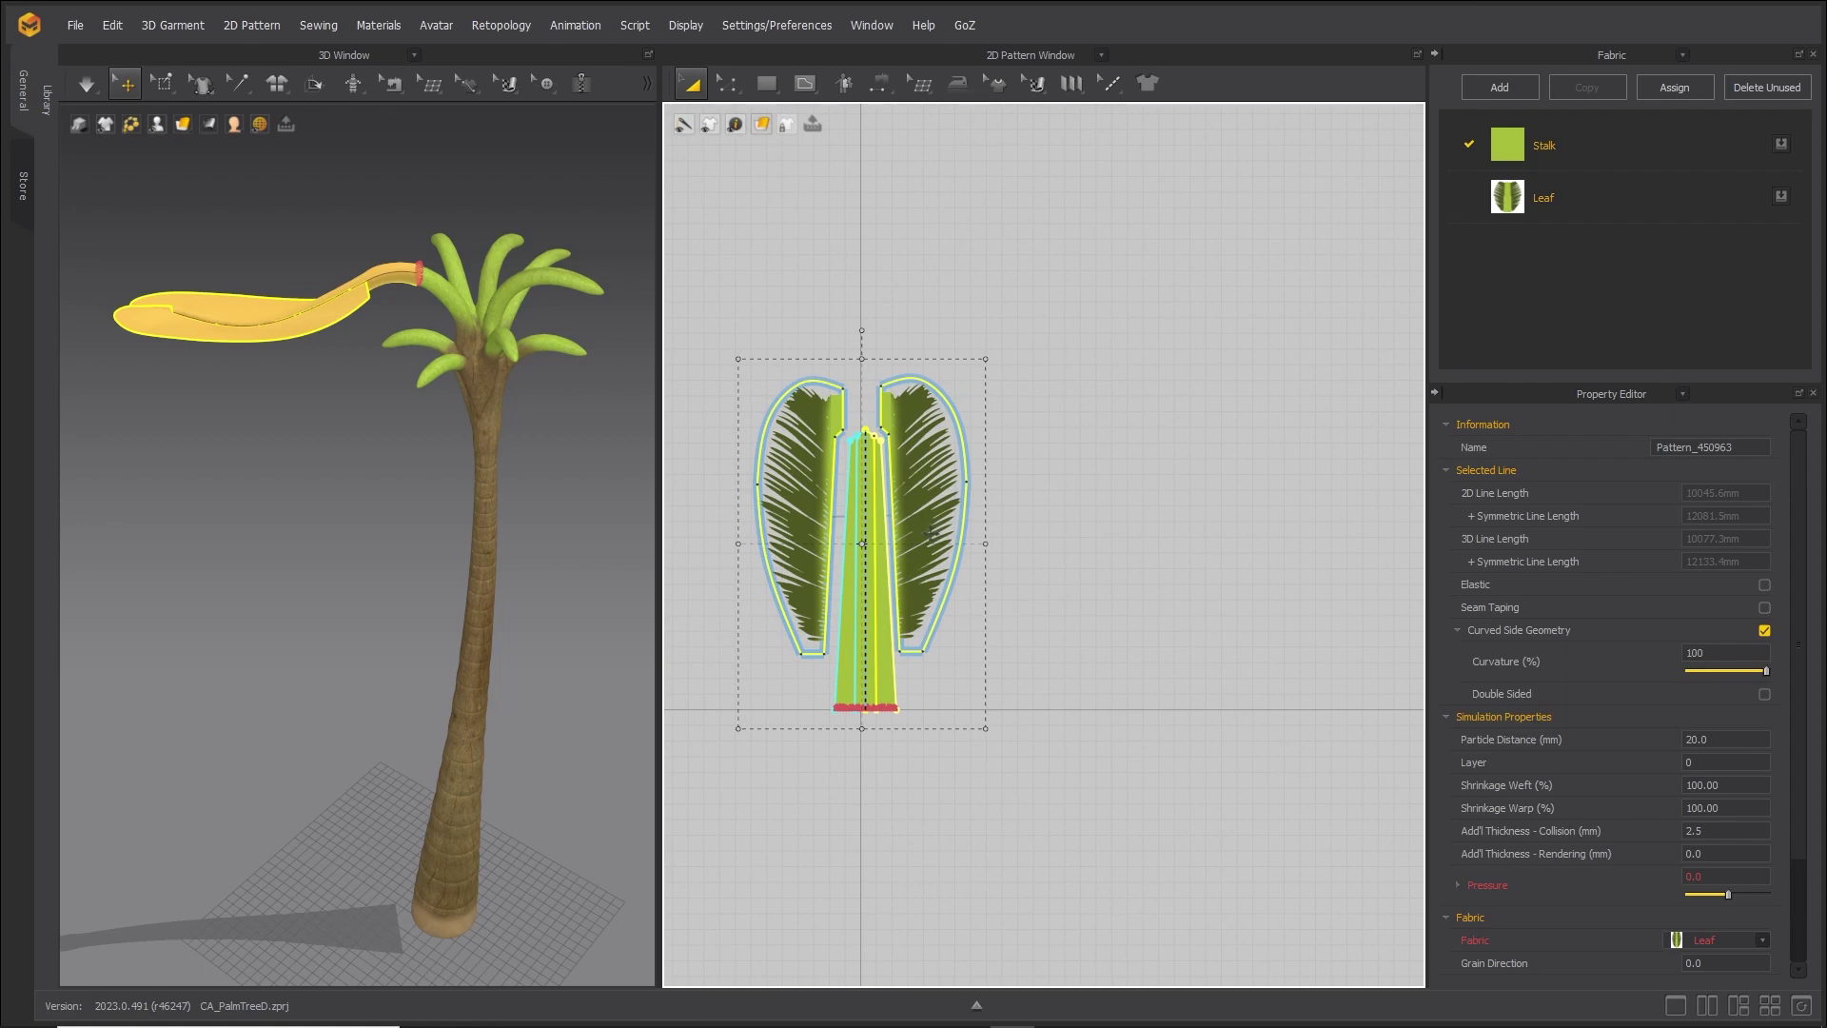
right_click(931, 514)
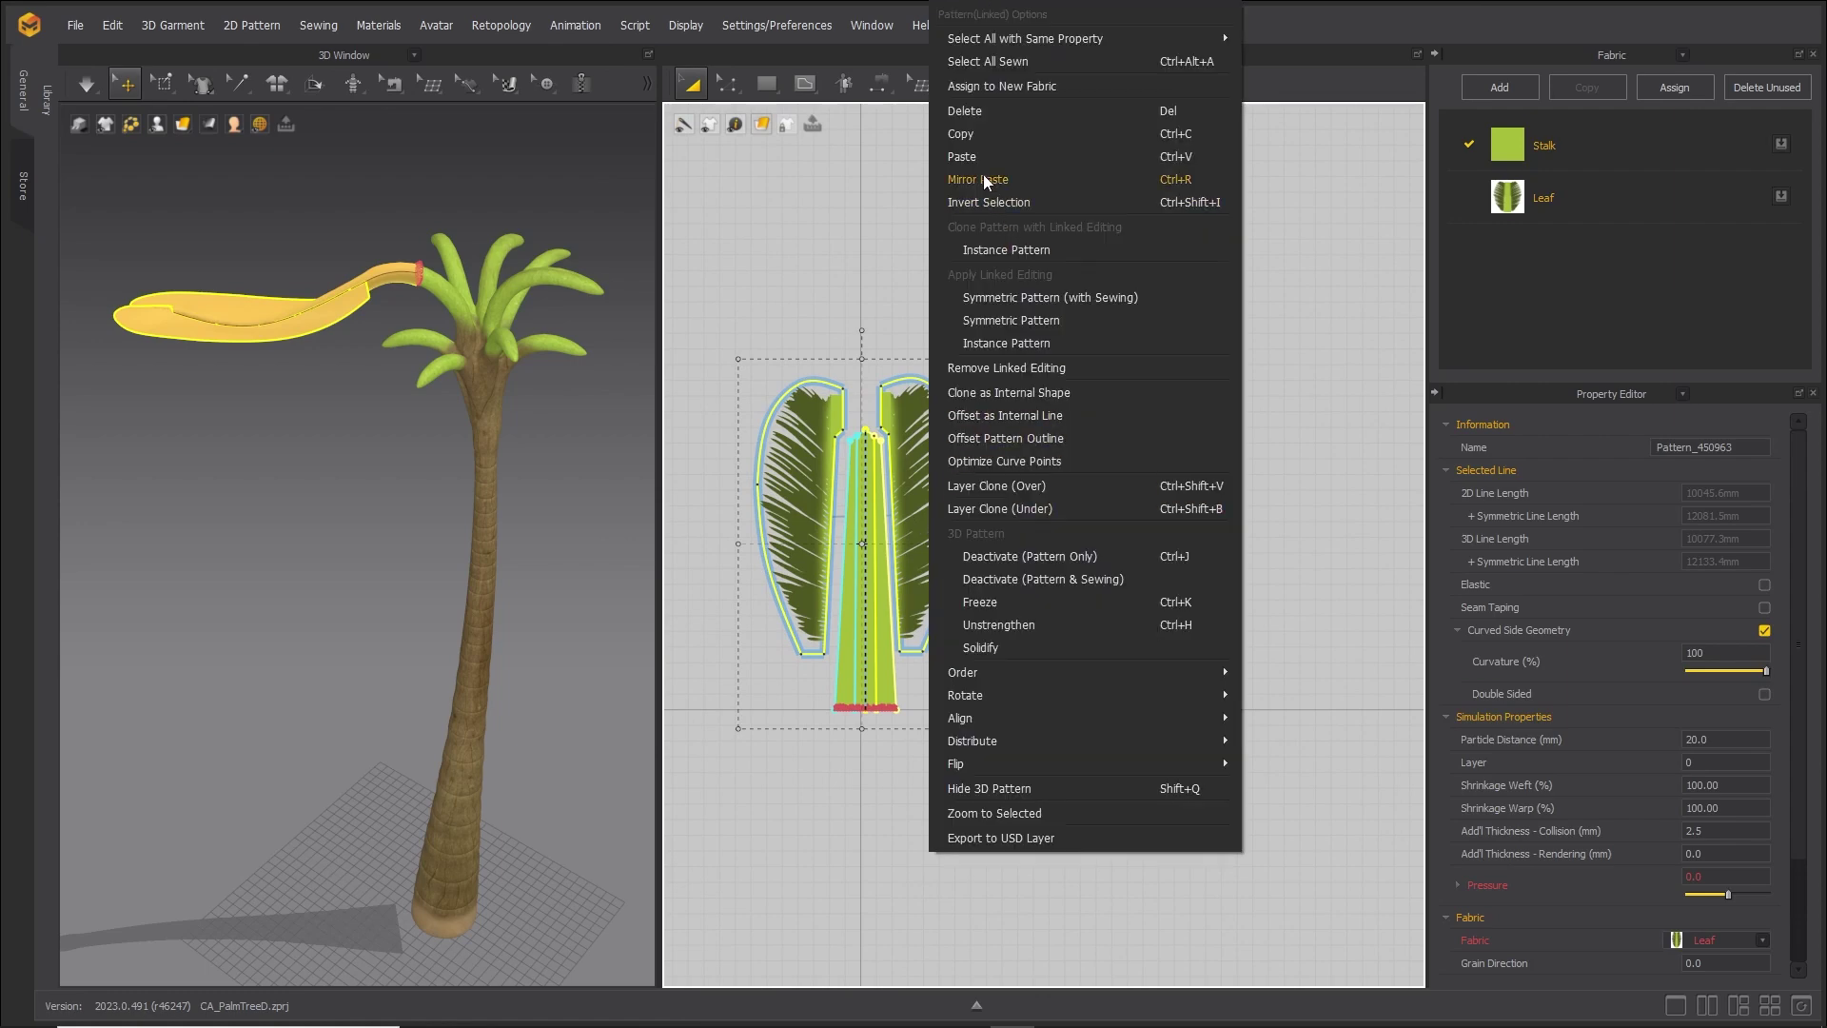
click(955, 134)
right_click(902, 509)
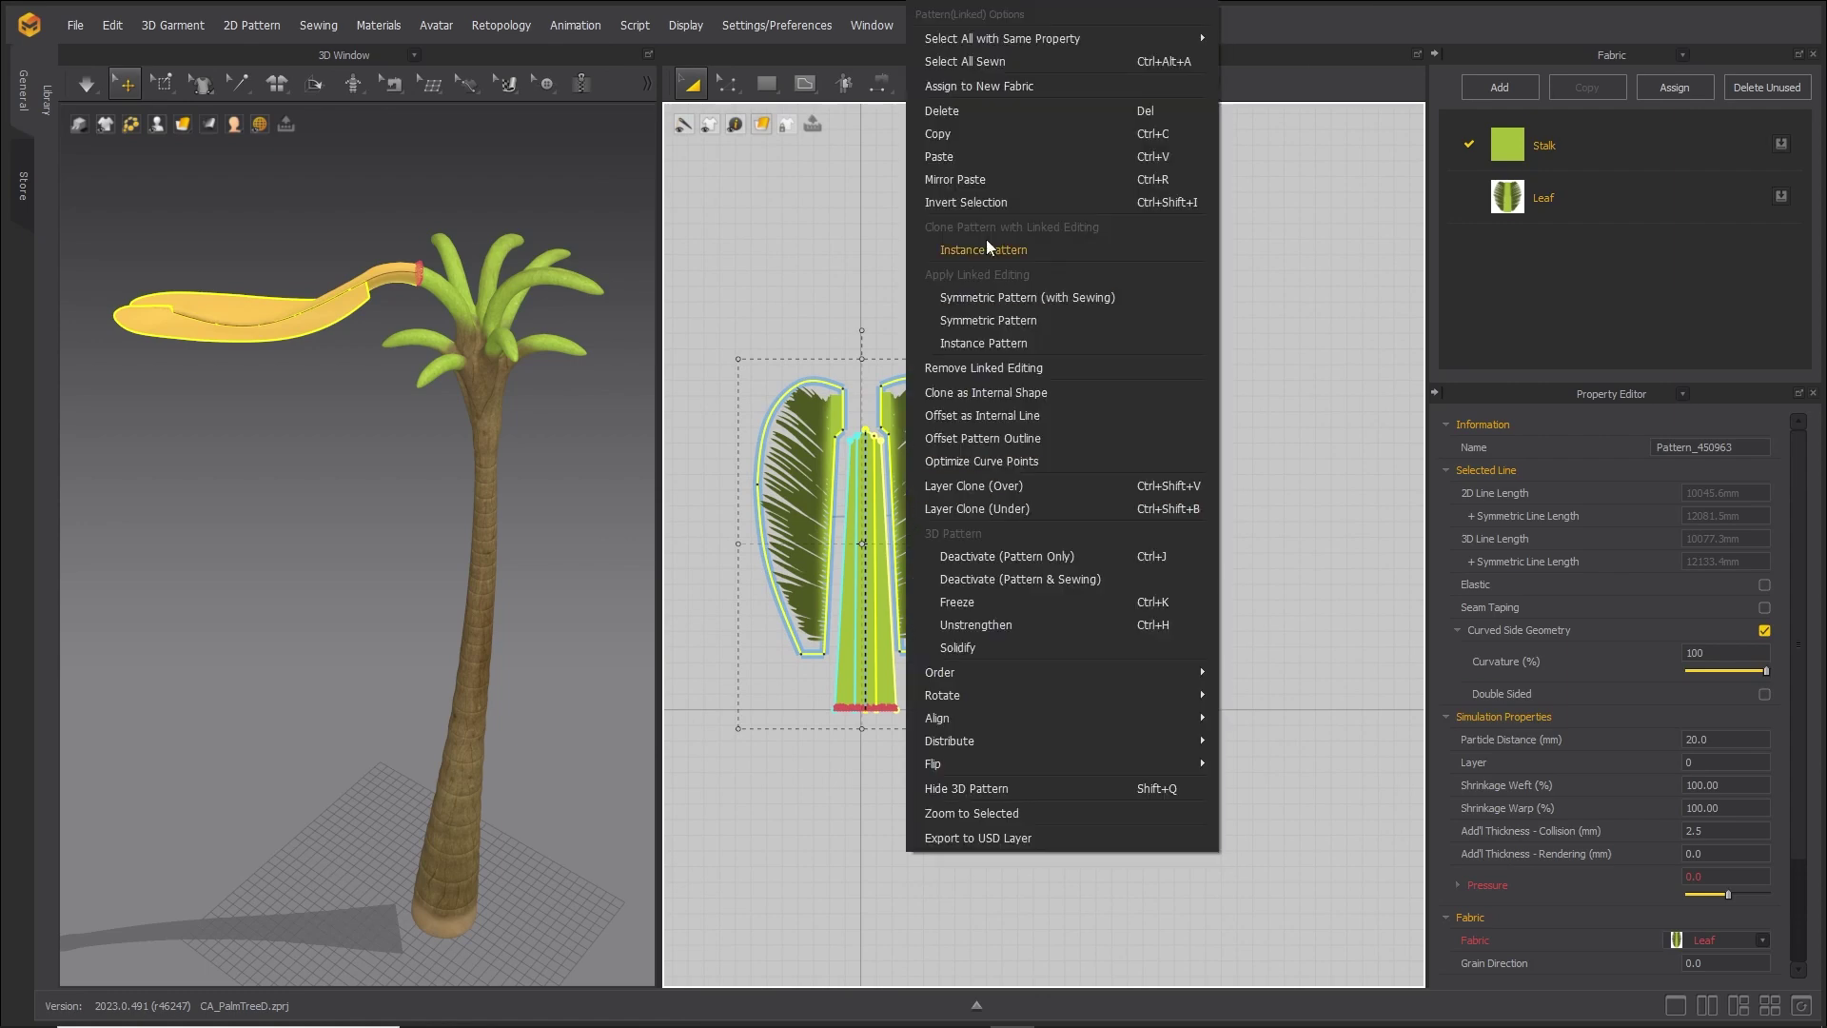
click(957, 158)
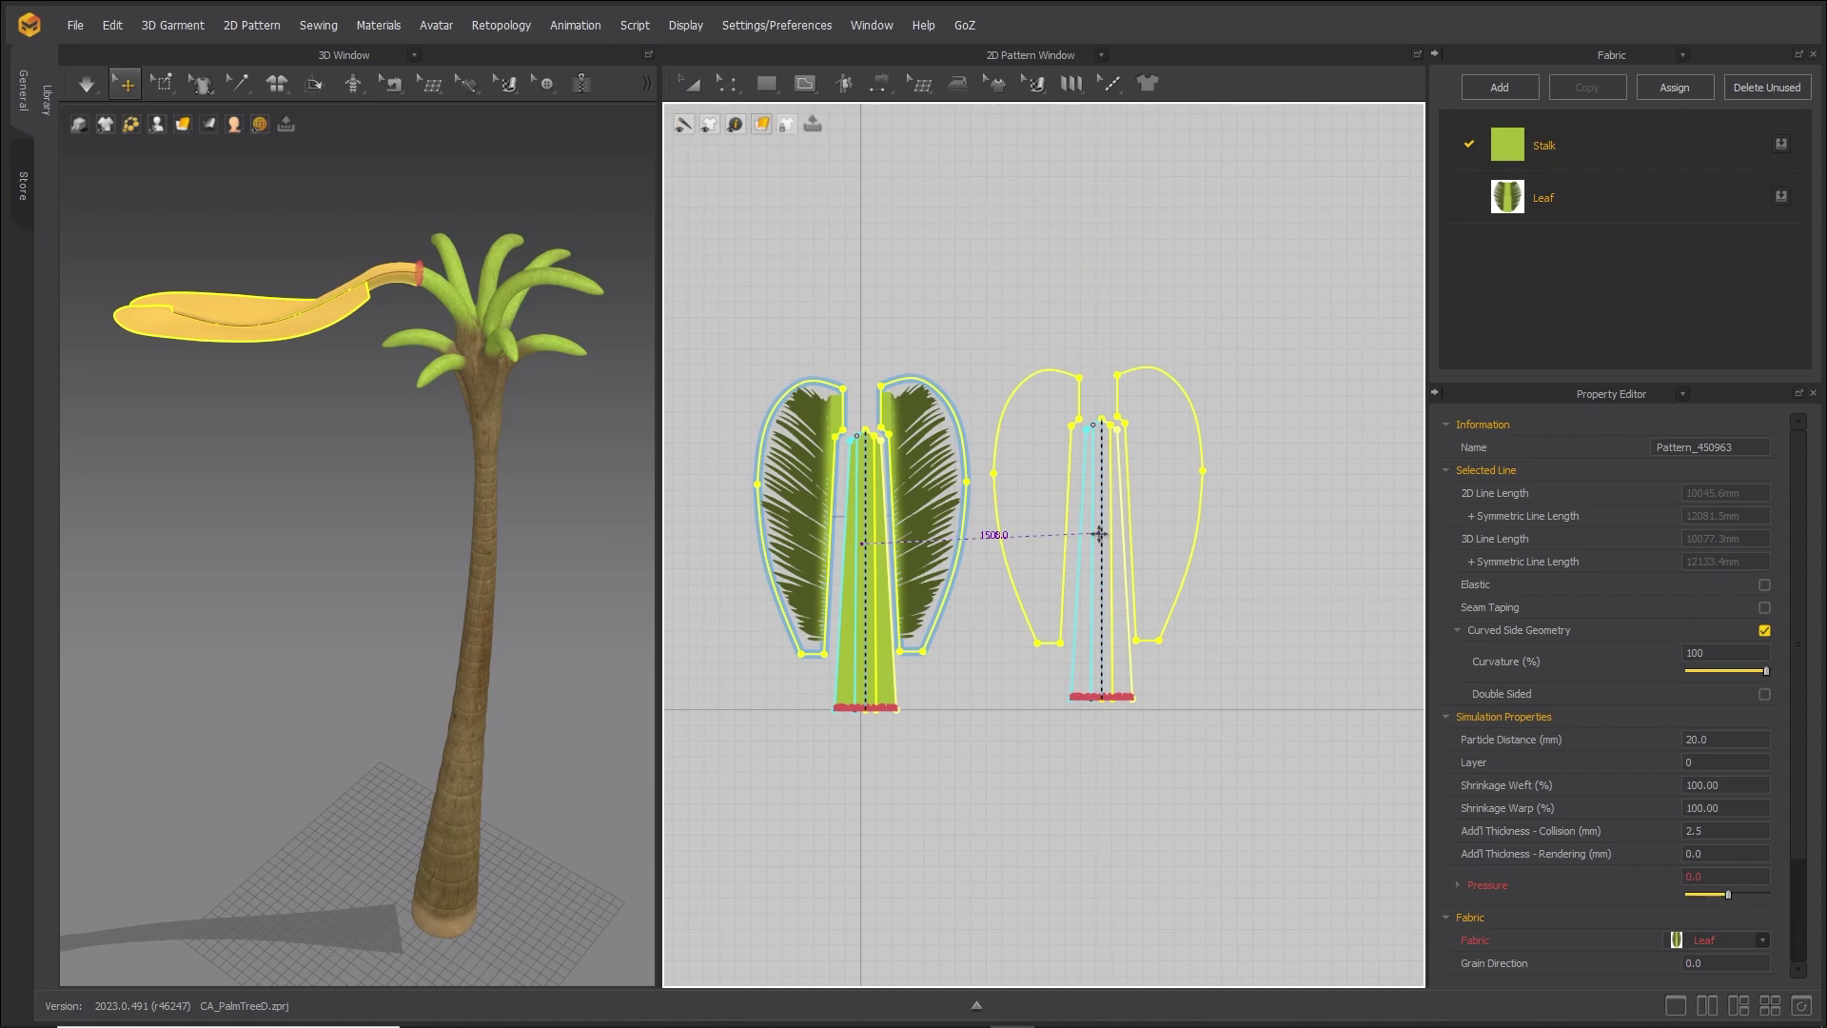
click(1091, 543)
Freeze all patterns of the original palm leaf, and then freeze those of its copy as well.
right_drag(495, 428, 438, 609)
middle_drag(787, 816, 900, 782)
drag(850, 731, 1081, 318)
right_click(261, 523)
click(318, 188)
drag(1072, 754, 1351, 324)
right_click(344, 362)
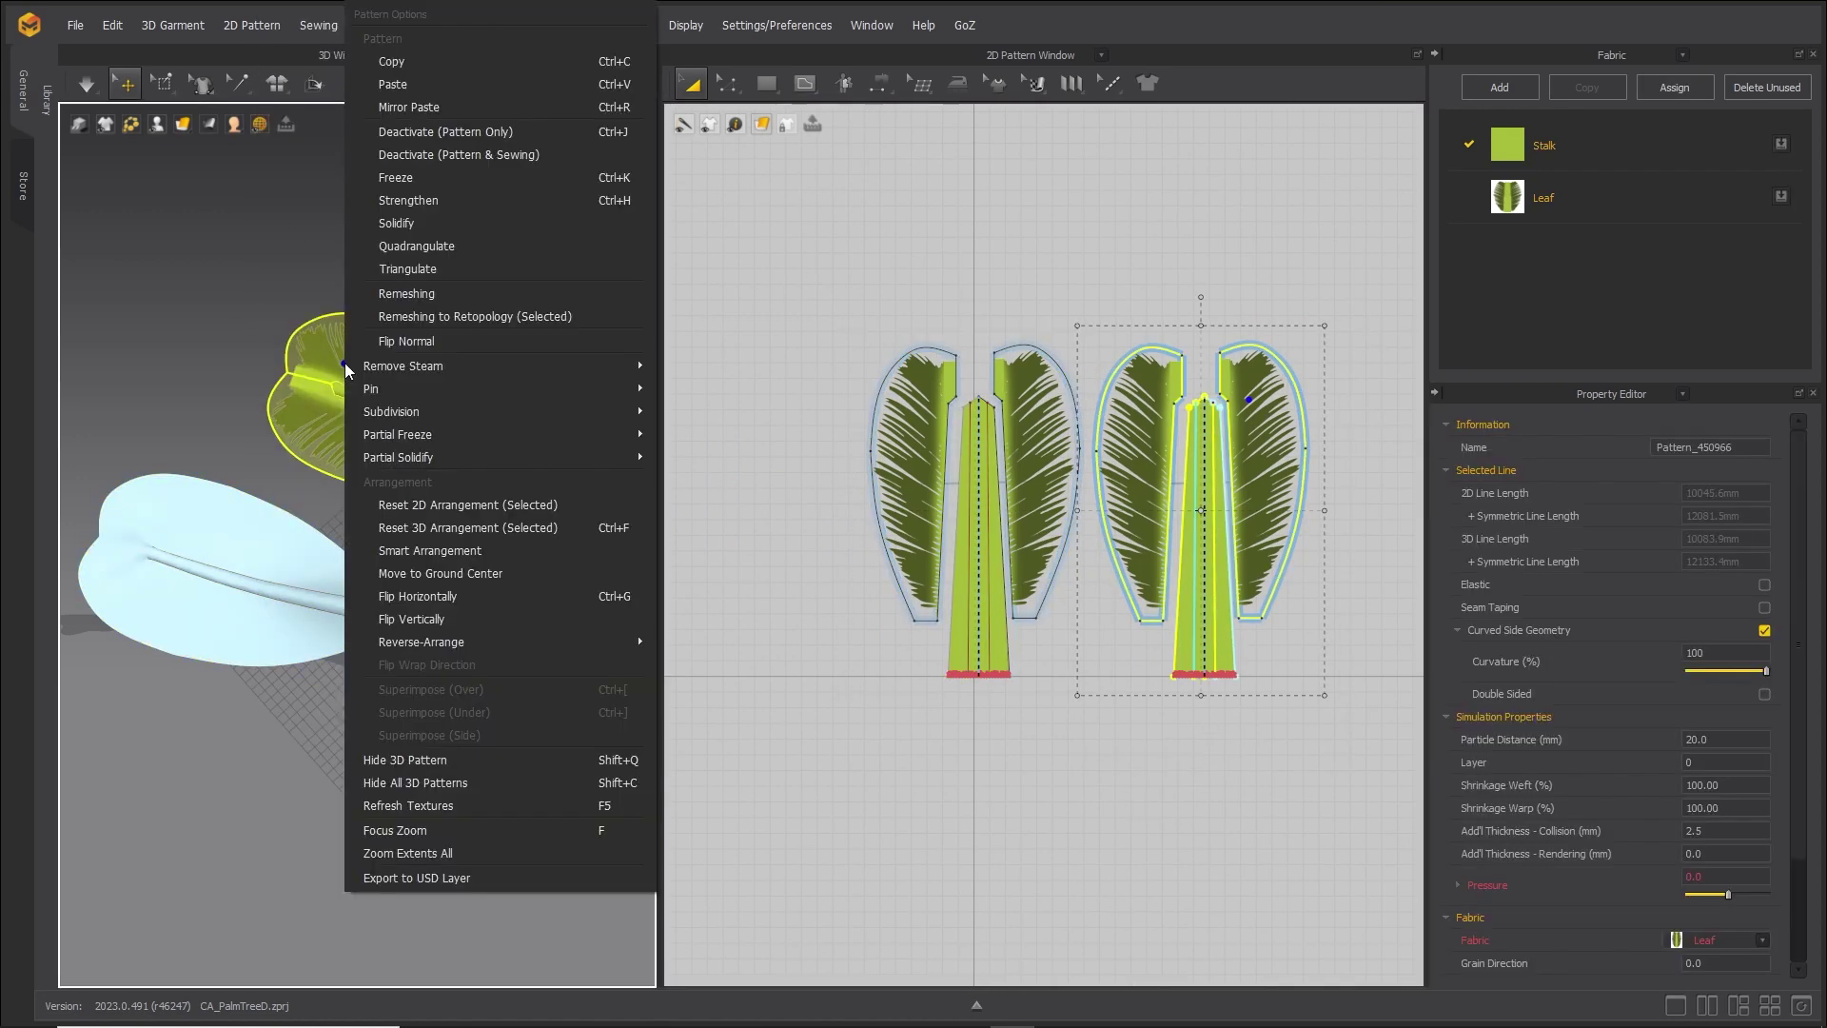
click(403, 187)
right_drag(540, 434, 621, 639)
middle_drag(622, 639, 590, 609)
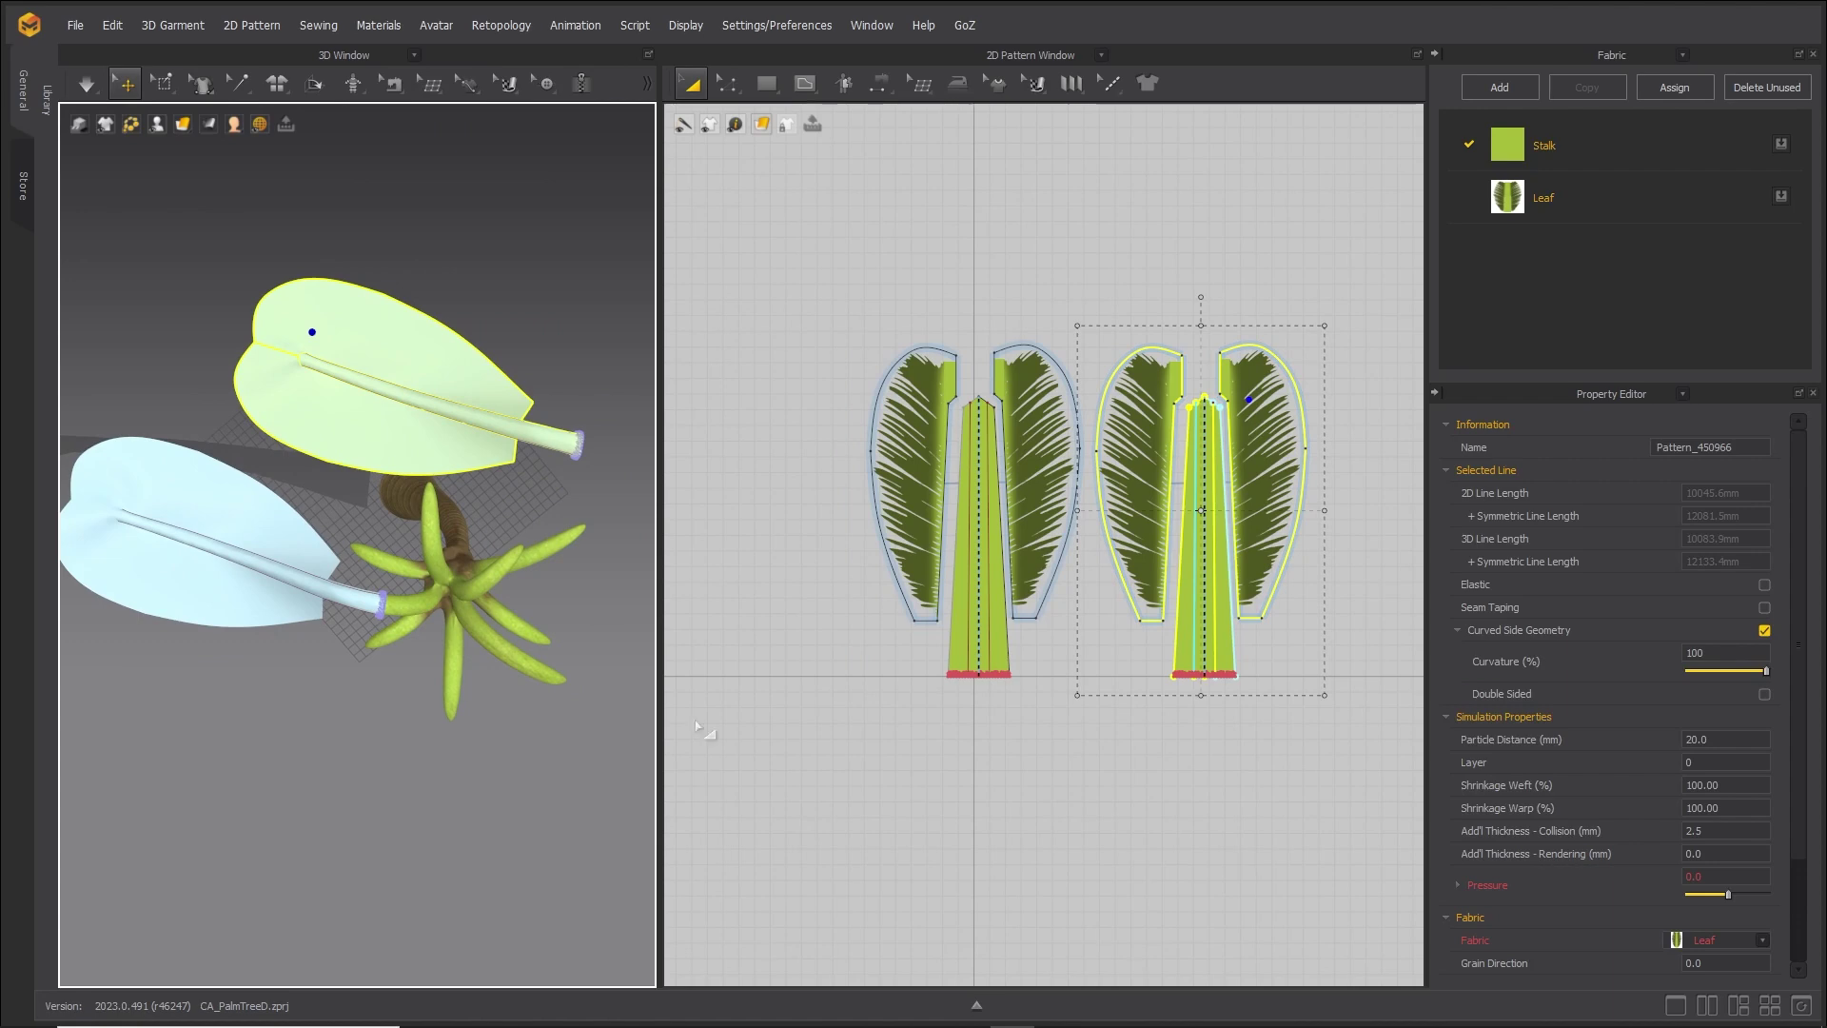
Move and rotate the copied palm leaf so its stalk base meets the tip of a neighbouring crown branch.
click(1675, 1006)
scroll(1074, 613, up, 5)
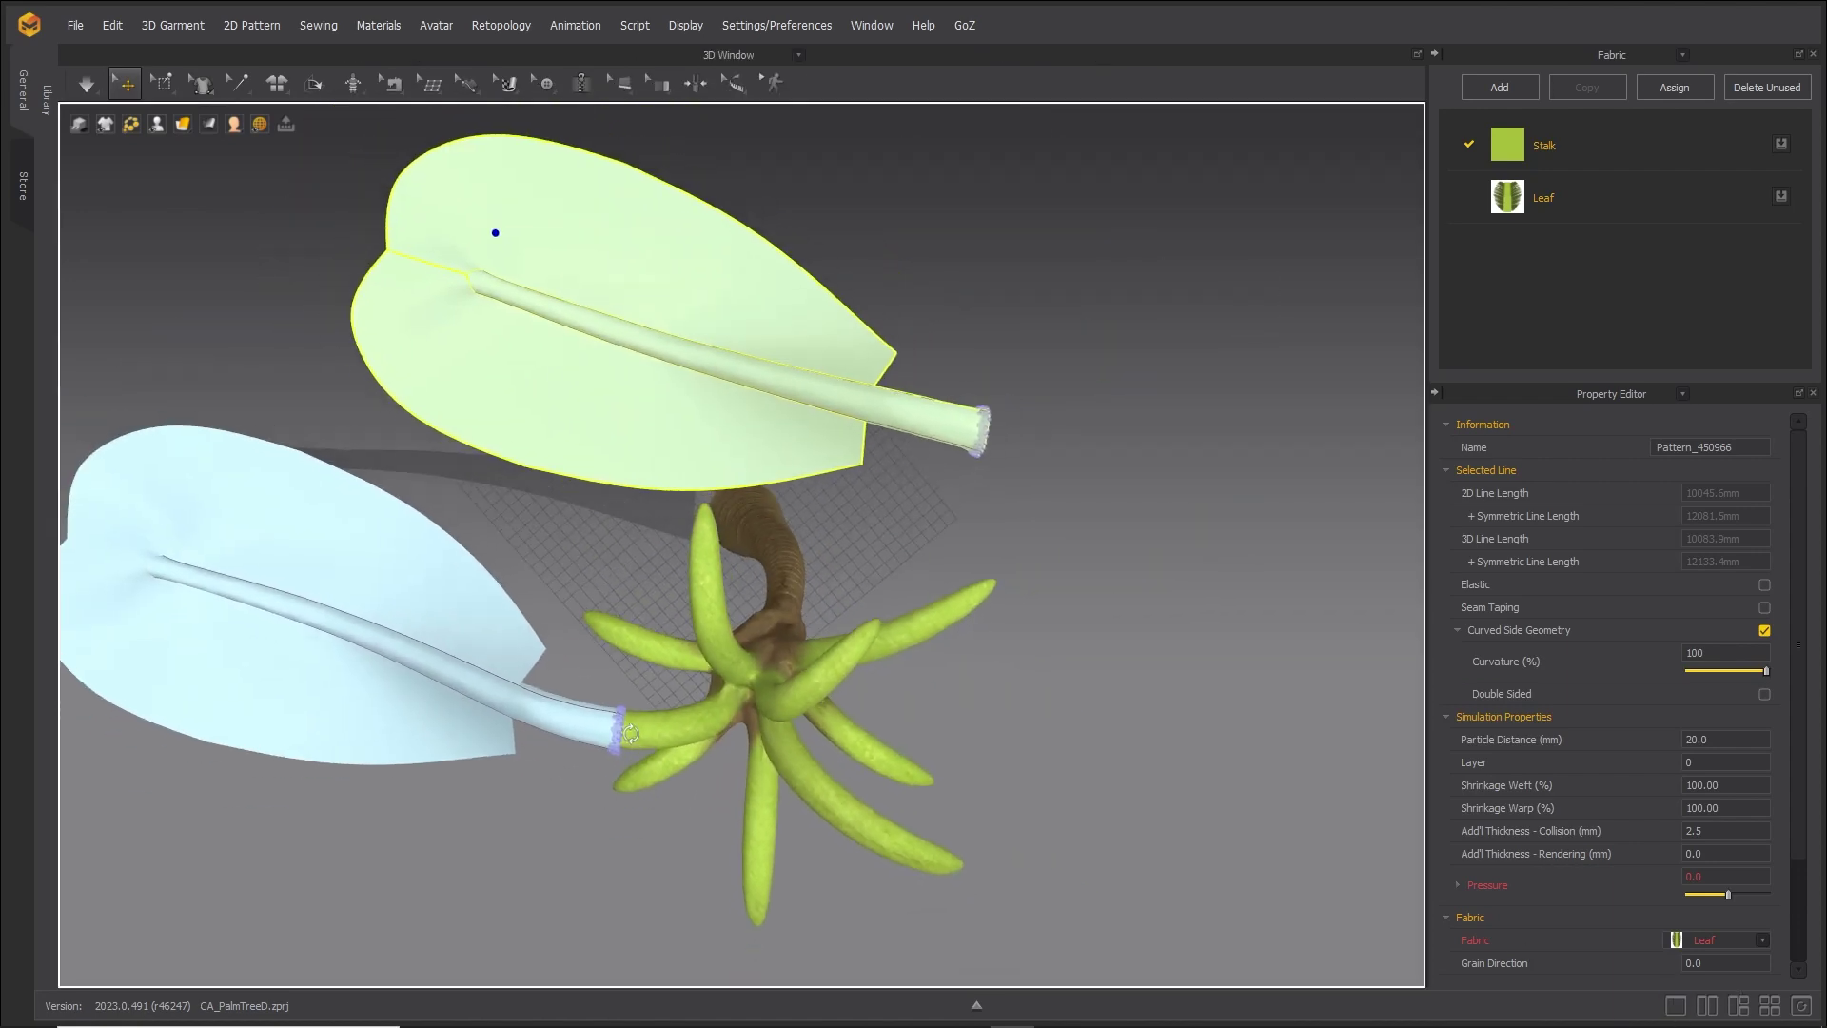
drag(887, 407, 771, 451)
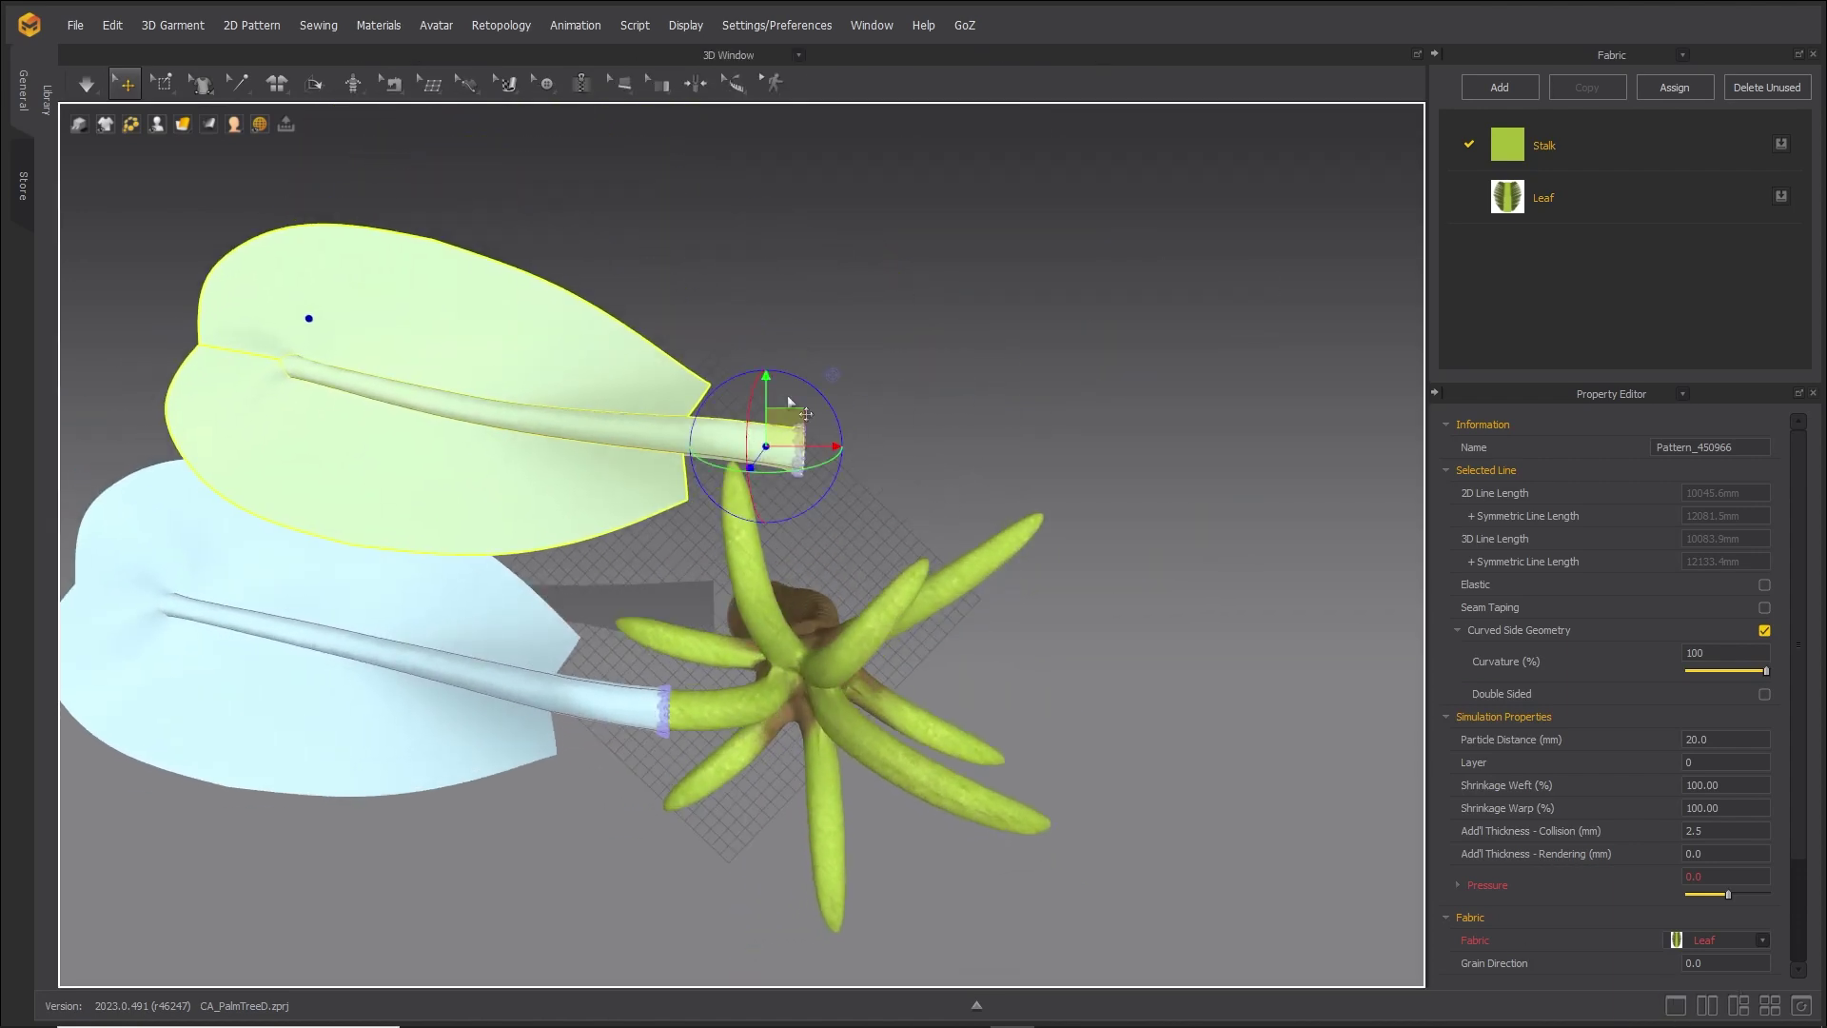
drag(801, 376, 760, 448)
right_drag(551, 670, 857, 446)
scroll(669, 604, up, 3)
Unfreeze the copied palm leaf and apply Strengthen to it.
right_click(841, 433)
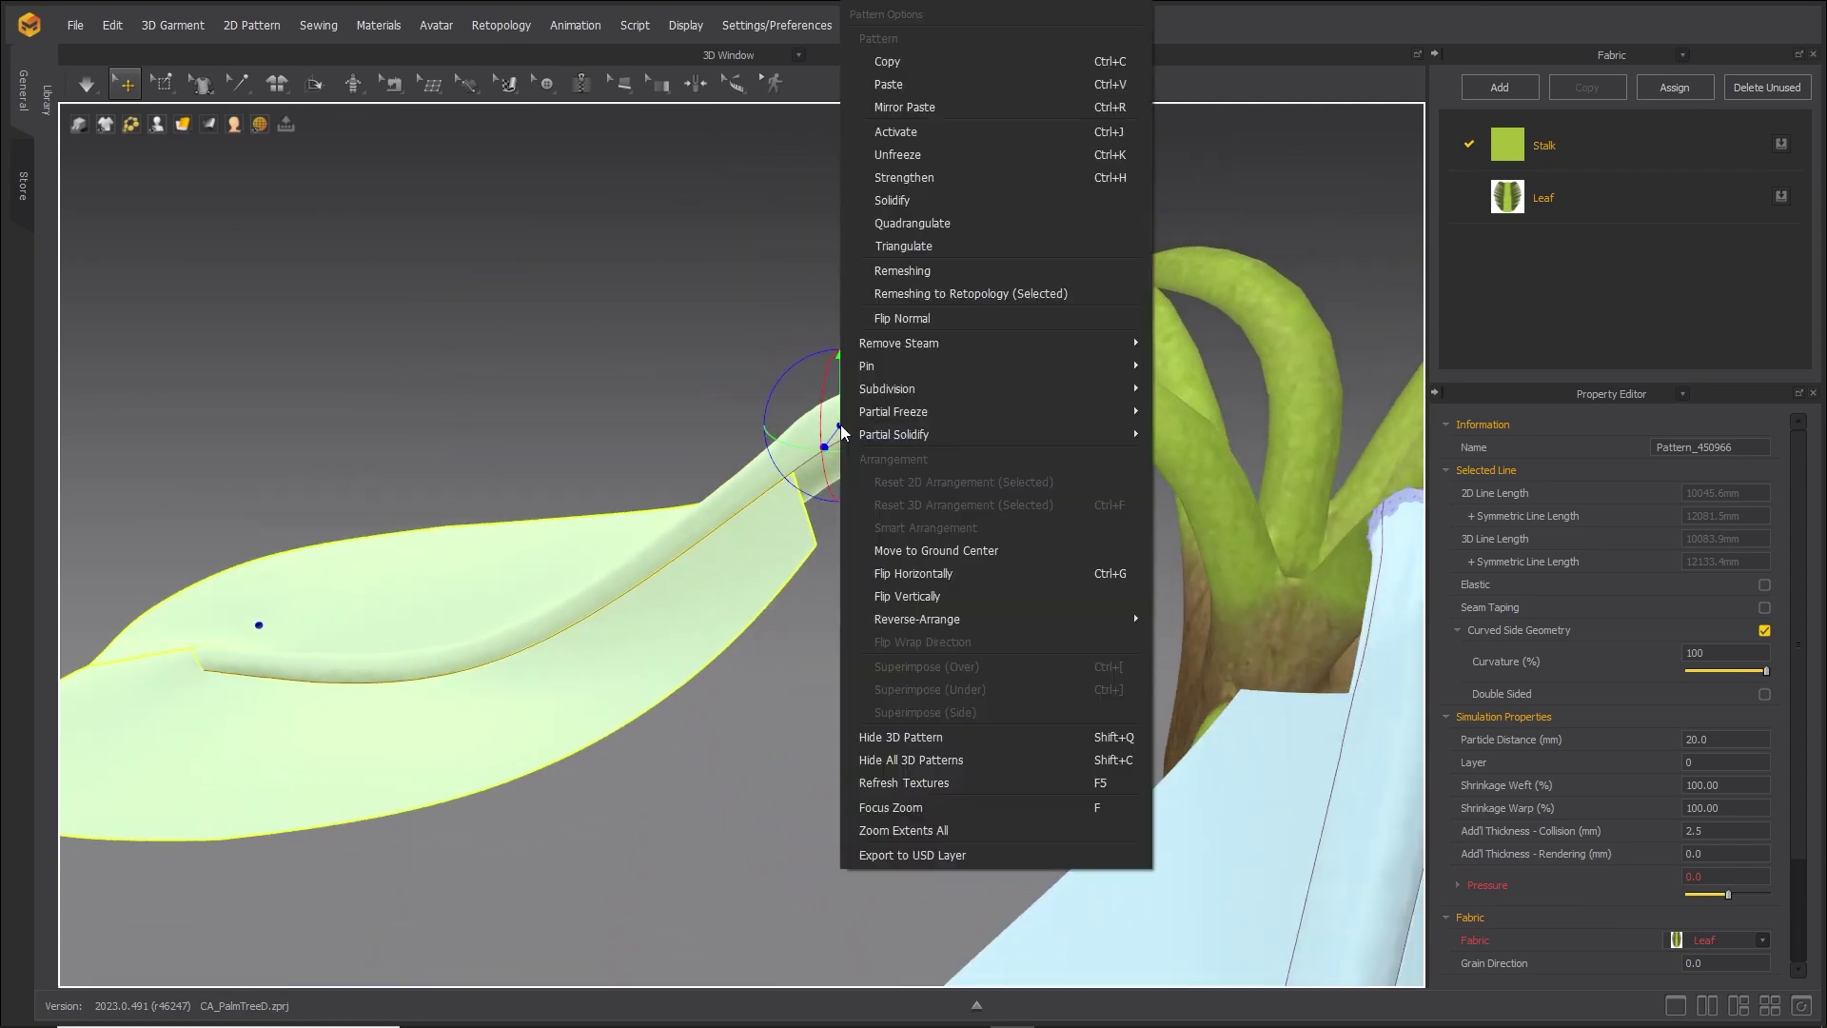
click(896, 132)
right_click(710, 554)
click(769, 201)
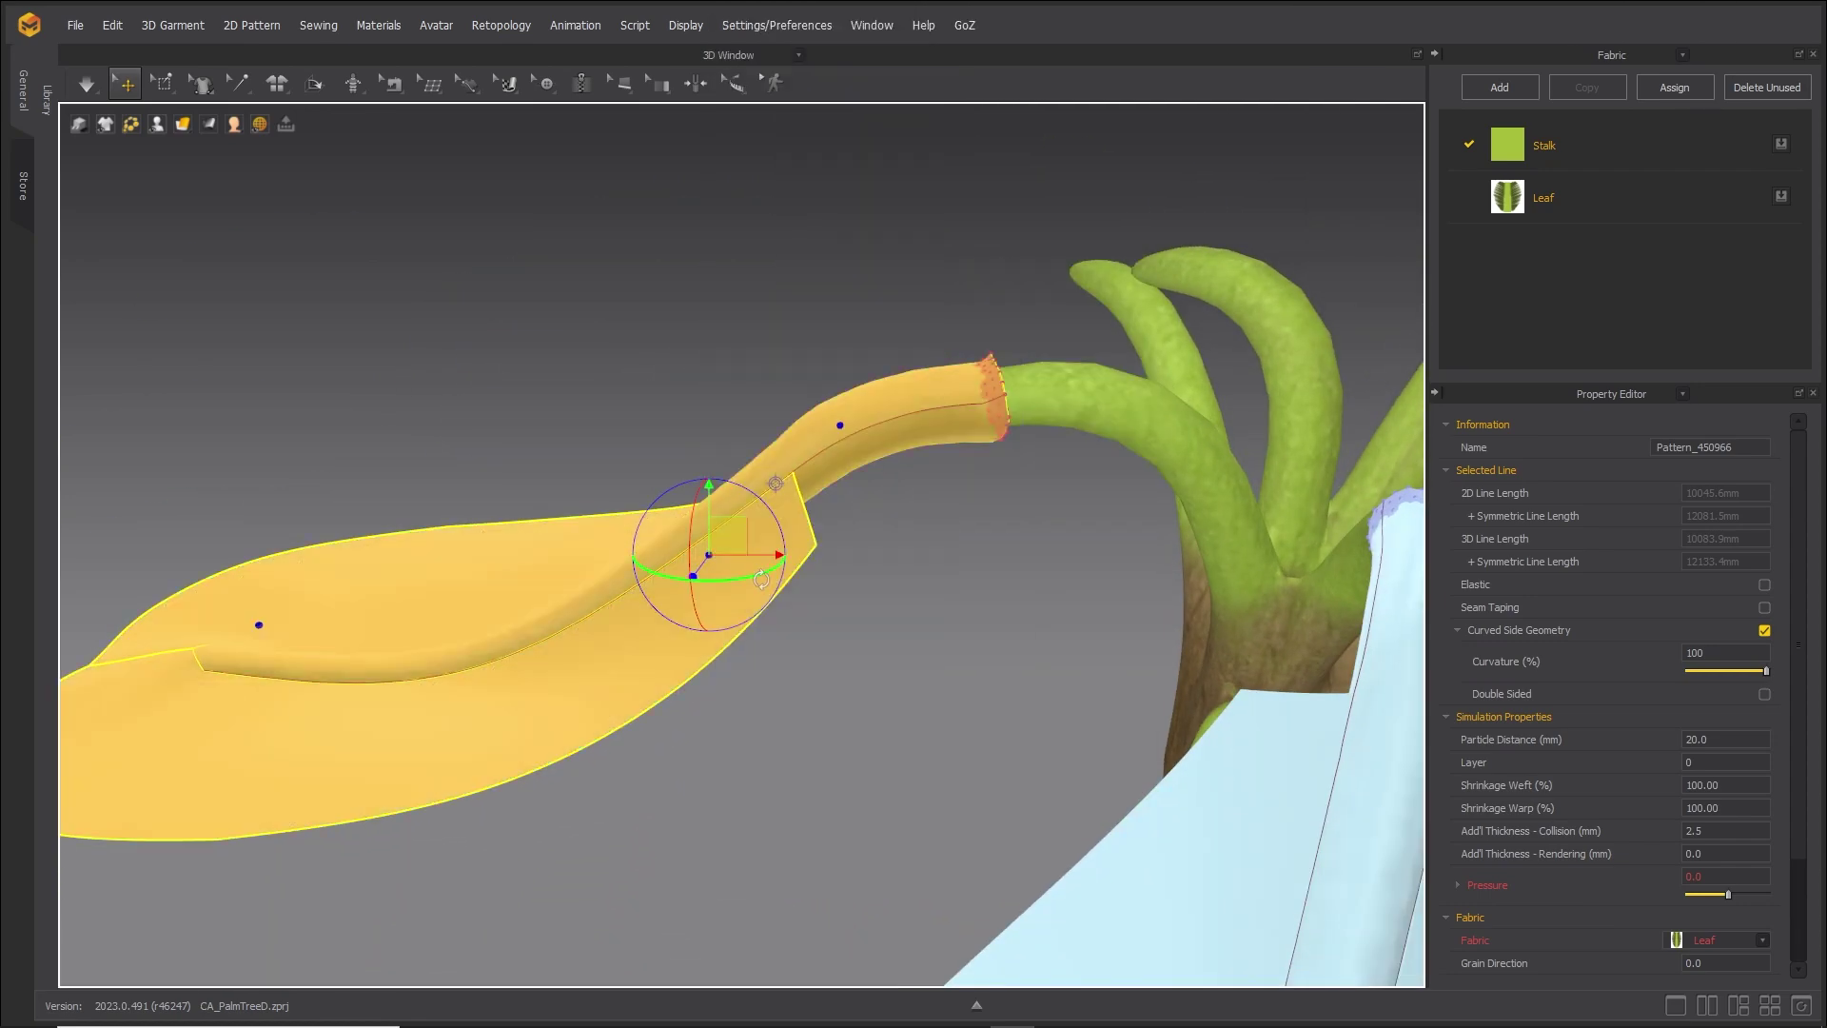
Simulate the copied palm leaf and pull its pinned stalk base over the neighbouring branch's tip.
click(96, 94)
click(115, 120)
click(1009, 388)
drag(1017, 392, 1031, 388)
right_drag(1027, 399, 1004, 523)
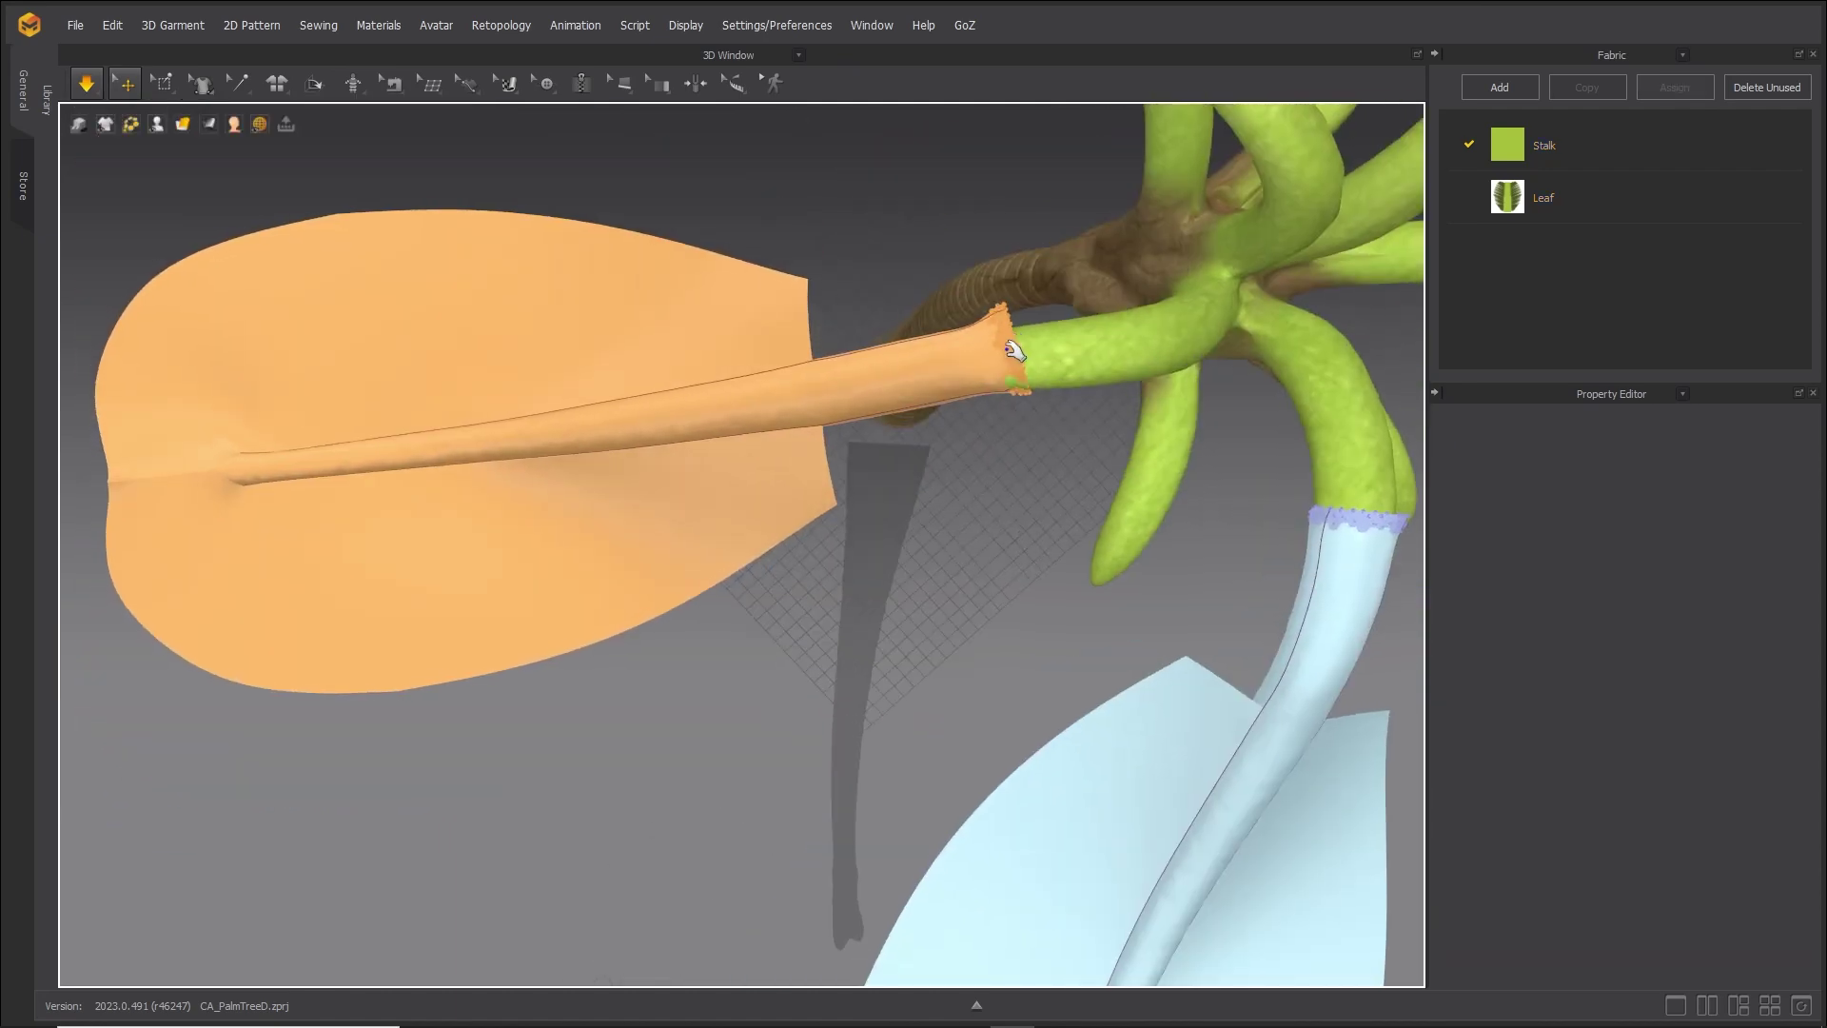
right_drag(1129, 436, 1083, 385)
drag(1084, 386, 1085, 375)
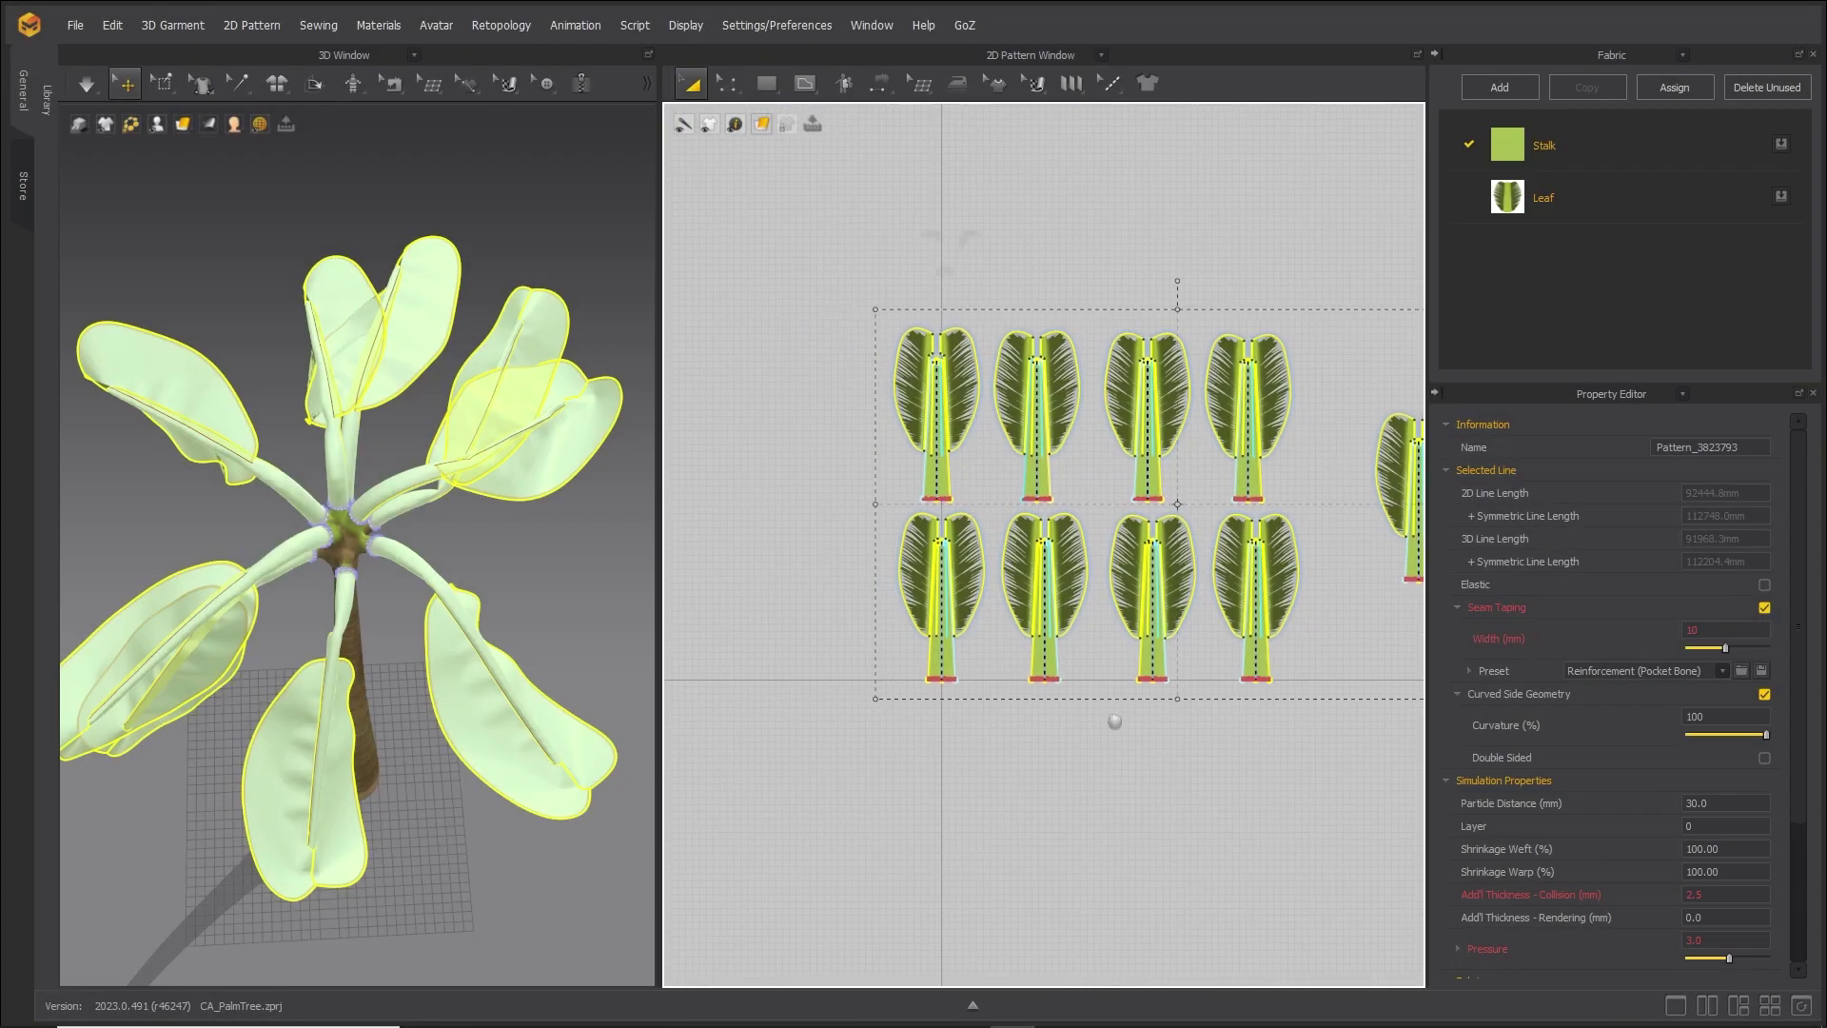
Enlarge the 3D view, unfreeze all the palm leaves around the crown and simulate them.
drag(659, 631, 903, 631)
right_click(562, 594)
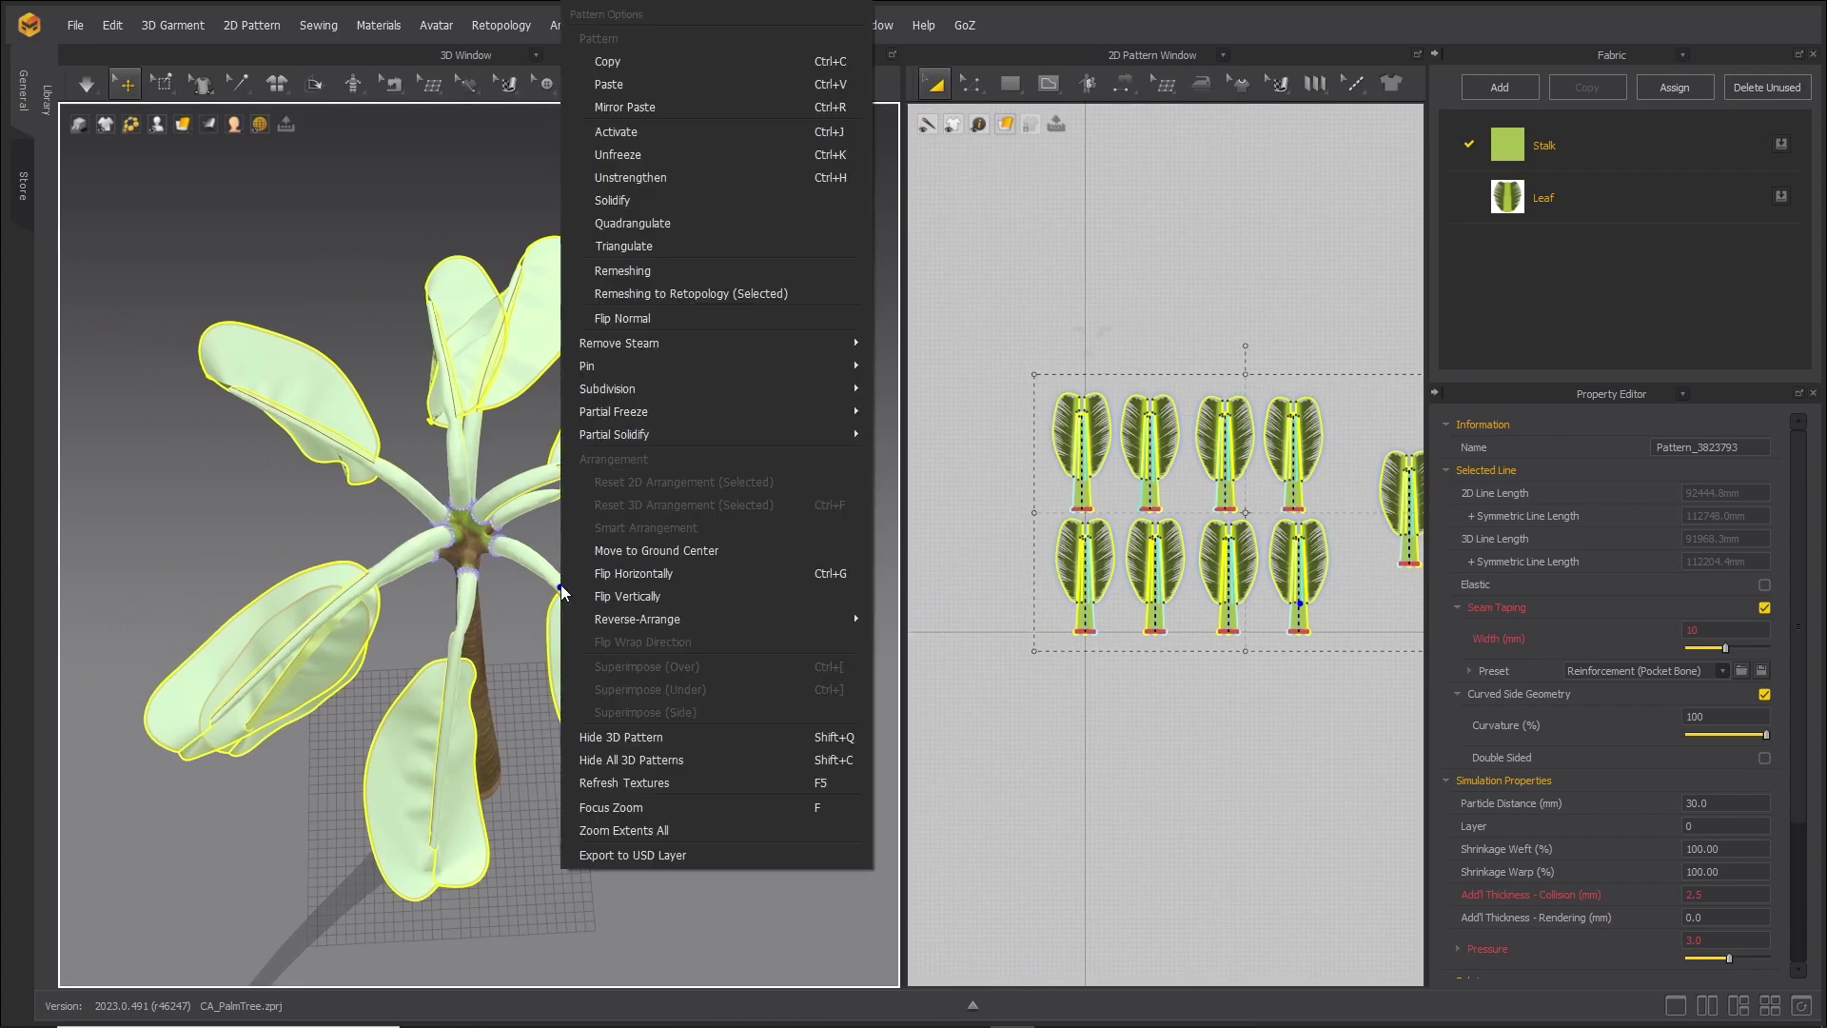
click(636, 154)
right_drag(386, 657, 527, 554)
scroll(694, 529, up, 5)
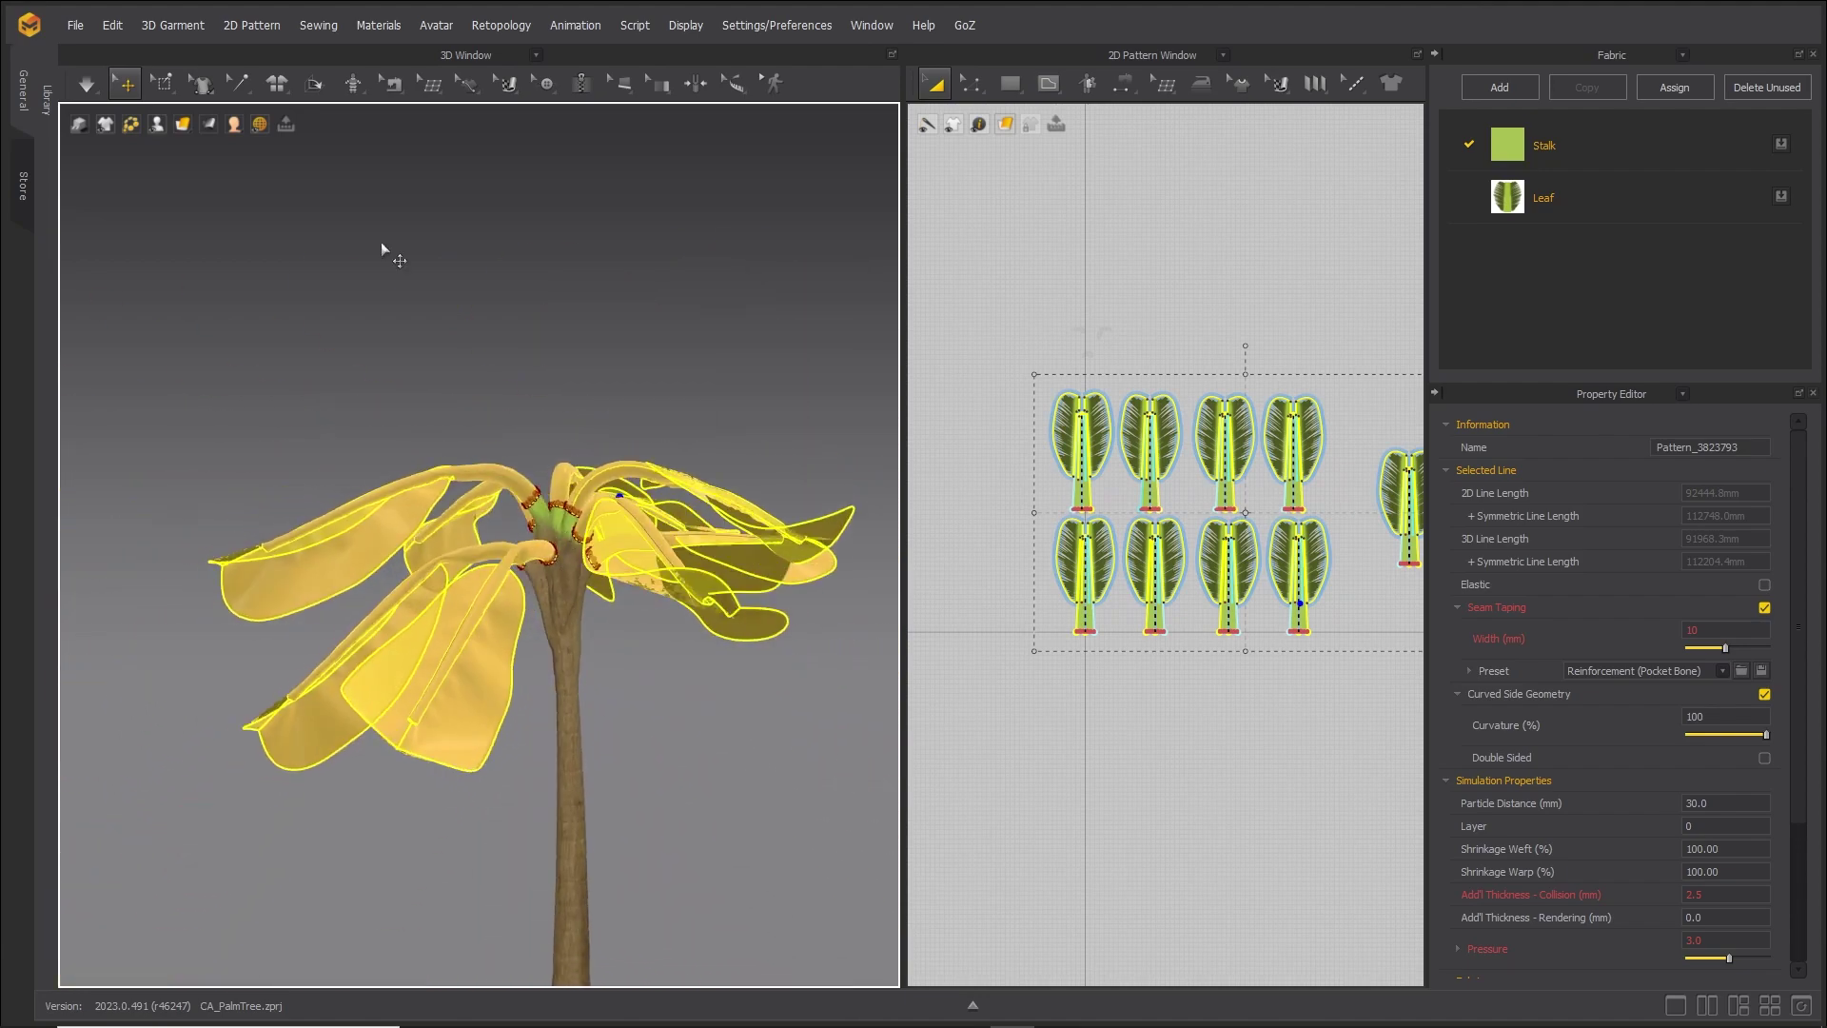
click(87, 84)
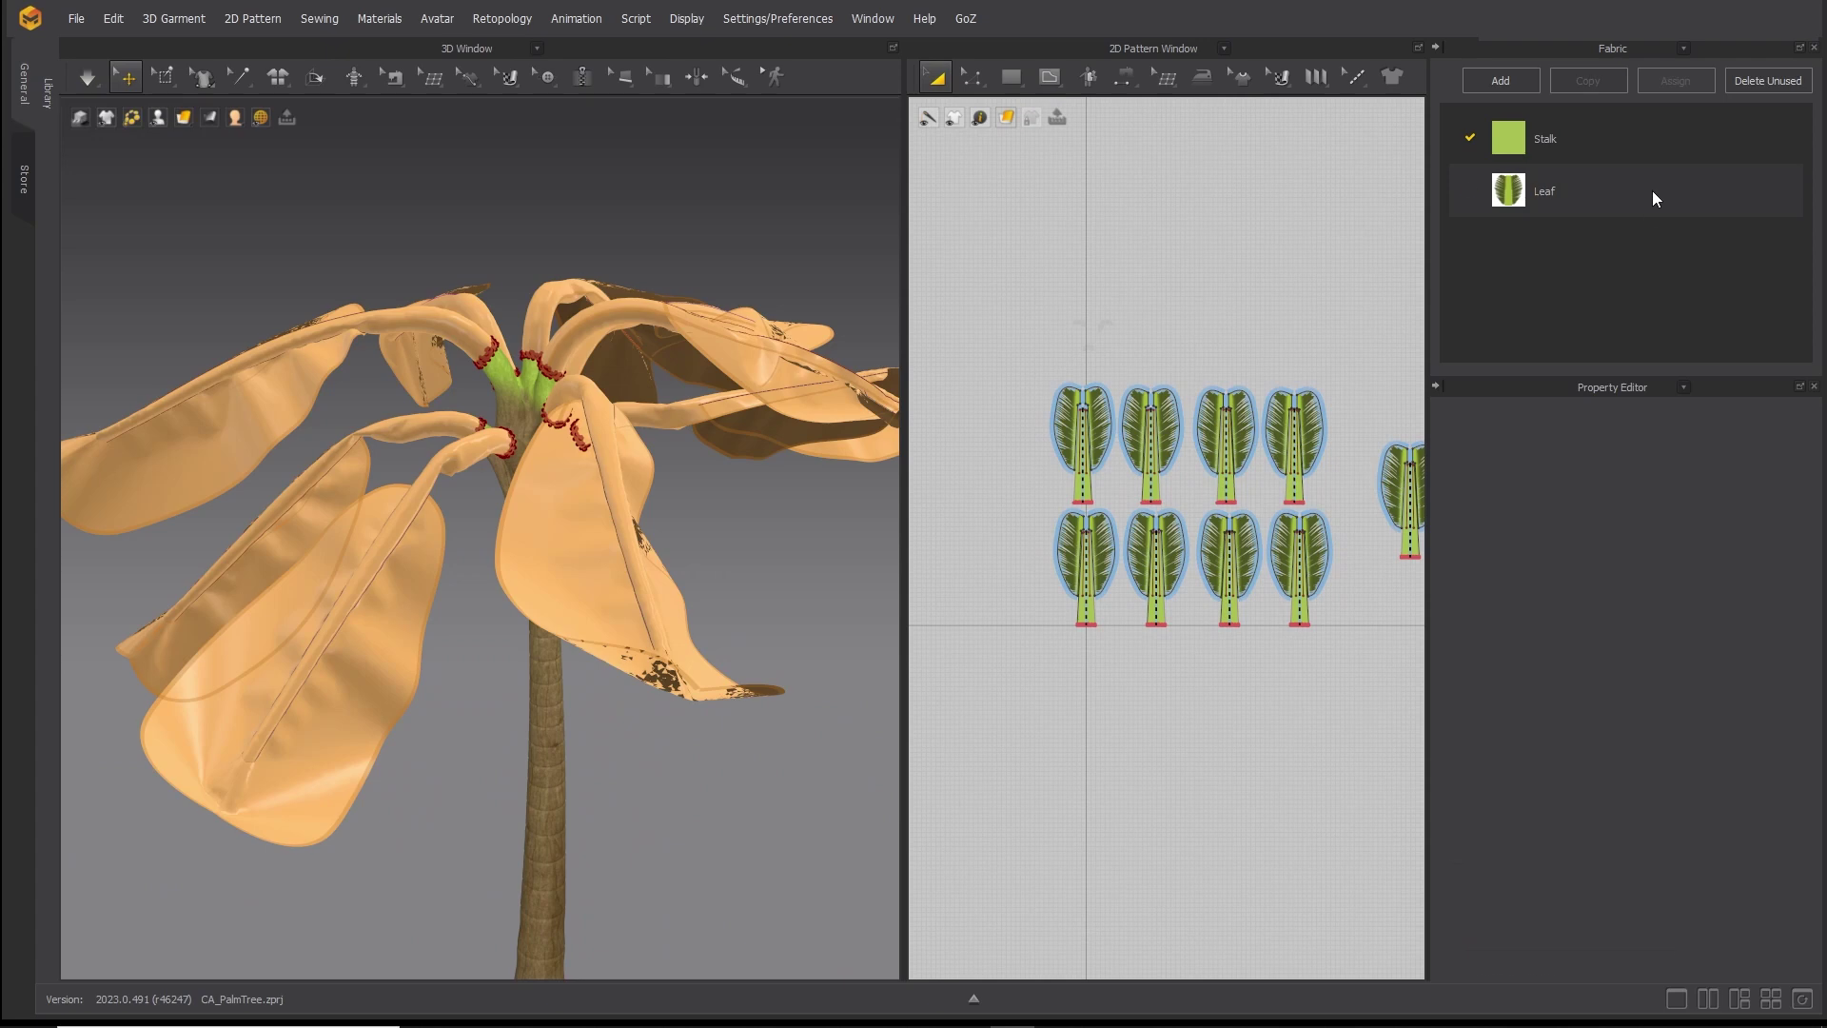
Try to apply the Trim_Full_Grain_Leather physical property preset to the Leaf fabric.
click(1652, 190)
scroll(1658, 877, down, 5)
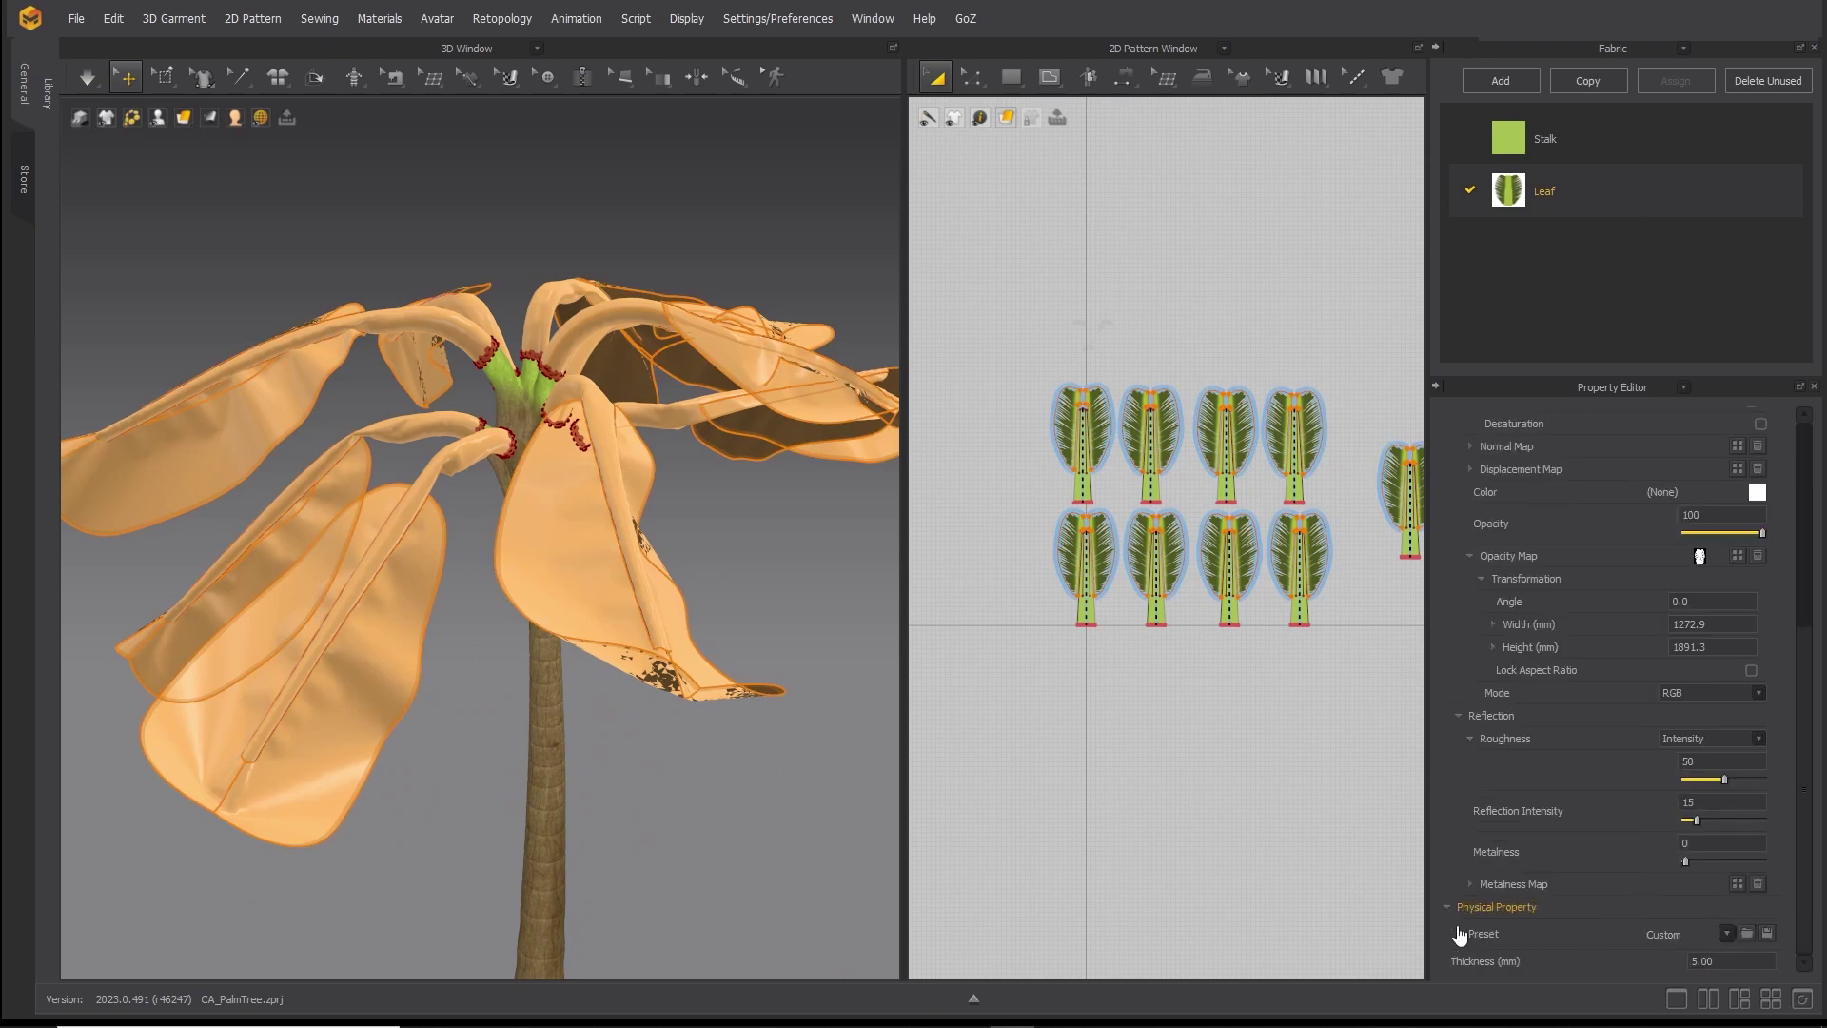
click(1727, 935)
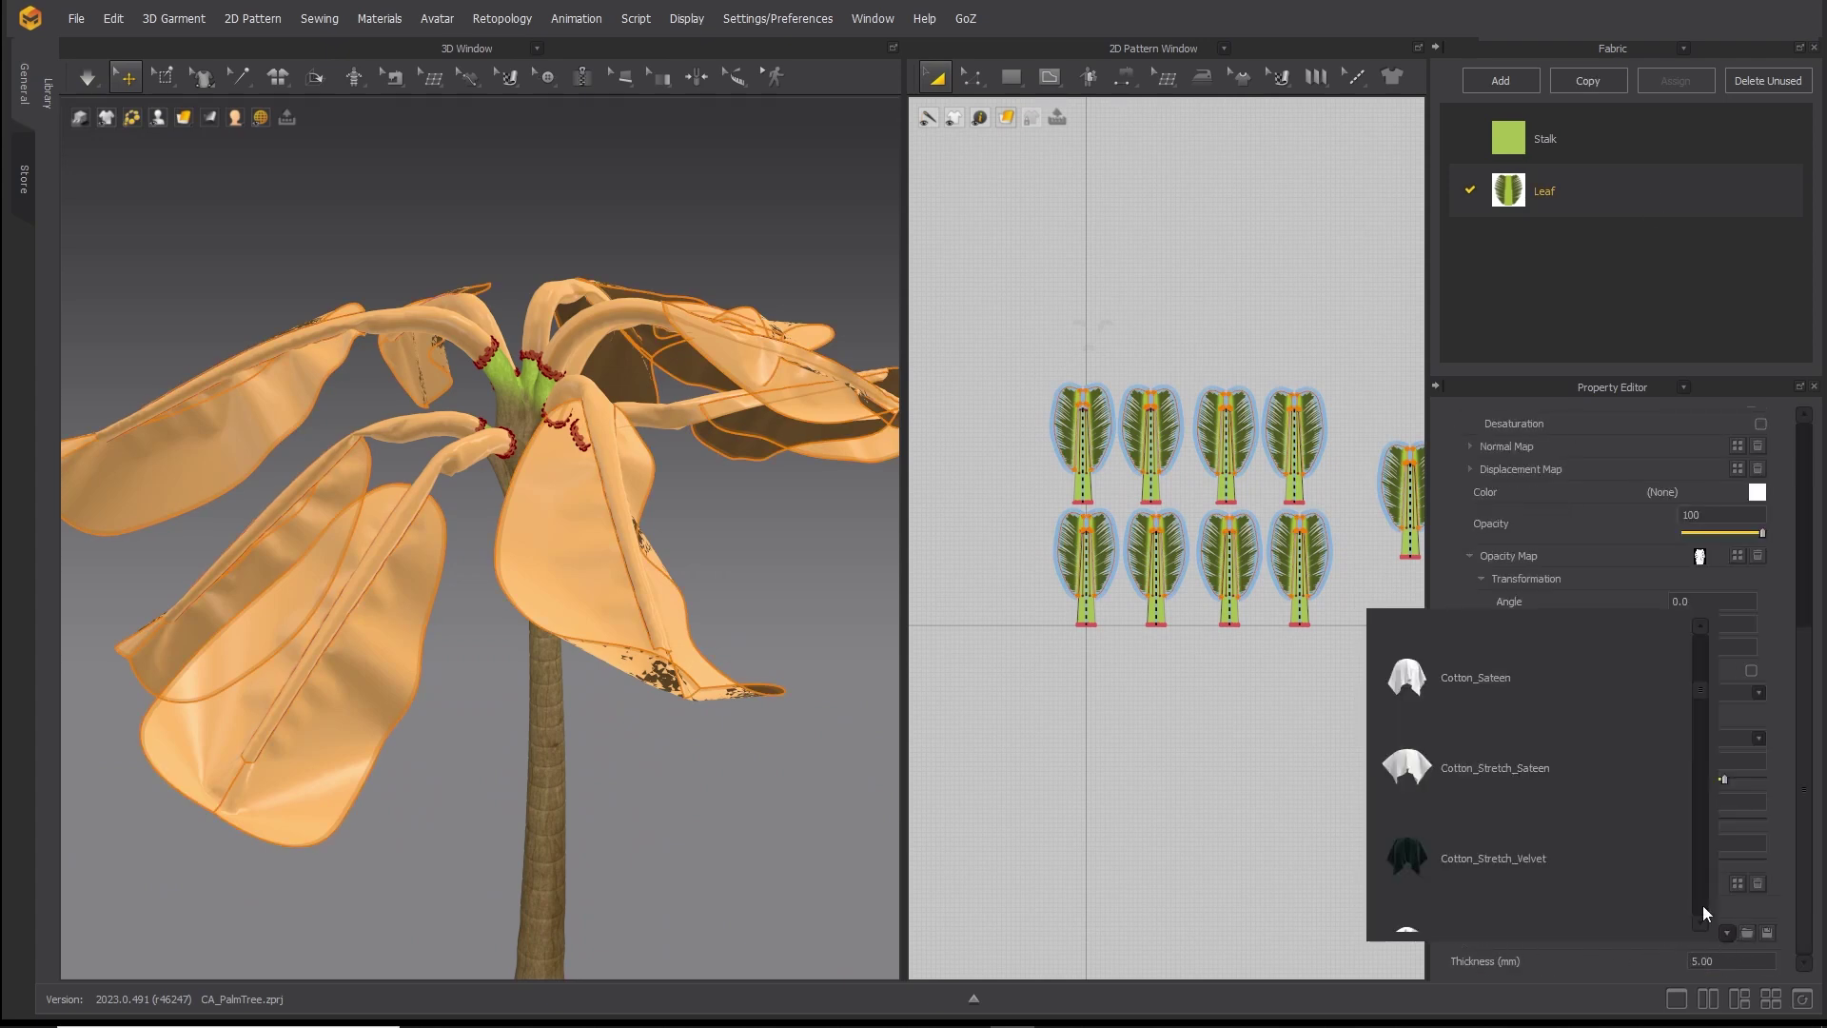
scroll(1676, 815, down, 15)
scroll(1656, 820, up, 3)
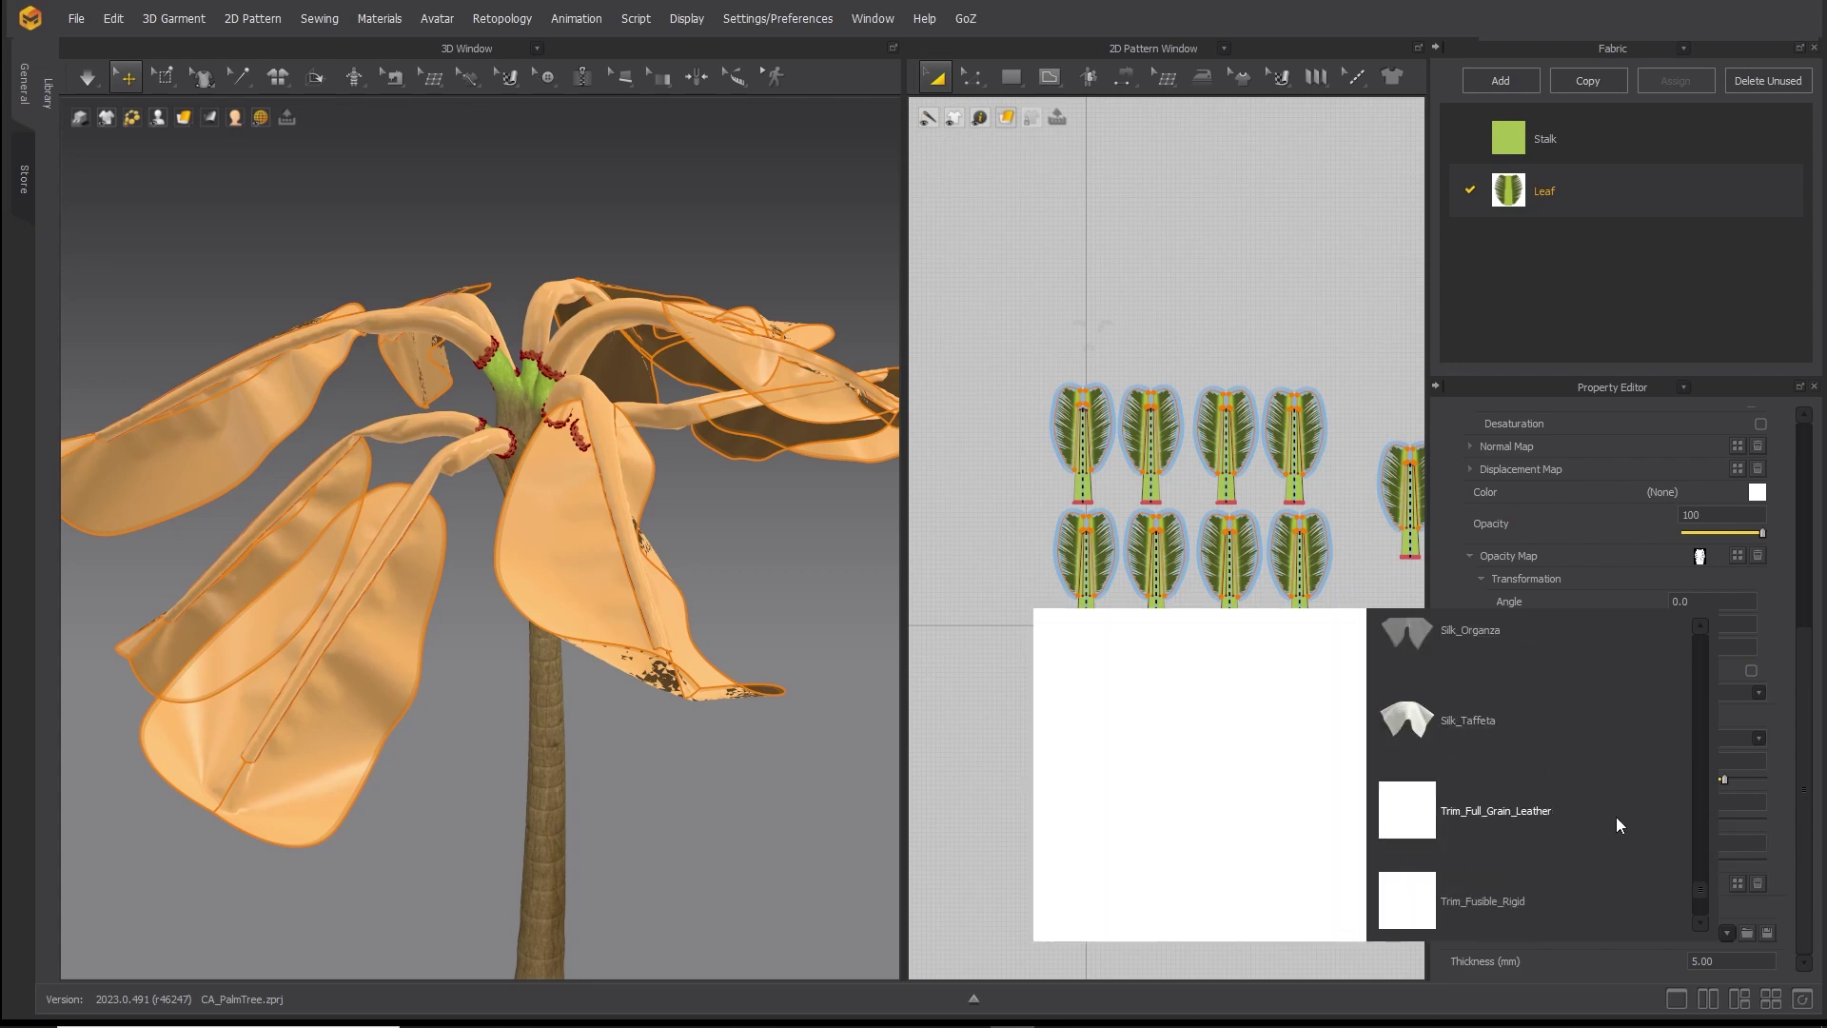
click(1488, 807)
Select all the palm leaf patterns and remove Strengthen from them with Unstrengthen.
middle_drag(473, 693, 473, 584)
scroll(473, 583, up, 2)
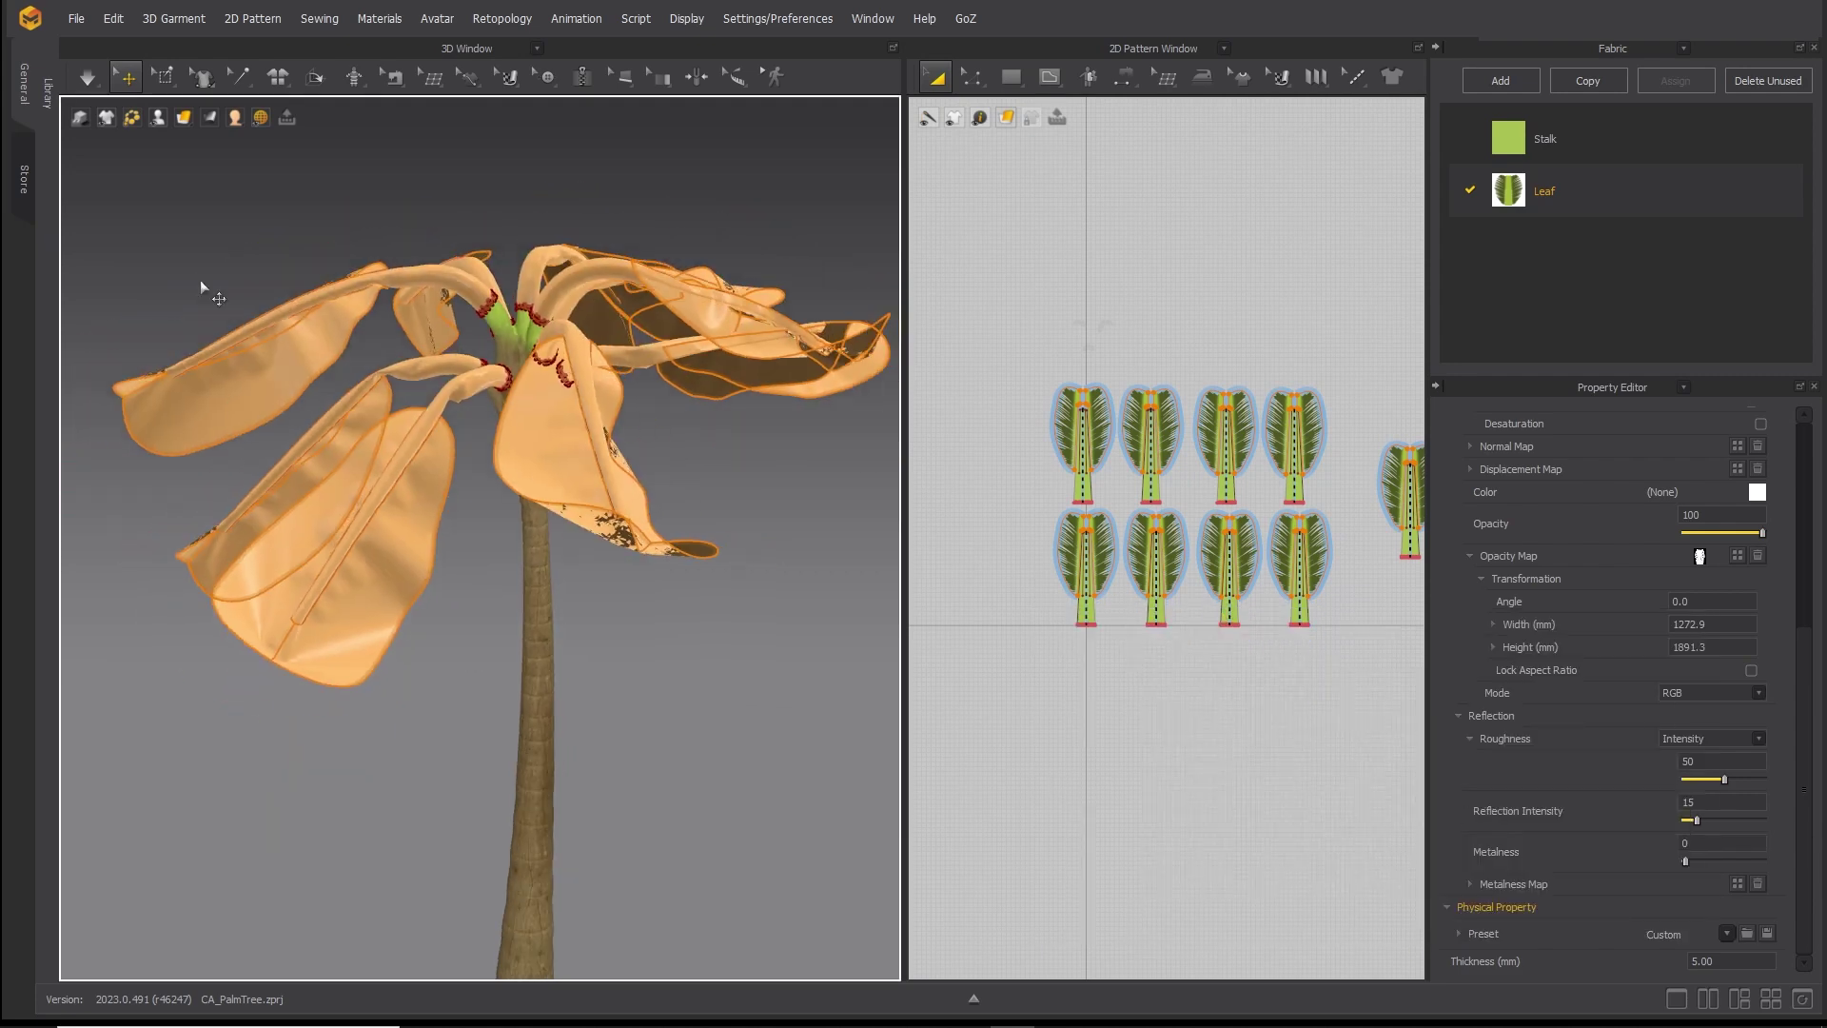
scroll(1002, 614, up, 2)
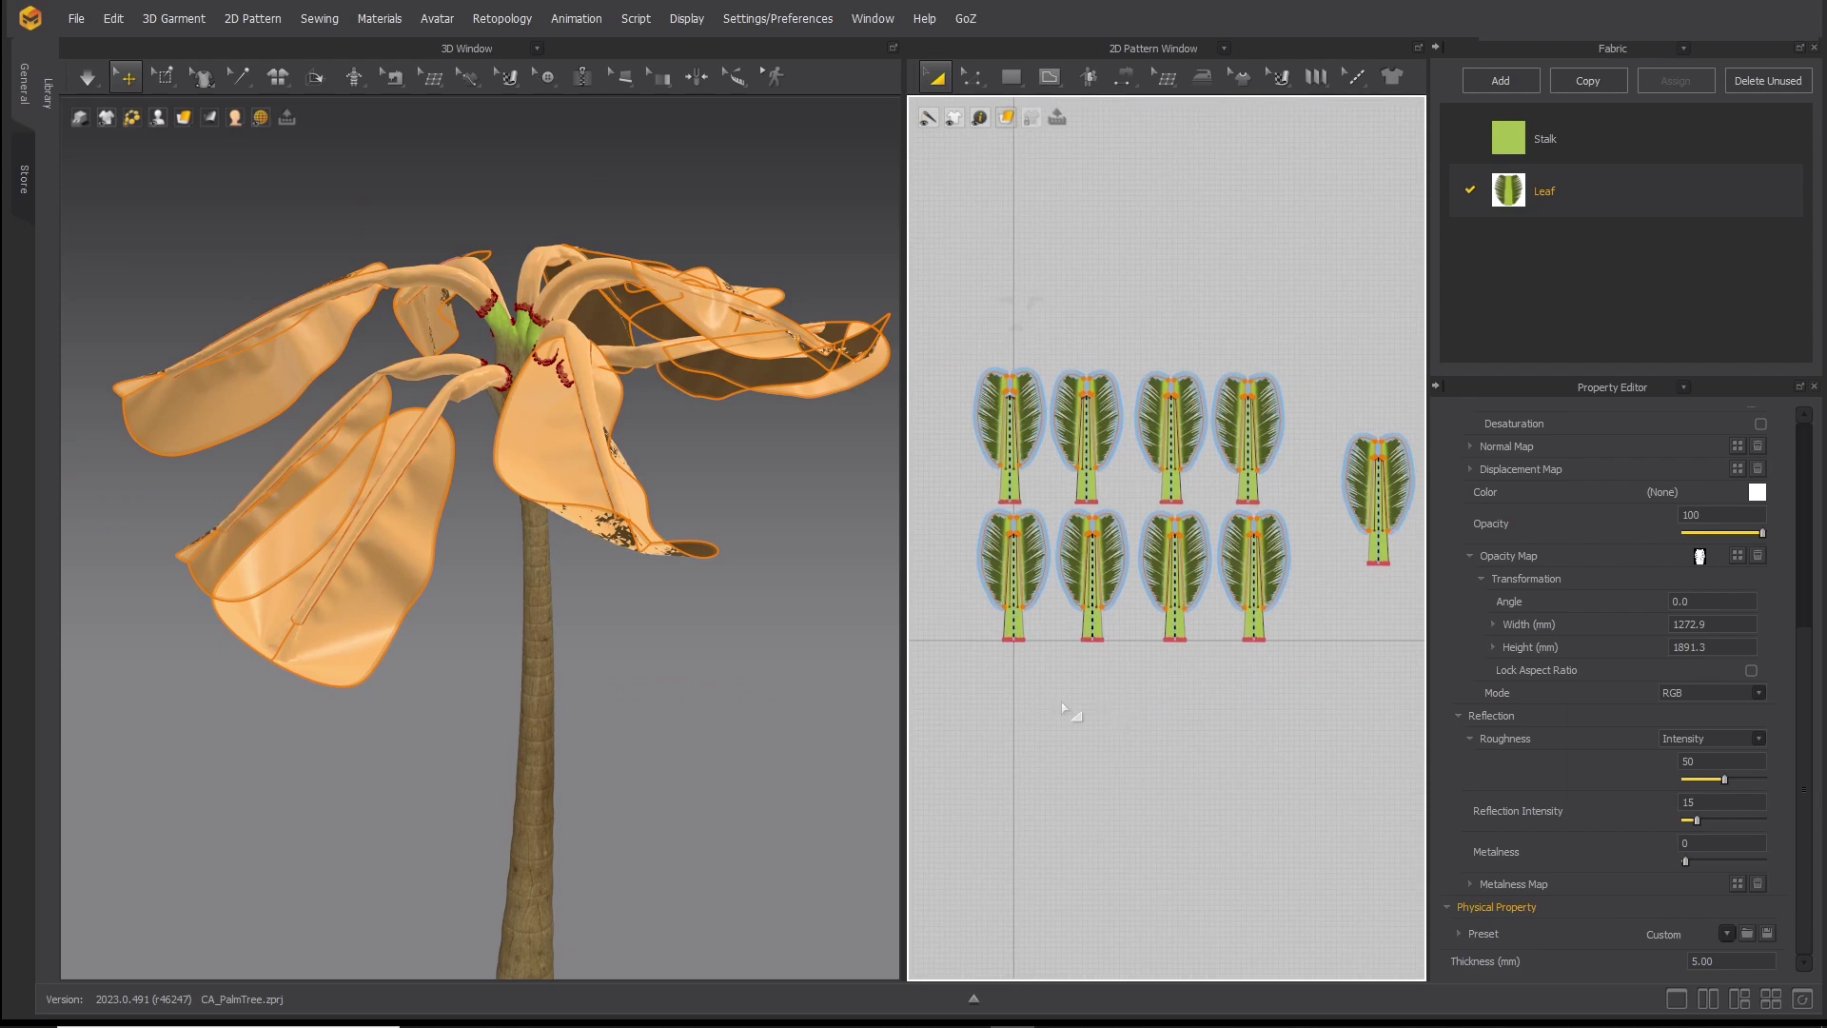
drag(933, 693, 1280, 355)
drag(1418, 310, 1418, 308)
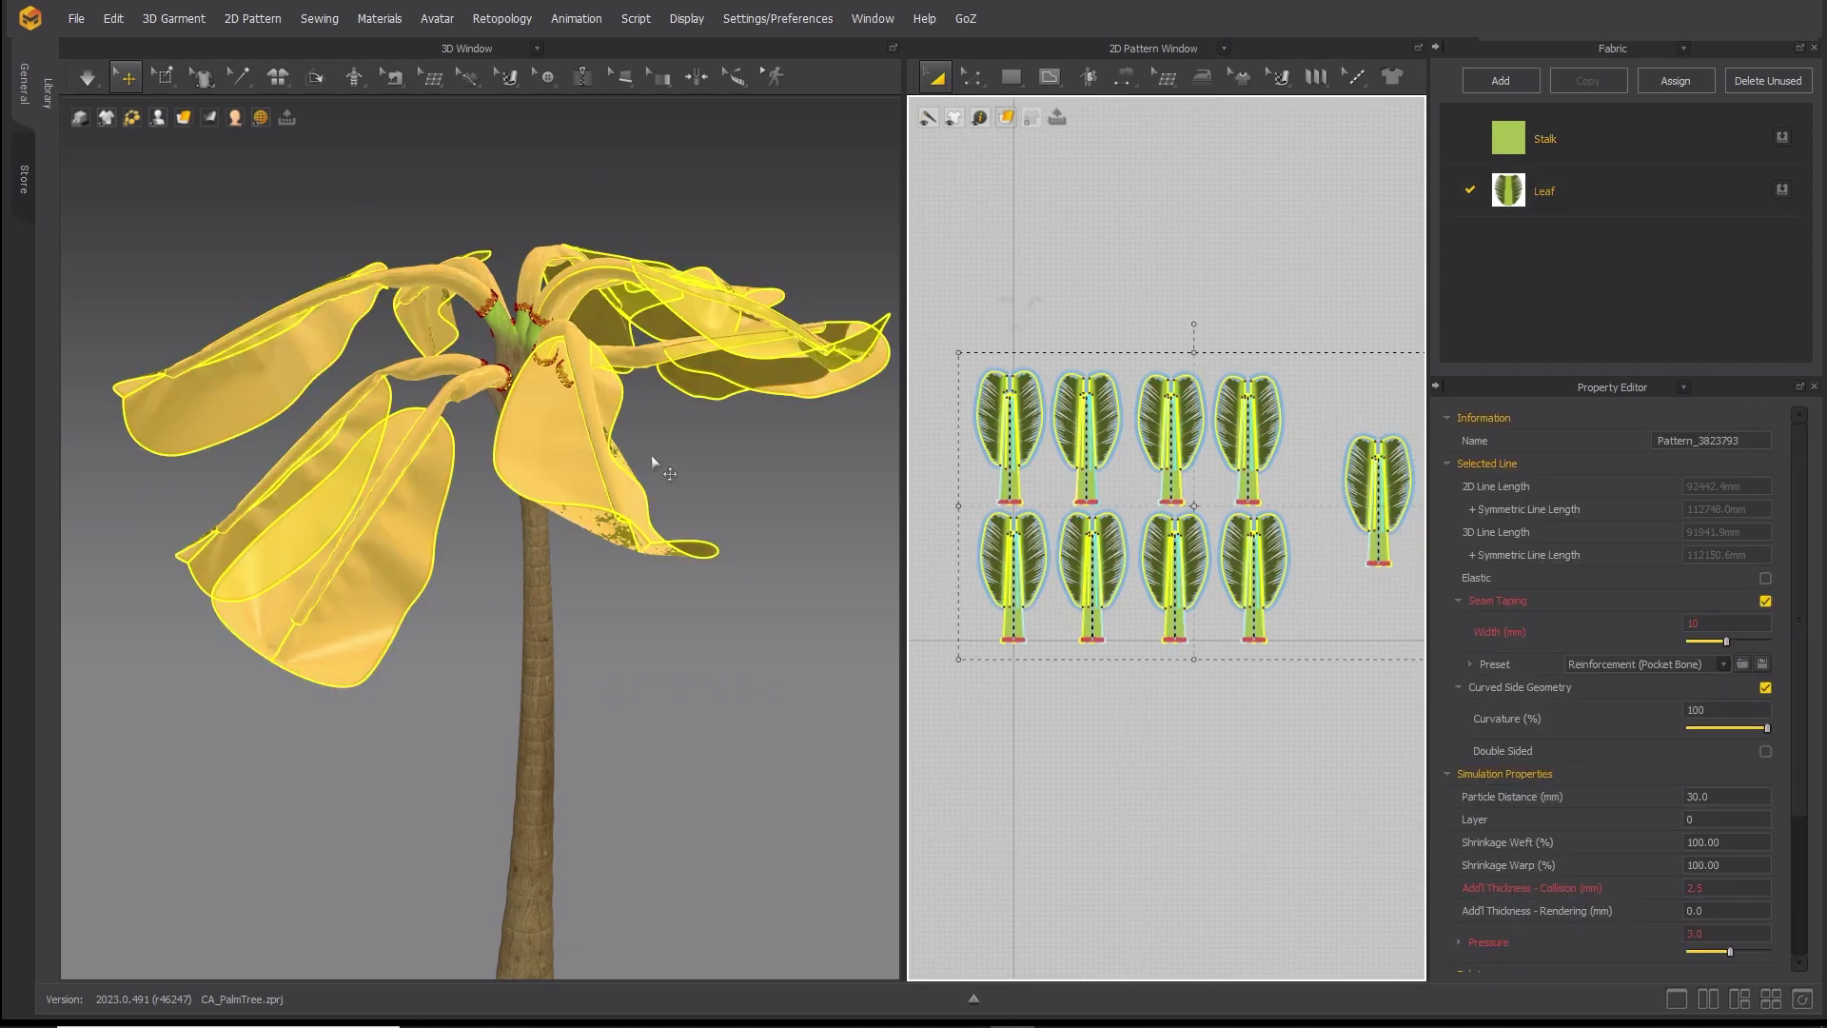
right_click(573, 473)
click(632, 203)
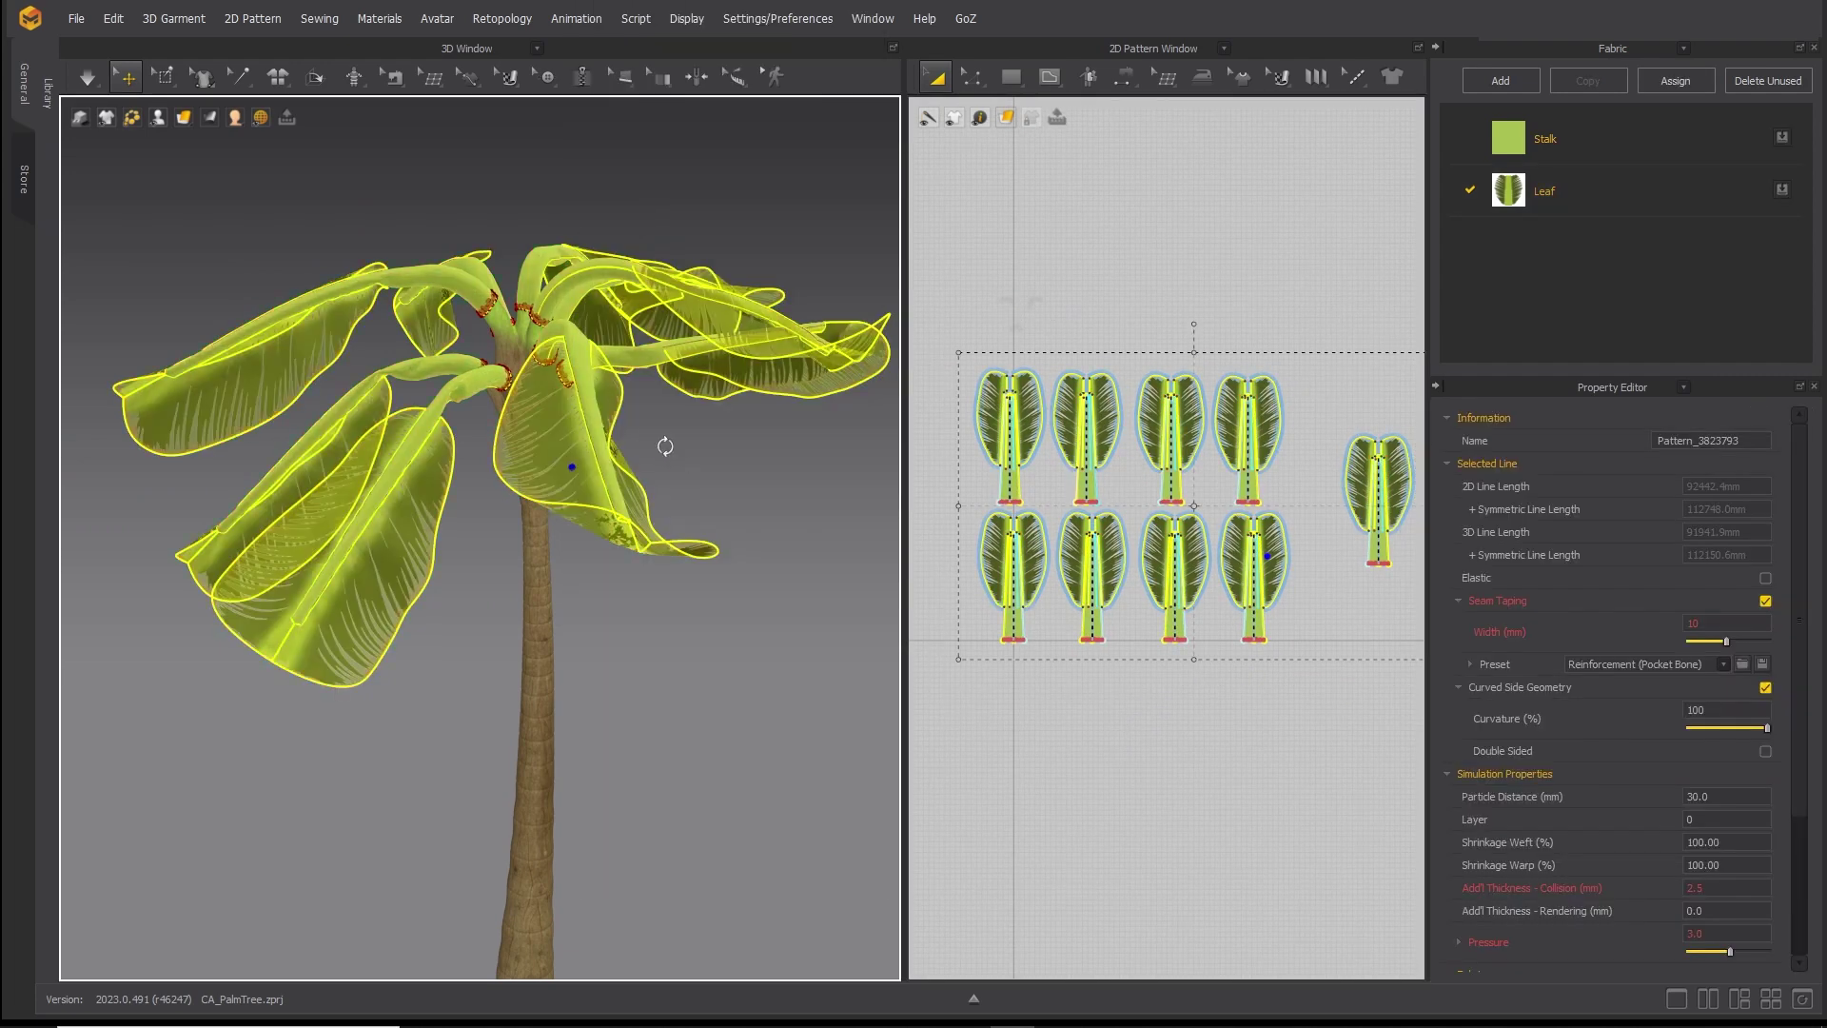
Simulate the unstrengthened palm leaves until they settle around the crown, and stop the simulation.
scroll(666, 447, down, 2)
click(83, 81)
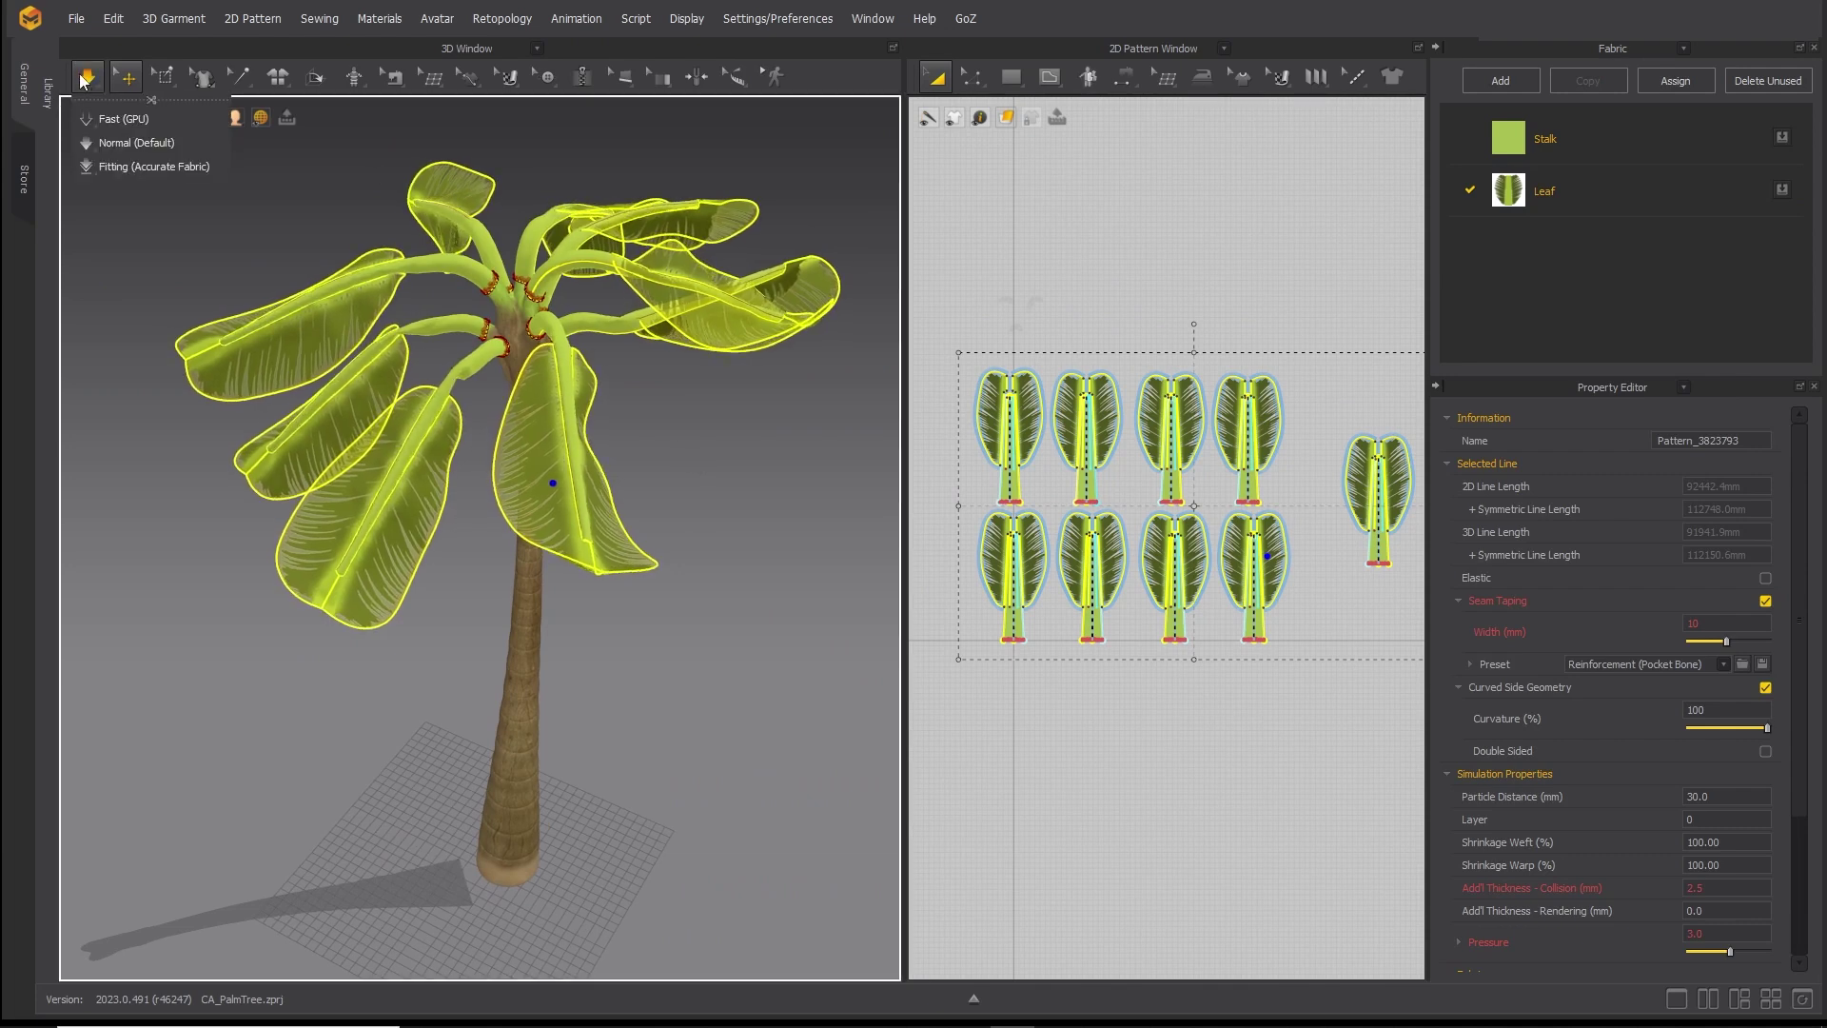
click(89, 78)
right_drag(609, 381, 659, 487)
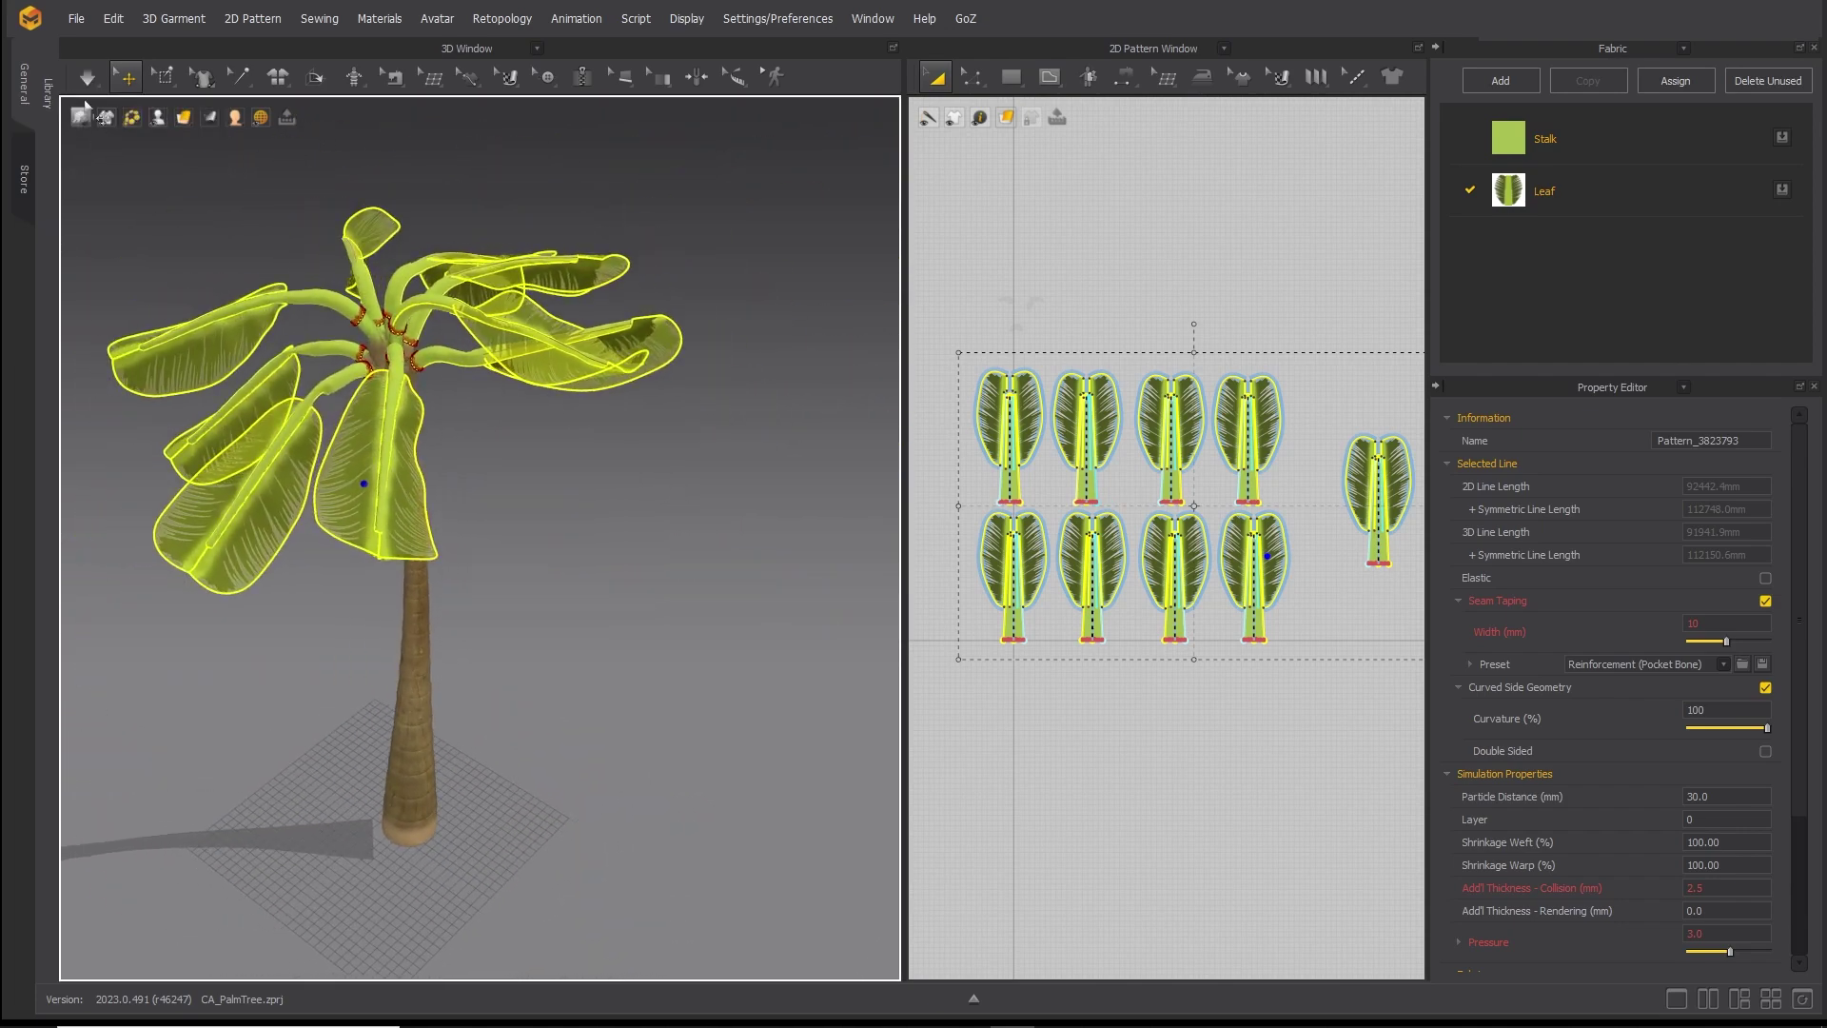
Export all patterns as a single OBJ with unified UV coordinates, including the Diffuse Map and Opacity Map.
click(76, 18)
mouse_move(84, 263)
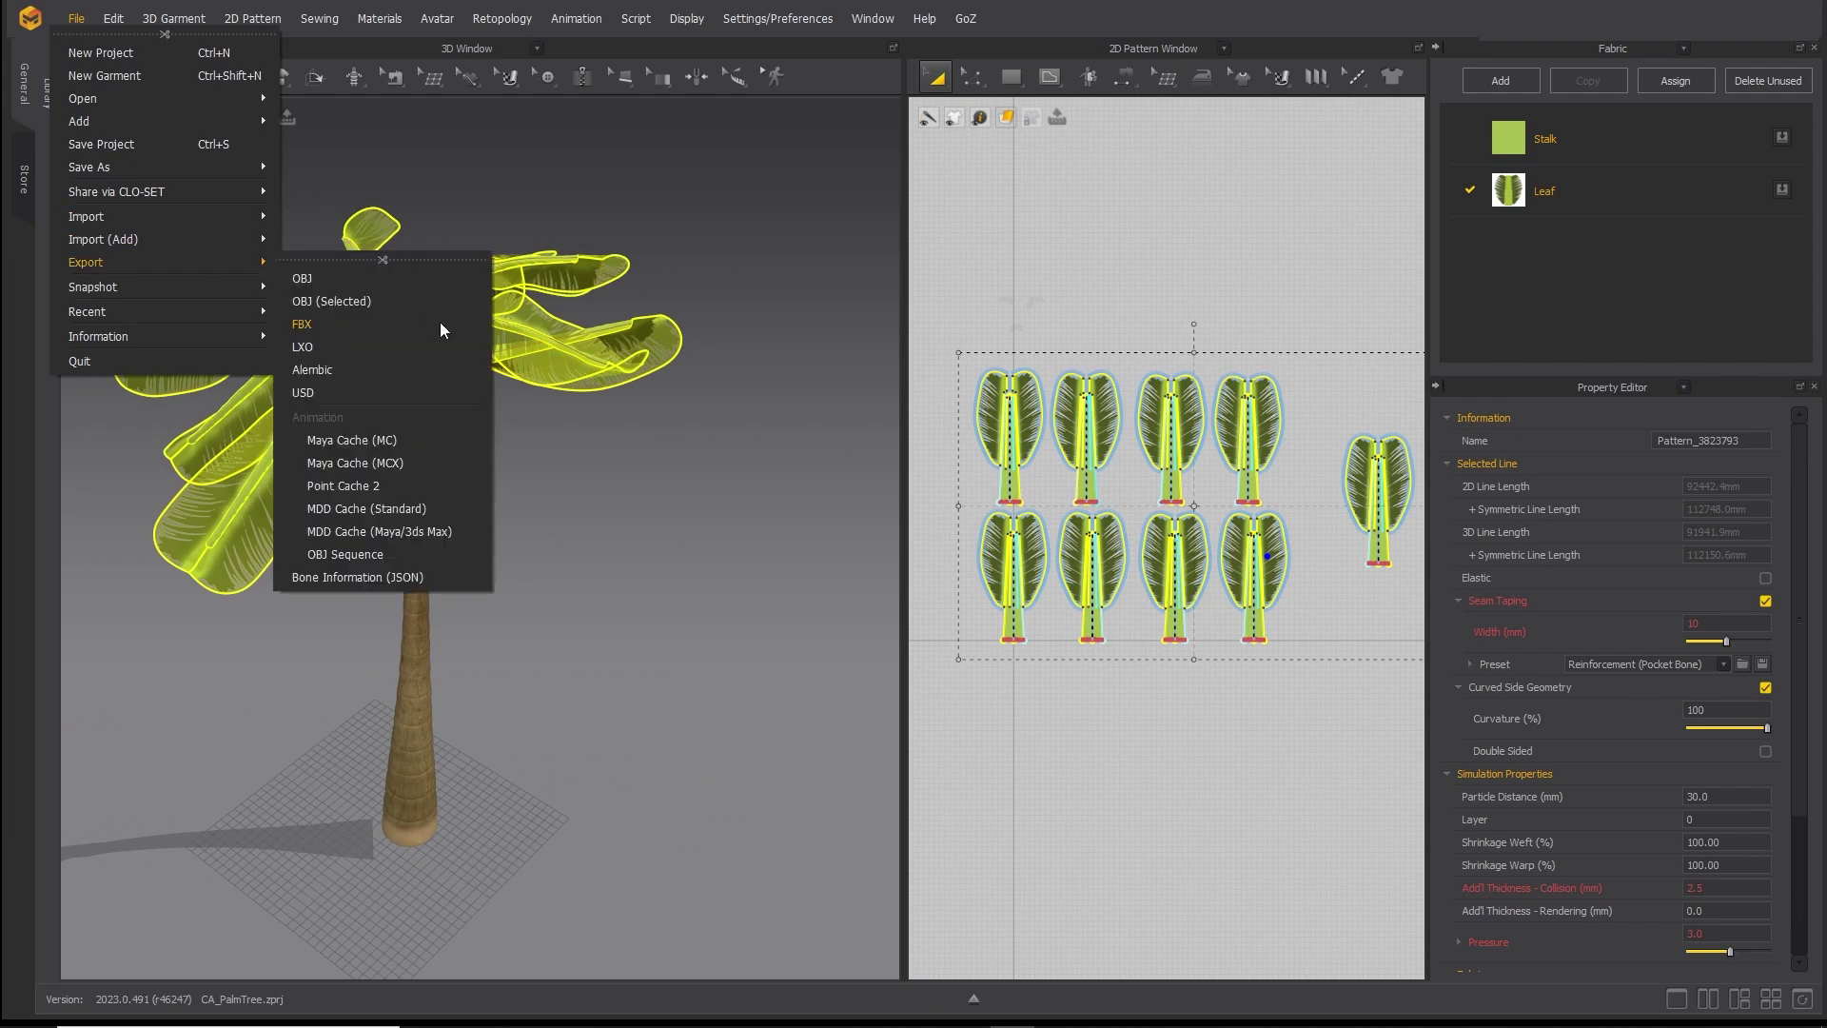
click(298, 390)
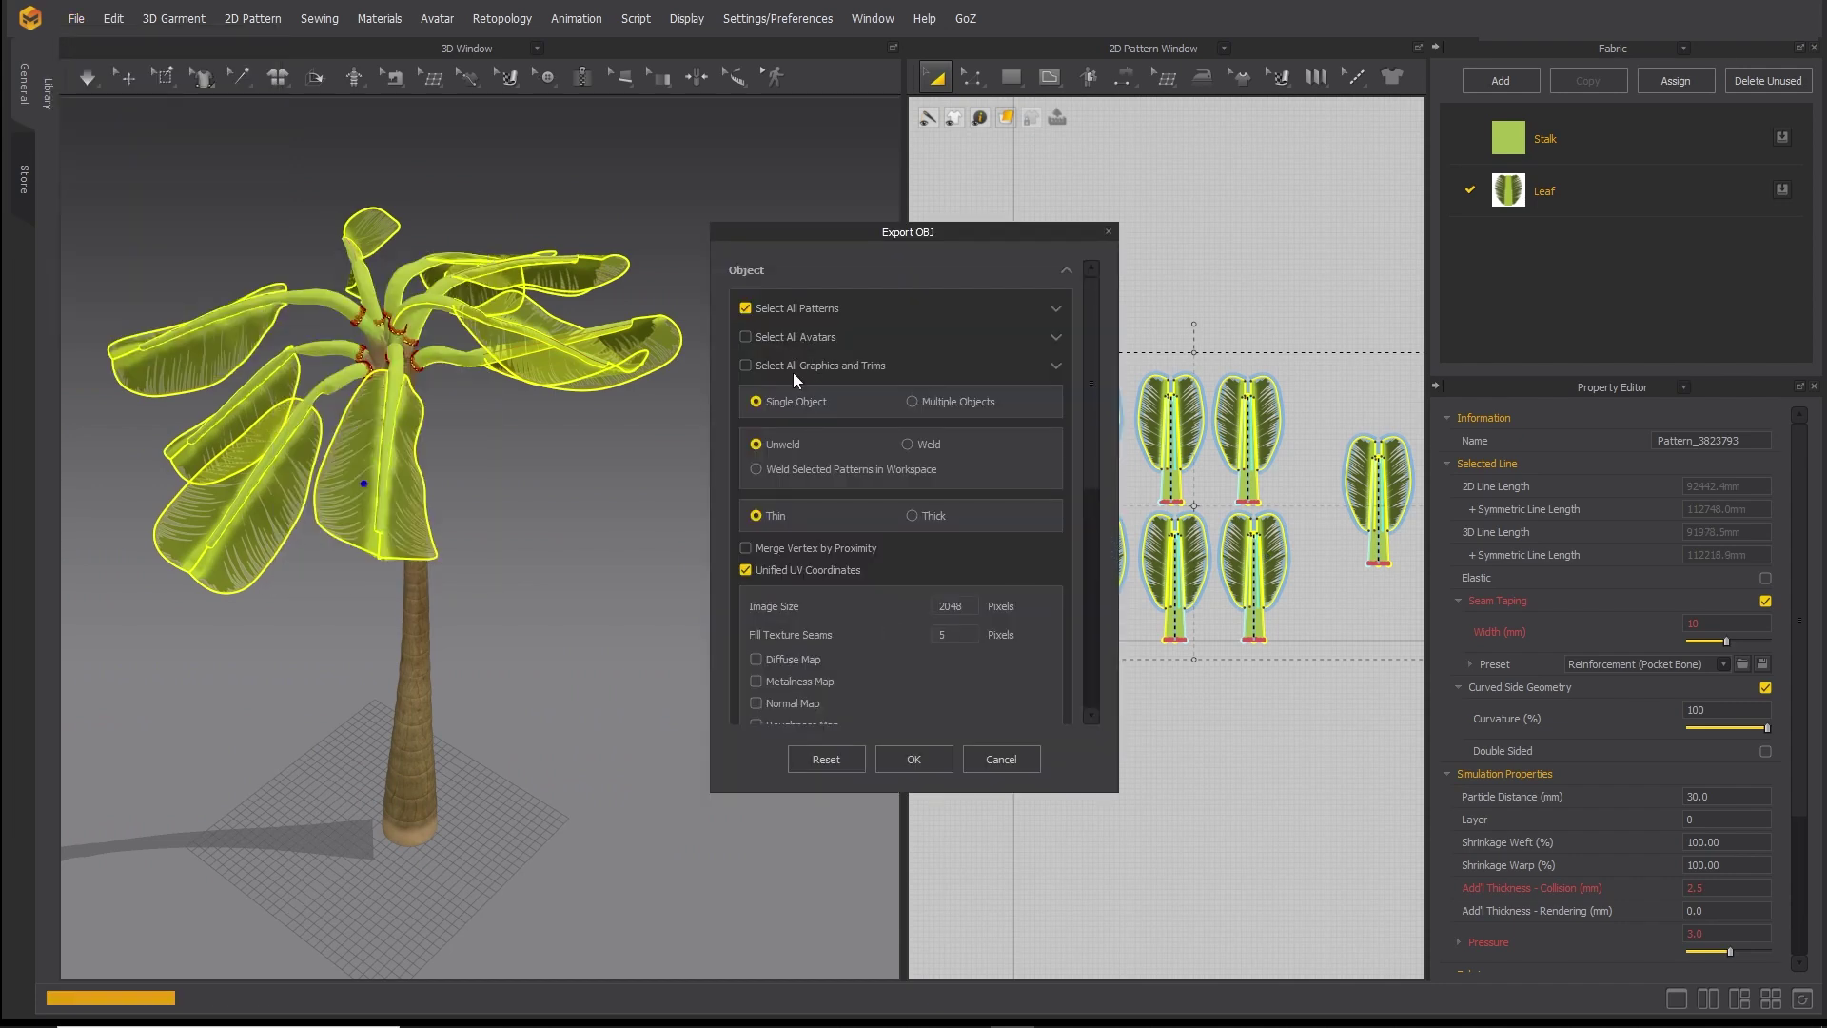
click(757, 659)
scroll(1091, 414, down, 3)
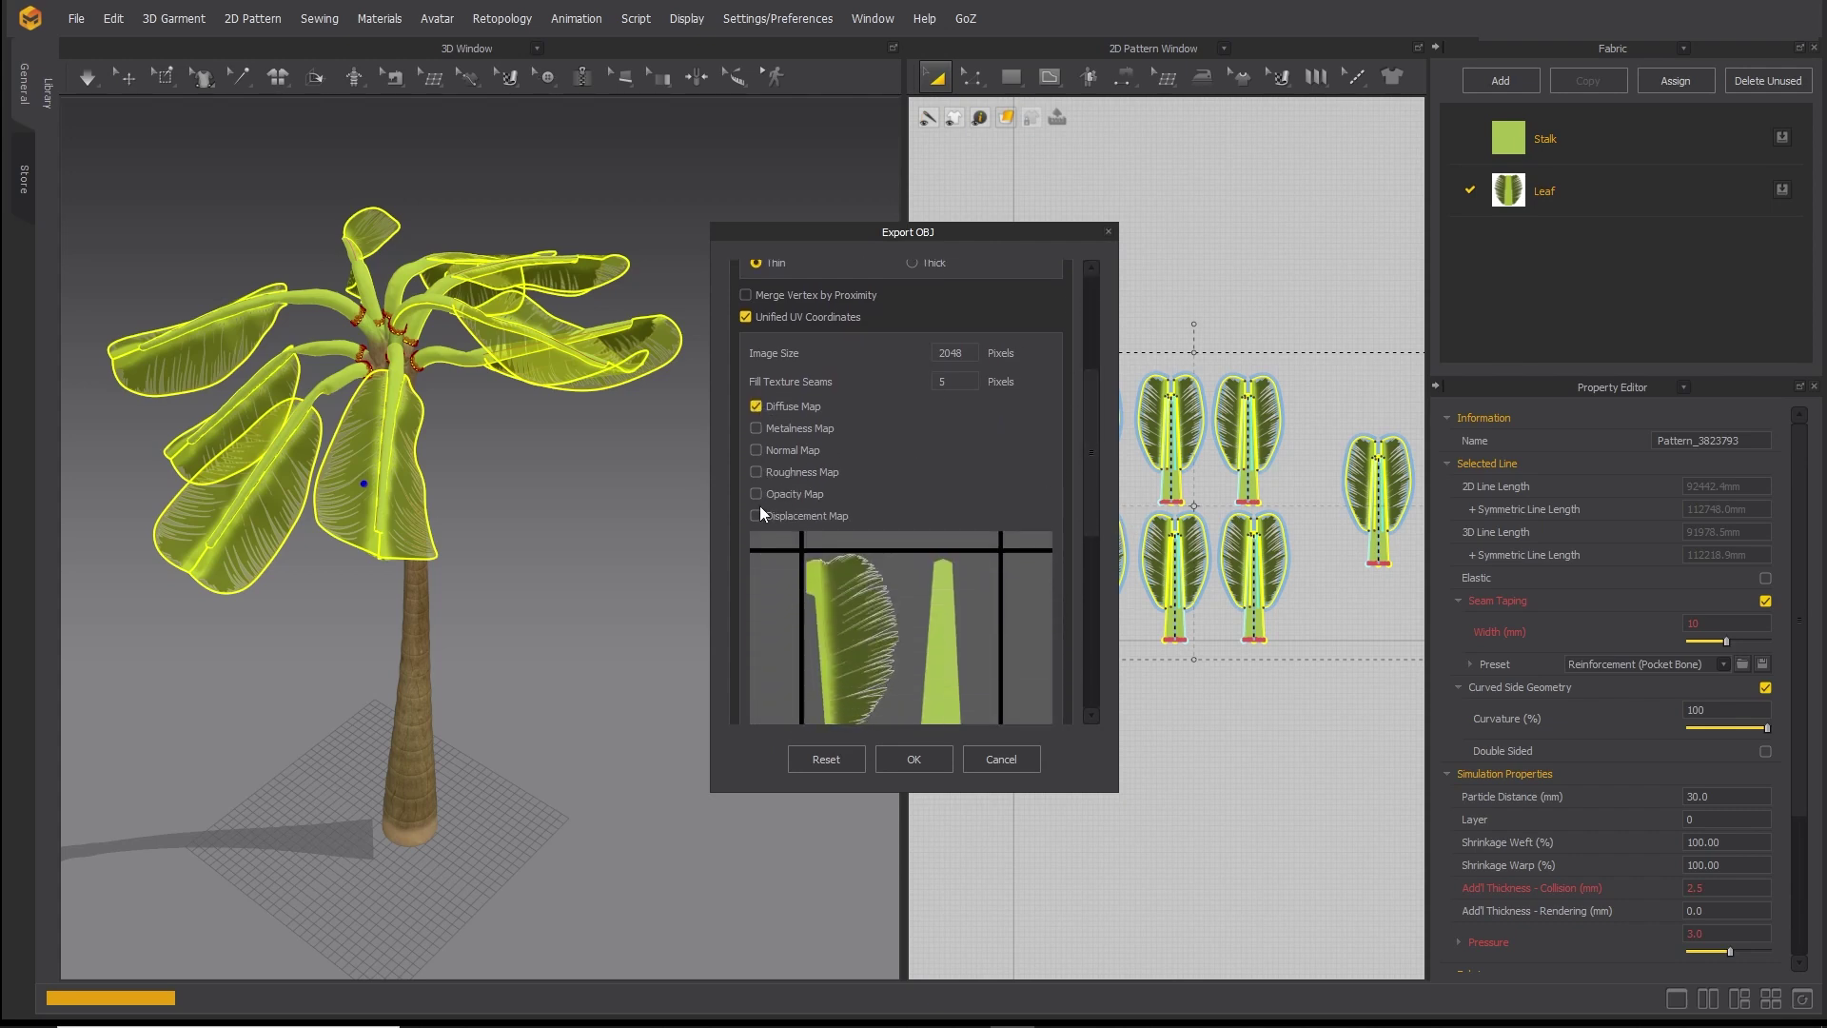
click(756, 494)
click(911, 761)
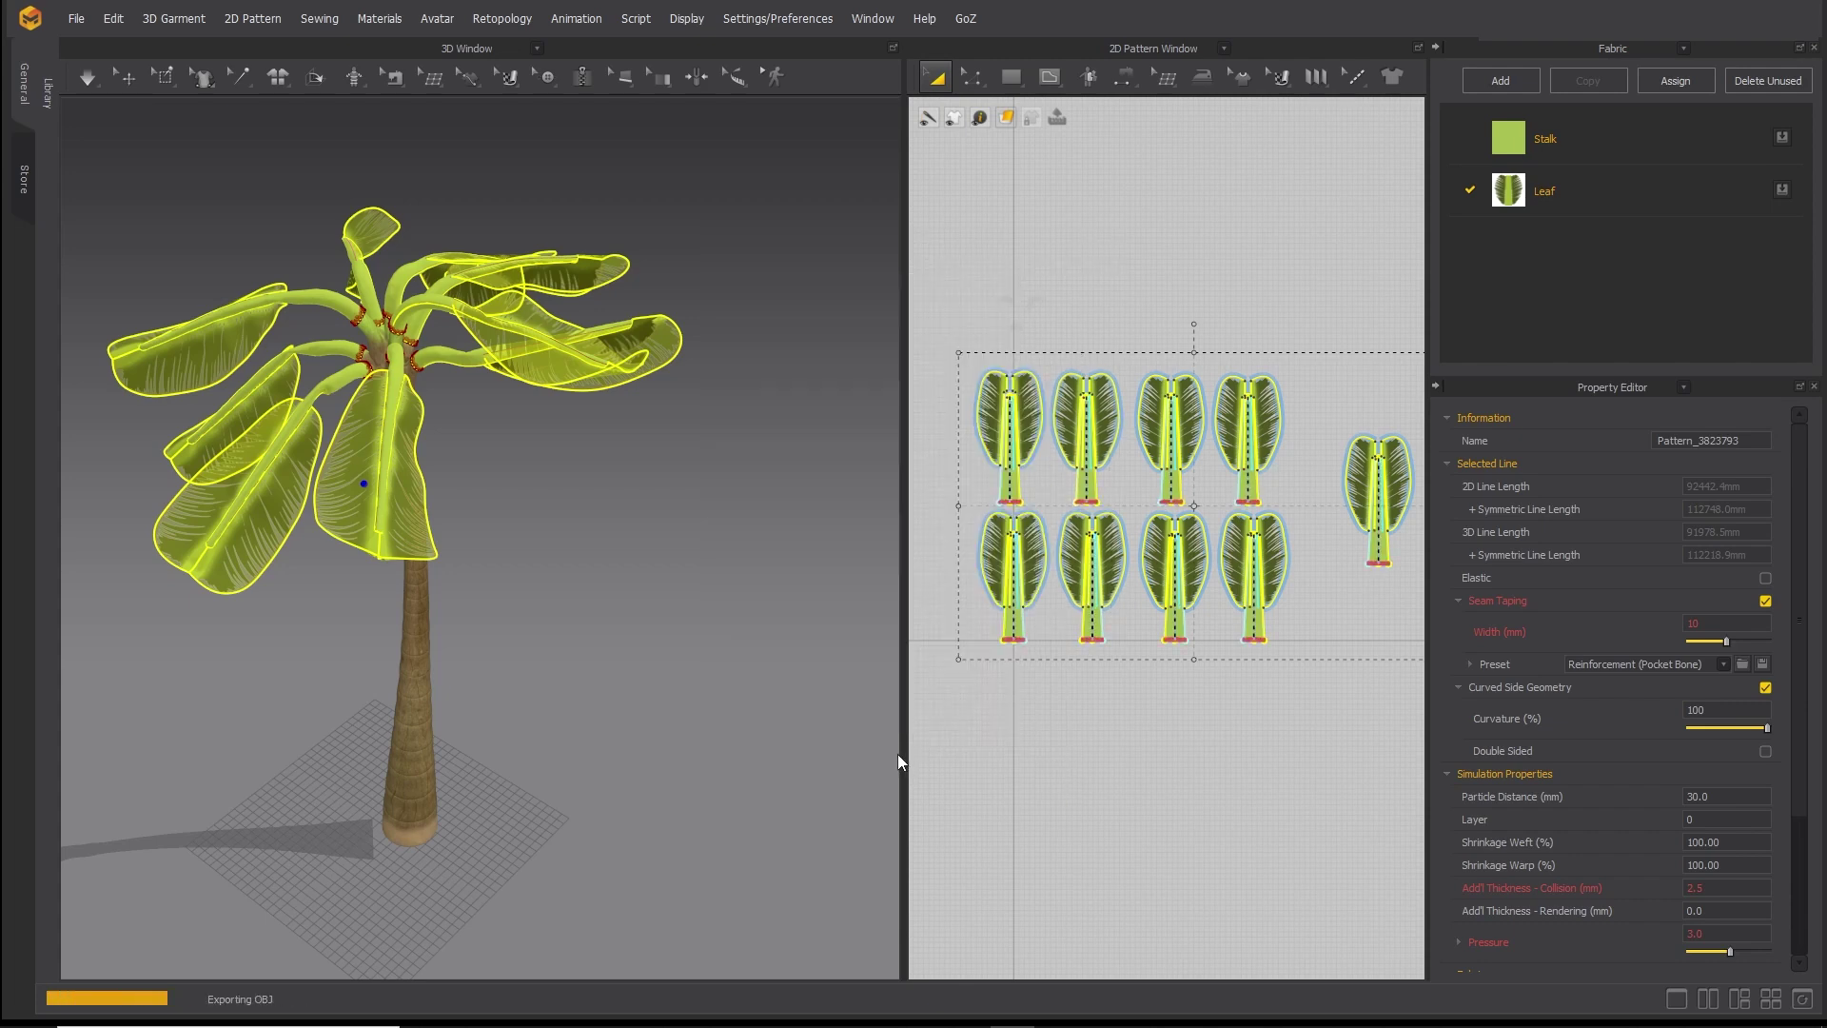